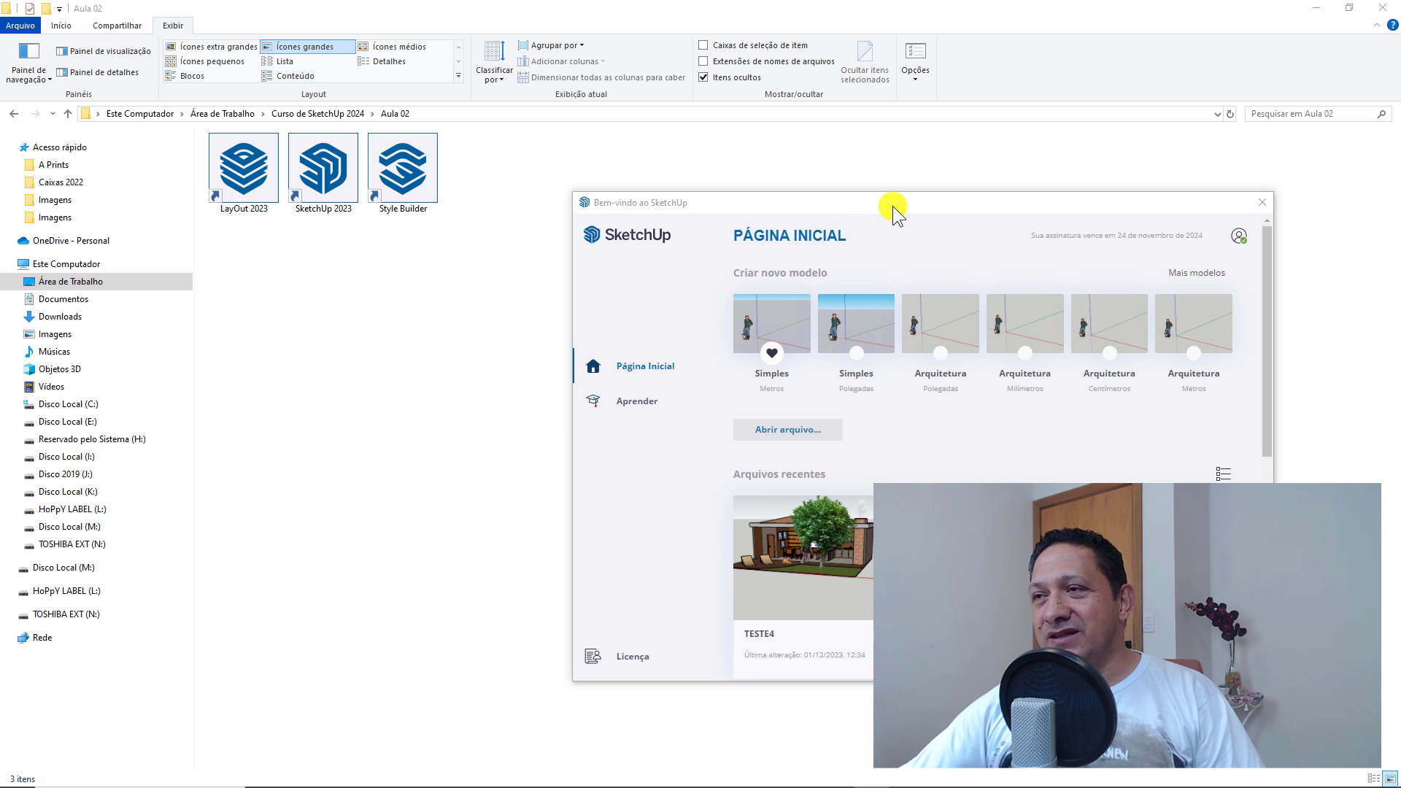
drag(911, 203, 904, 216)
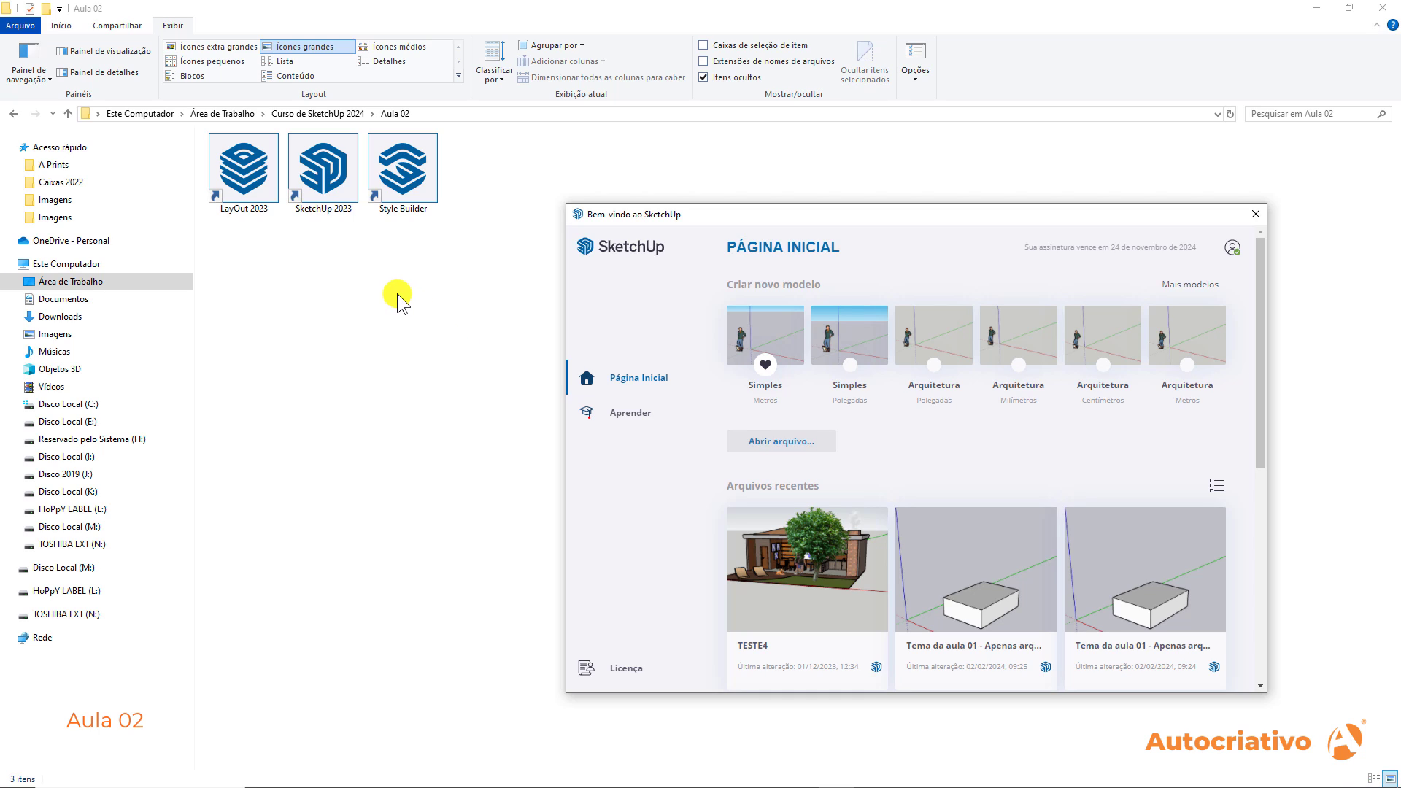
click(332, 212)
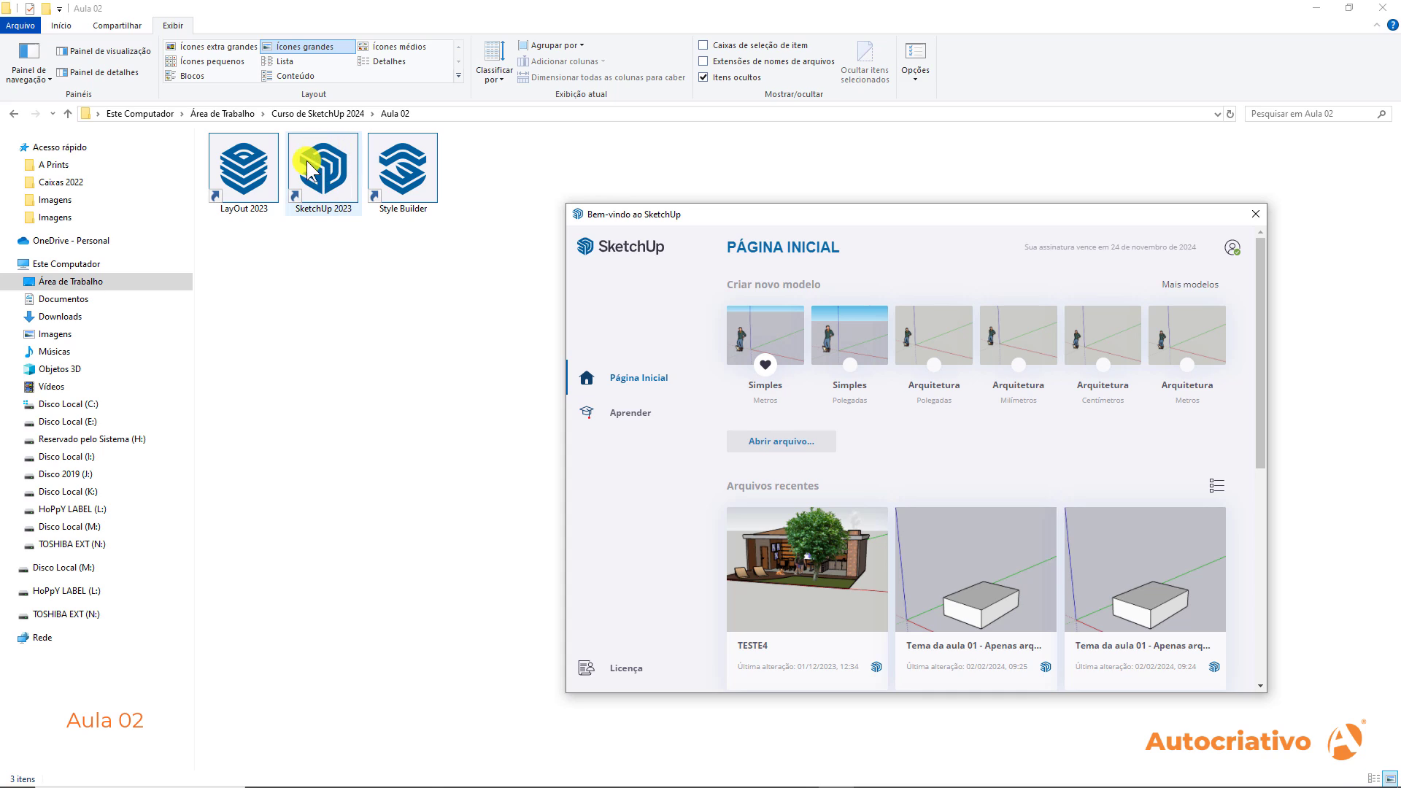
click(344, 247)
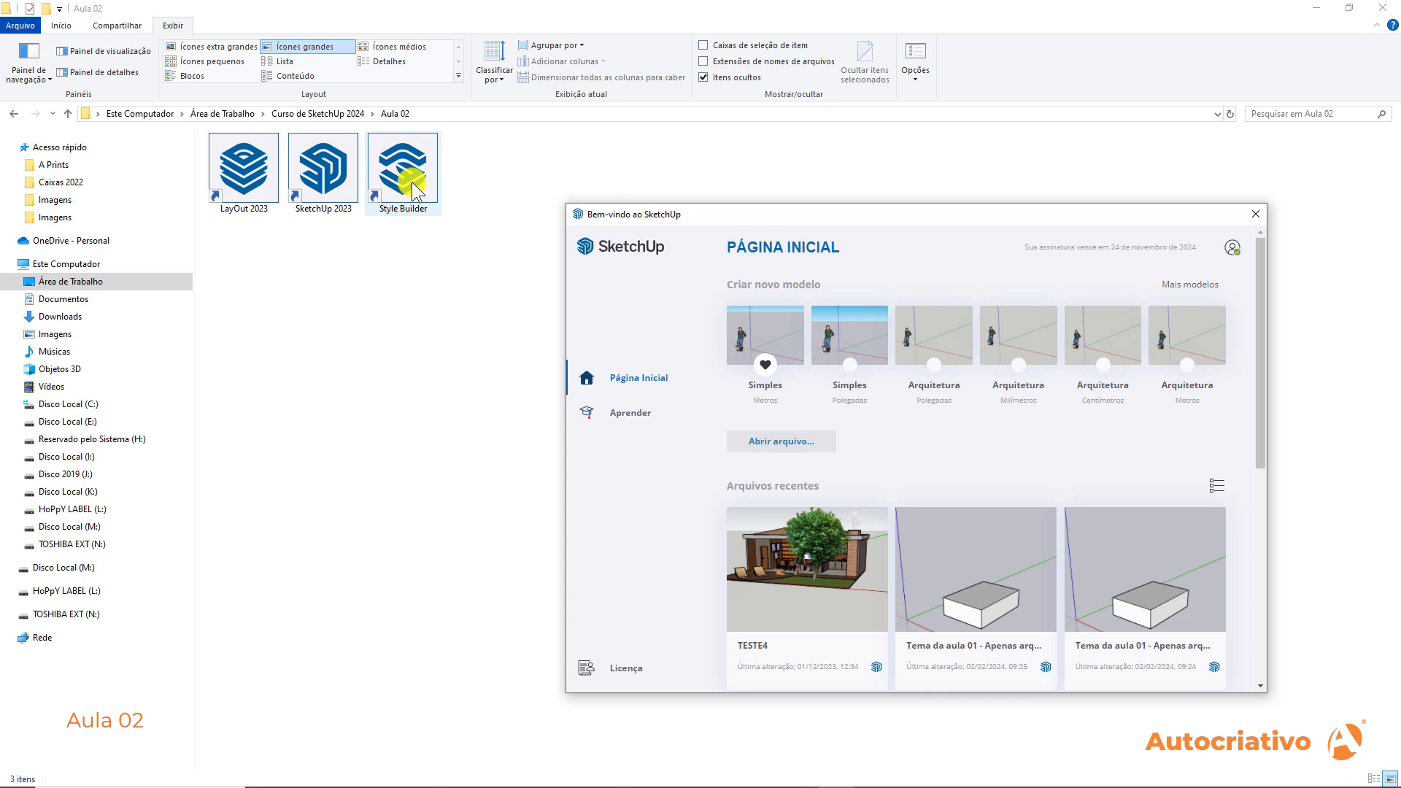
click(397, 211)
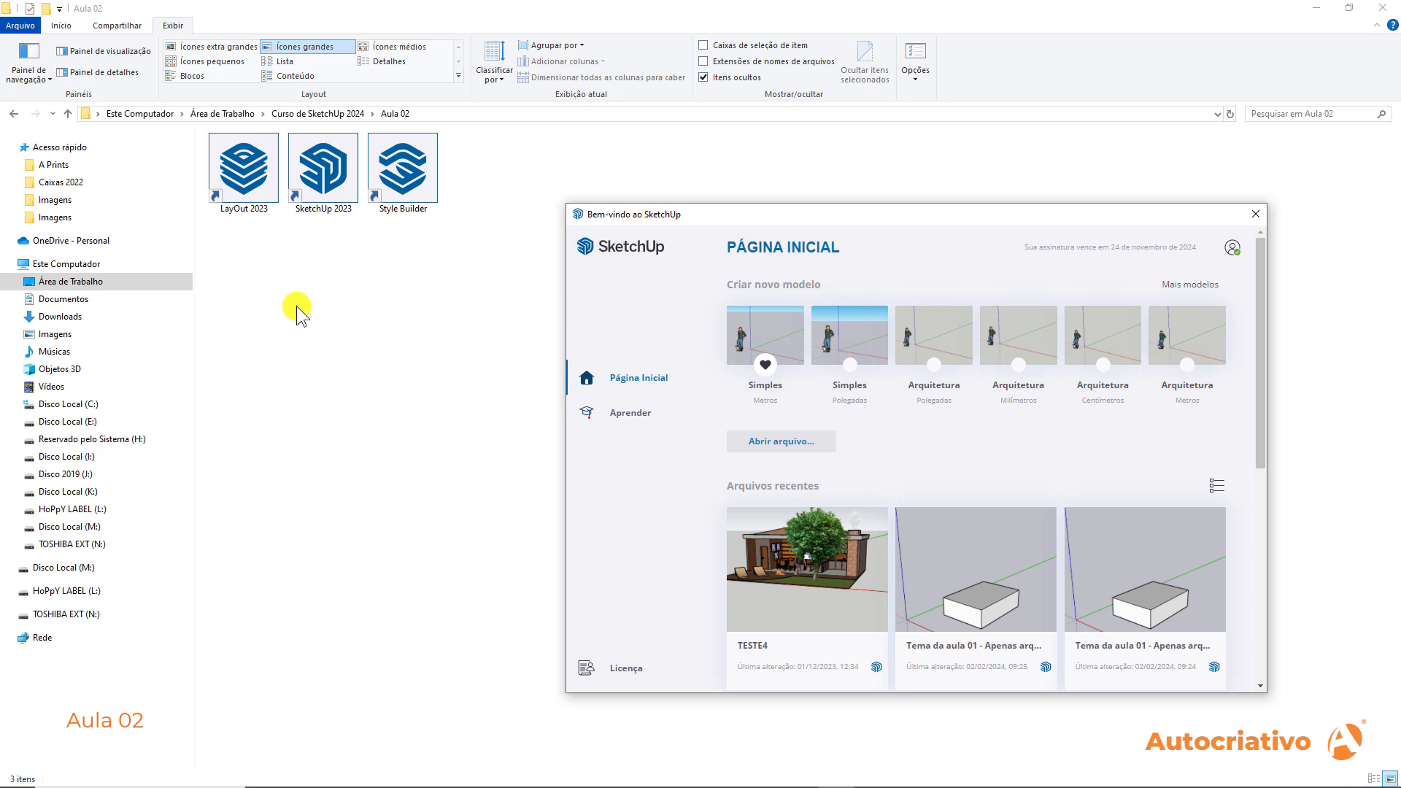
click(245, 200)
click(292, 326)
mouse_move(892, 213)
mouse_down()
mouse_move(842, 232)
mouse_move(896, 229)
mouse_move(849, 203)
mouse_up()
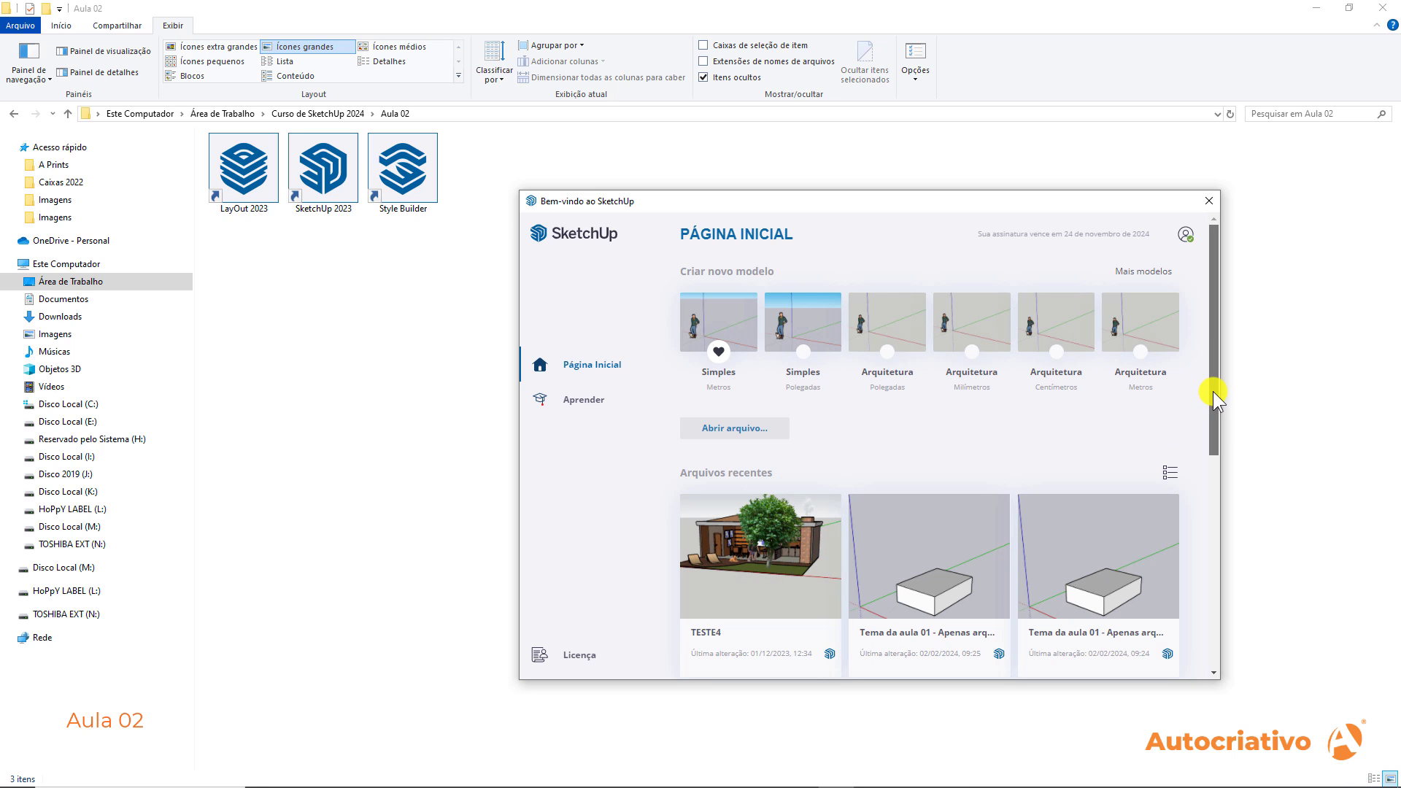
Look over the recent files as a list and as thumbnails, and view the Aprender page of the welcome window
drag(1213, 391, 712, 510)
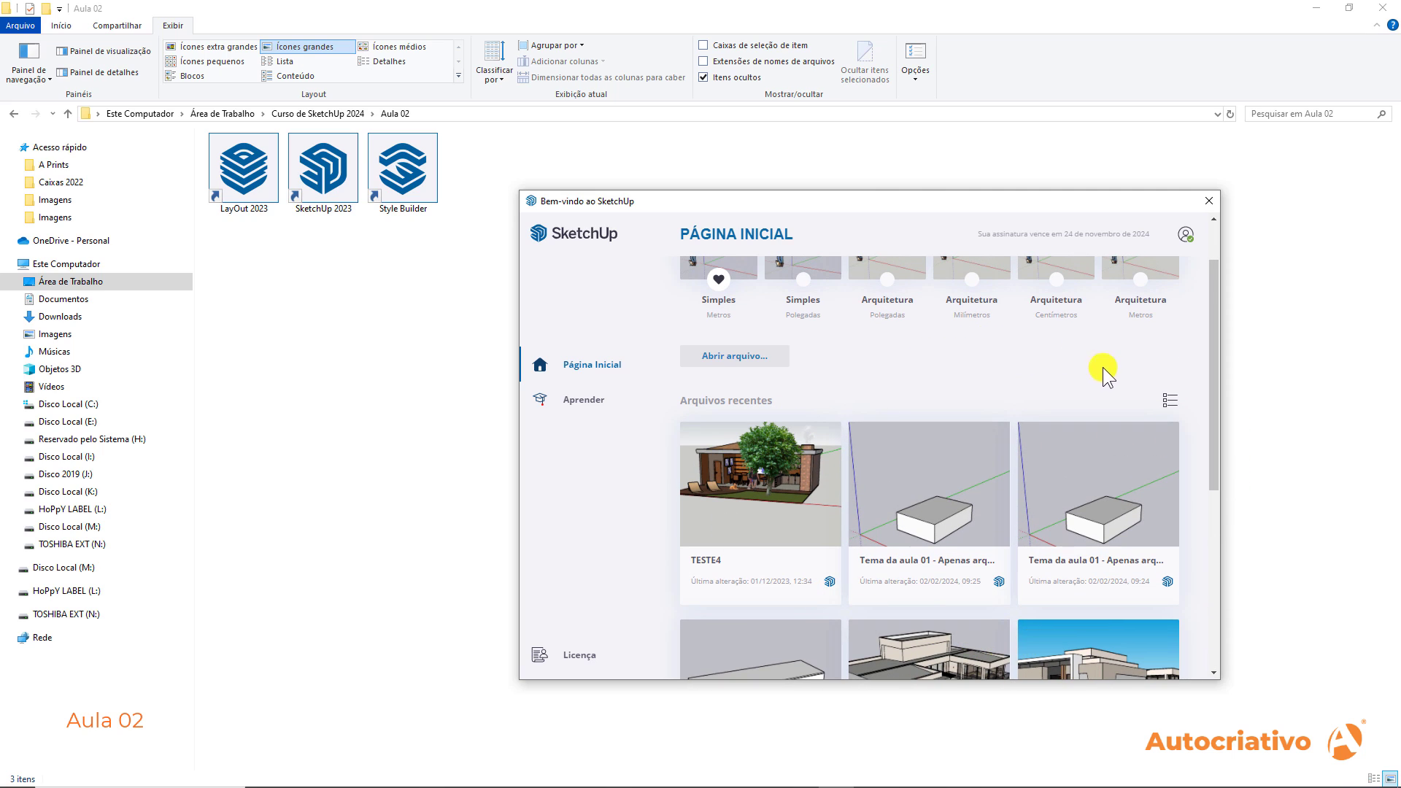
click(1167, 399)
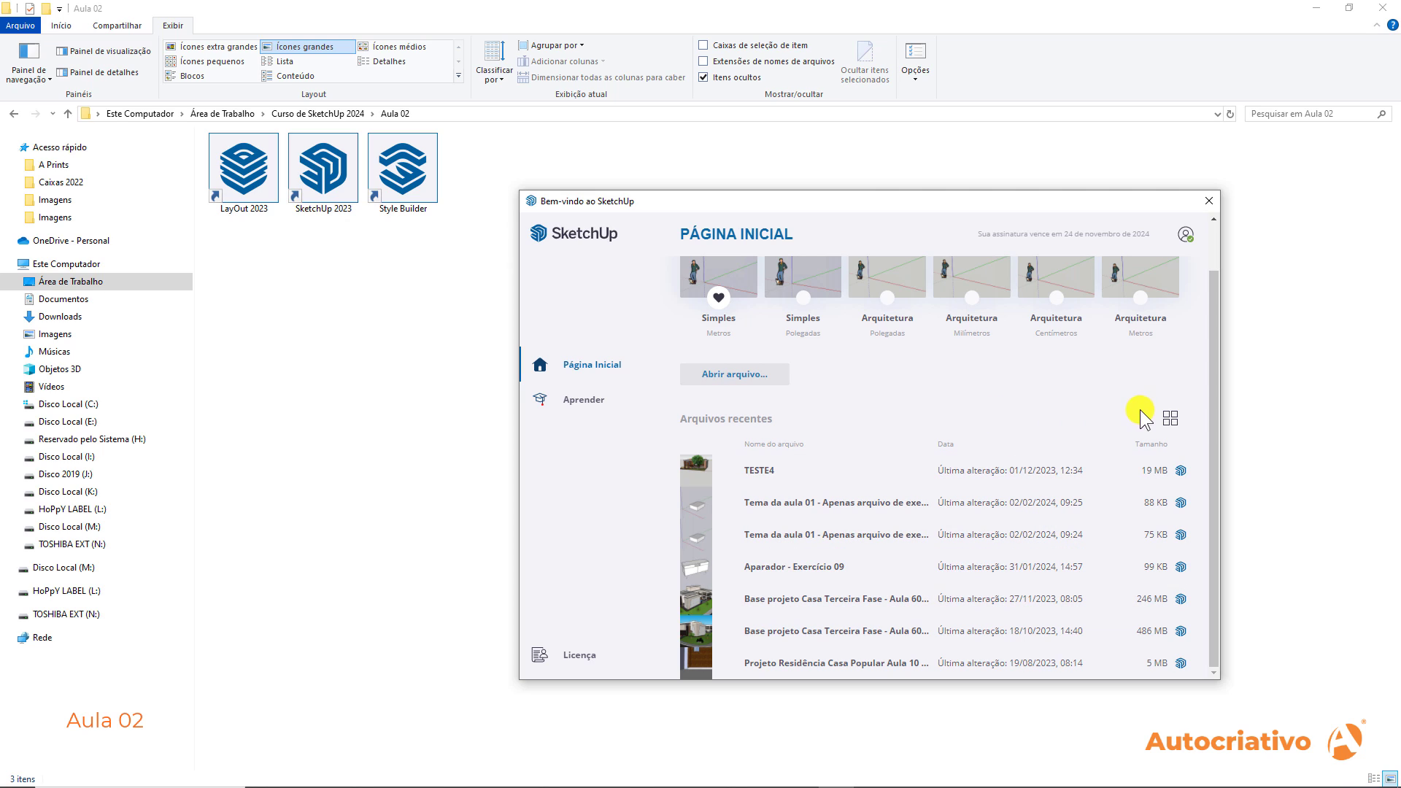
click(1170, 418)
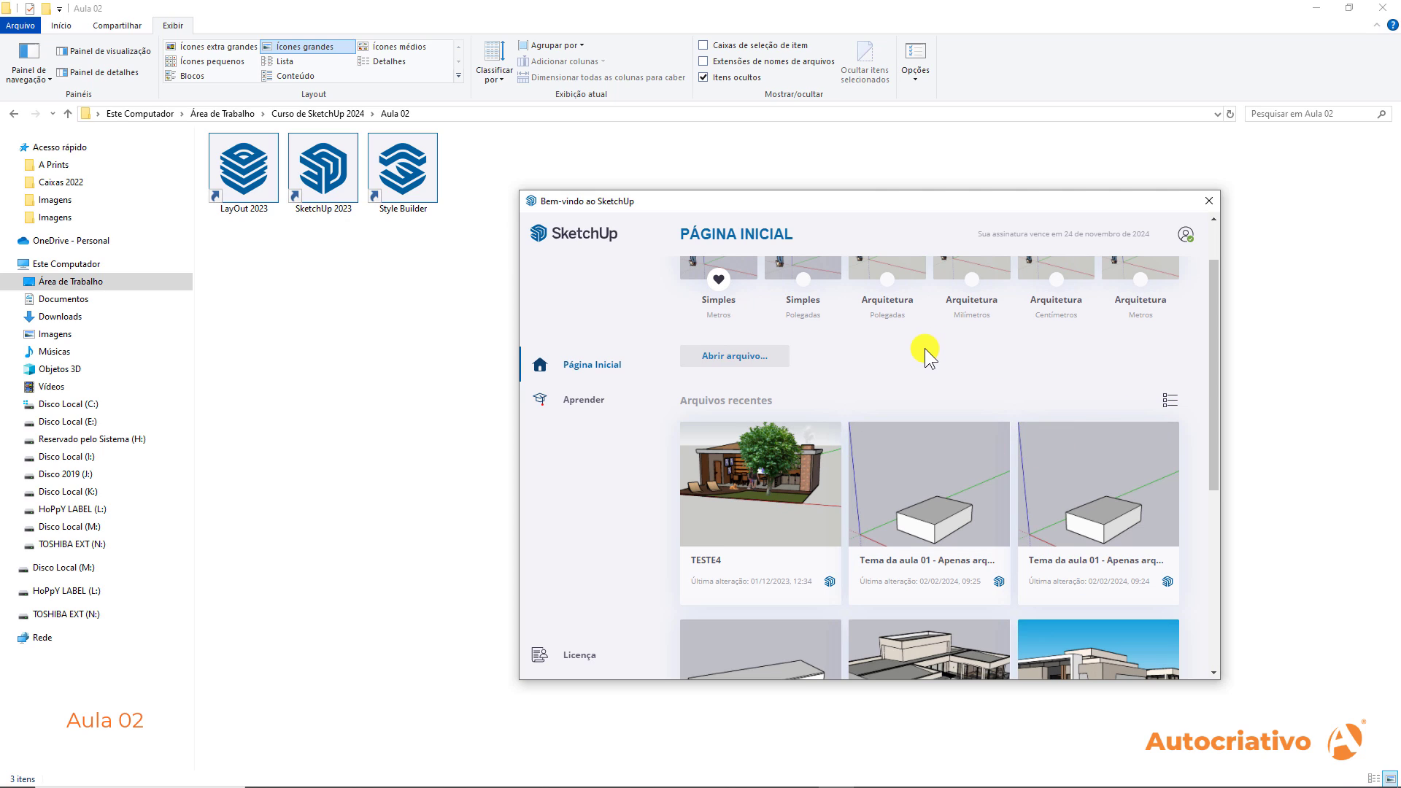
scroll(926, 348, up, 1)
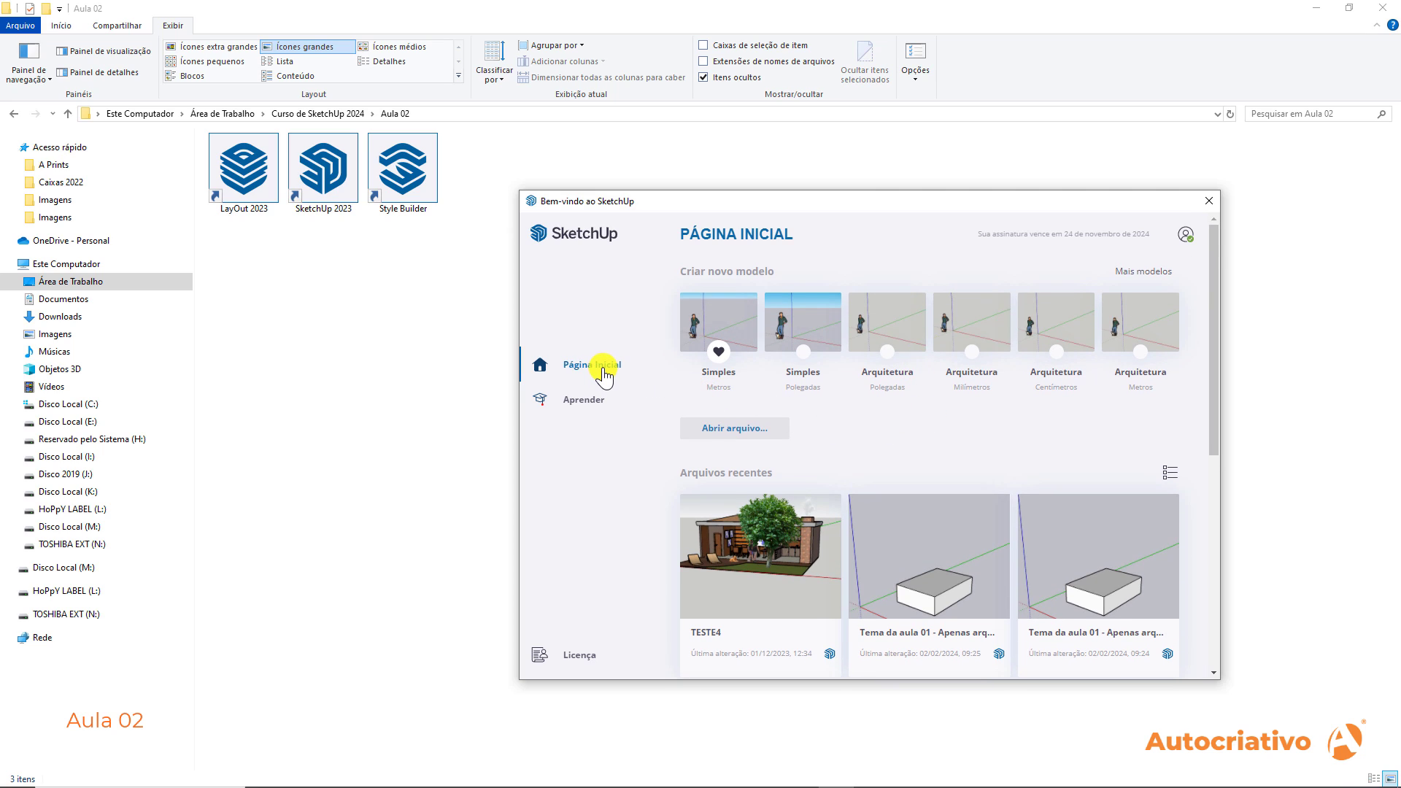
click(585, 403)
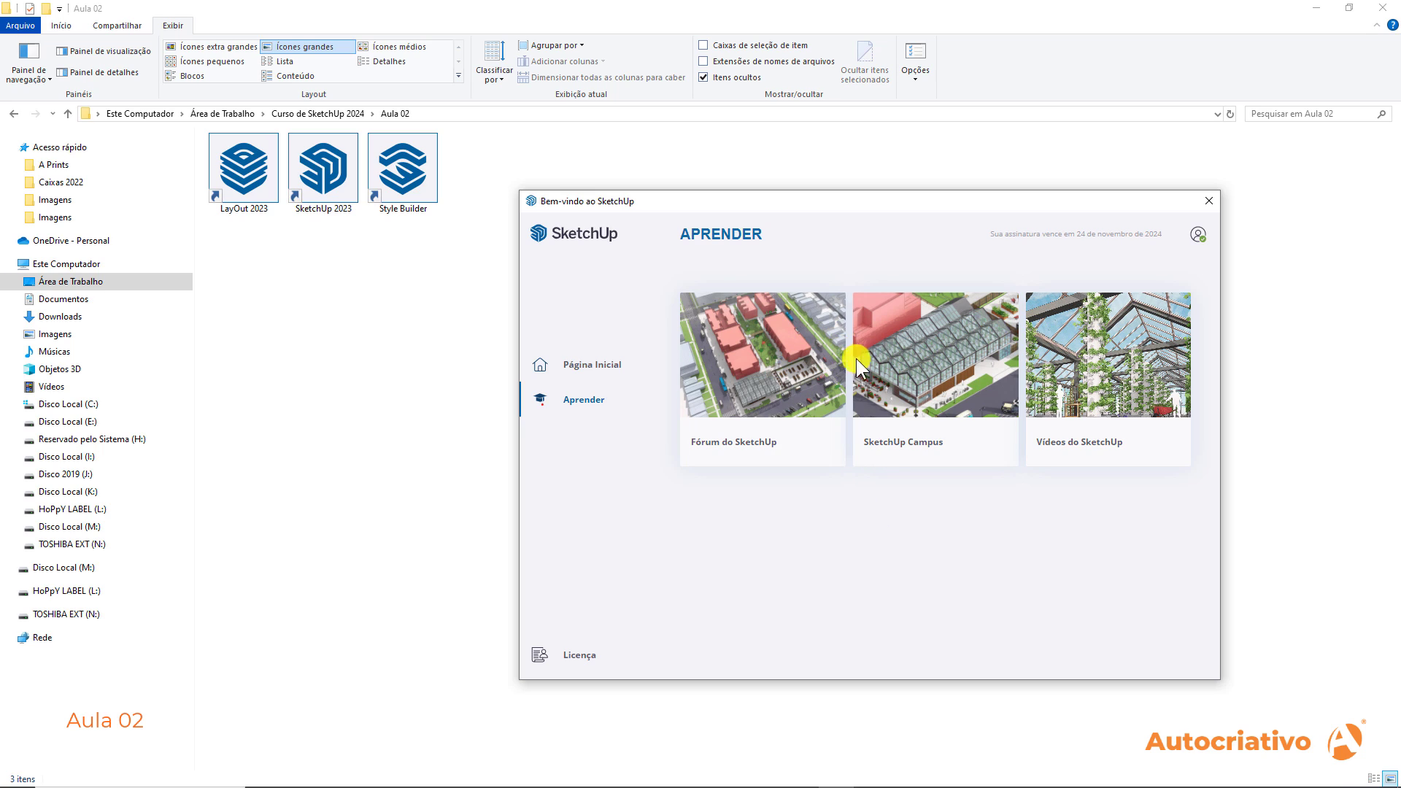
click(605, 377)
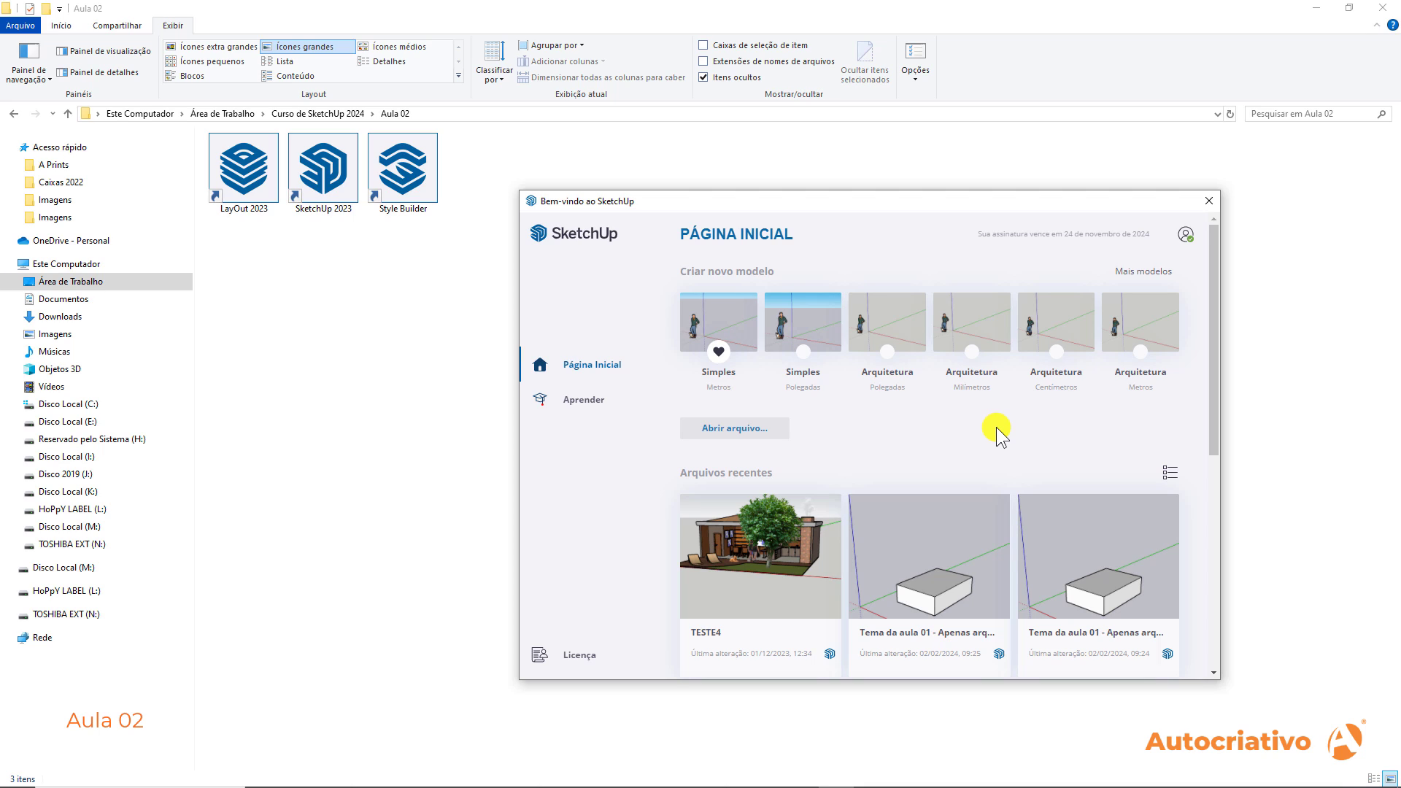
Create a new model from the Simples template in metres and ignore the extension update notice
click(722, 322)
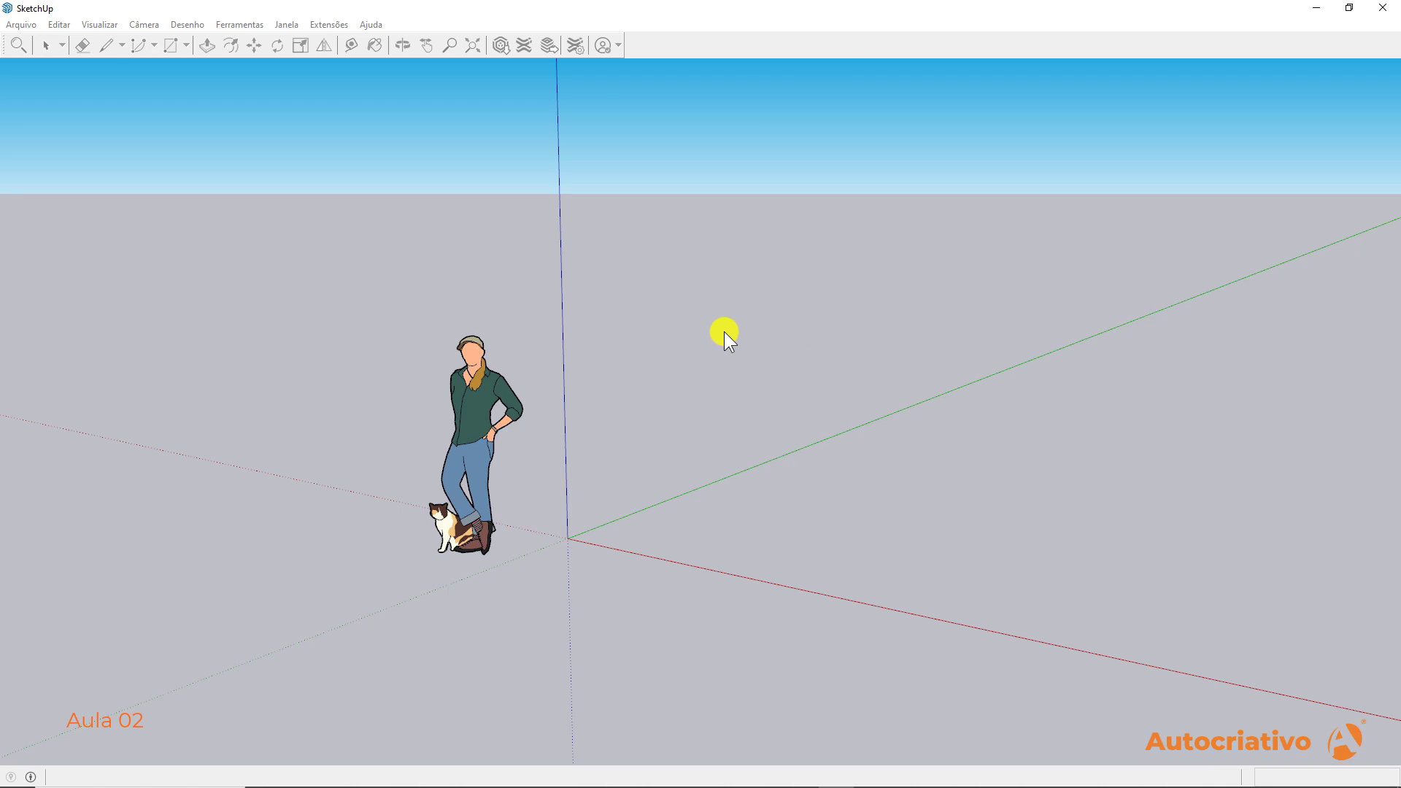
middle_drag(766, 373, 791, 404)
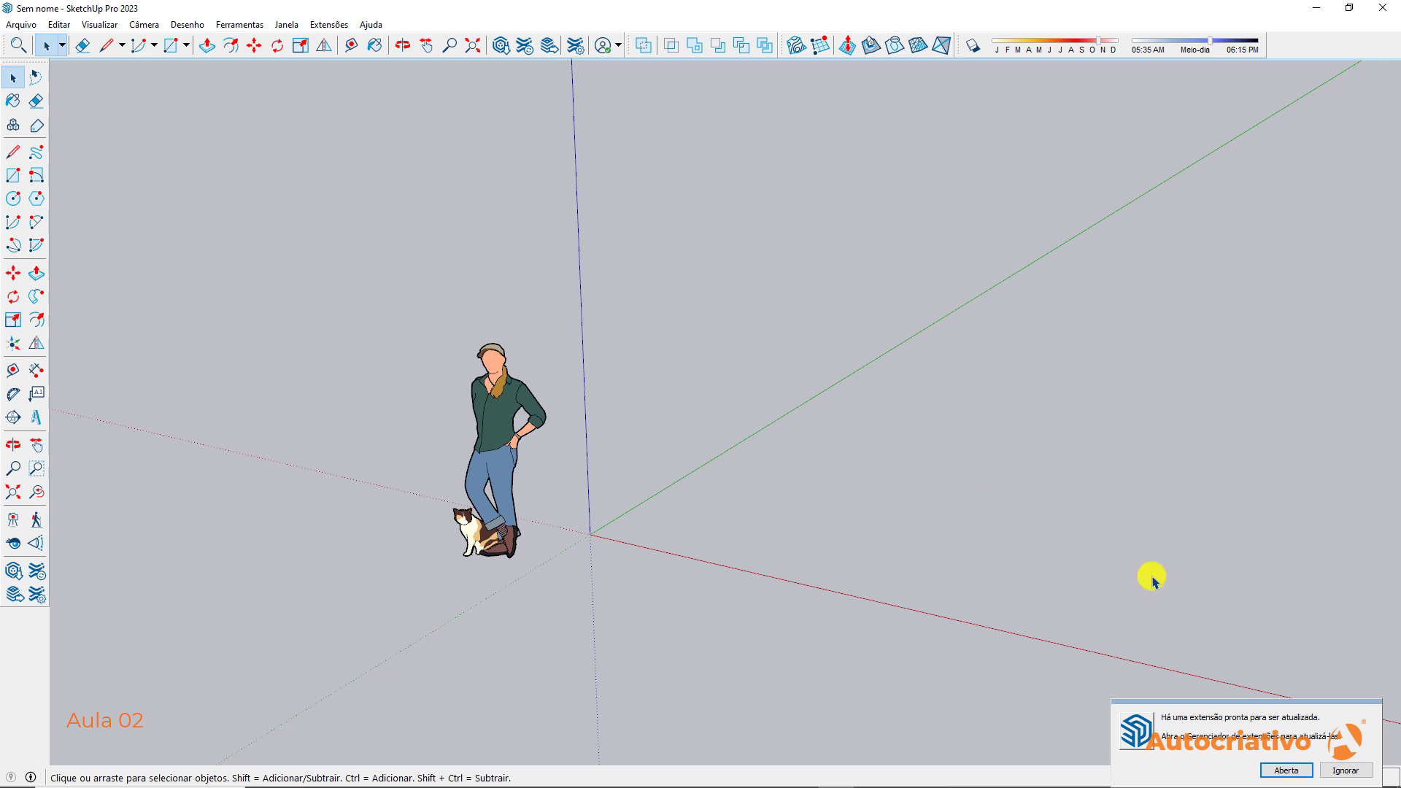
click(1346, 771)
middle_drag(777, 465, 526, 453)
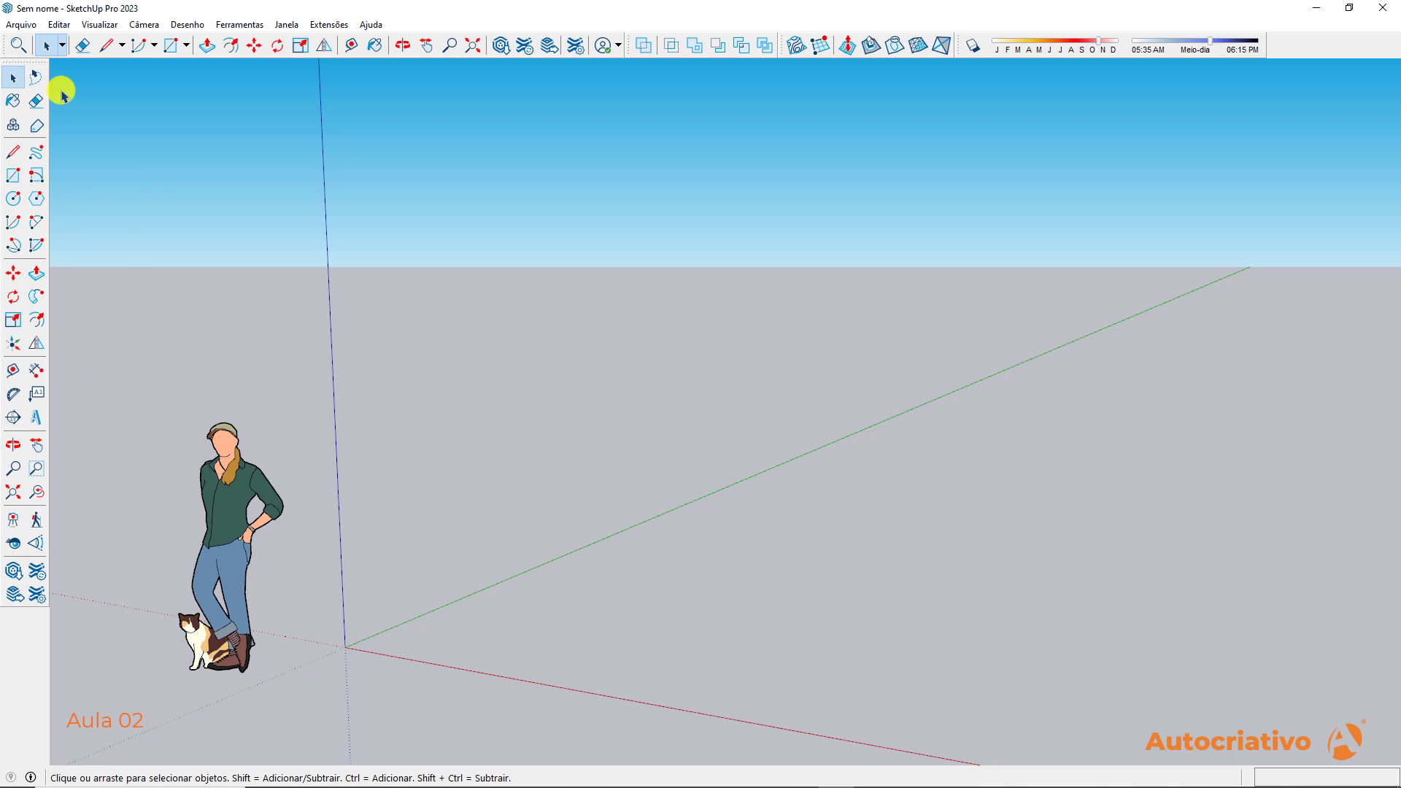
Undock the large tool set from the drawing area's edge and close it
drag(22, 65, 190, 125)
click(198, 115)
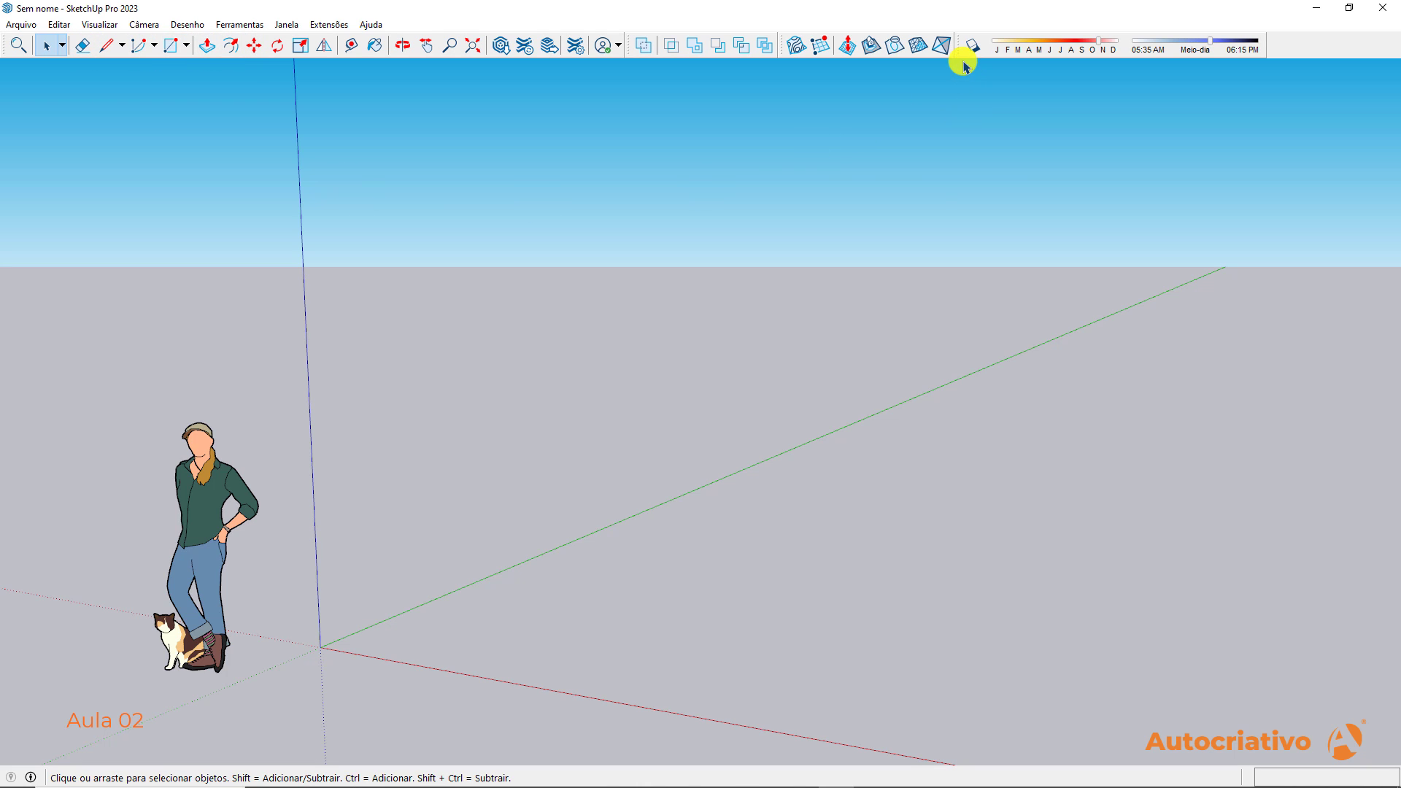
Try docking the shadow settings toolbar on a second row, and return it to the end of the first row
drag(960, 47, 11, 73)
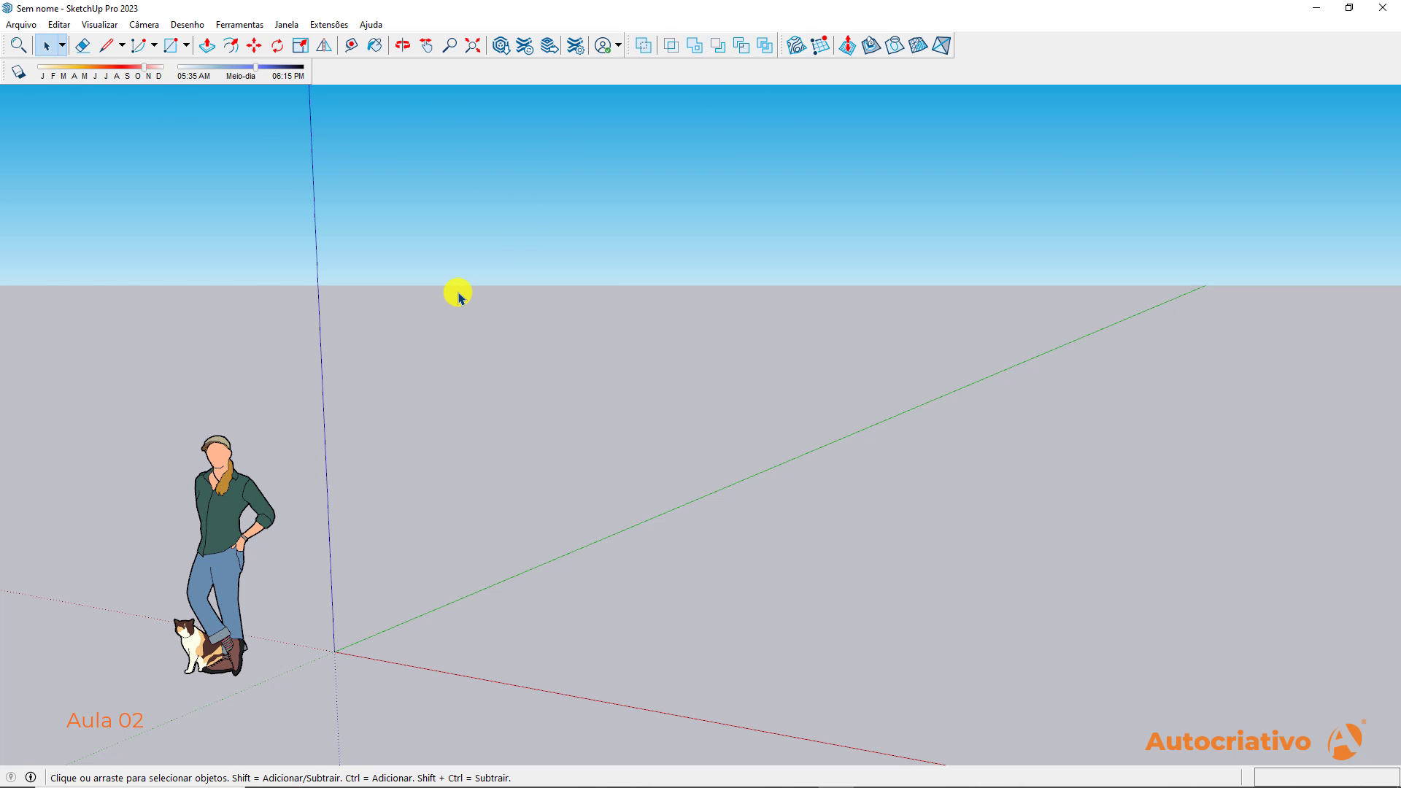
drag(9, 65, 955, 44)
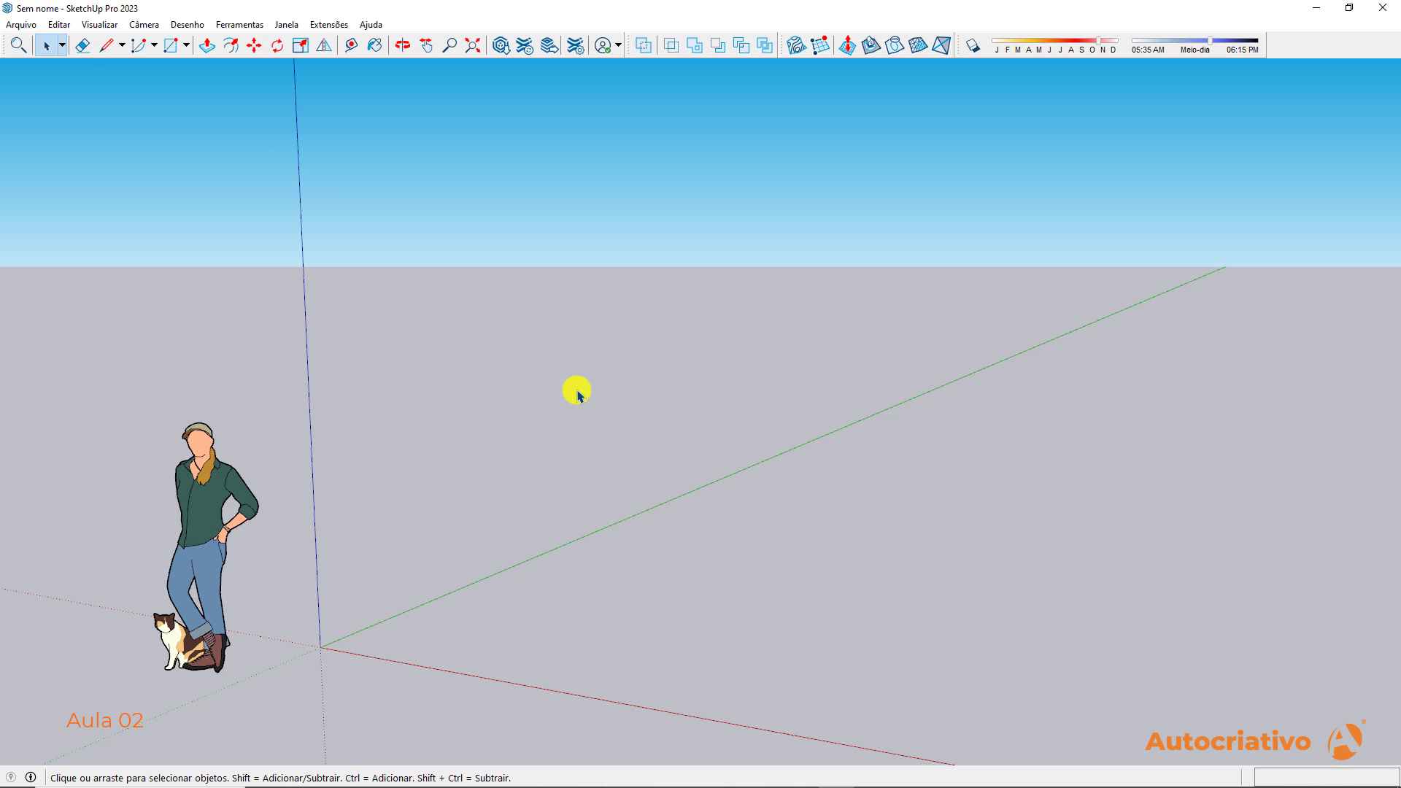
Restore the program window down from full screen and reposition it on the desktop
click(1351, 13)
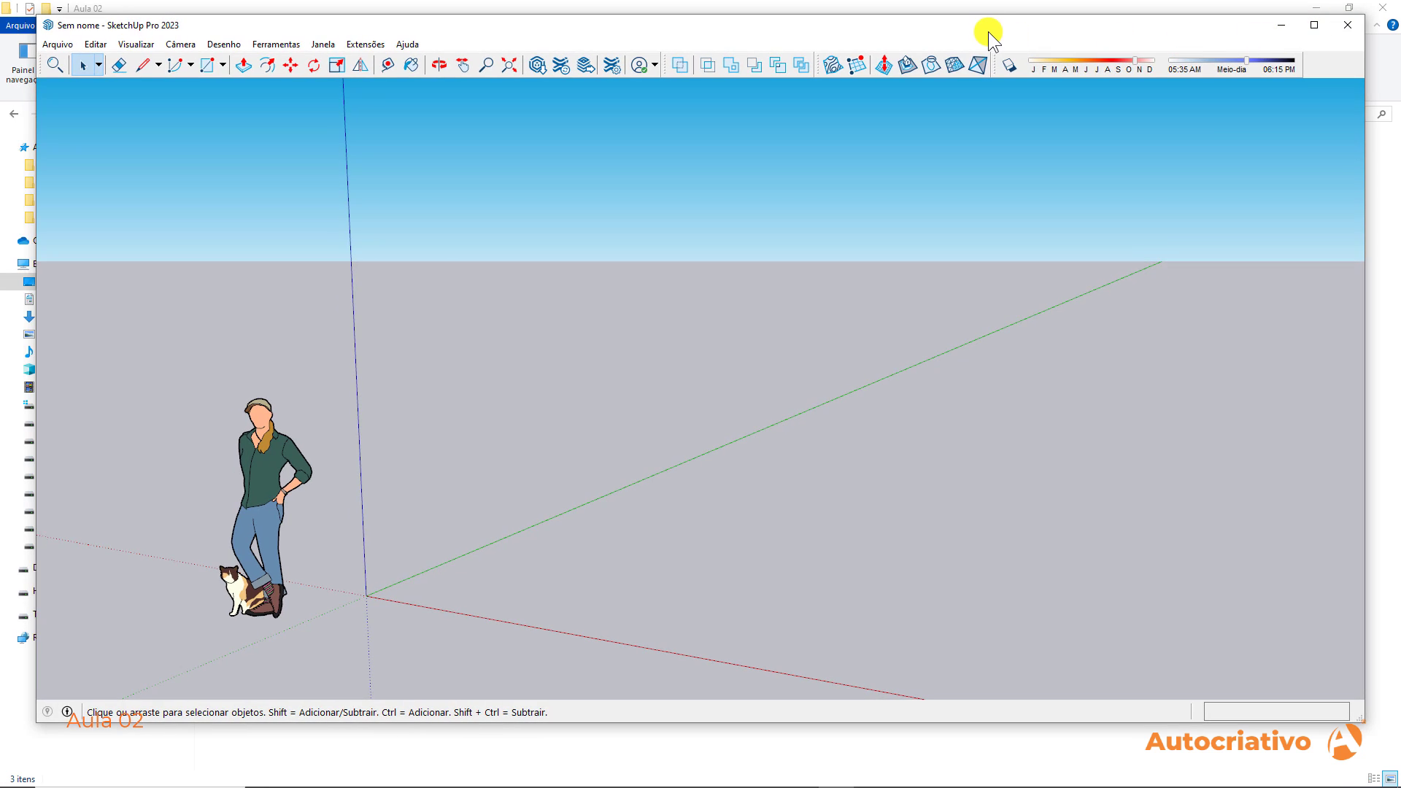
mouse_move(1004, 51)
mouse_down()
mouse_move(976, 46)
mouse_move(1014, 71)
mouse_move(990, 33)
mouse_move(969, 59)
mouse_move(998, 50)
mouse_move(974, 43)
mouse_move(1017, 46)
mouse_move(958, 45)
mouse_move(989, 45)
mouse_up()
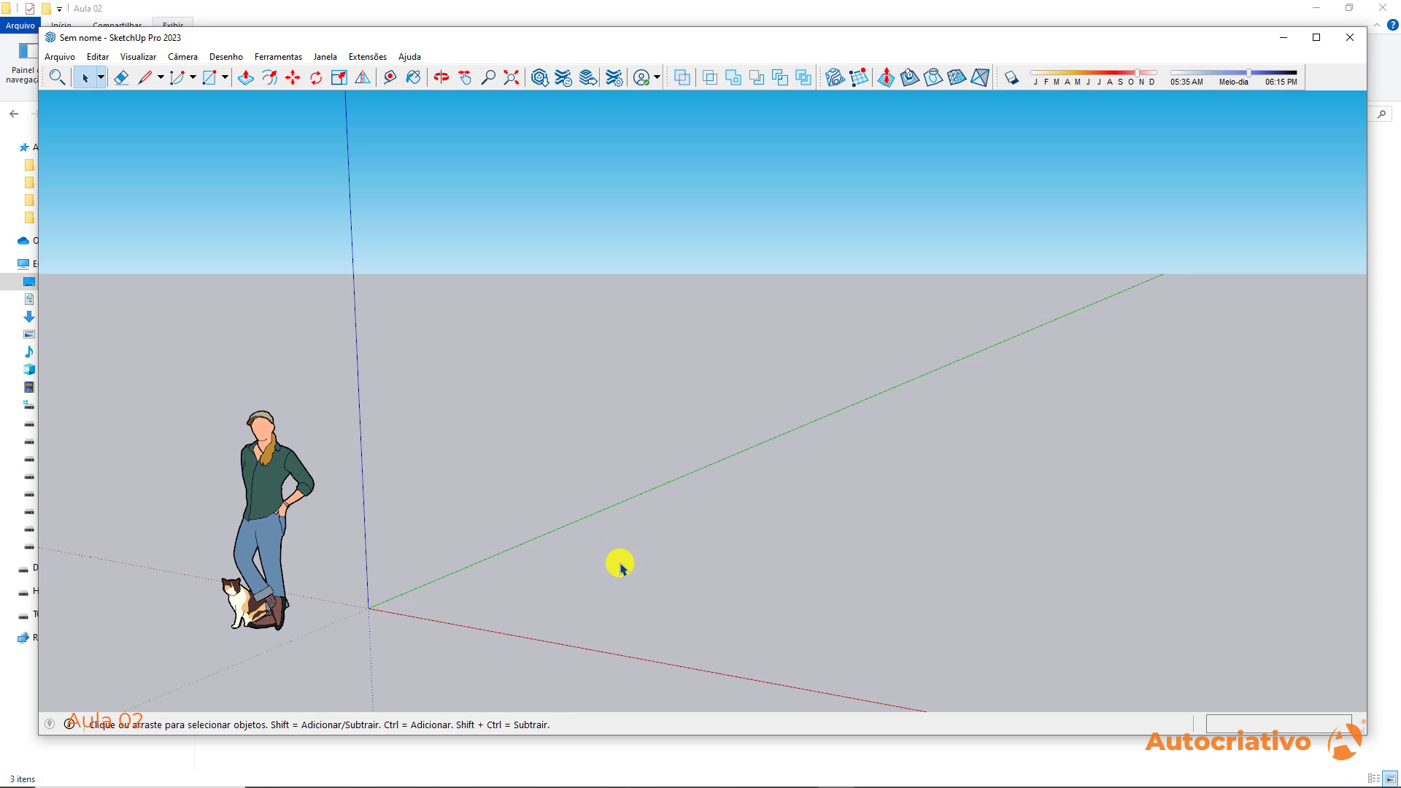
Draw a rectangle about 1.9 m by 3.2 m on the ground between the red and green axes
key(r)
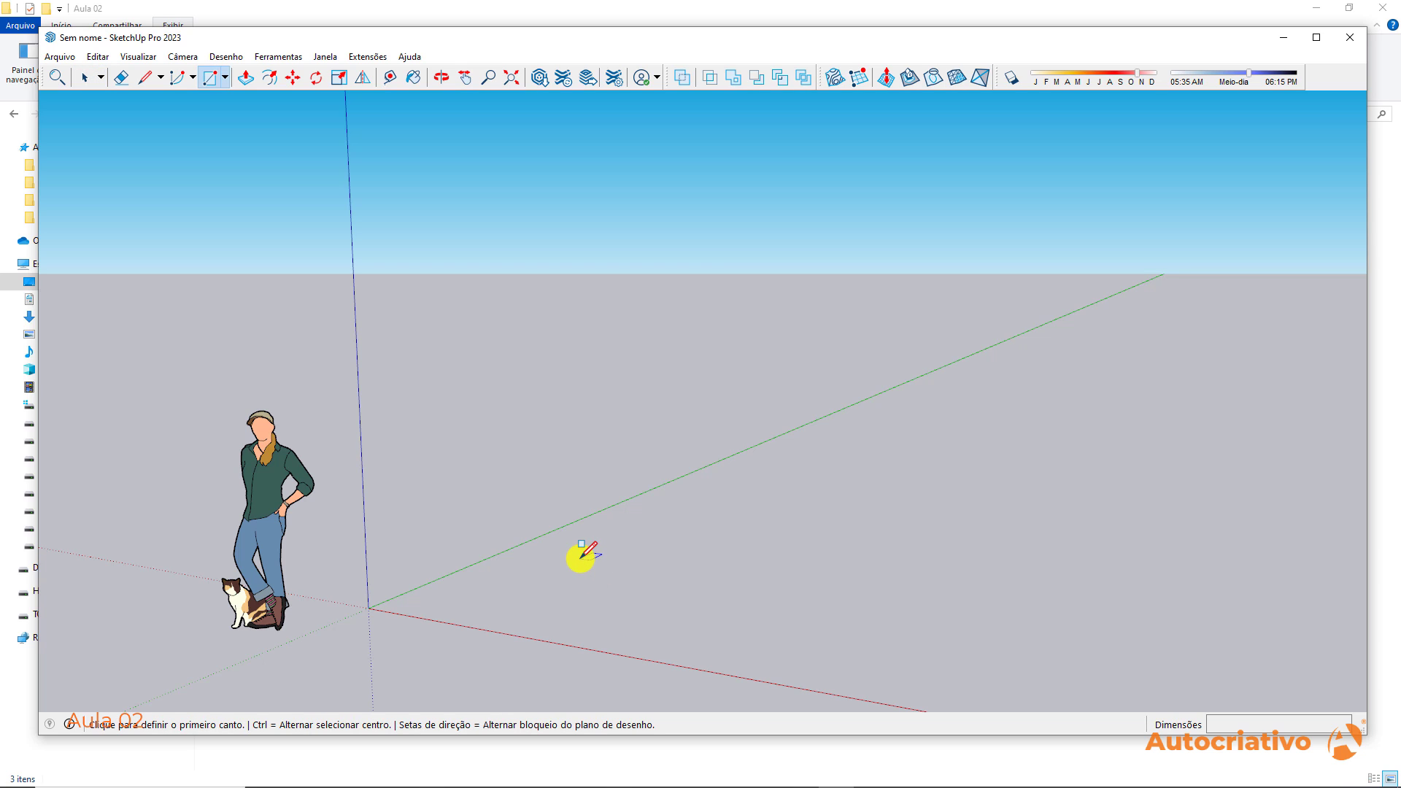
click(553, 581)
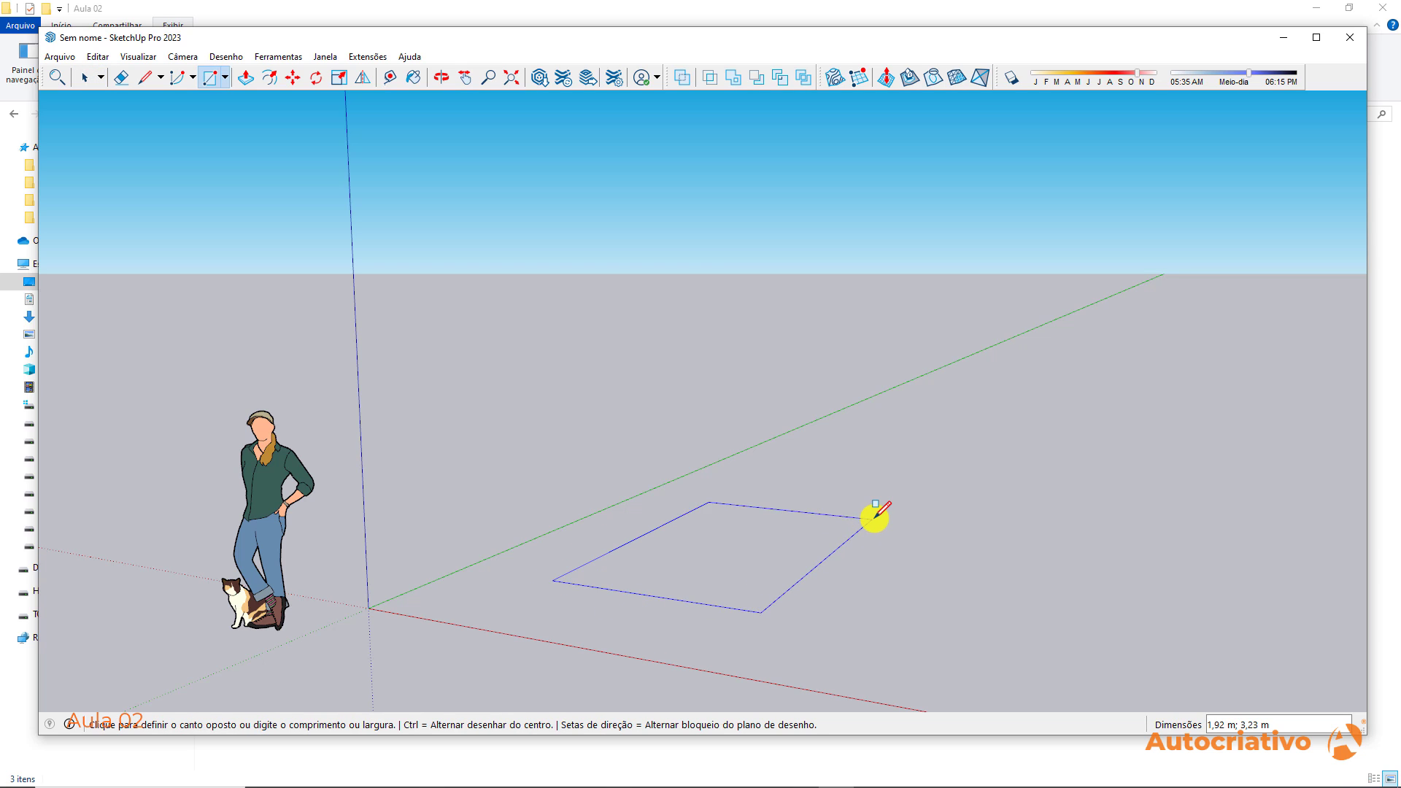
click(868, 513)
key(space)
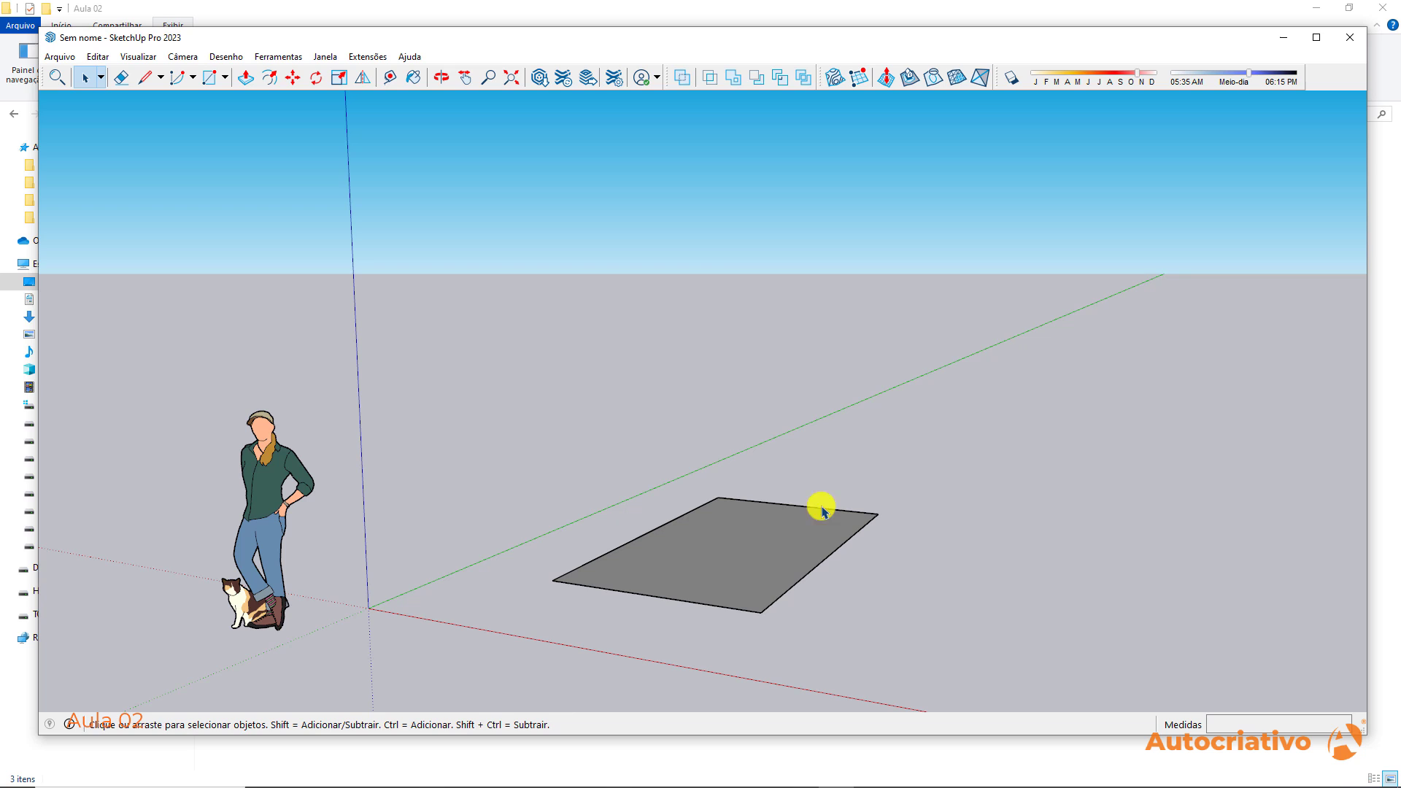
Pull the rectangle's face up about 1.17 m with Push/Pull to form a box
click(743, 546)
key(p)
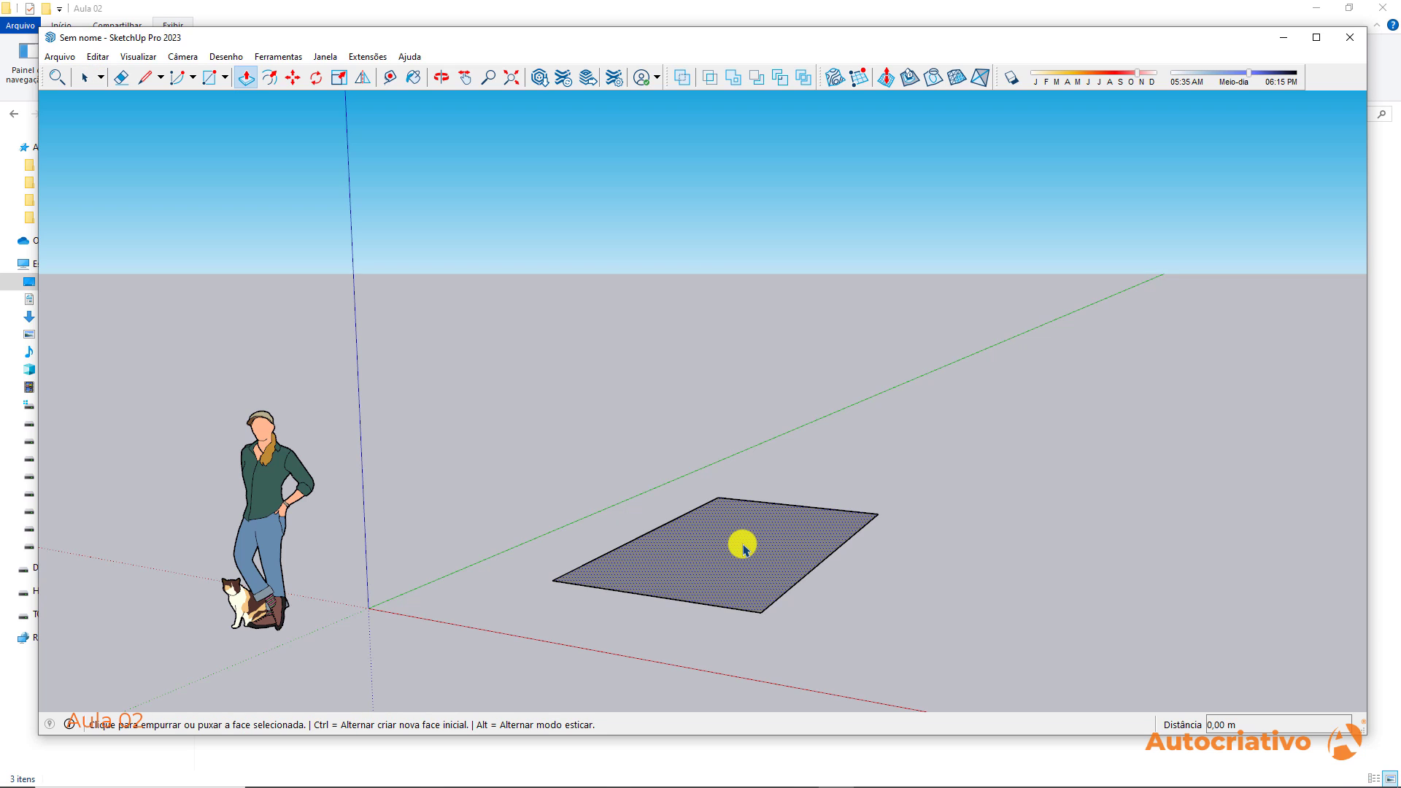
click(743, 549)
click(756, 422)
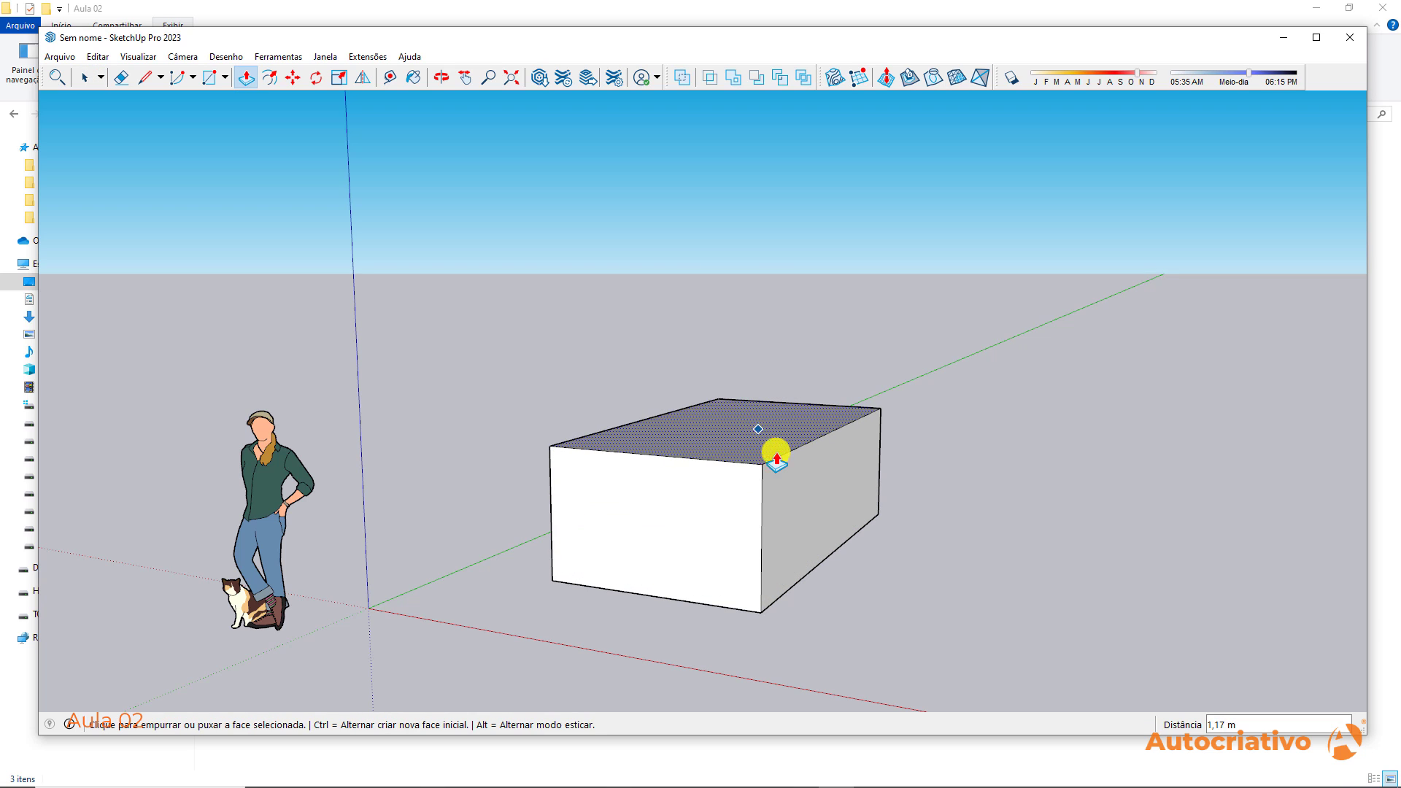
key(space)
key(o)
drag(960, 479, 898, 554)
key(space)
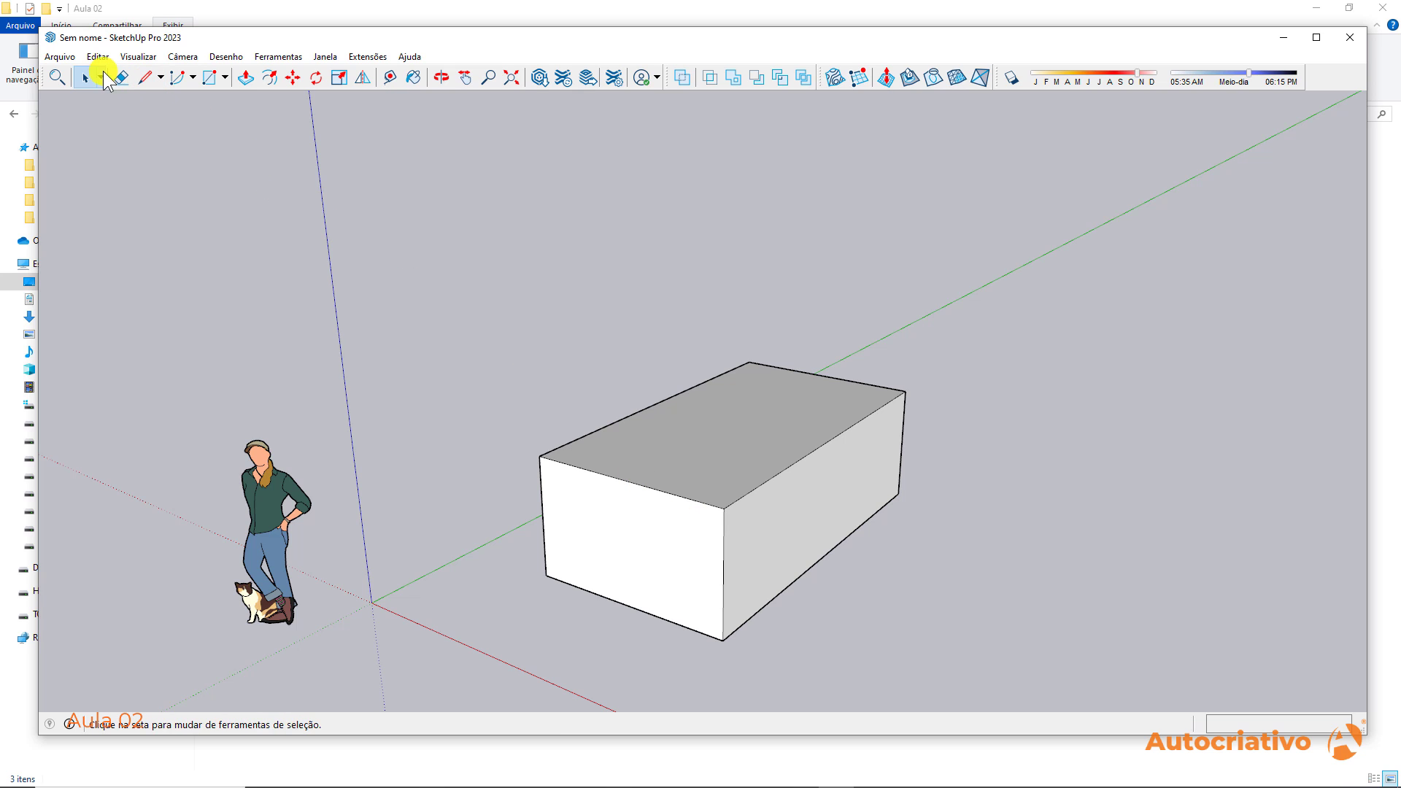
Start saving the model under a new name, create a folder "Tema da Aula 02" inside Aula 02, and open it
click(70, 60)
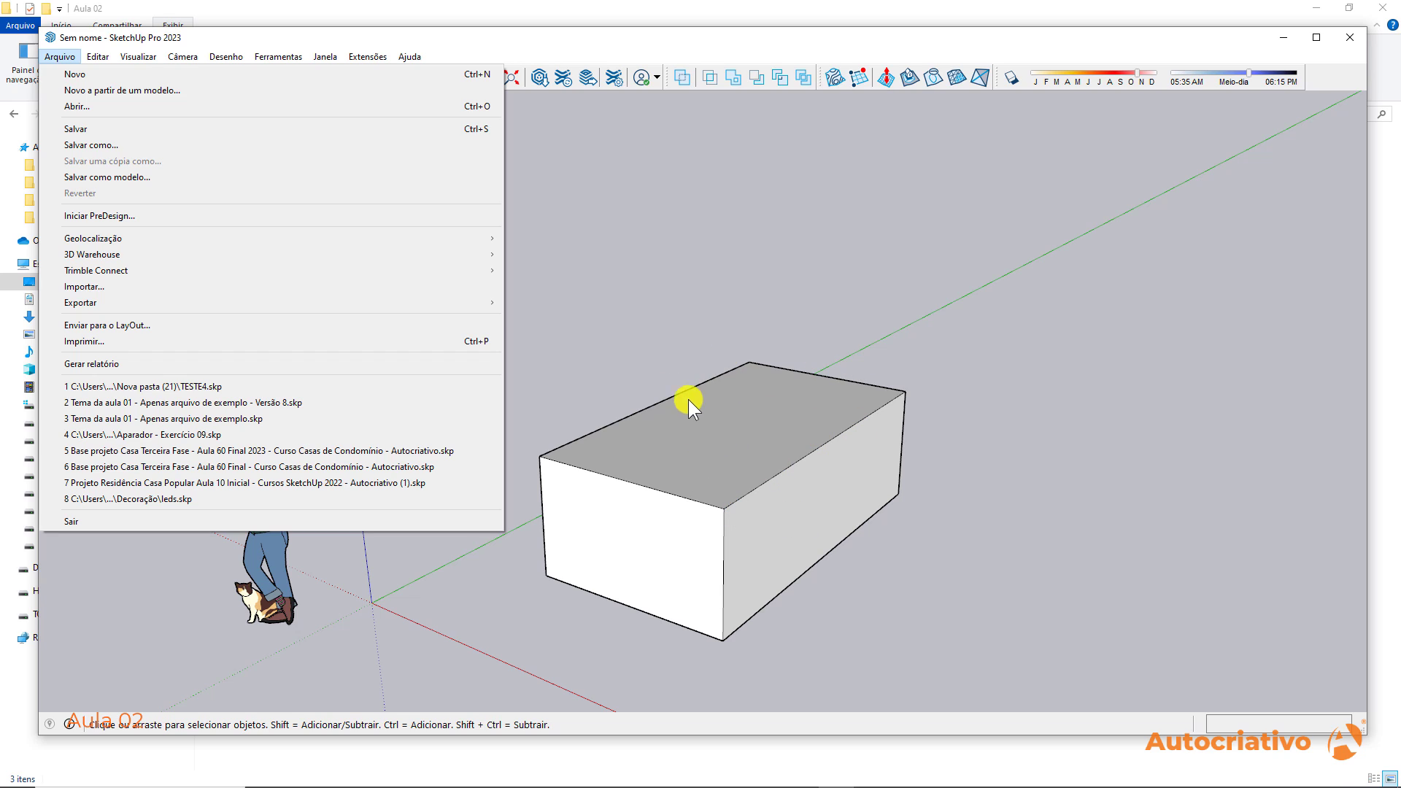
click(130, 148)
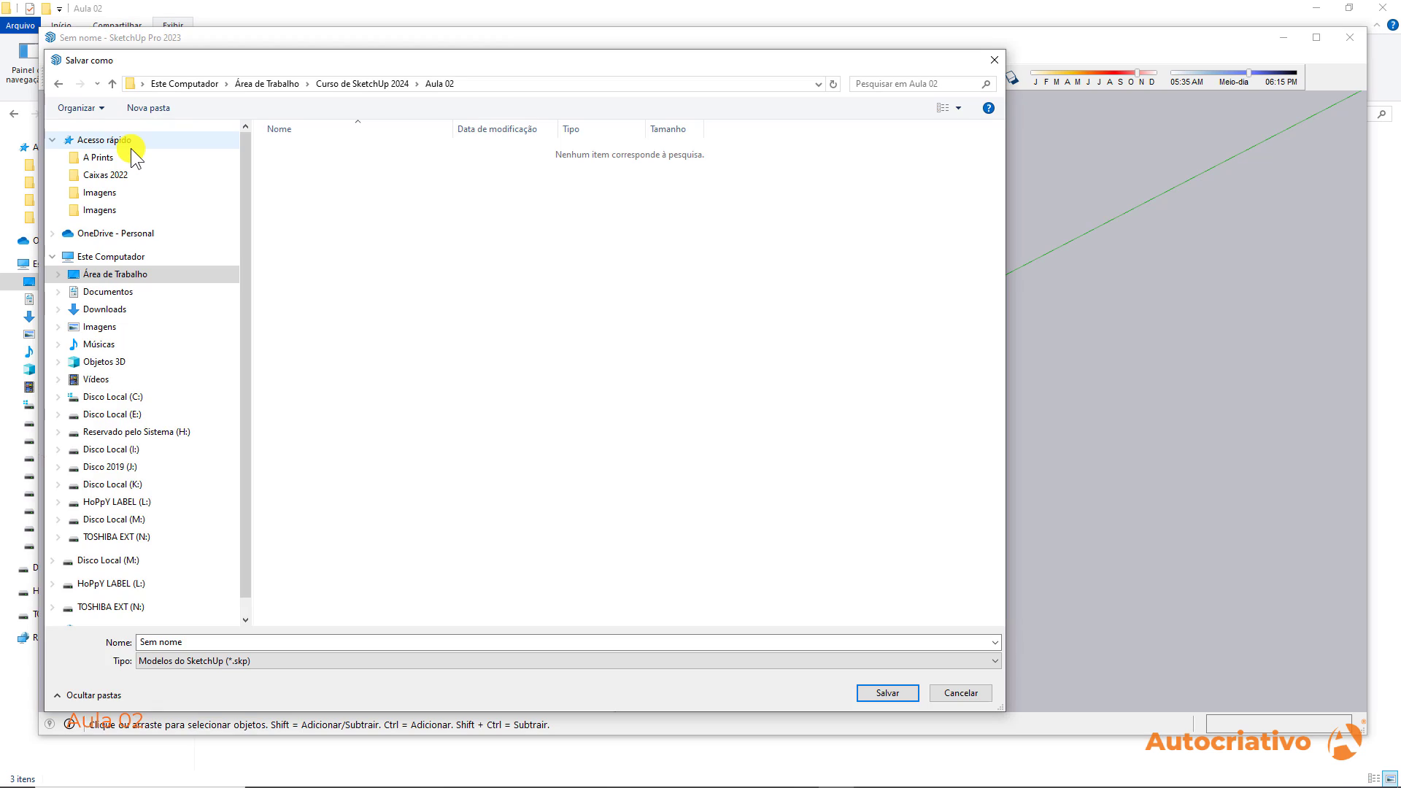
drag(417, 65, 614, 106)
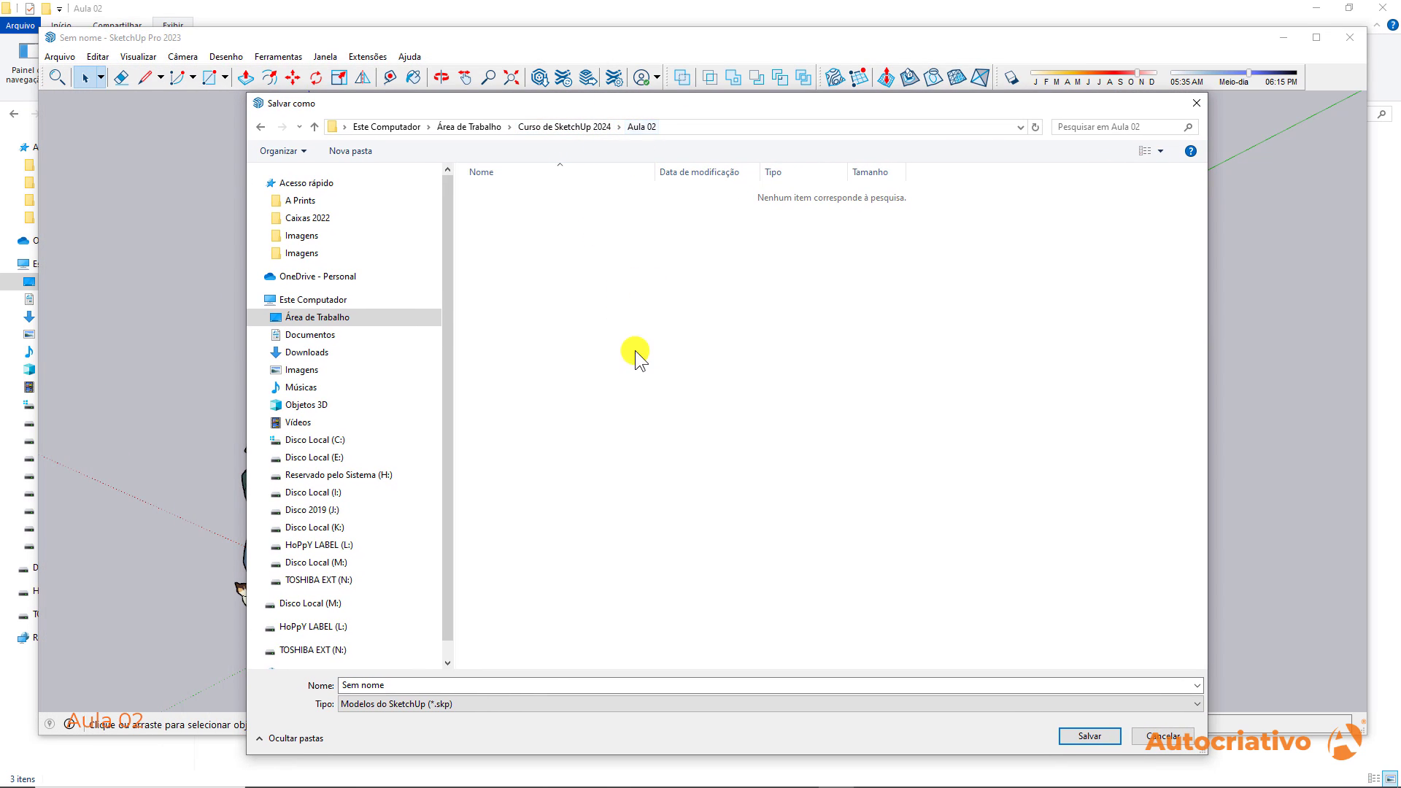
right_click(549, 310)
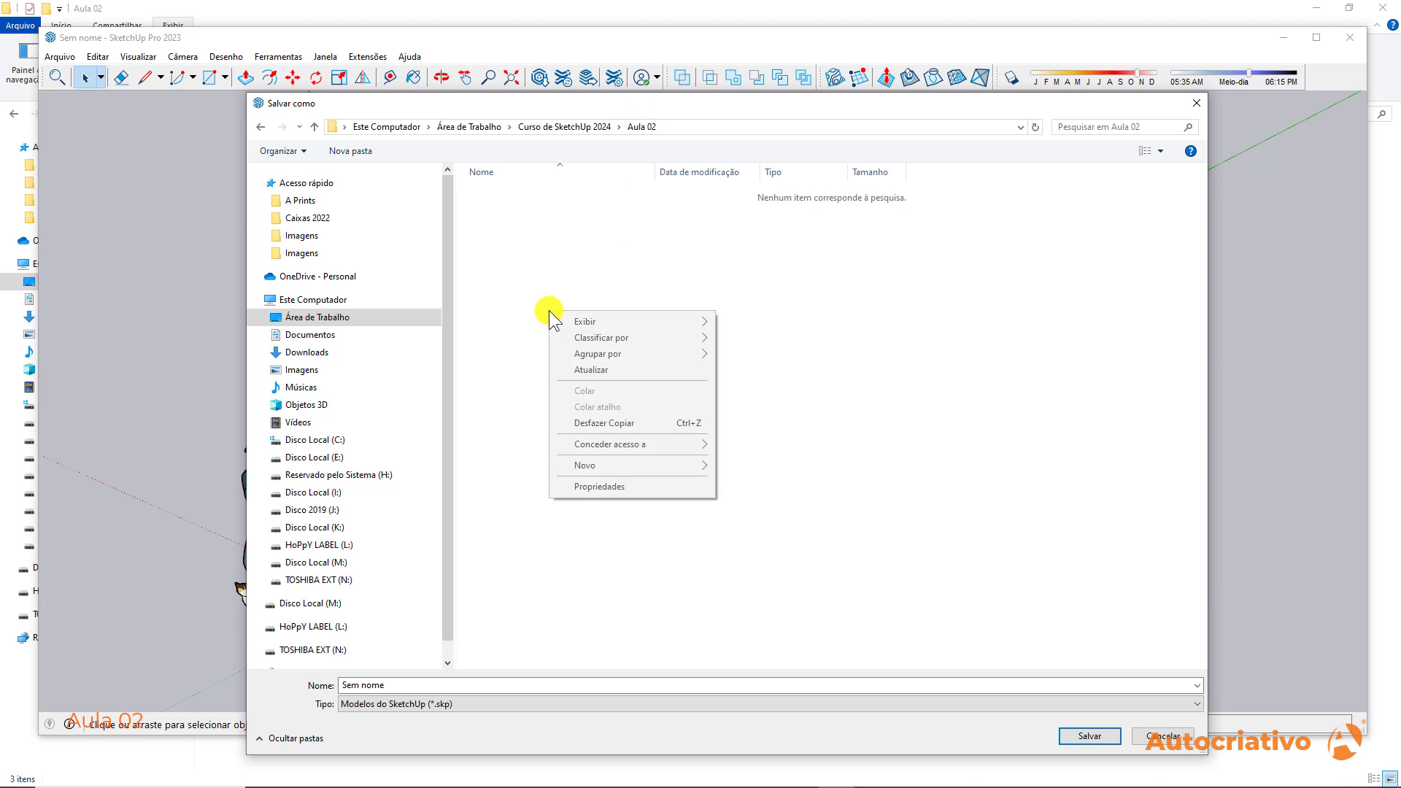
mouse_move(611, 467)
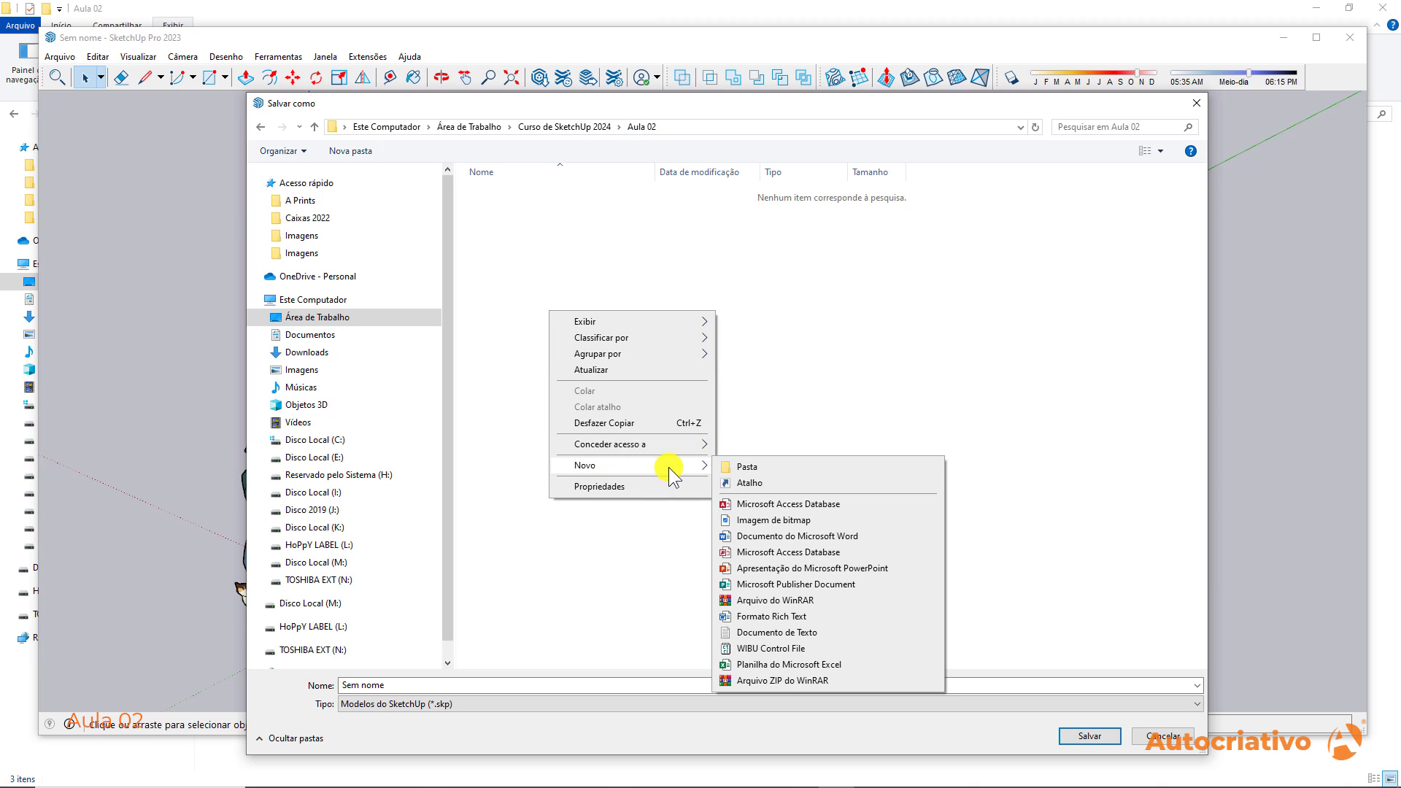
click(749, 467)
text(T)
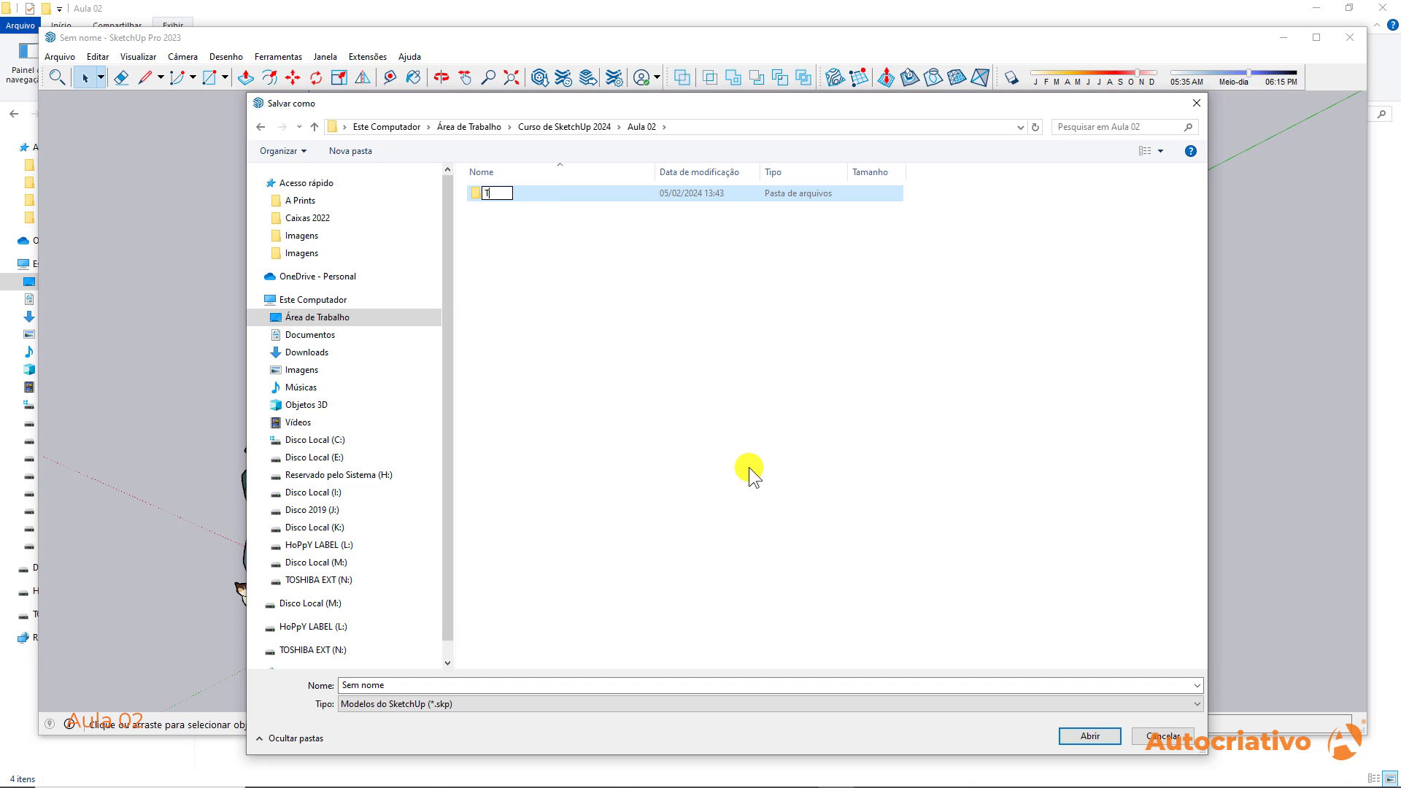
text(ema da Aula 02)
key(Return)
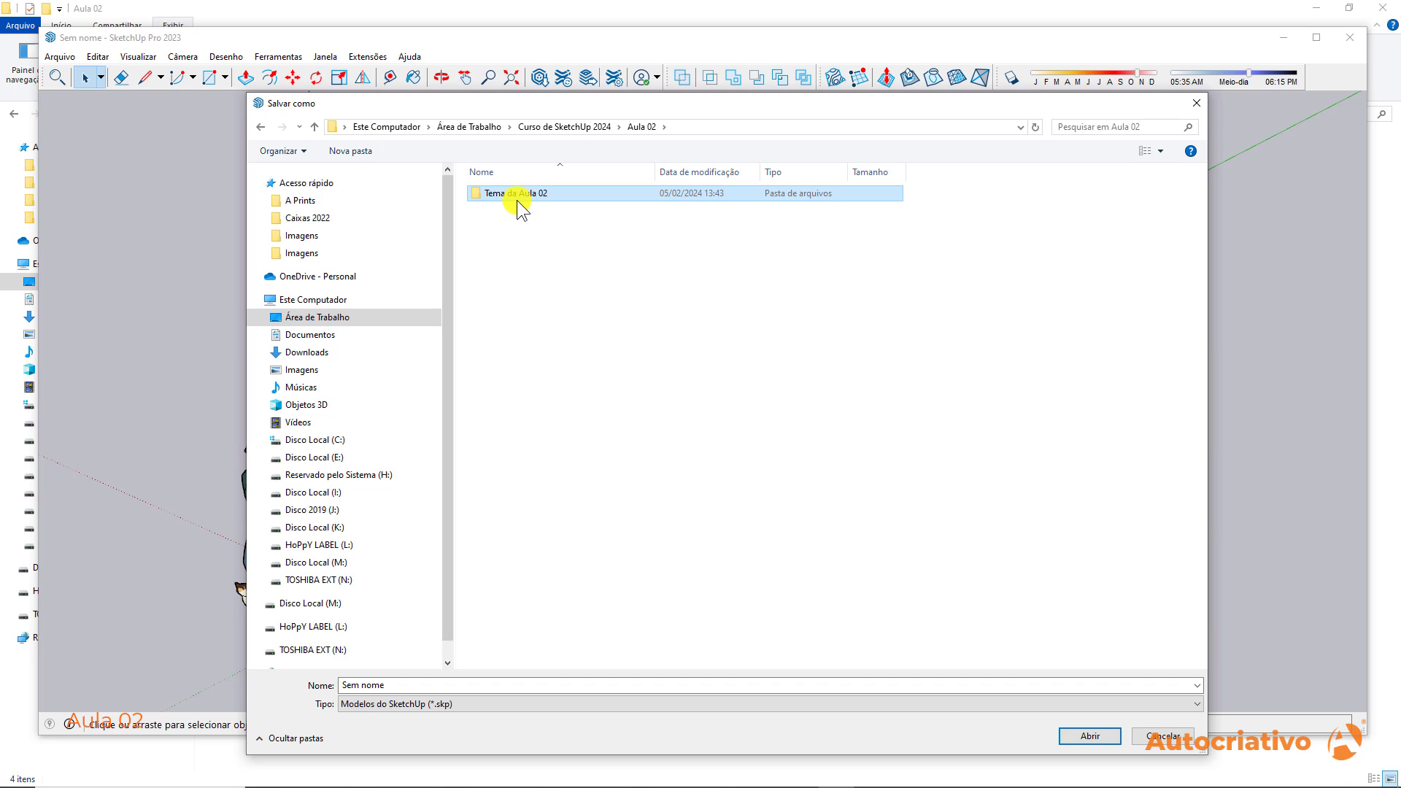
double_click(518, 194)
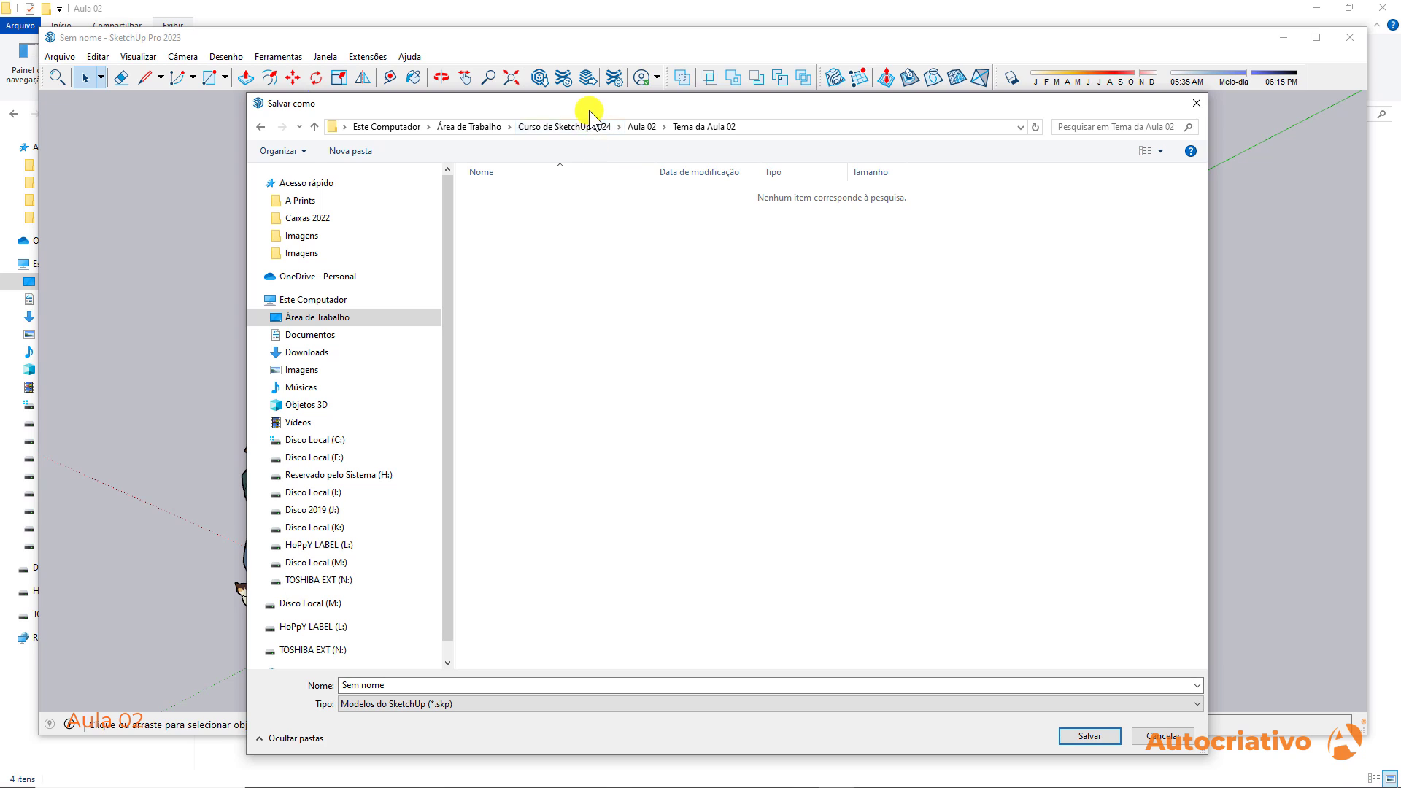
Save the model as "Prisma 1" in the Tema da Aula 02 folder
mouse_move(589, 111)
mouse_down()
mouse_move(858, 233)
mouse_move(930, 480)
mouse_move(665, 208)
mouse_move(622, 94)
mouse_up()
click(394, 681)
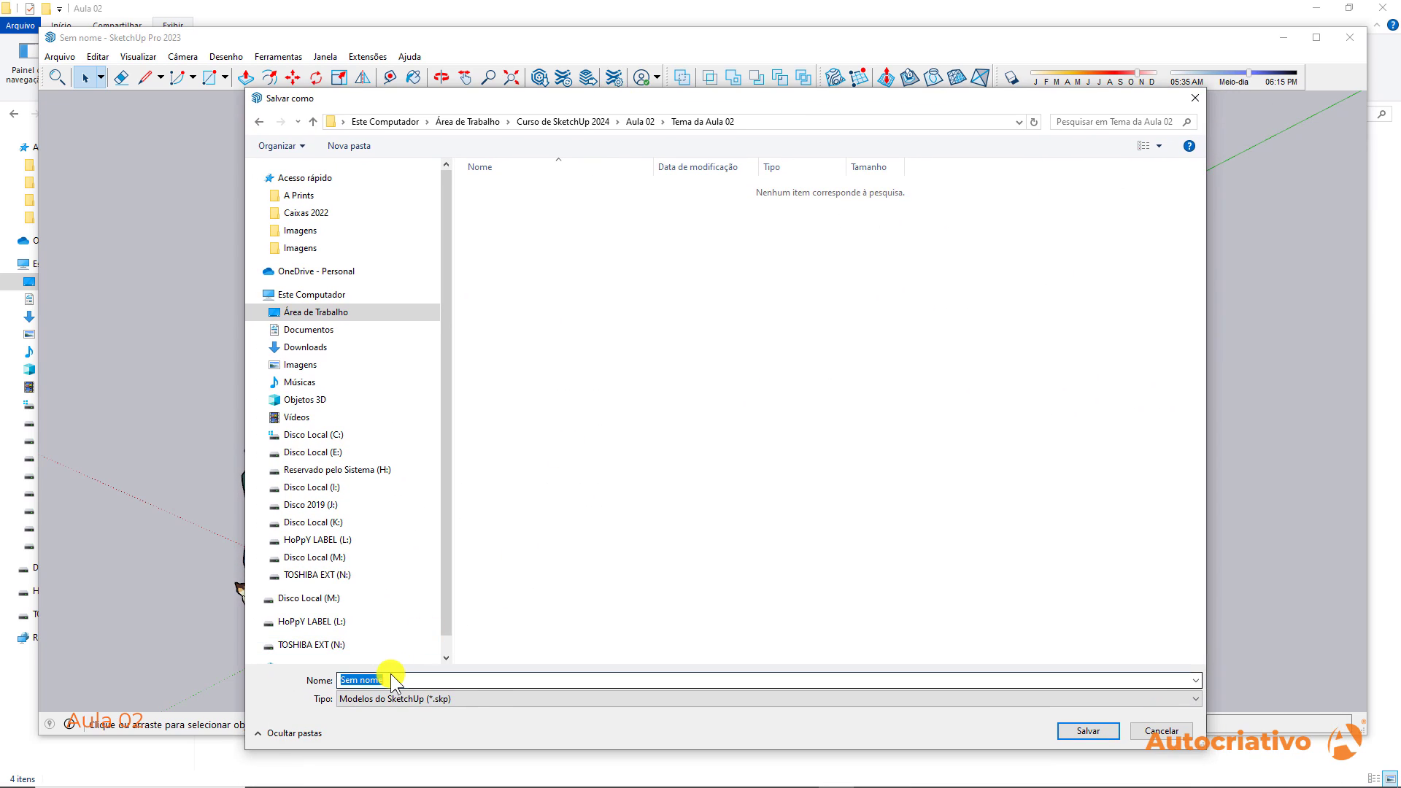
text(Prisma 1)
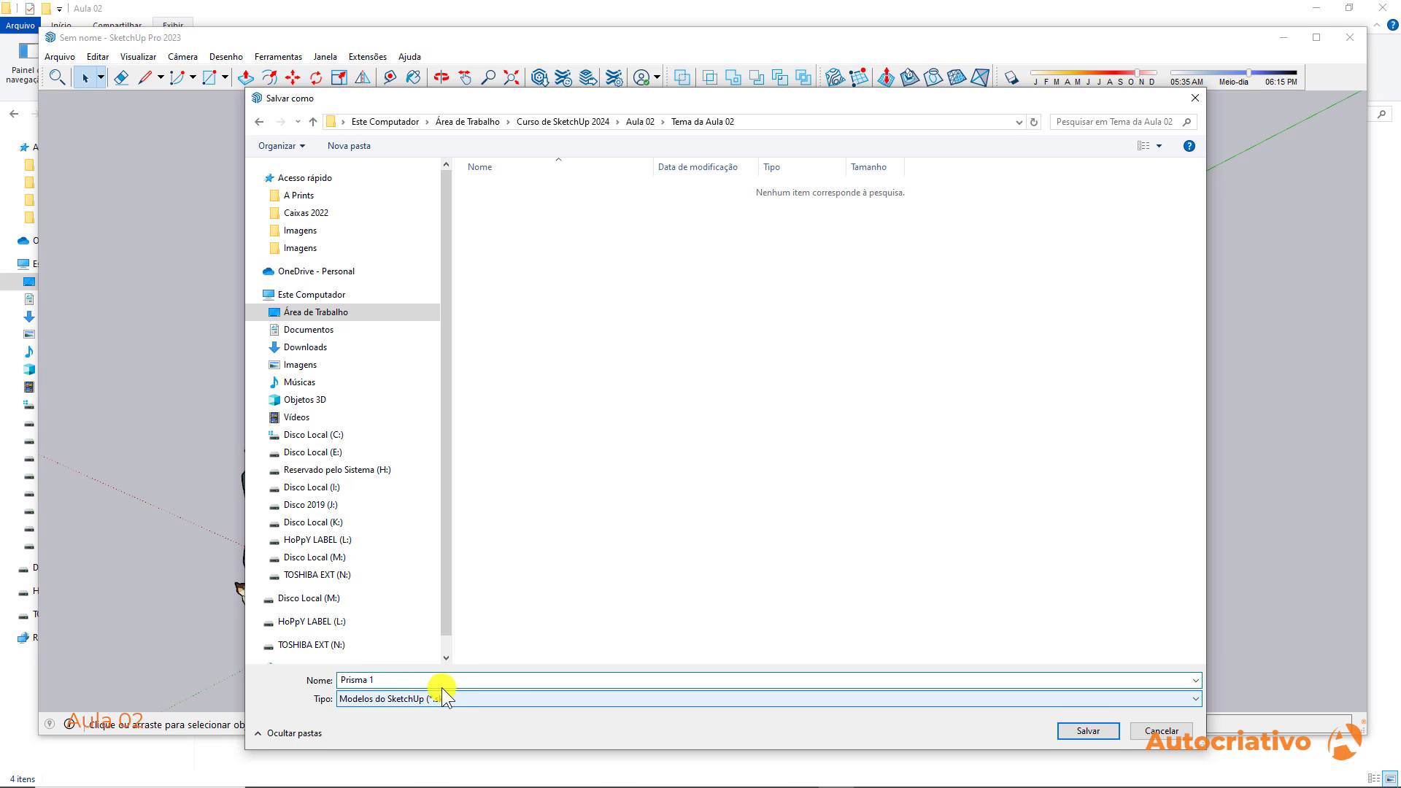
click(1081, 728)
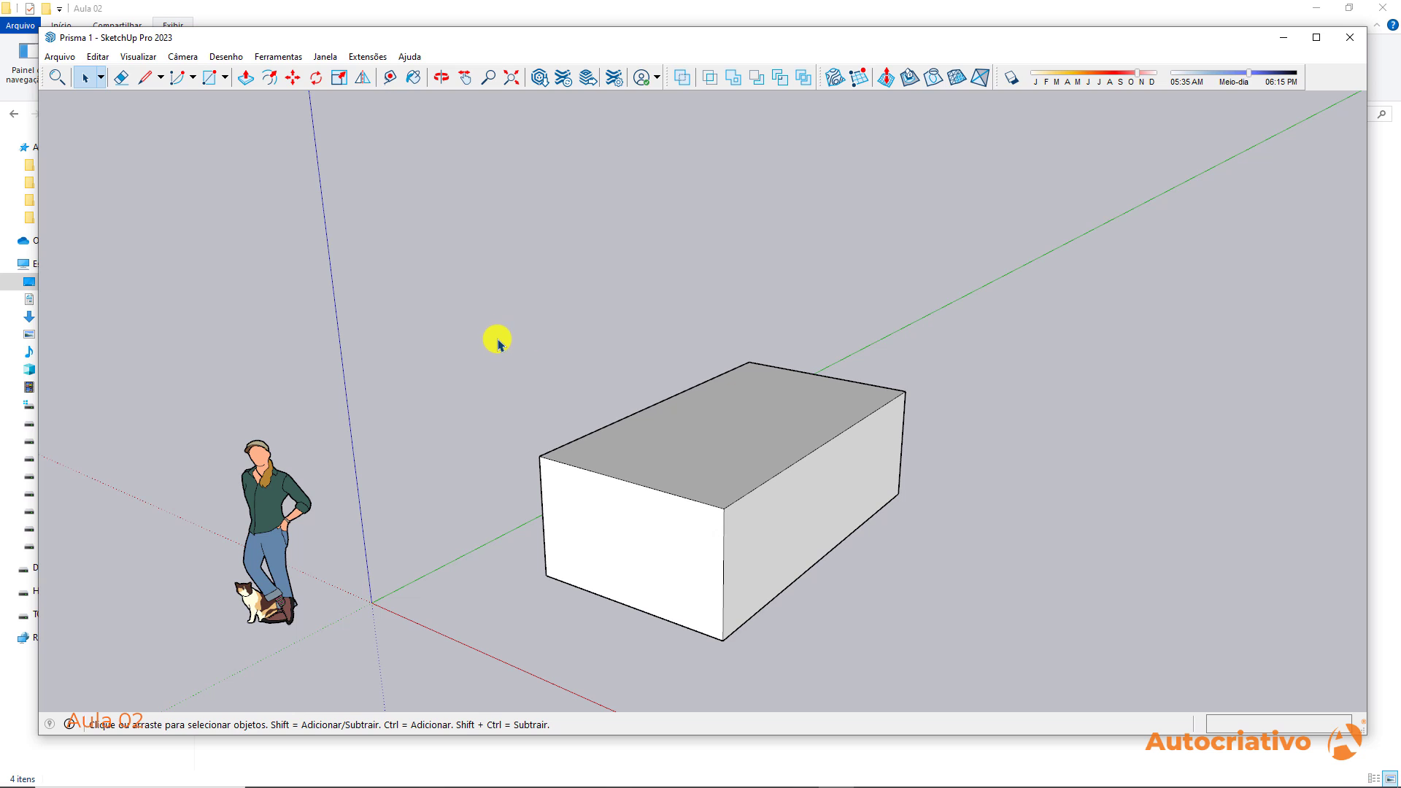
Select the whole box and delete it from the model
middle_drag(852, 486, 745, 416)
triple_click(746, 420)
key(Delete)
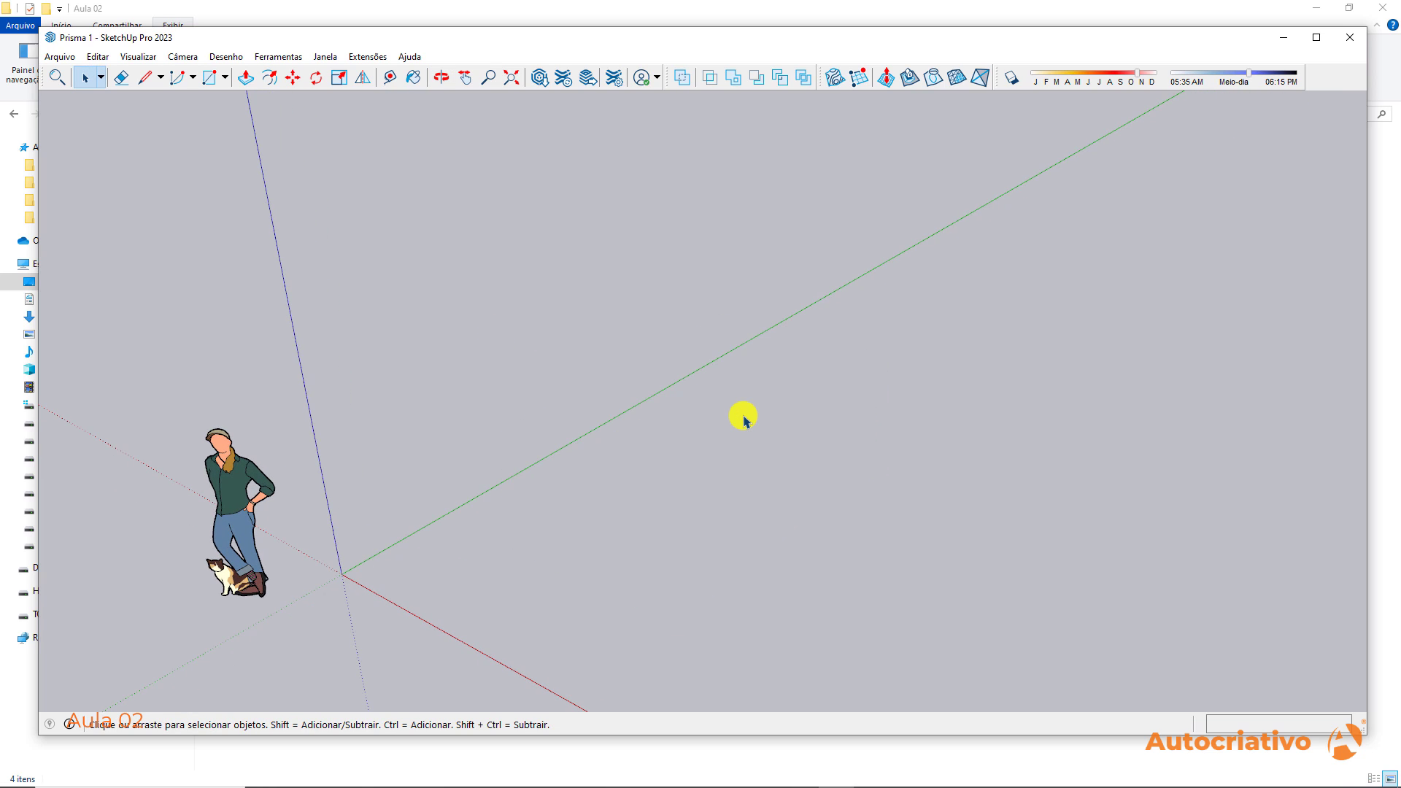
Draw a circle on the ground between the red and green axes and pull it up into a cylinder with Push/Pull
key(c)
click(637, 549)
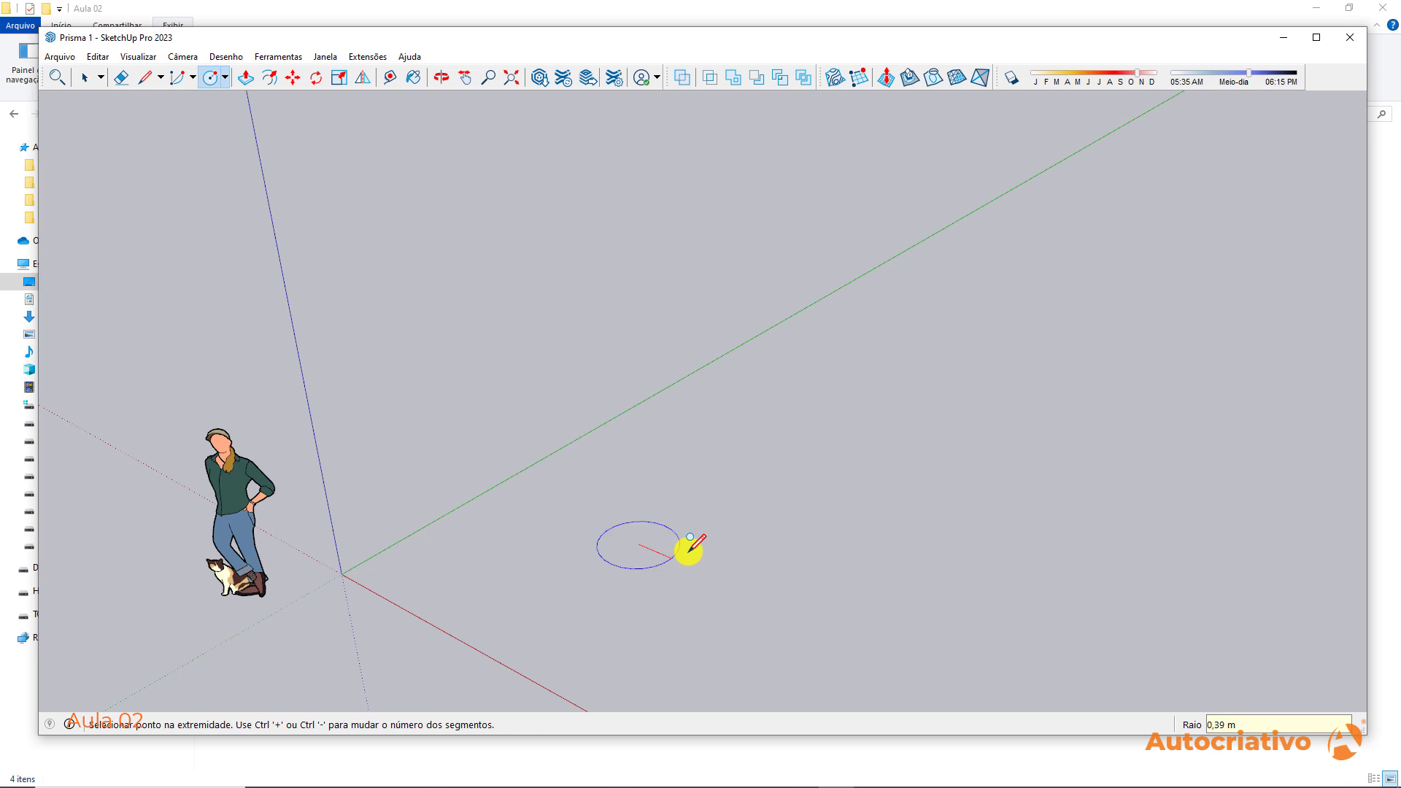
click(743, 543)
key(space)
key(p)
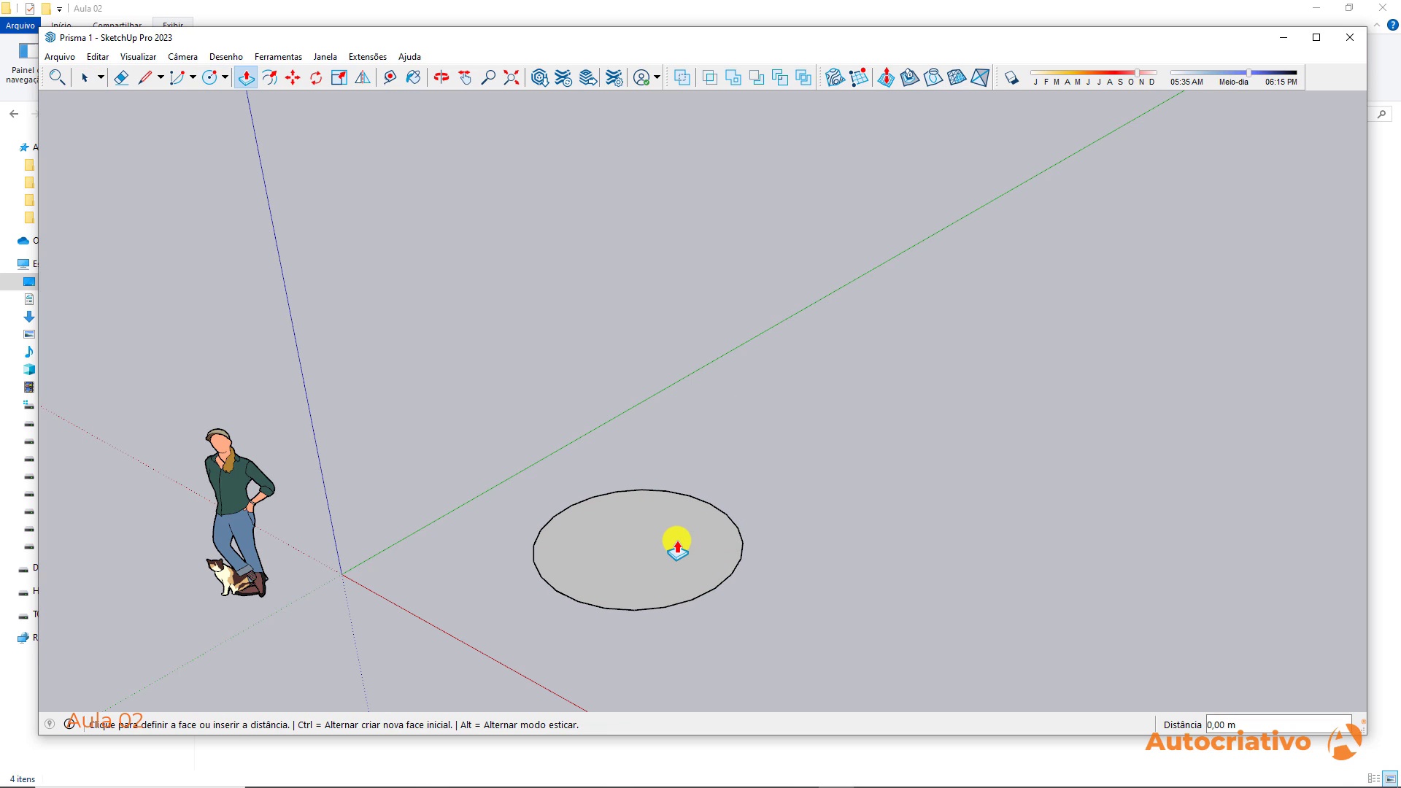
click(676, 541)
click(683, 339)
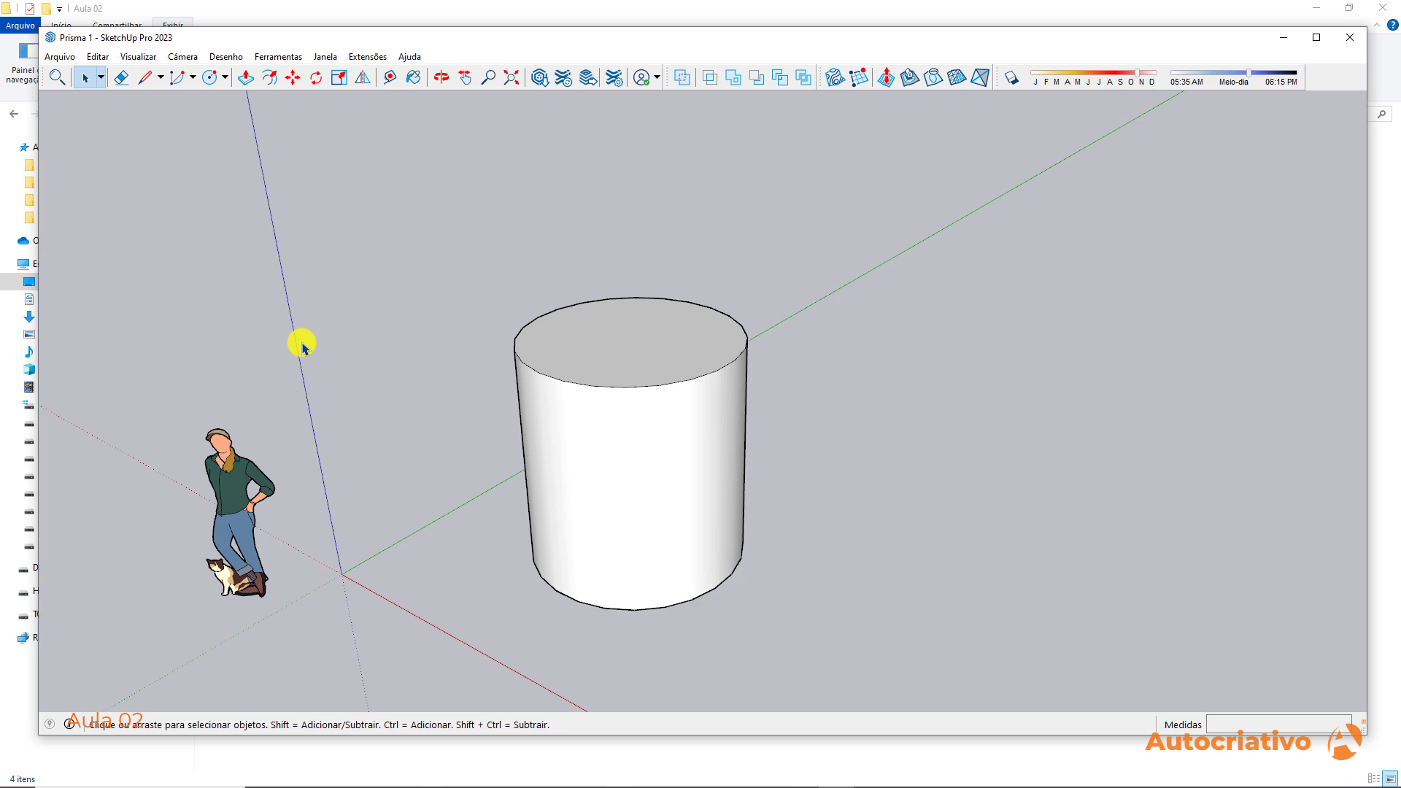
Save the cylinder model under the new name "Cilindro" in the Tema da Aula 02 folder
click(65, 58)
click(100, 144)
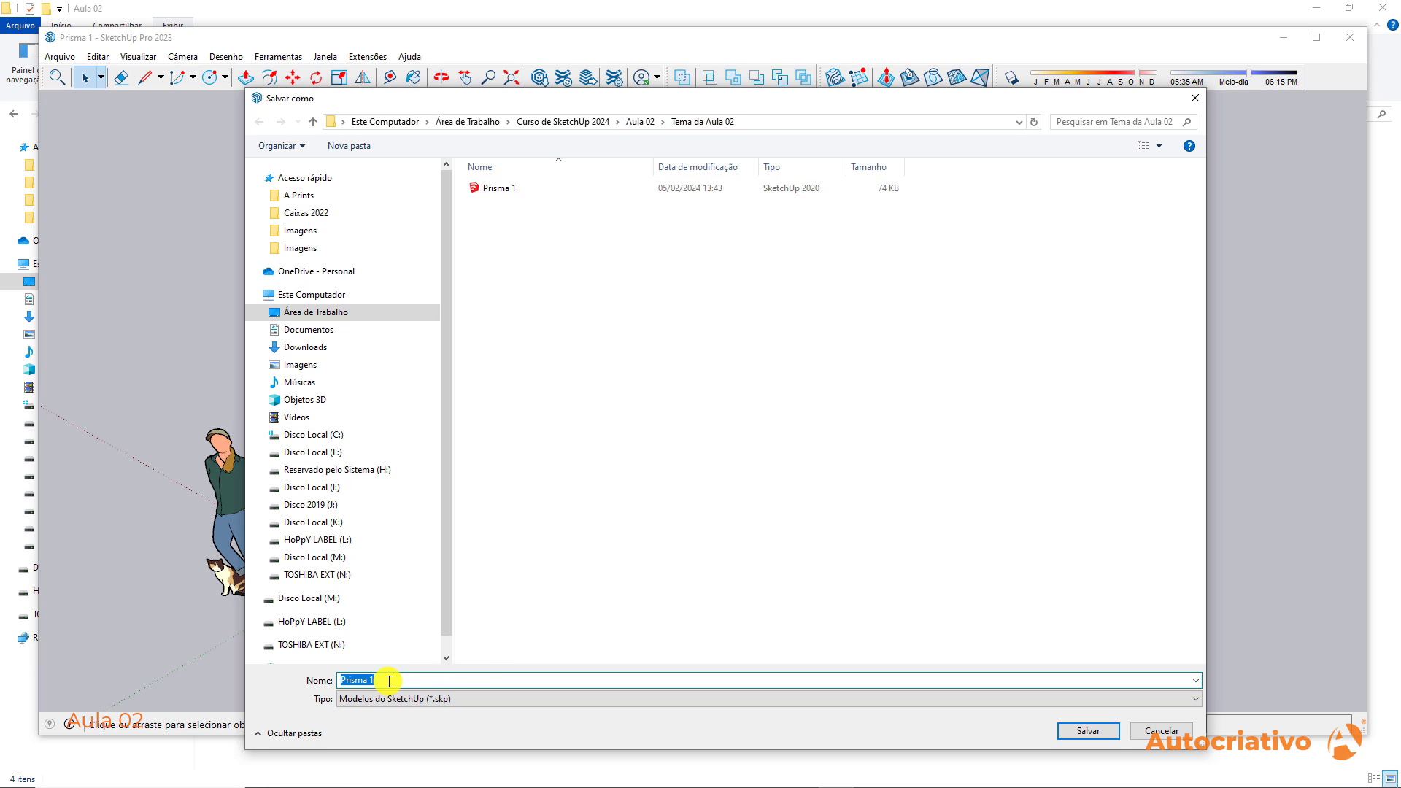
text(Cilindro)
key(Return)
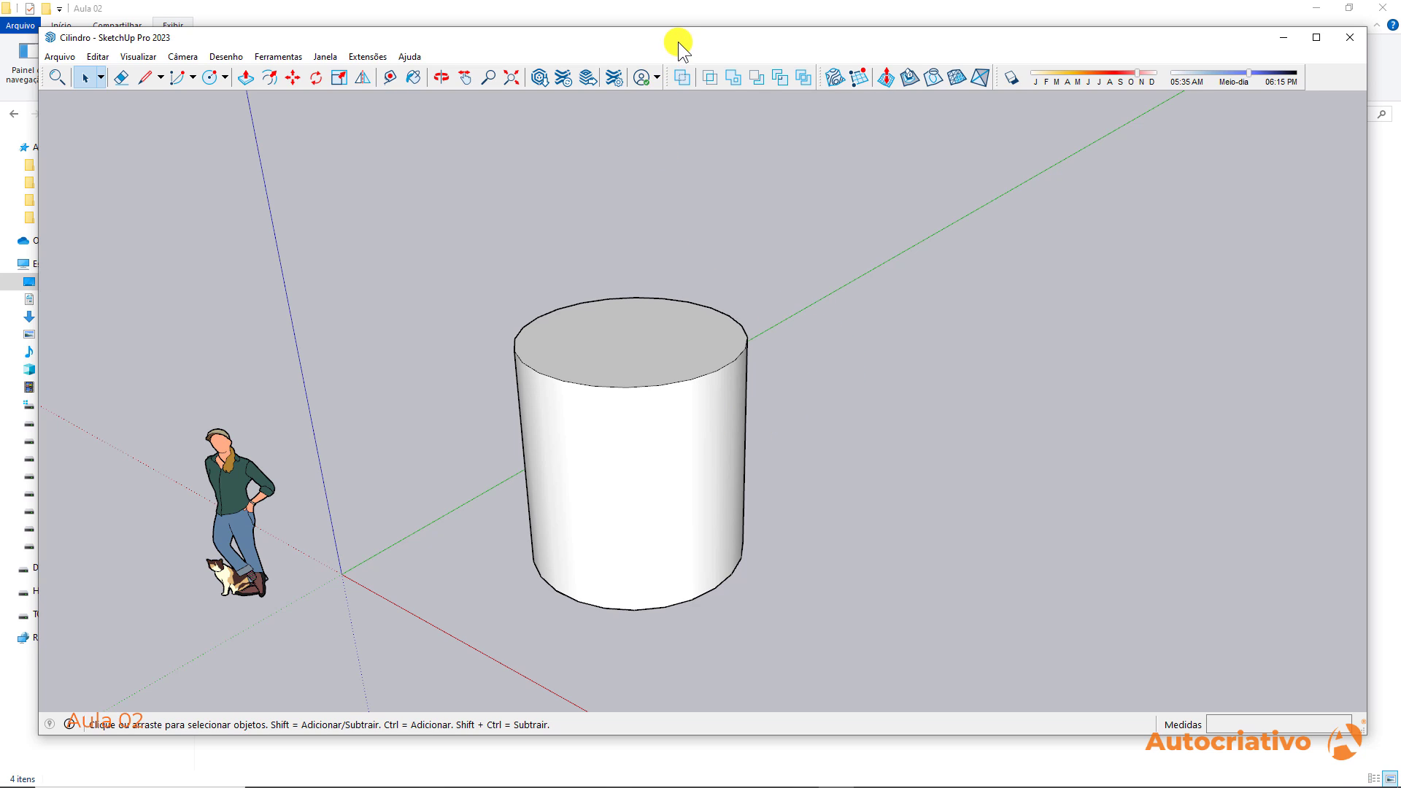
Reopen the recent Prisma 1 model in place of the cylinder model and reposition the program window
drag(682, 42, 674, 37)
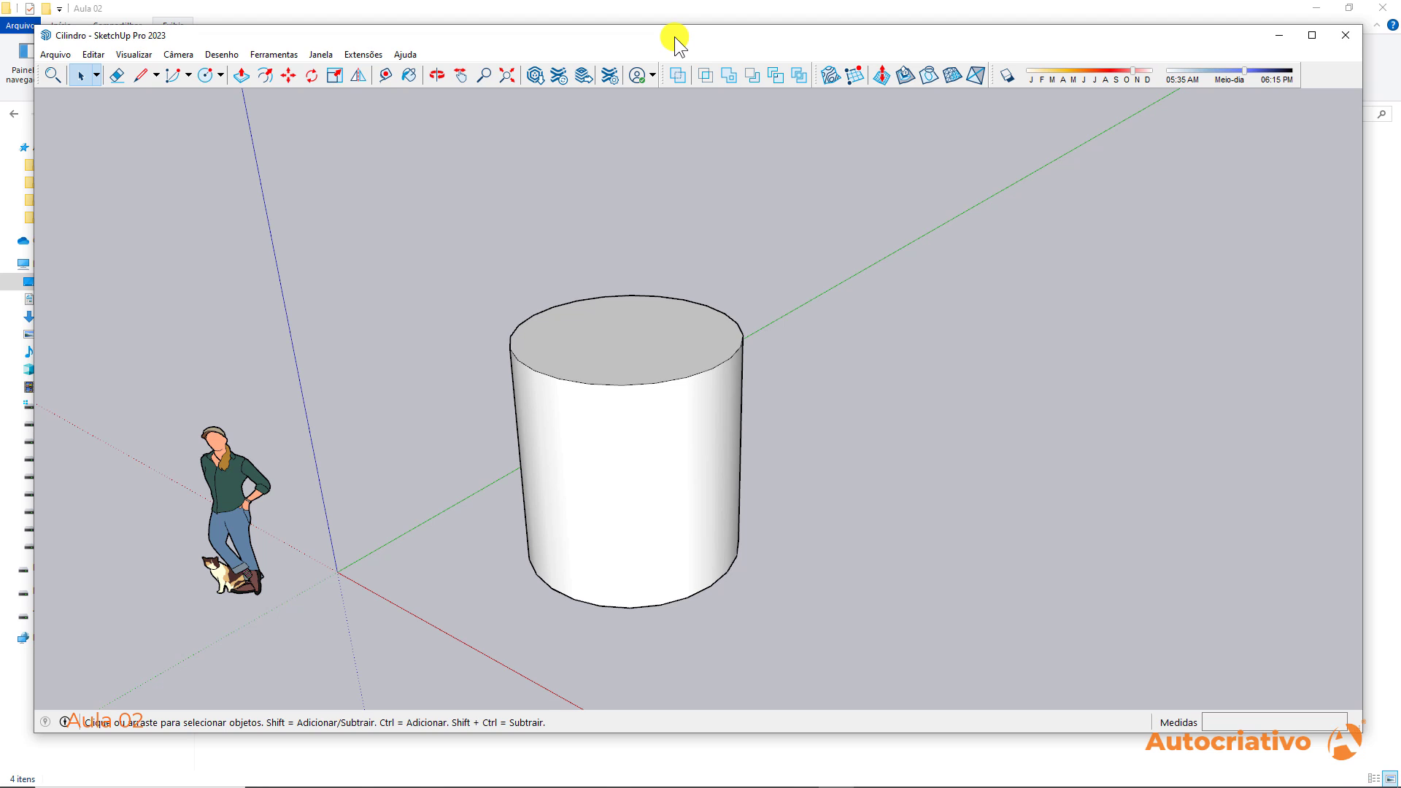
mouse_move(701, 41)
mouse_down()
mouse_move(671, 31)
mouse_move(688, 41)
mouse_up()
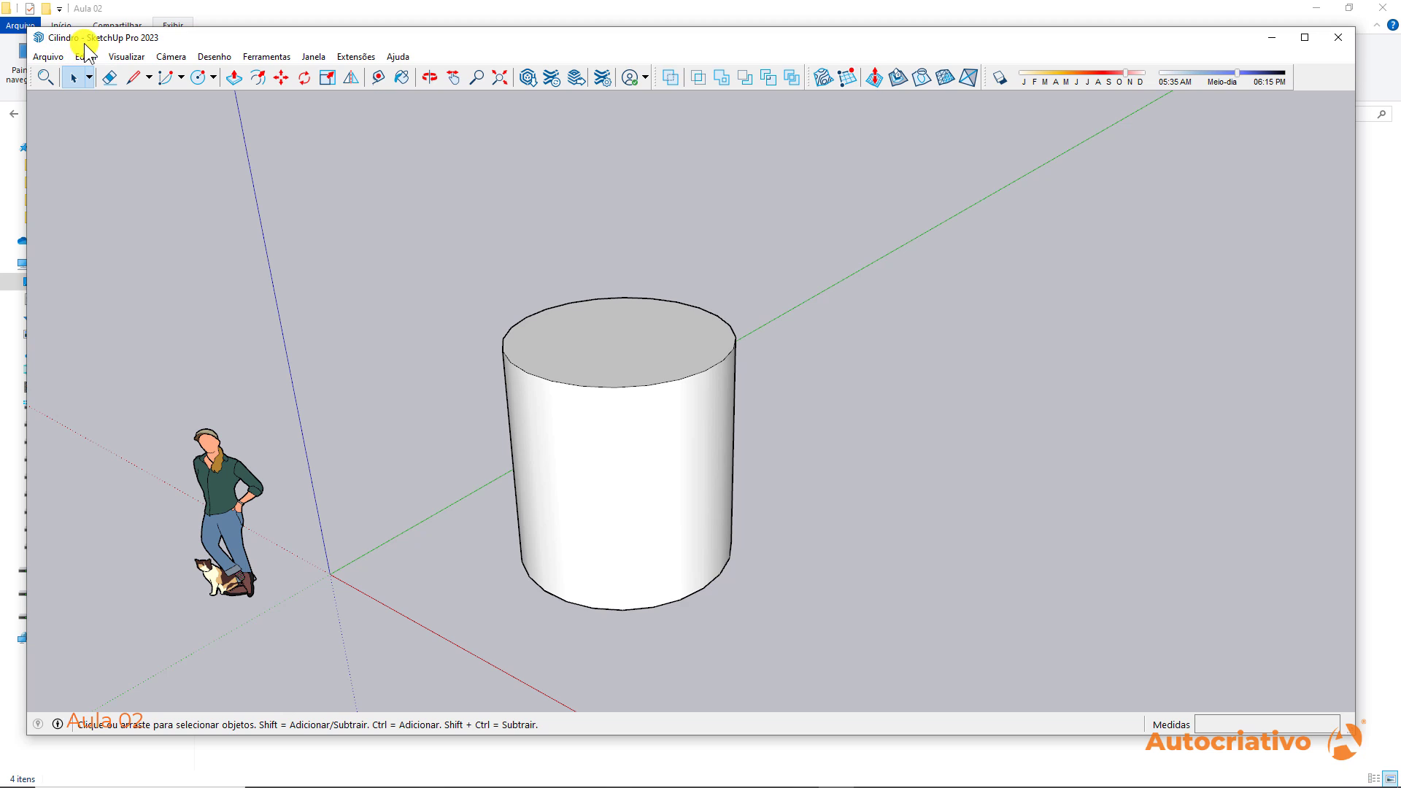
click(48, 57)
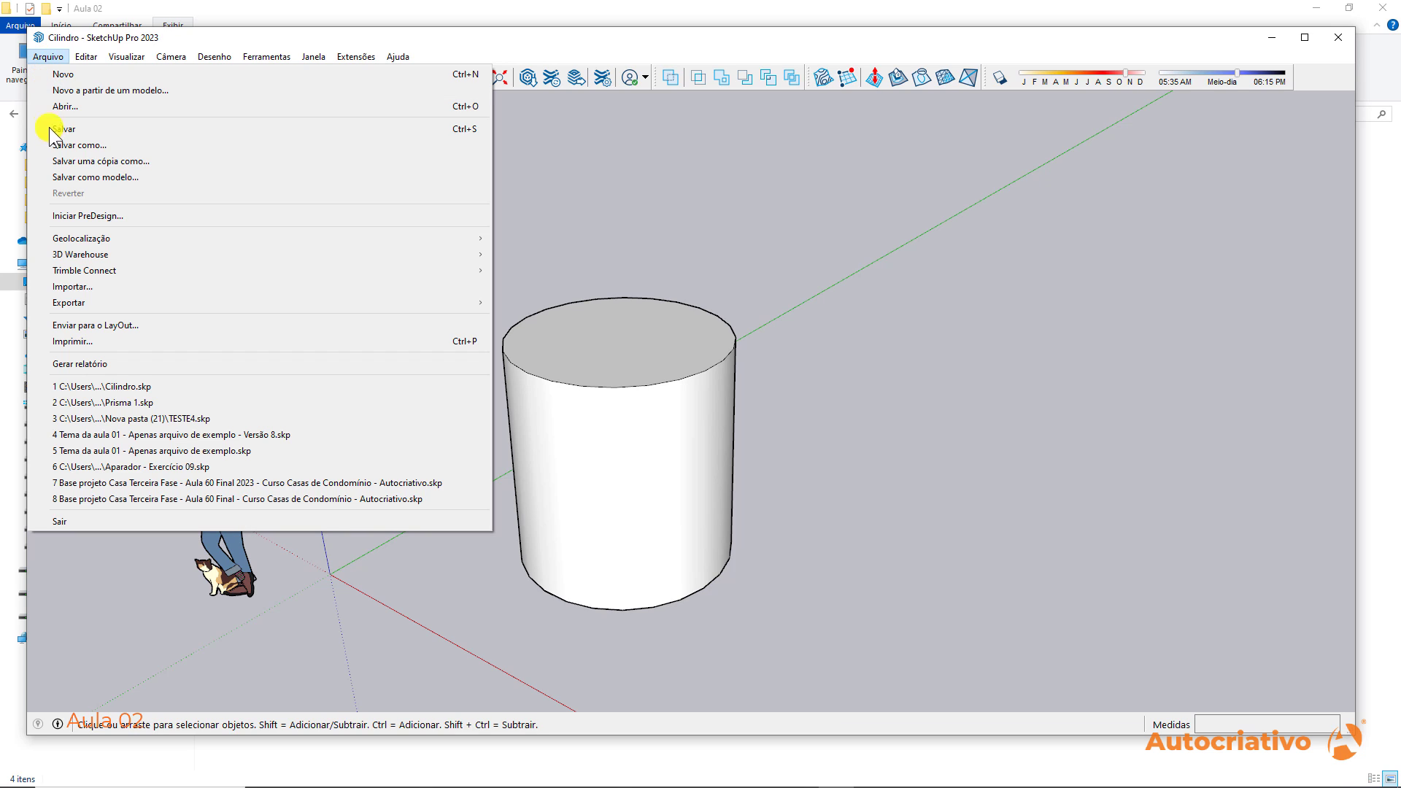
click(129, 403)
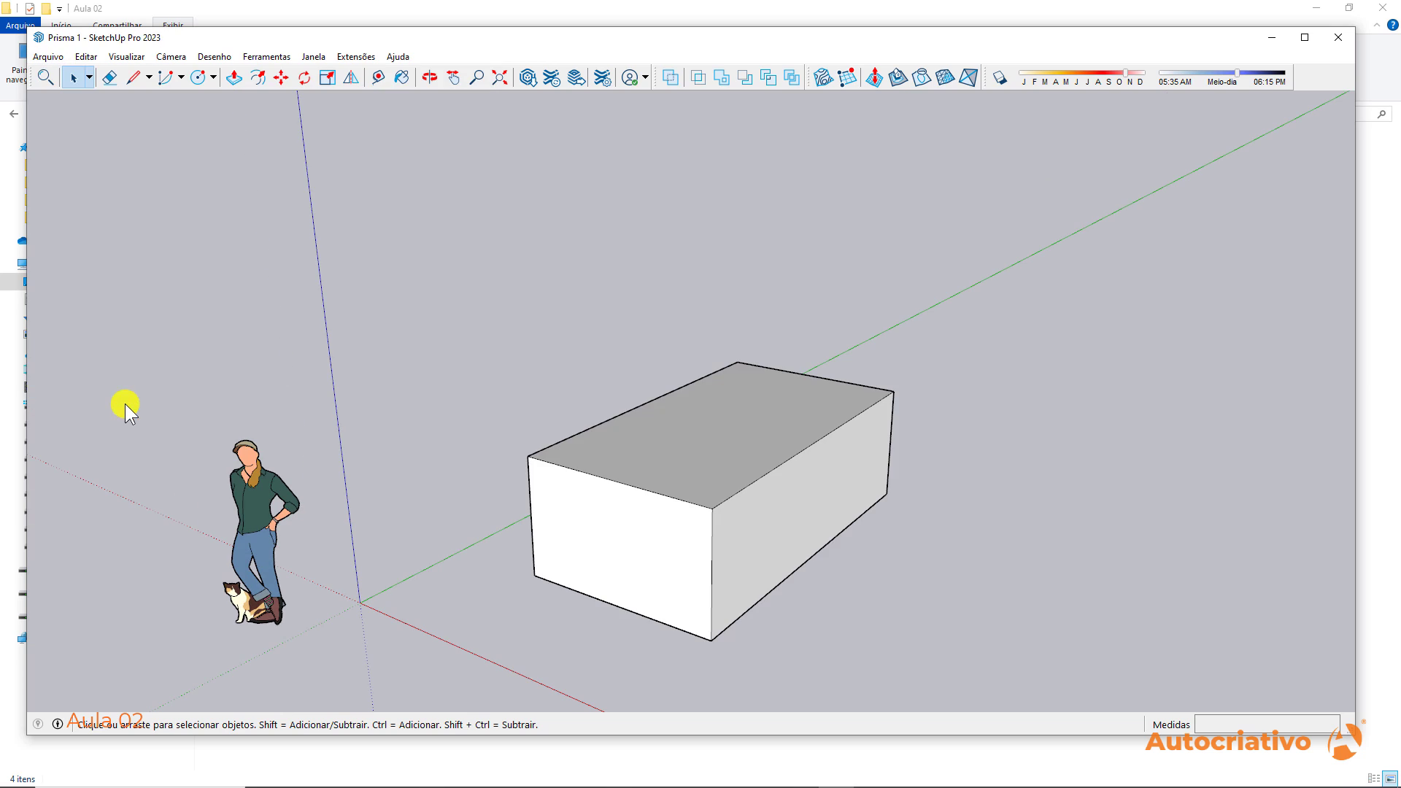
mouse_move(752, 360)
middle_down()
mouse_move(775, 392)
mouse_move(750, 382)
middle_up()
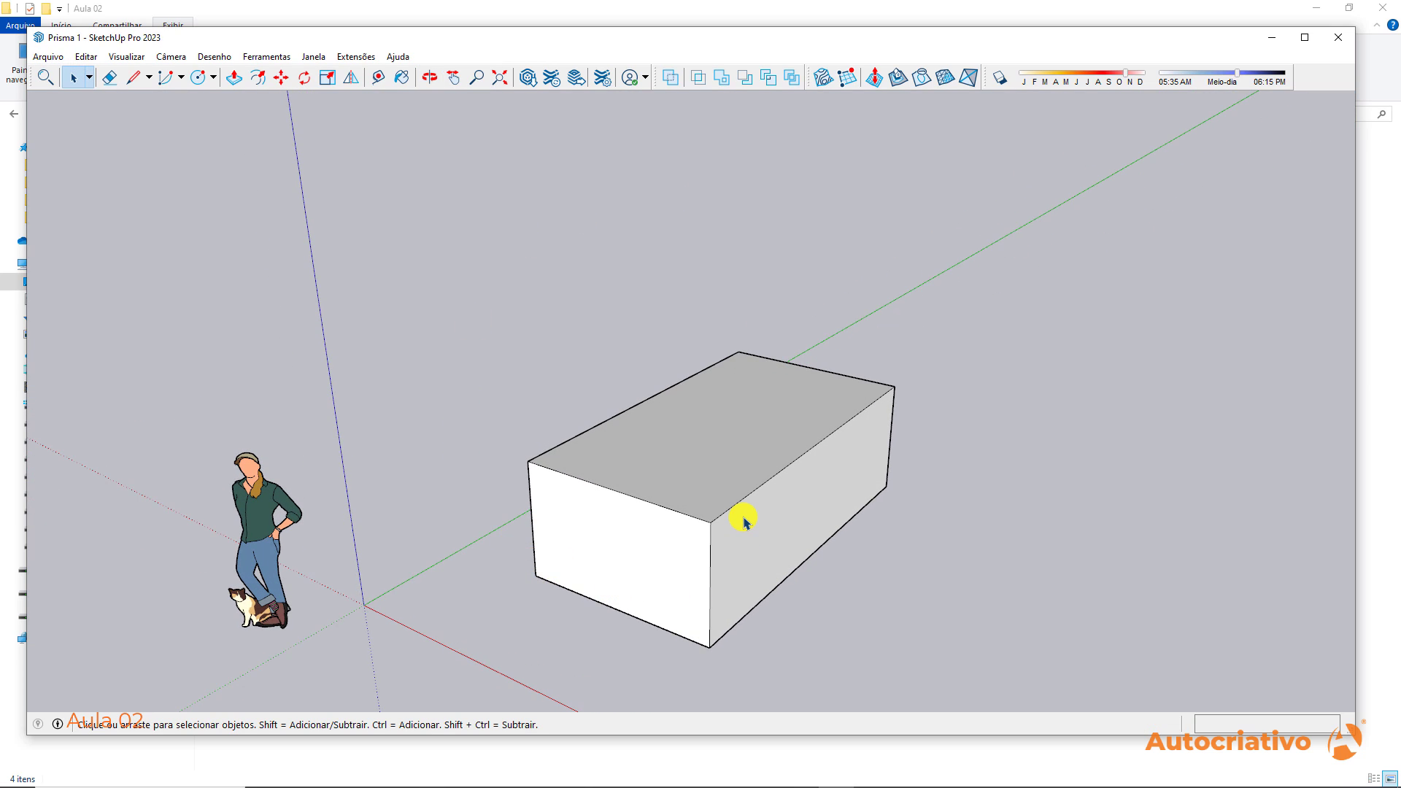
mouse_move(681, 39)
mouse_down()
mouse_move(718, 54)
mouse_move(675, 26)
mouse_move(682, 57)
mouse_move(692, 37)
mouse_up()
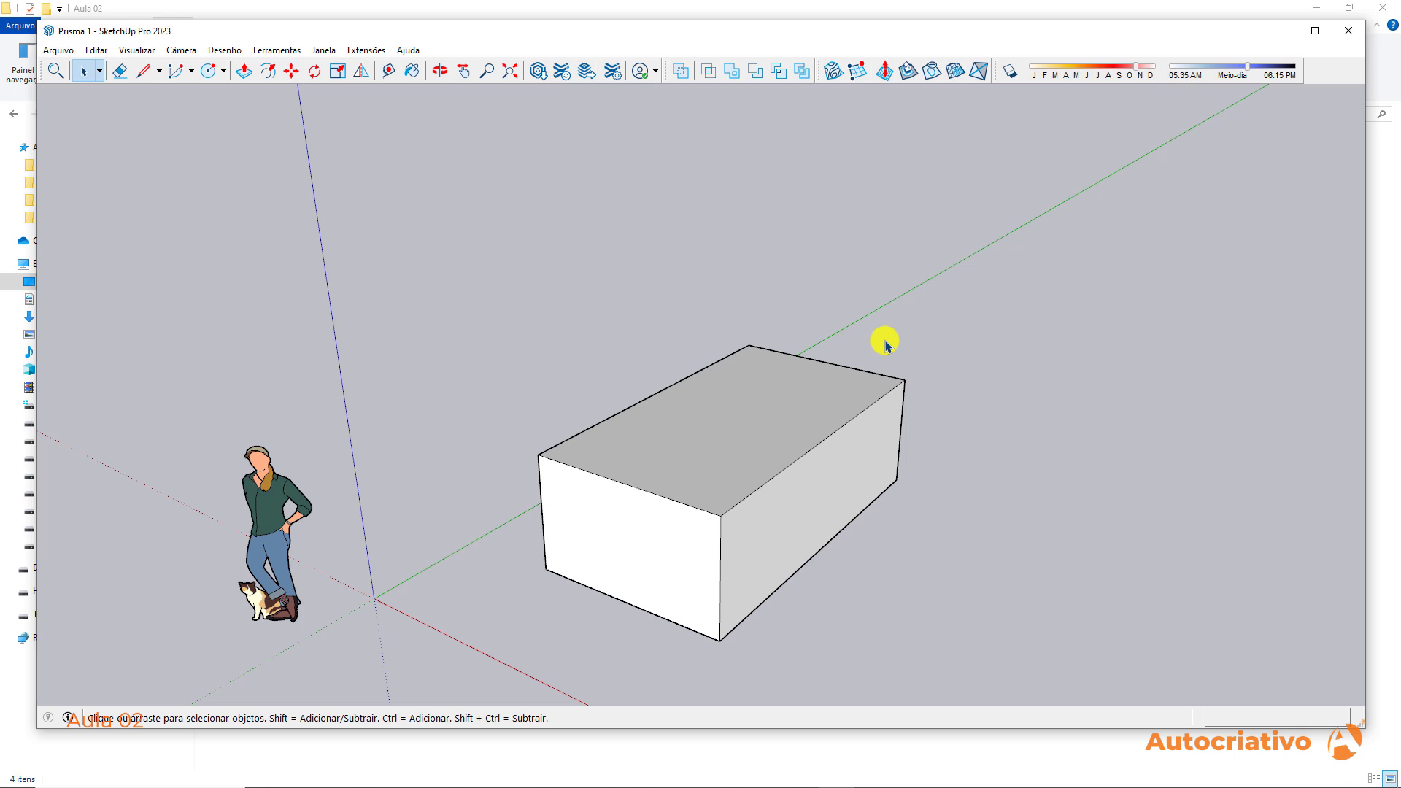
Minimize the Prisma 1 window, launch a second SketchUp 2023 session from the Aula 02 folder, and reposition its welcome window
click(1279, 33)
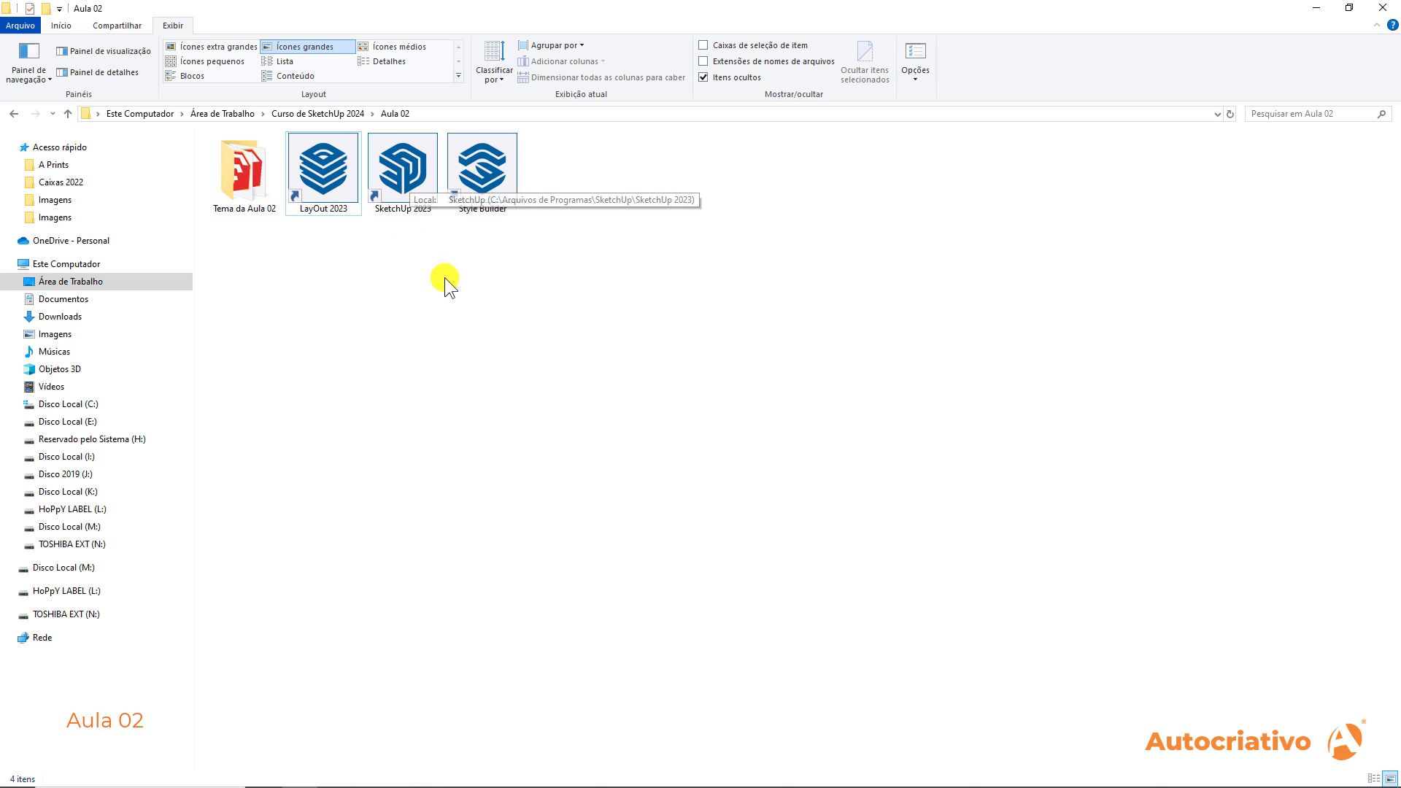
click(429, 208)
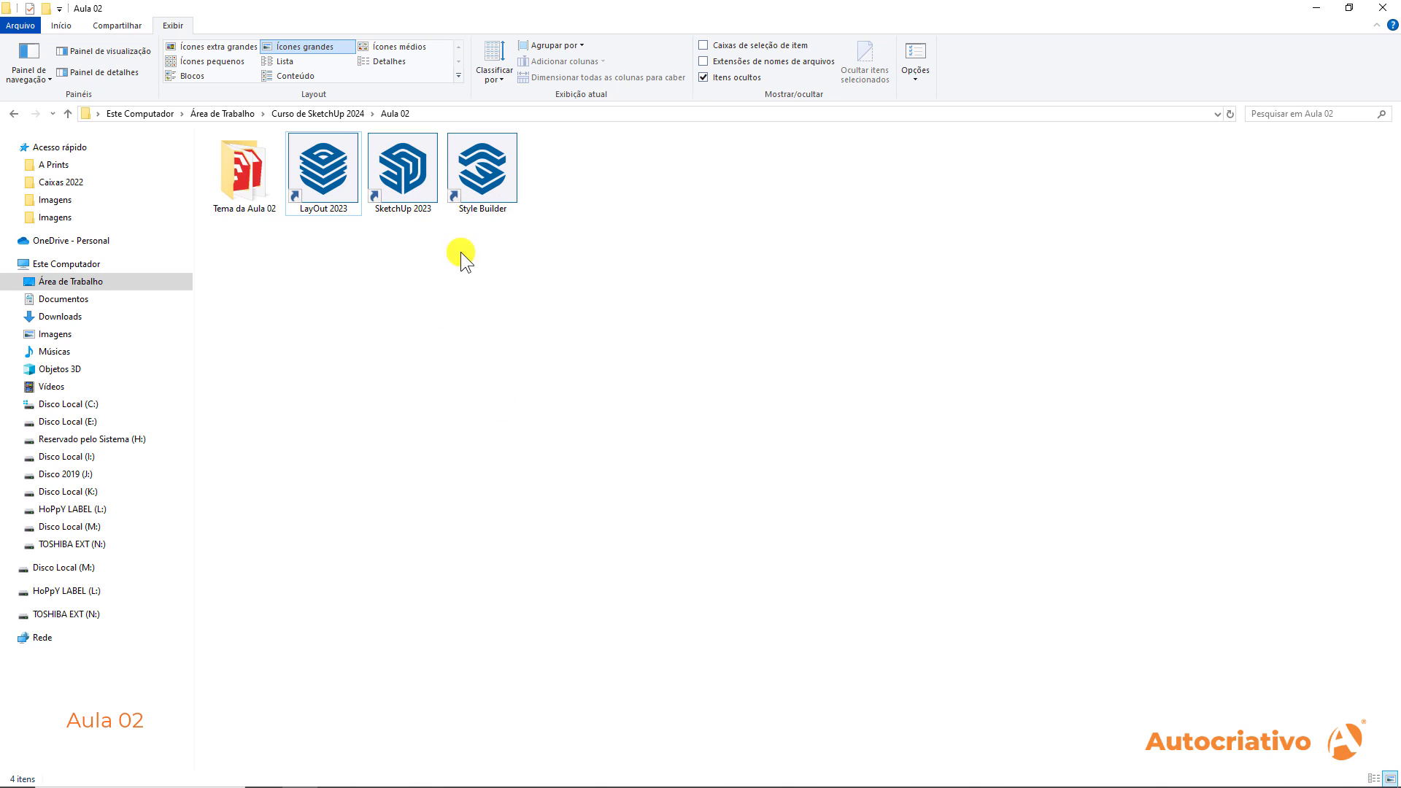
double_click(415, 162)
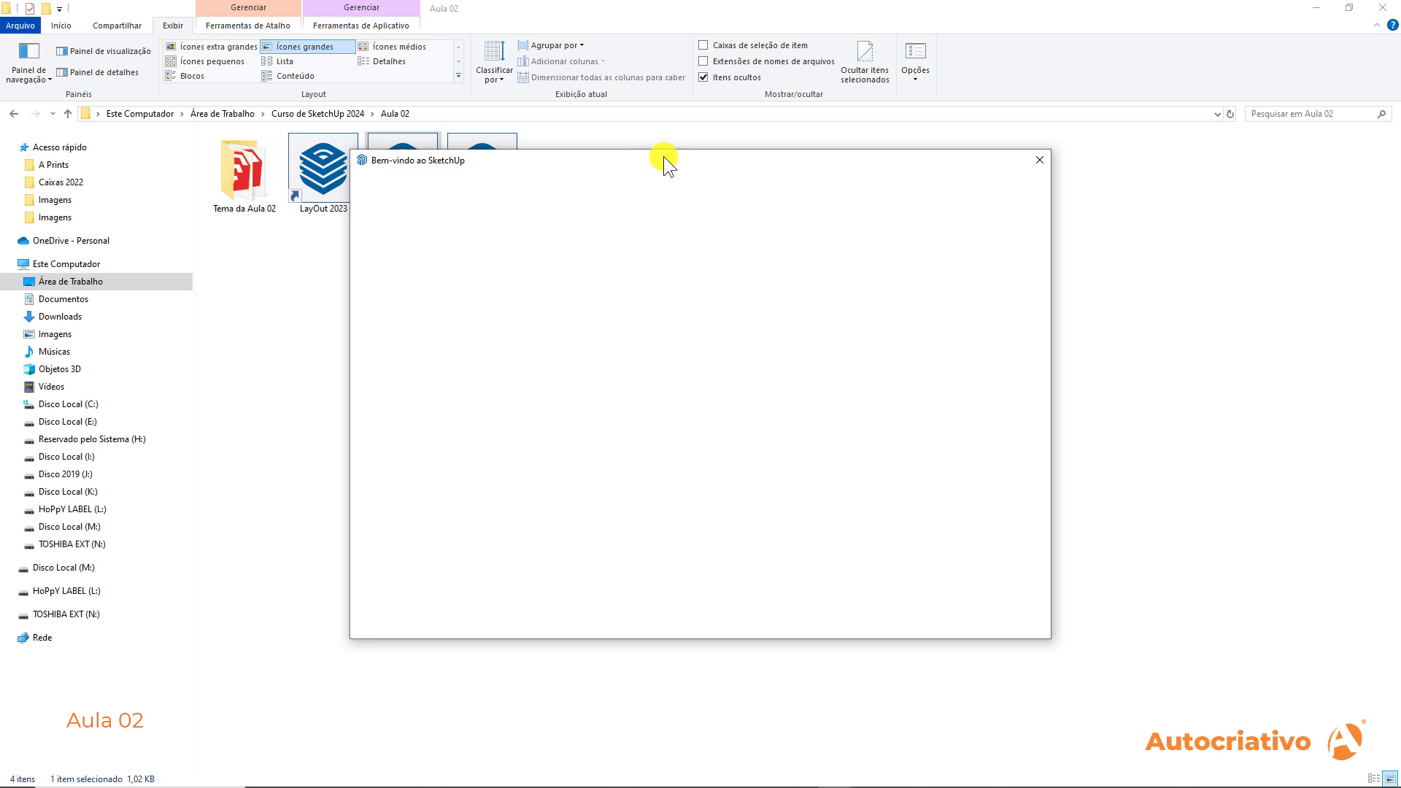
drag(672, 156, 880, 187)
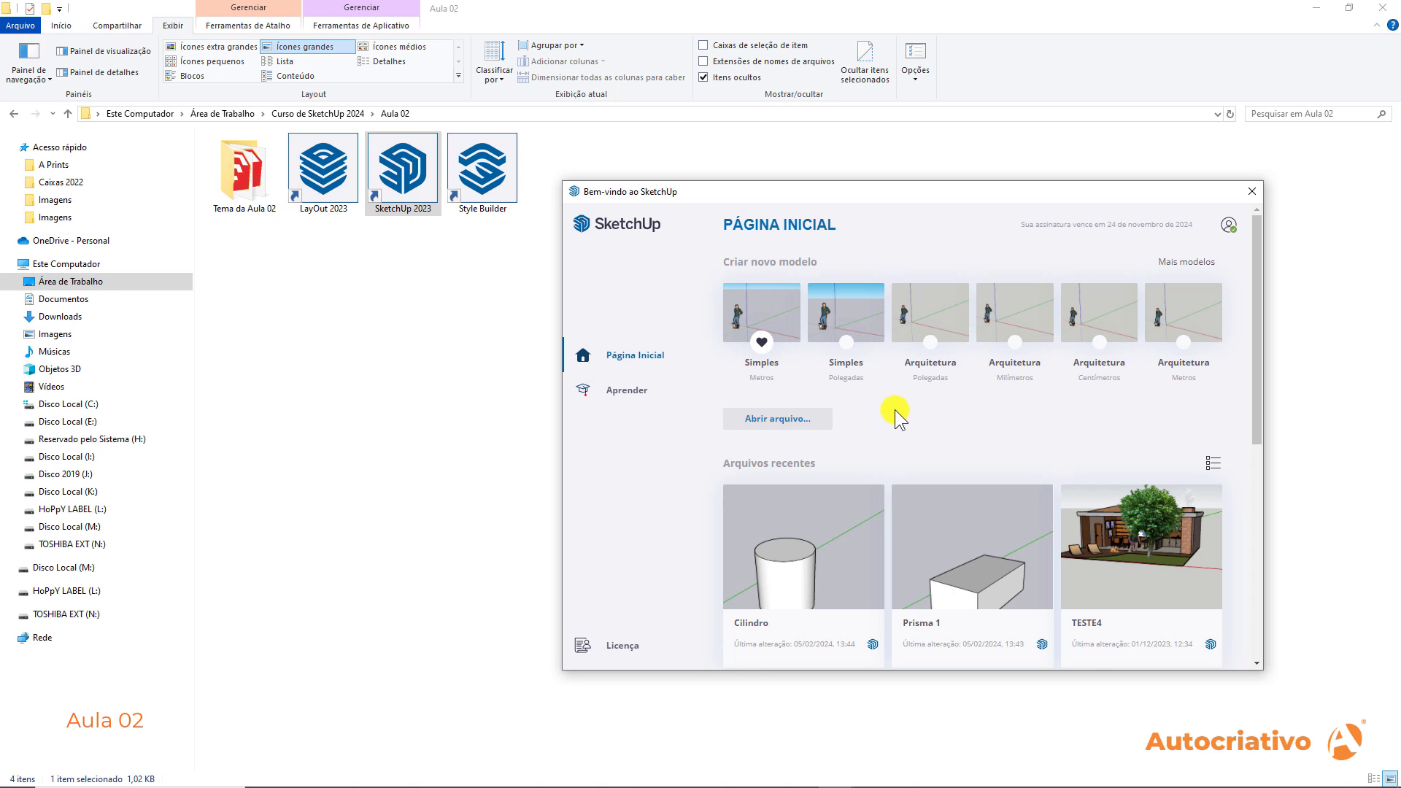
Look through the recent files, start a new model from the Simples template in metres, and ignore the extension update notice
scroll(949, 453, down, 2)
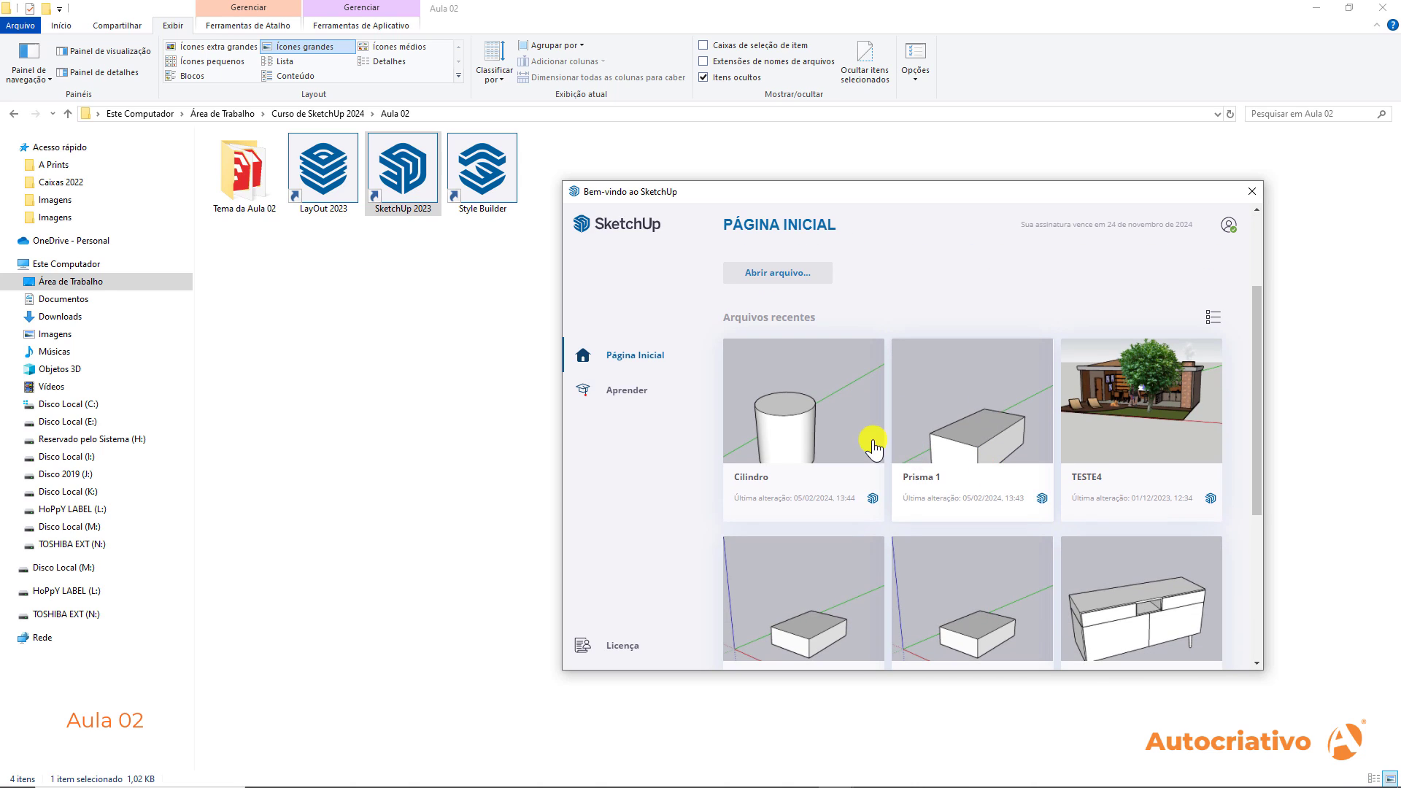
scroll(948, 467, up, 2)
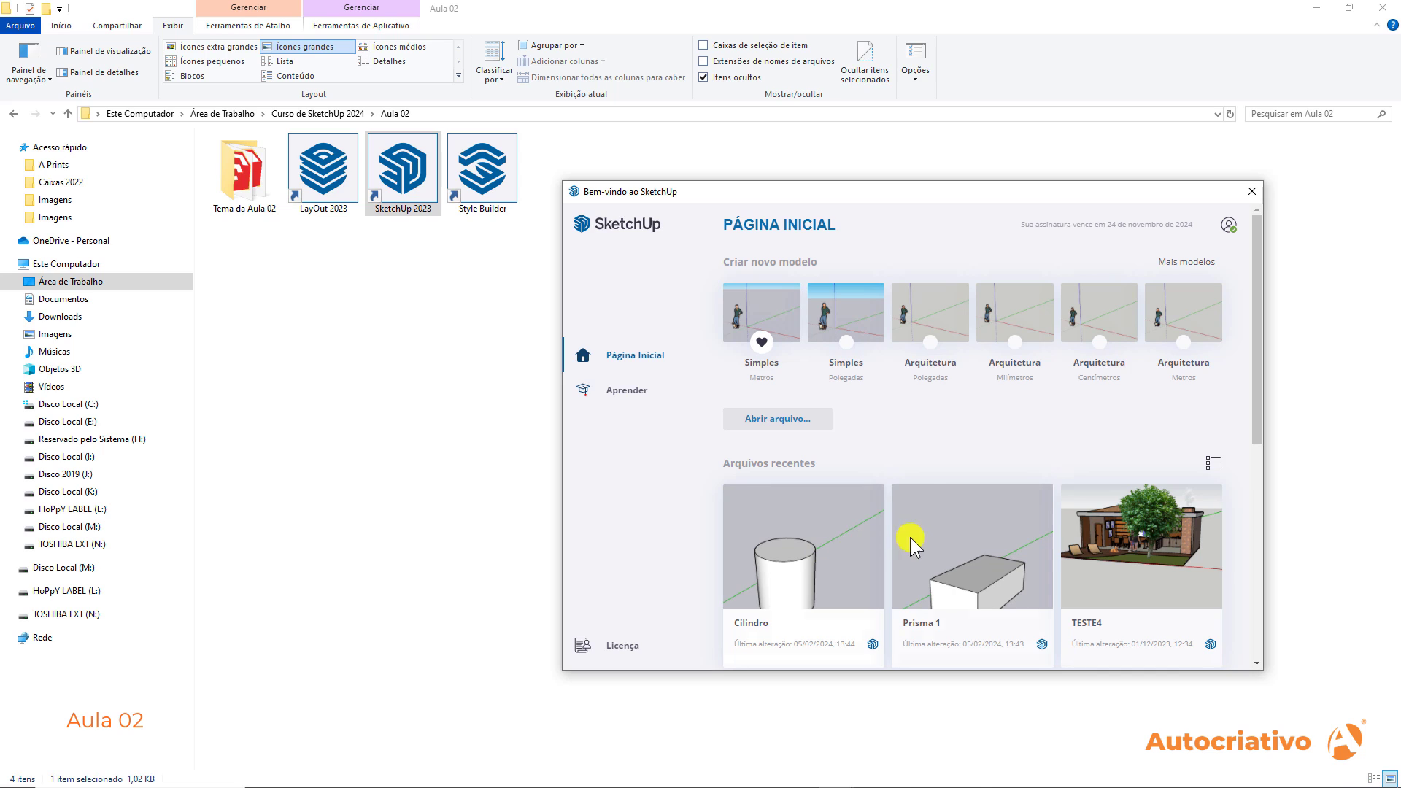
click(775, 312)
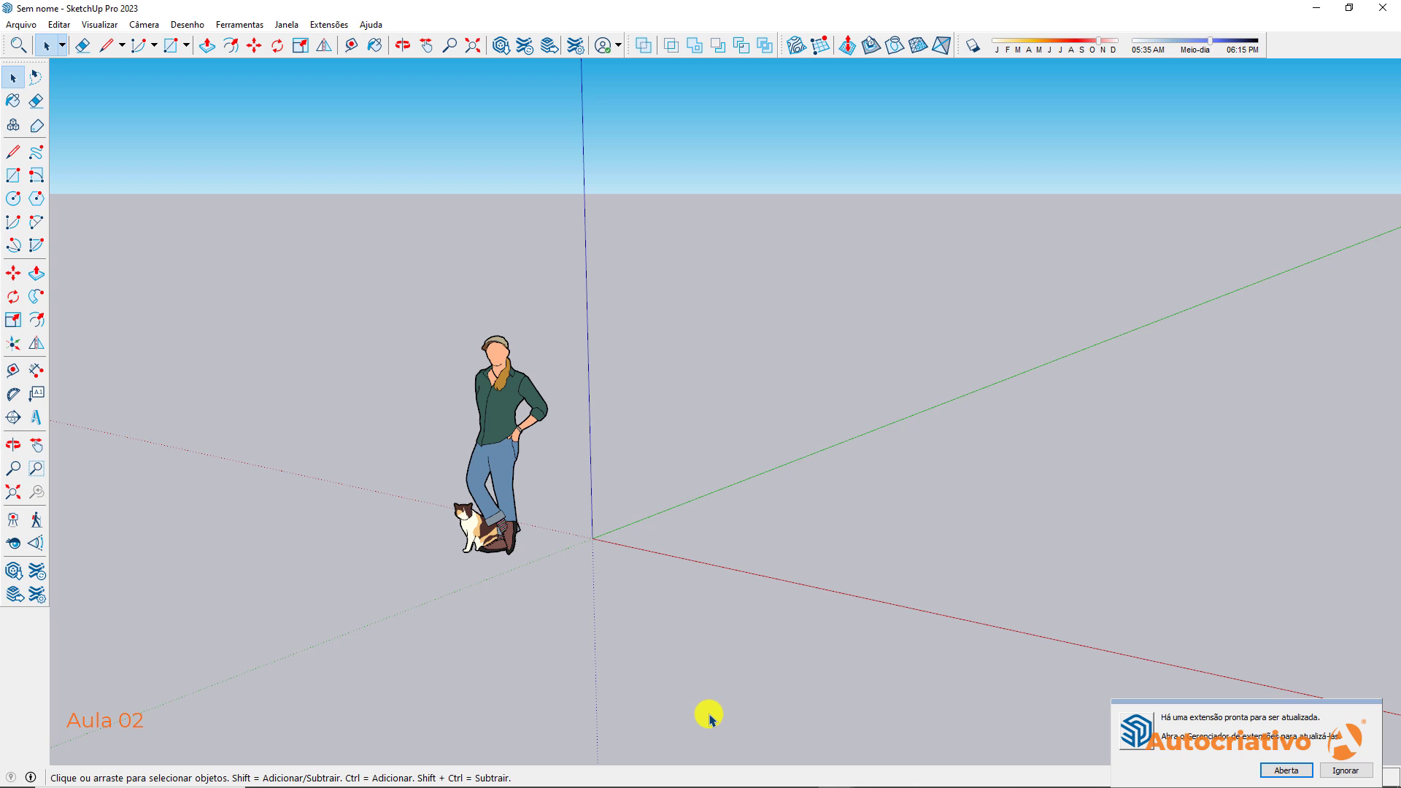
click(1345, 772)
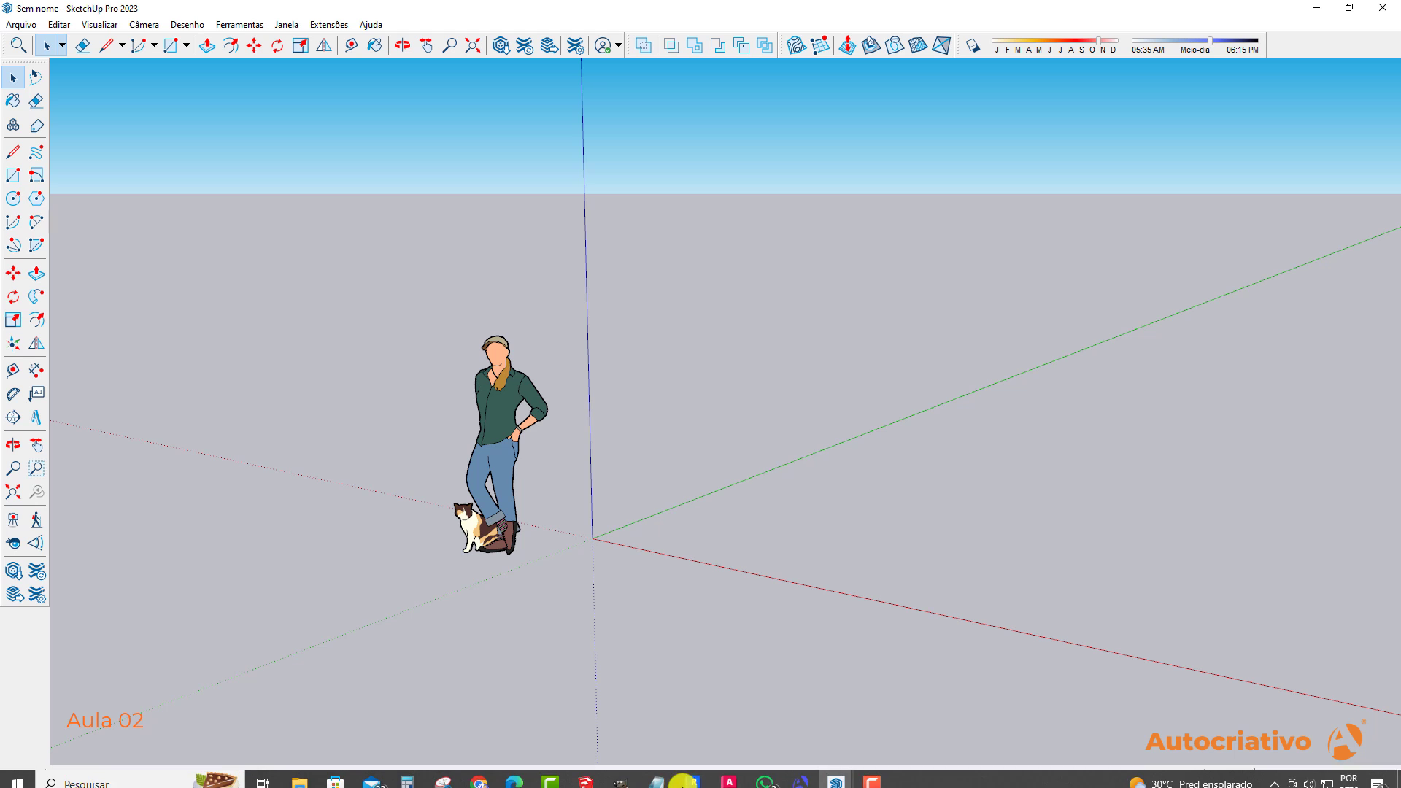
Switch to the untitled model's window and open the recent Cilindro model in it
mouse_move(834, 777)
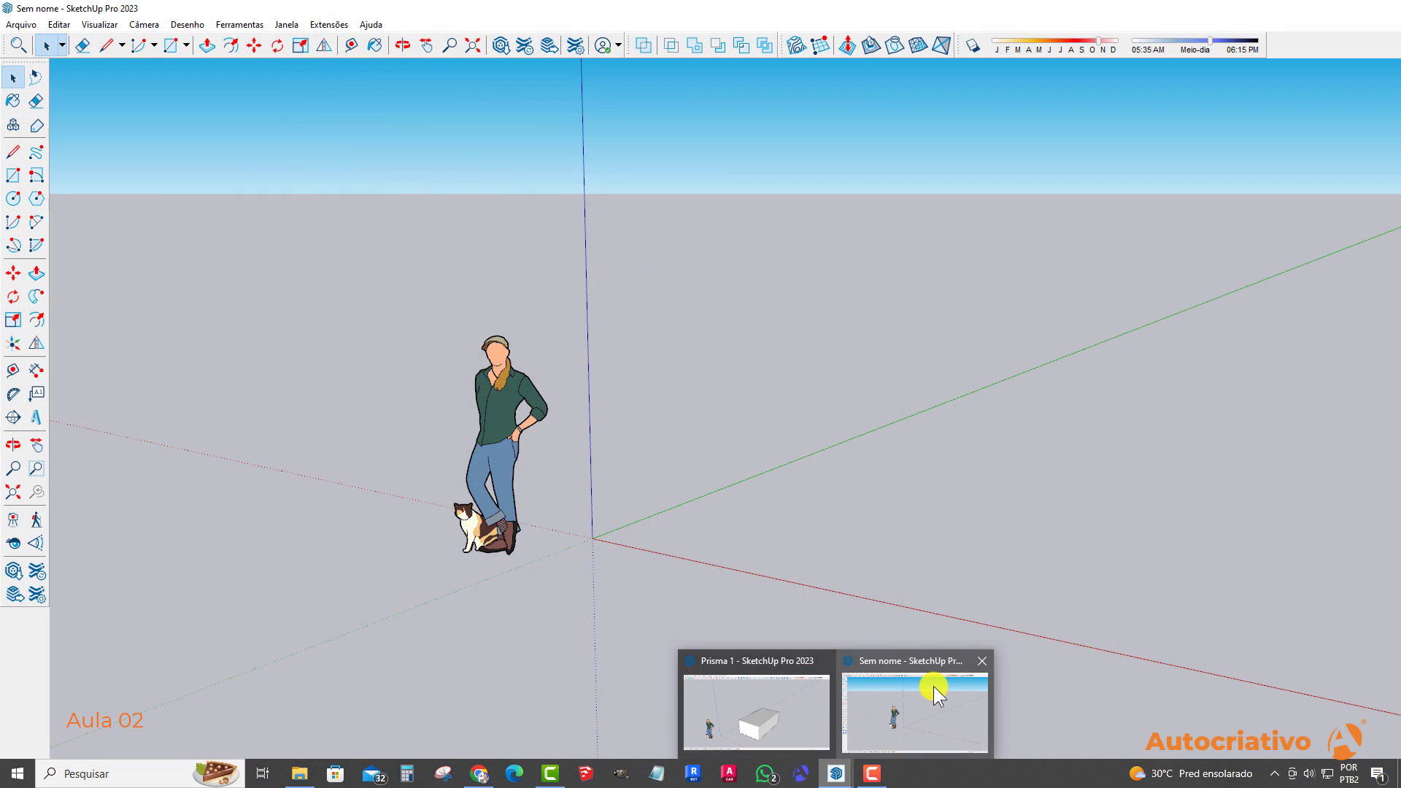
click(935, 686)
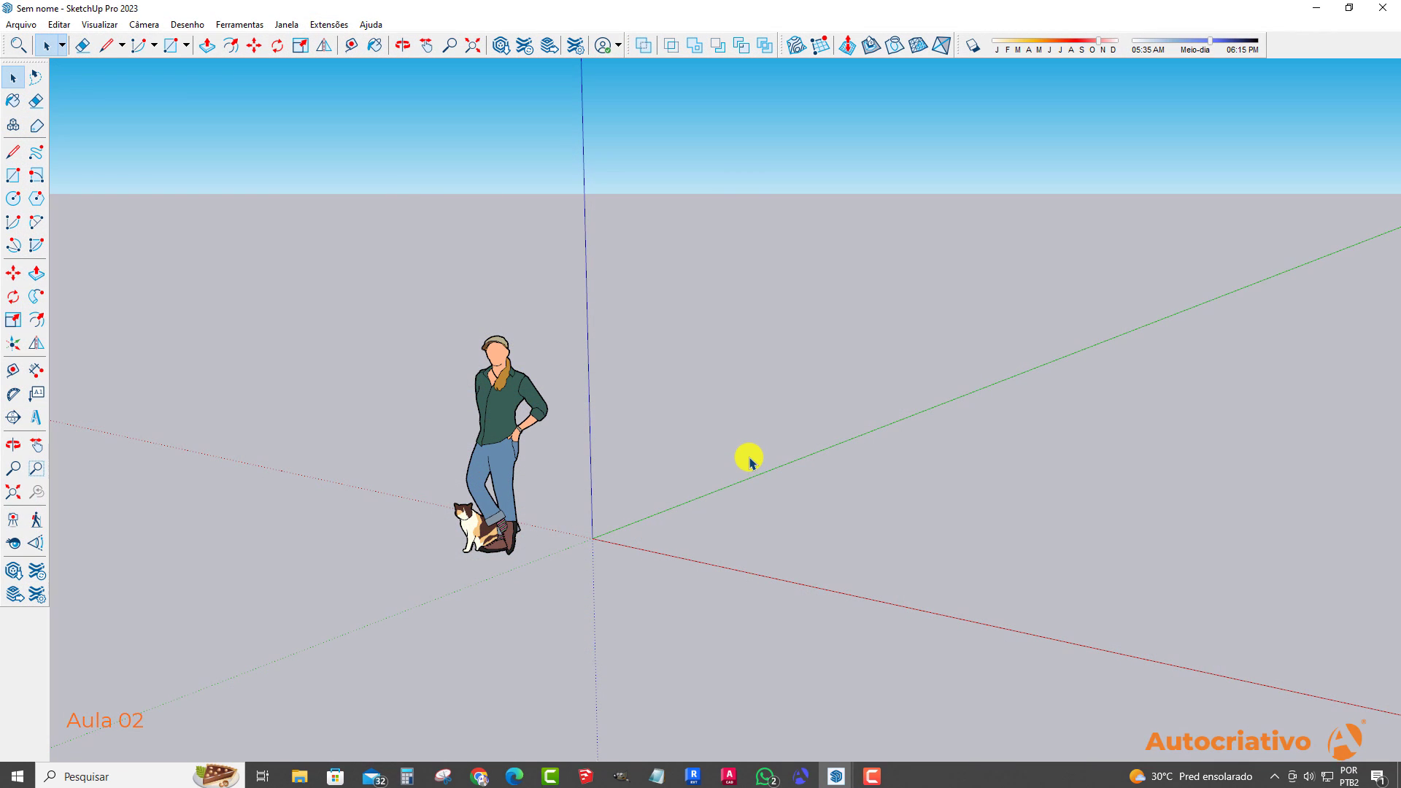
click(20, 24)
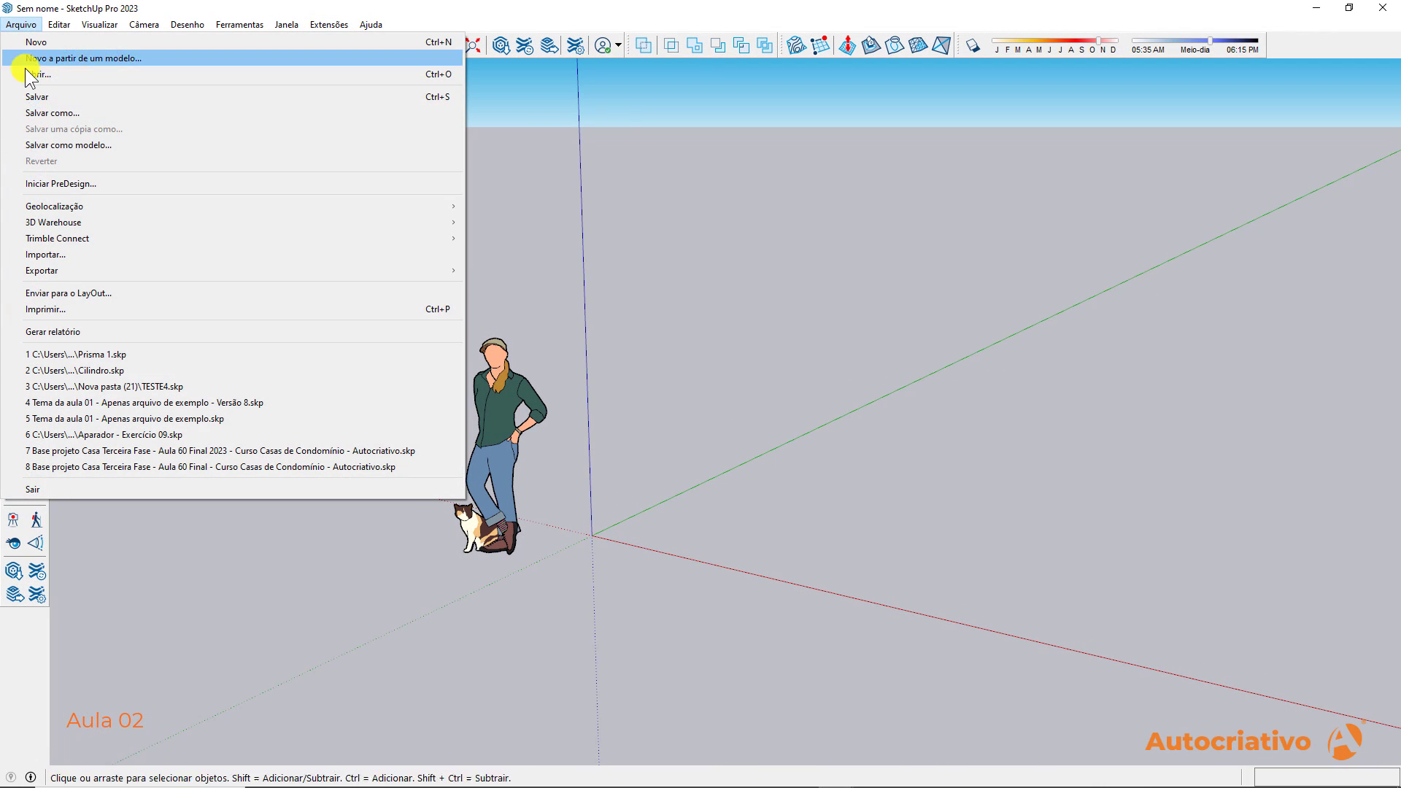
click(112, 370)
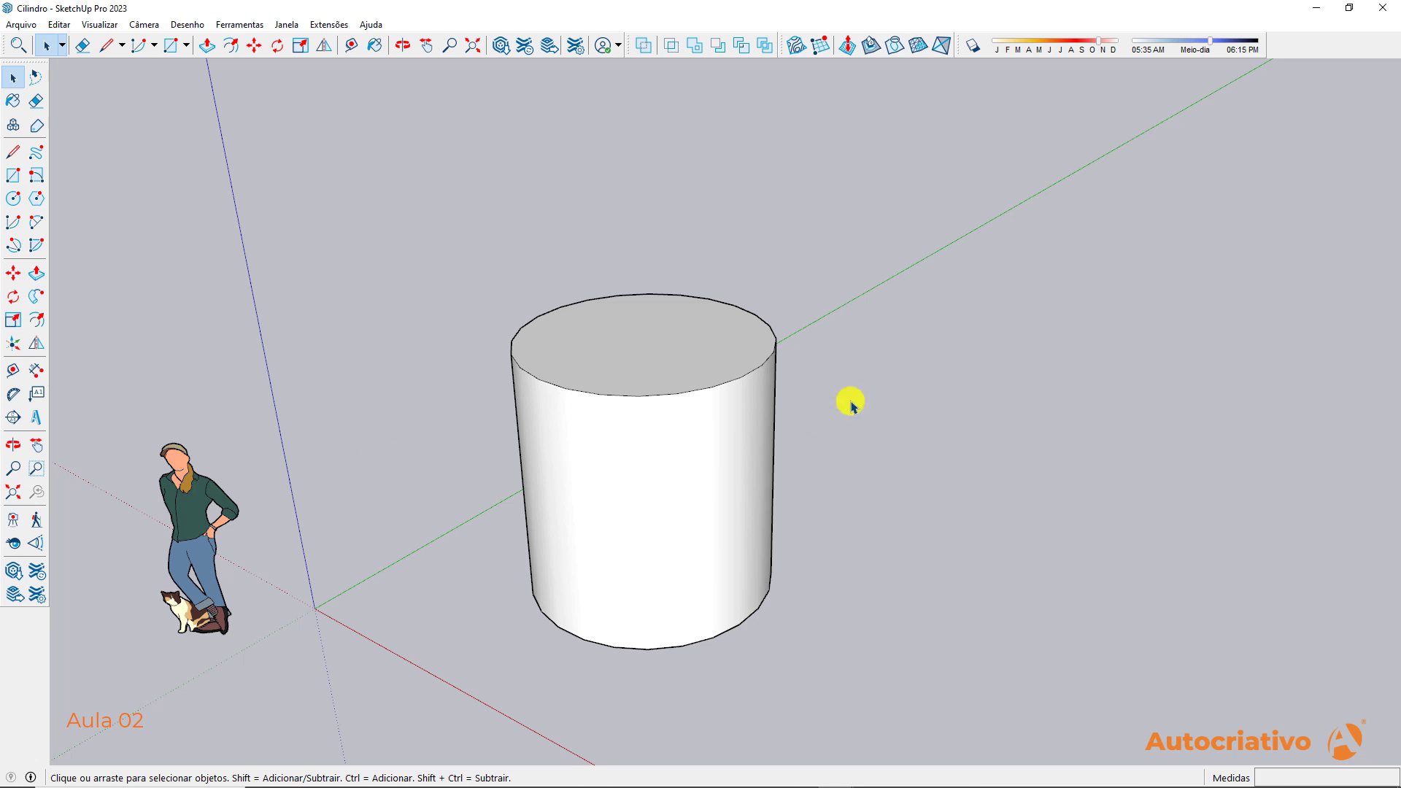
Restore the Cilindro window down from full screen, bring up the Prisma 1 window, and offset the two windows on the desktop
click(1349, 8)
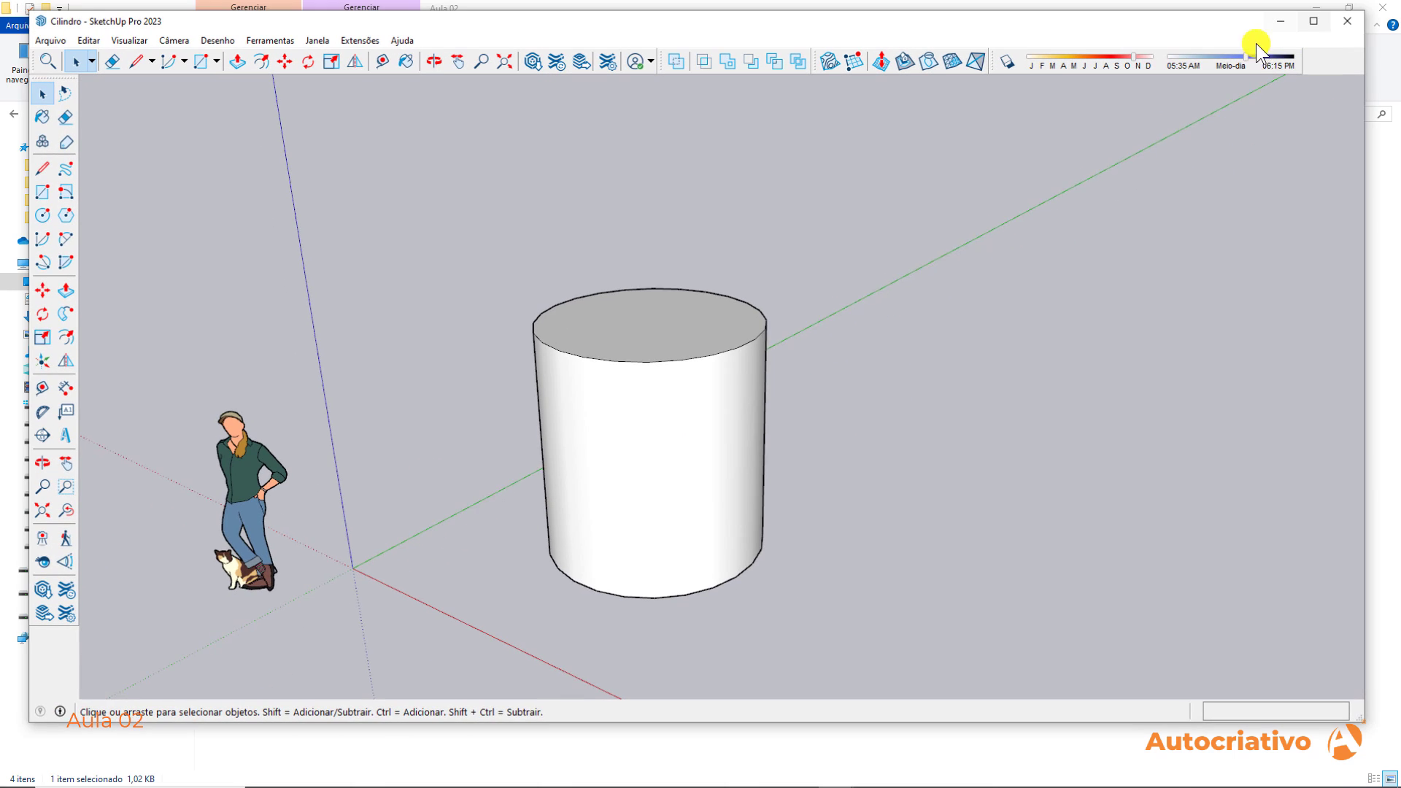
drag(828, 29, 857, 41)
mouse_move(829, 772)
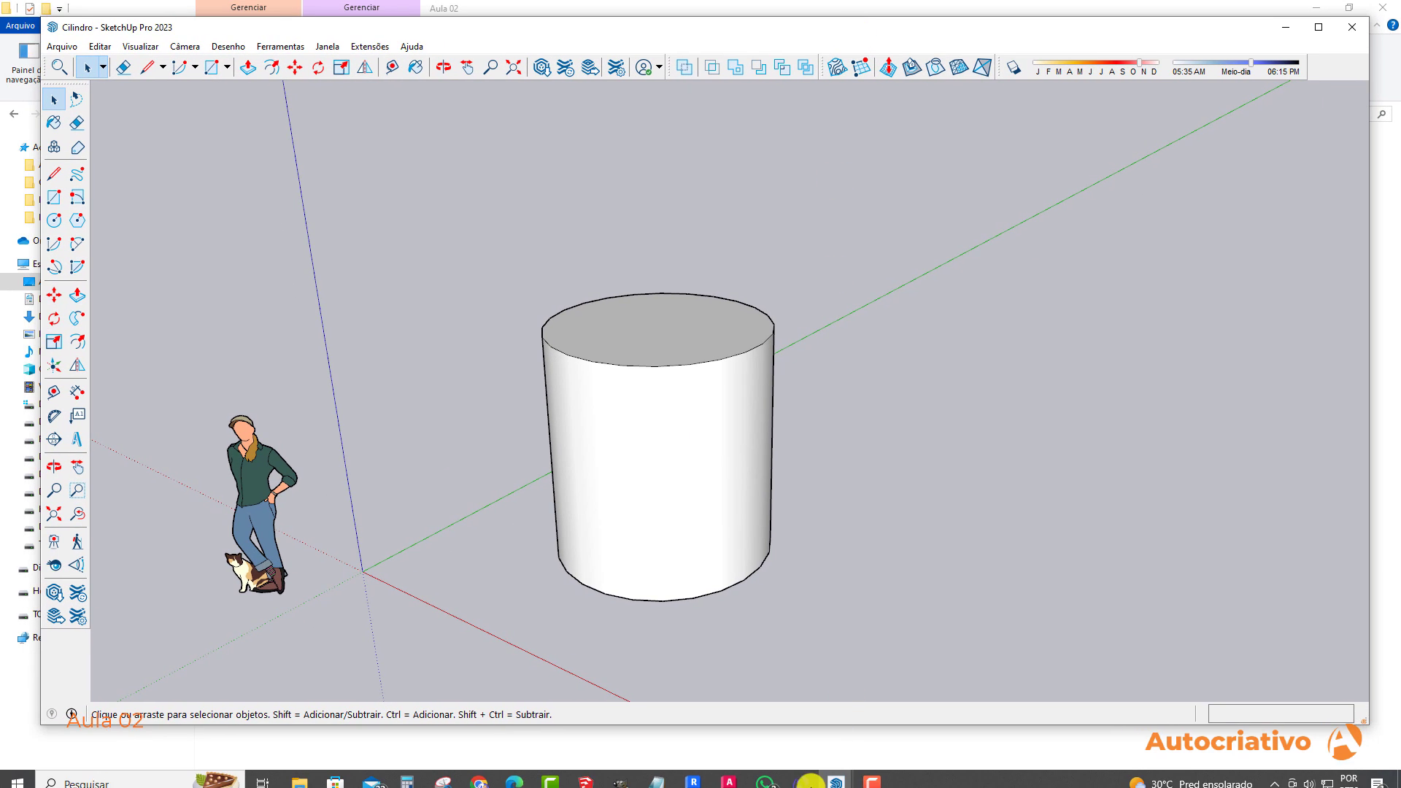
click(781, 726)
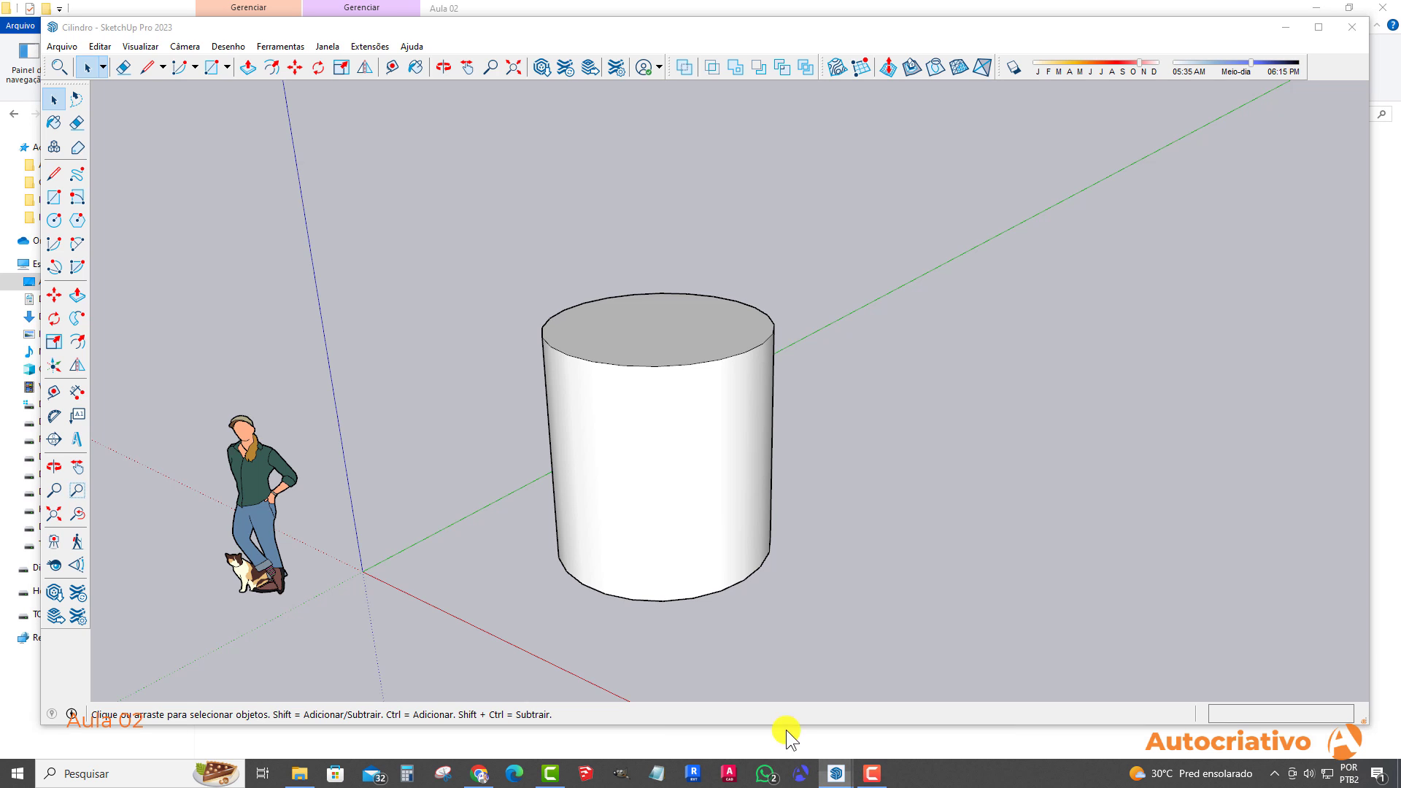
mouse_move(566, 33)
mouse_down()
mouse_move(626, 46)
mouse_move(613, 64)
mouse_up()
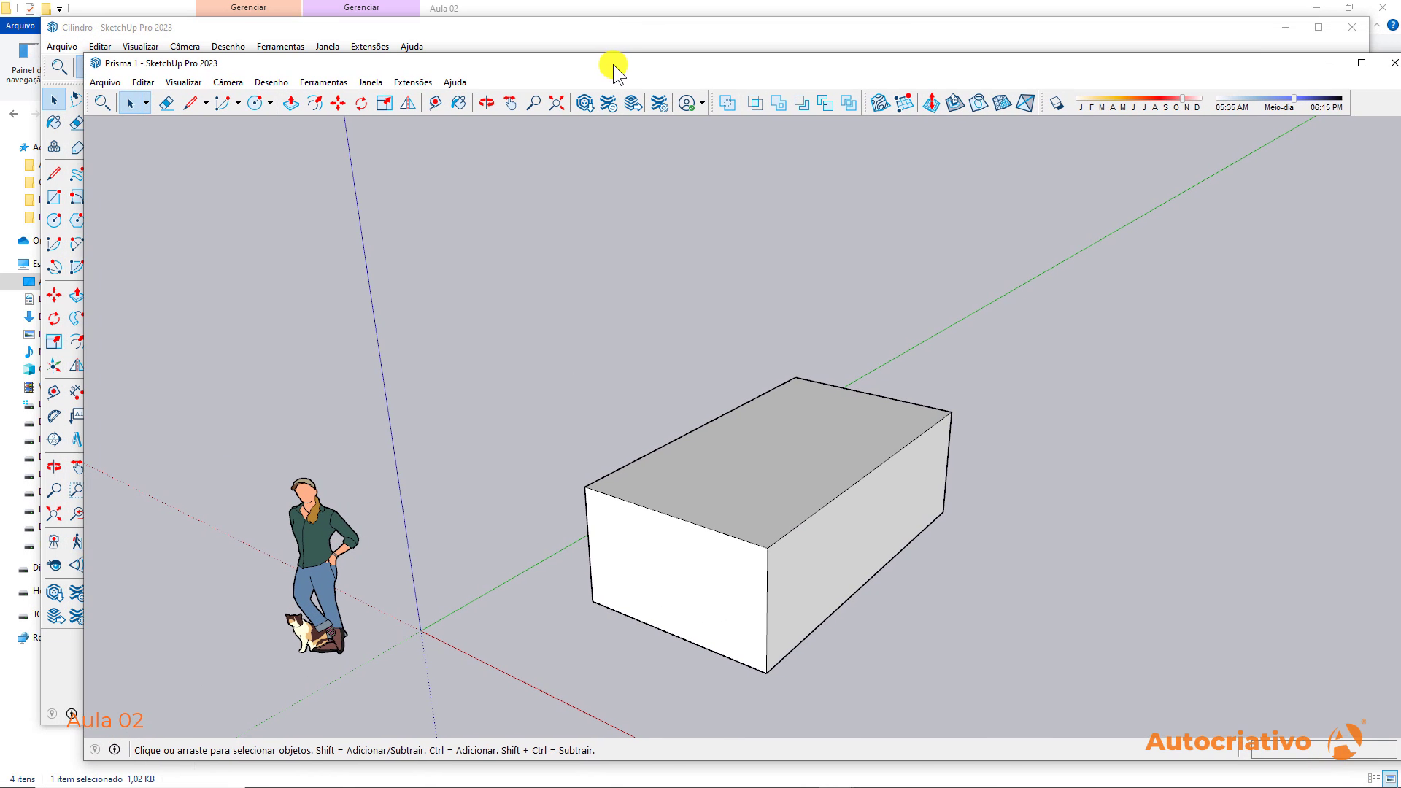
click(203, 27)
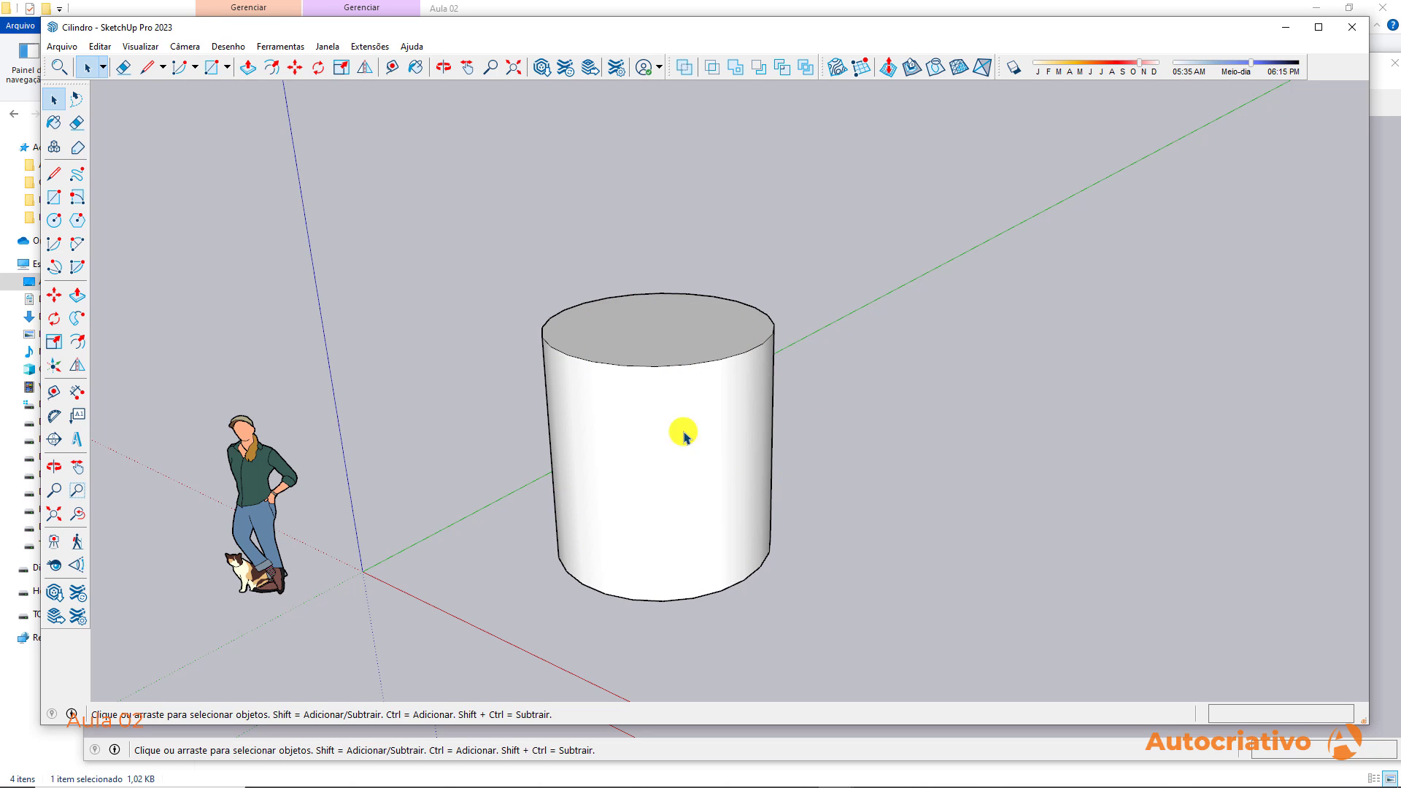
drag(369, 27, 443, 127)
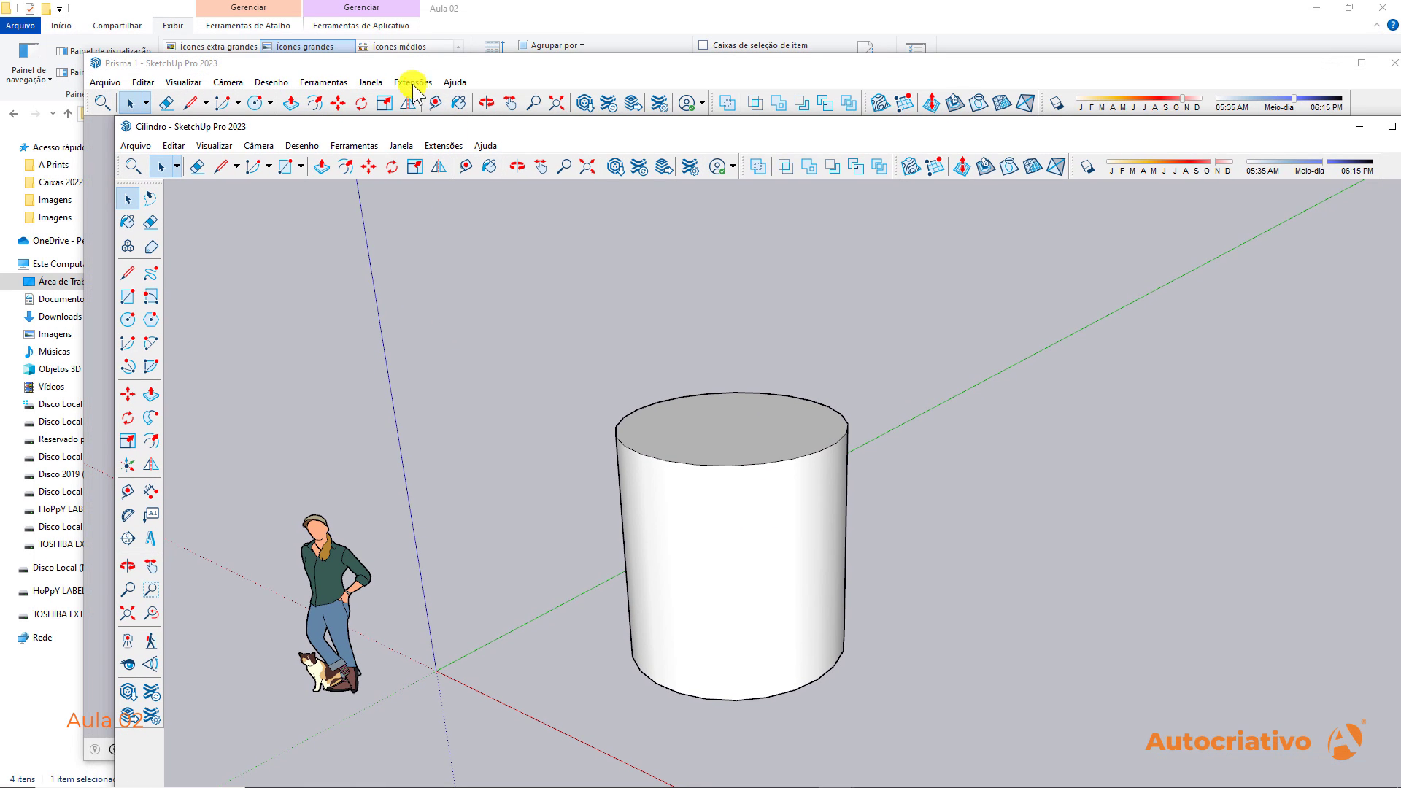
Bring the Prisma 1 window to the front, reposition it, and orbit slightly around the box
click(392, 70)
drag(368, 64, 341, 41)
key(o)
drag(791, 550, 788, 514)
key(space)
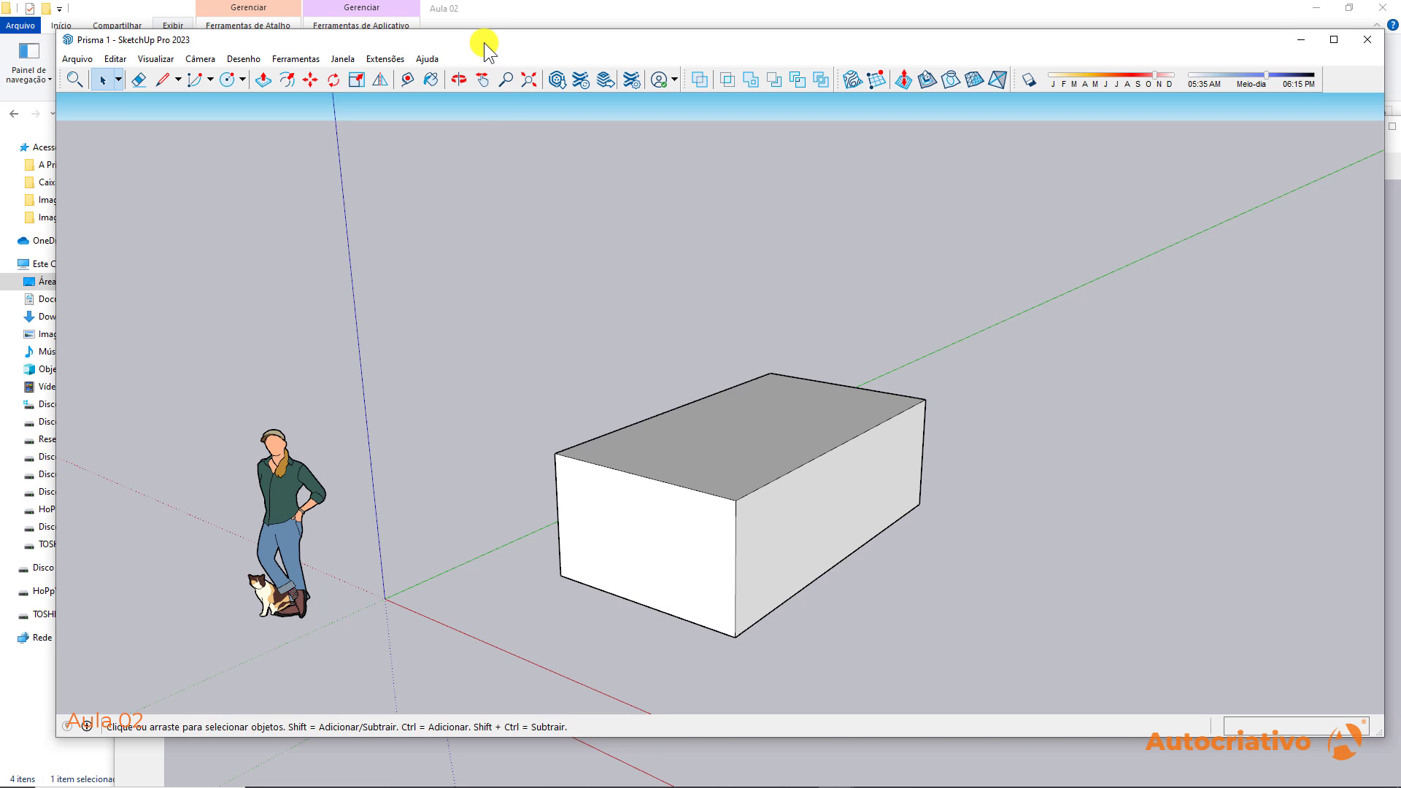
mouse_move(484, 43)
mouse_down()
mouse_move(524, 178)
mouse_move(451, 35)
mouse_move(458, 58)
mouse_move(466, 47)
mouse_up()
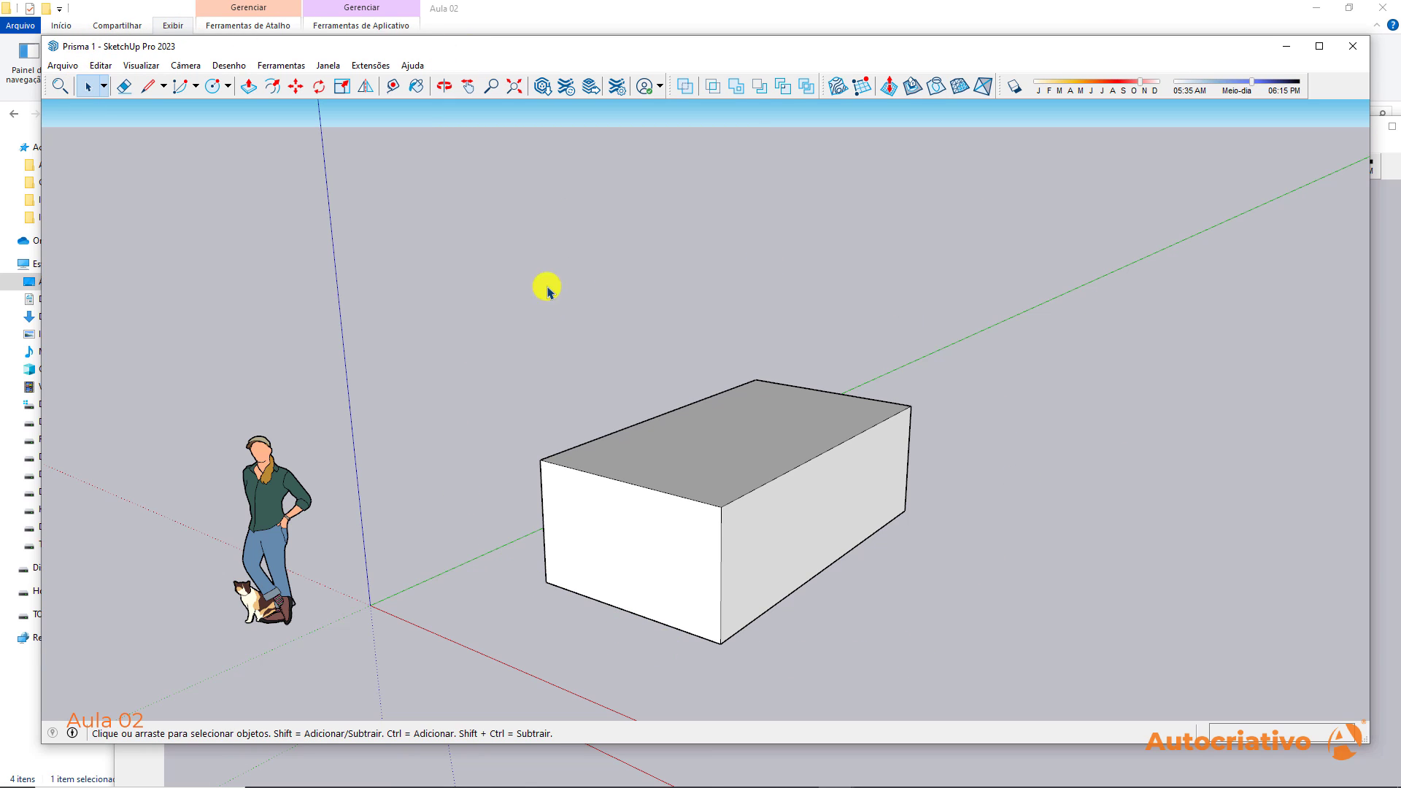
Close the Prisma 1 window, then narrow the Cilindro window and reposition it on the desktop
click(1347, 50)
mouse_move(785, 121)
mouse_down()
mouse_move(696, 42)
mouse_move(718, 38)
mouse_up()
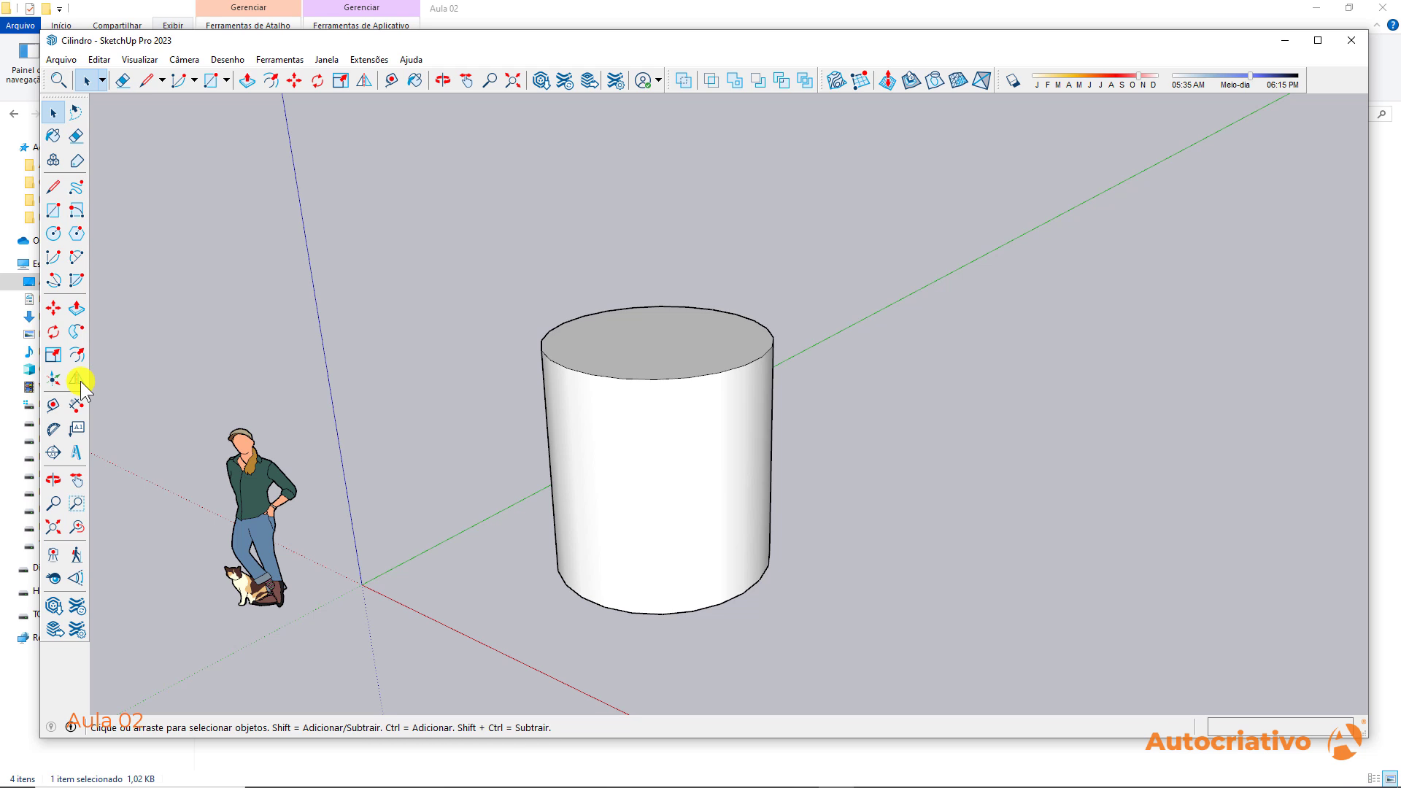
drag(44, 378, 207, 378)
mouse_move(657, 48)
mouse_down()
mouse_move(622, 48)
mouse_move(641, 55)
mouse_up()
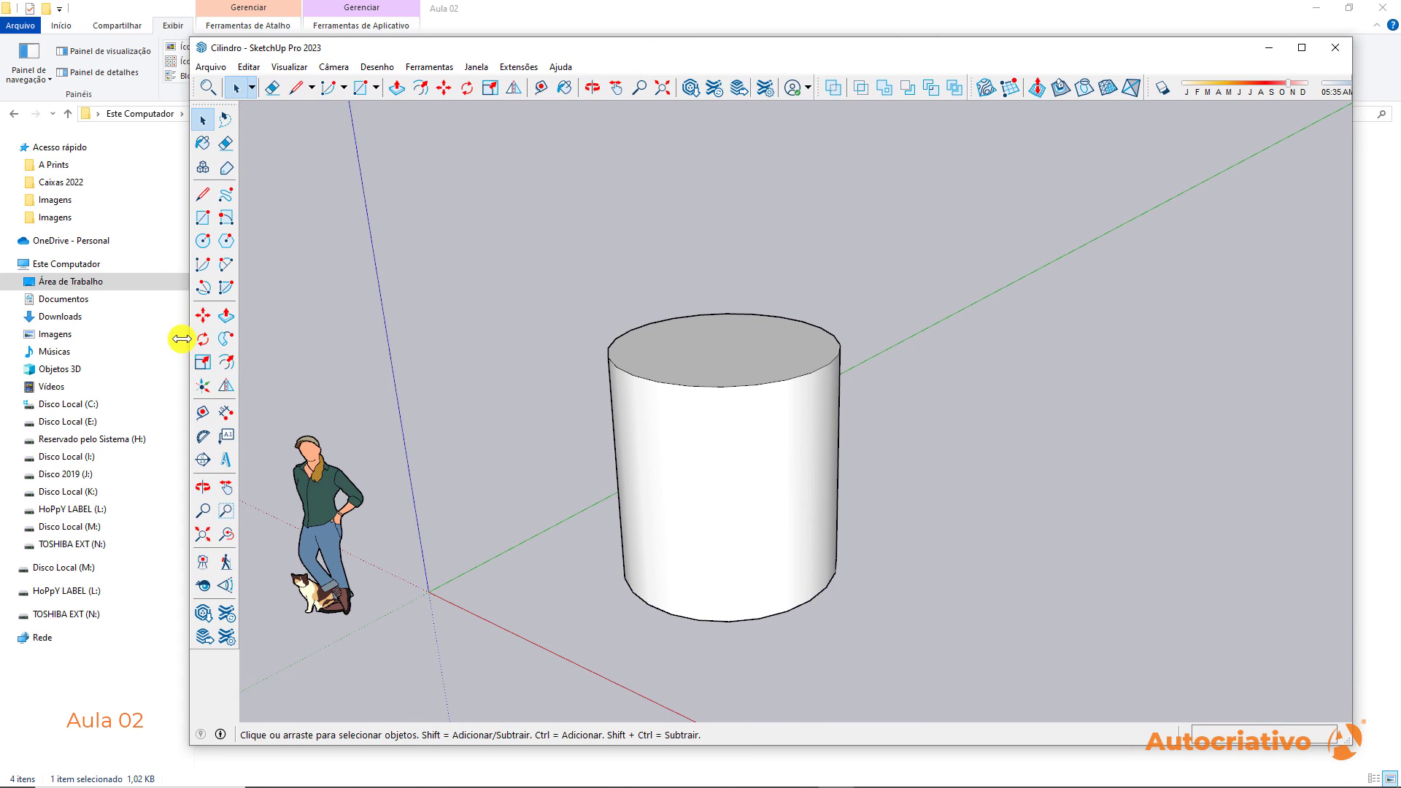
drag(189, 338, 553, 327)
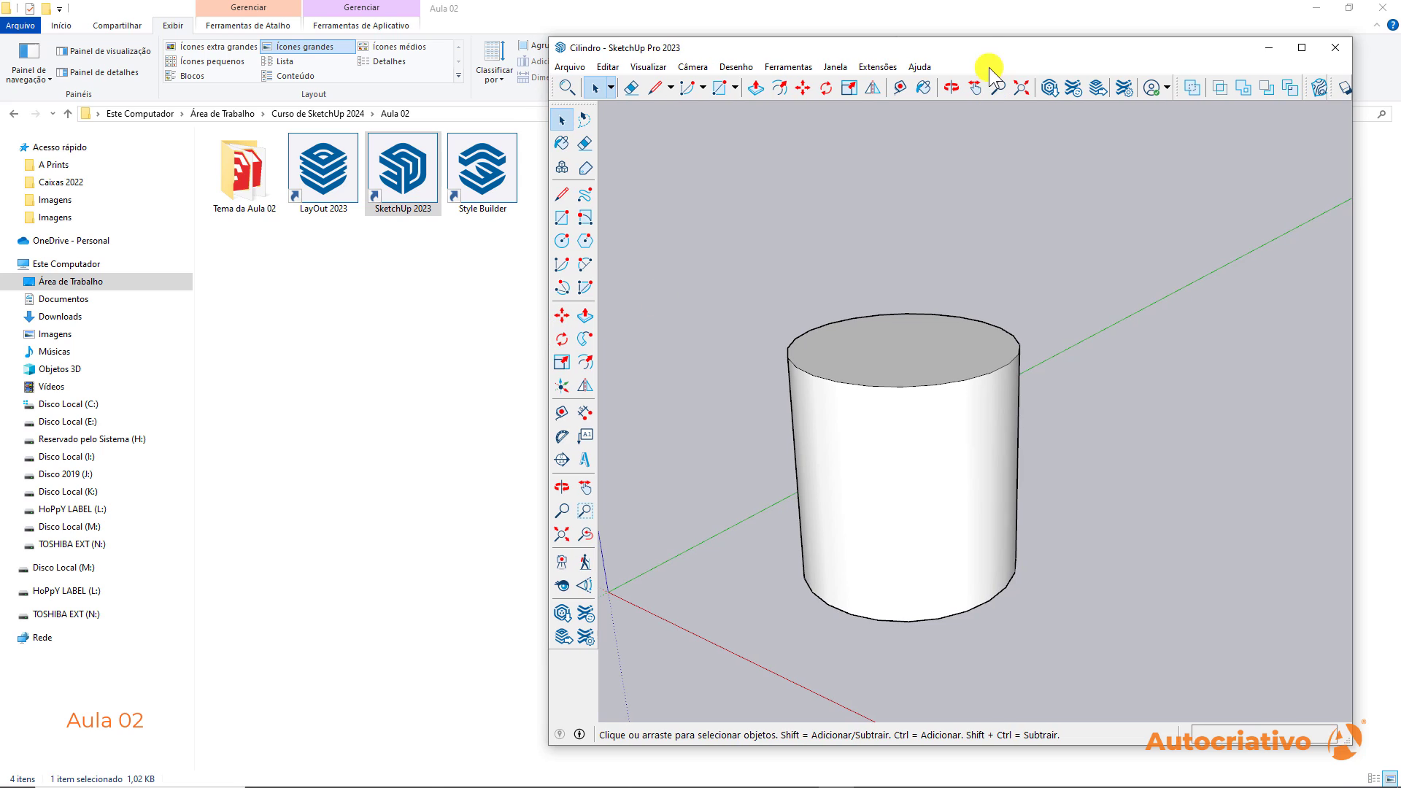
drag(989, 47, 1016, 29)
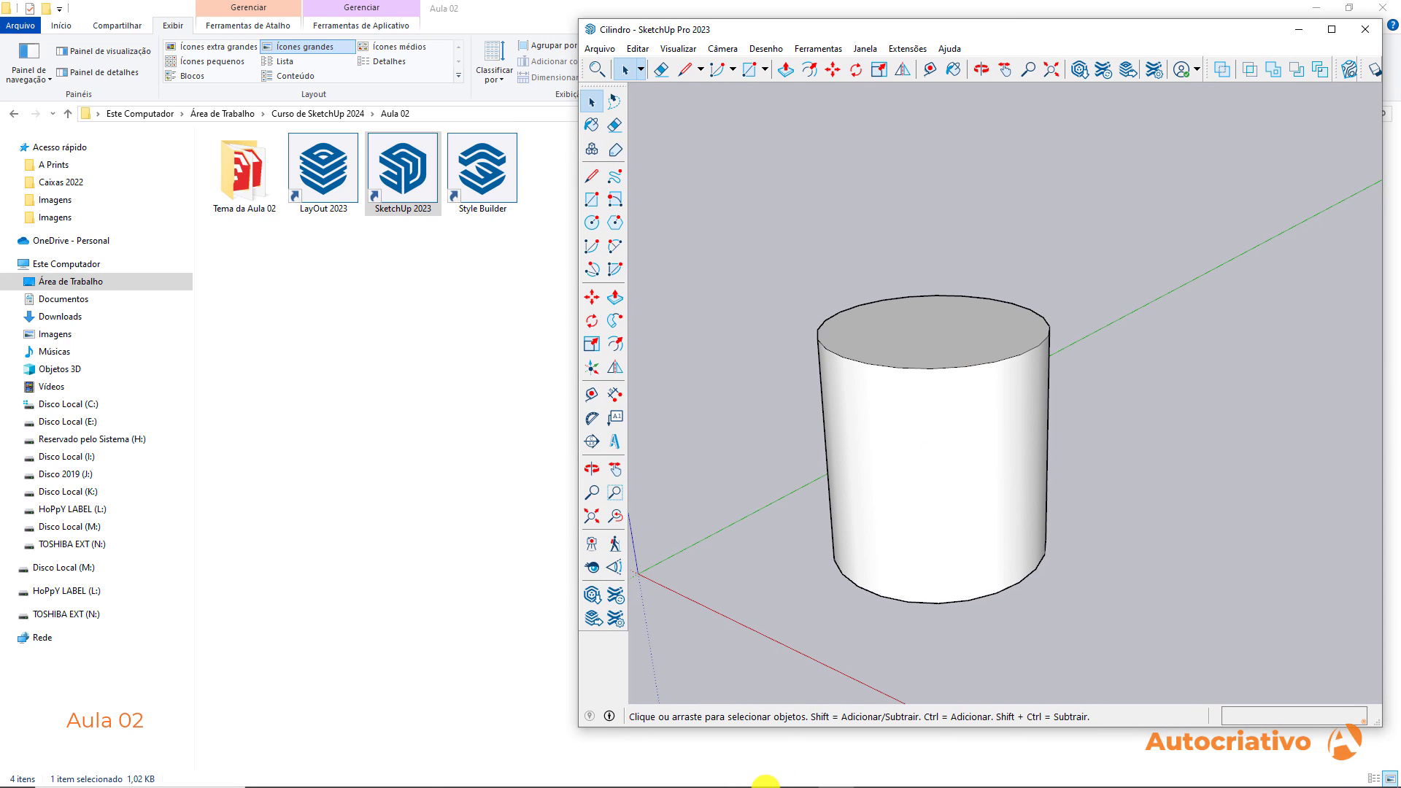
Maximize the Cilindro window to fill the screen
mouse_move(767, 782)
drag(974, 29, 829, 54)
click(1192, 52)
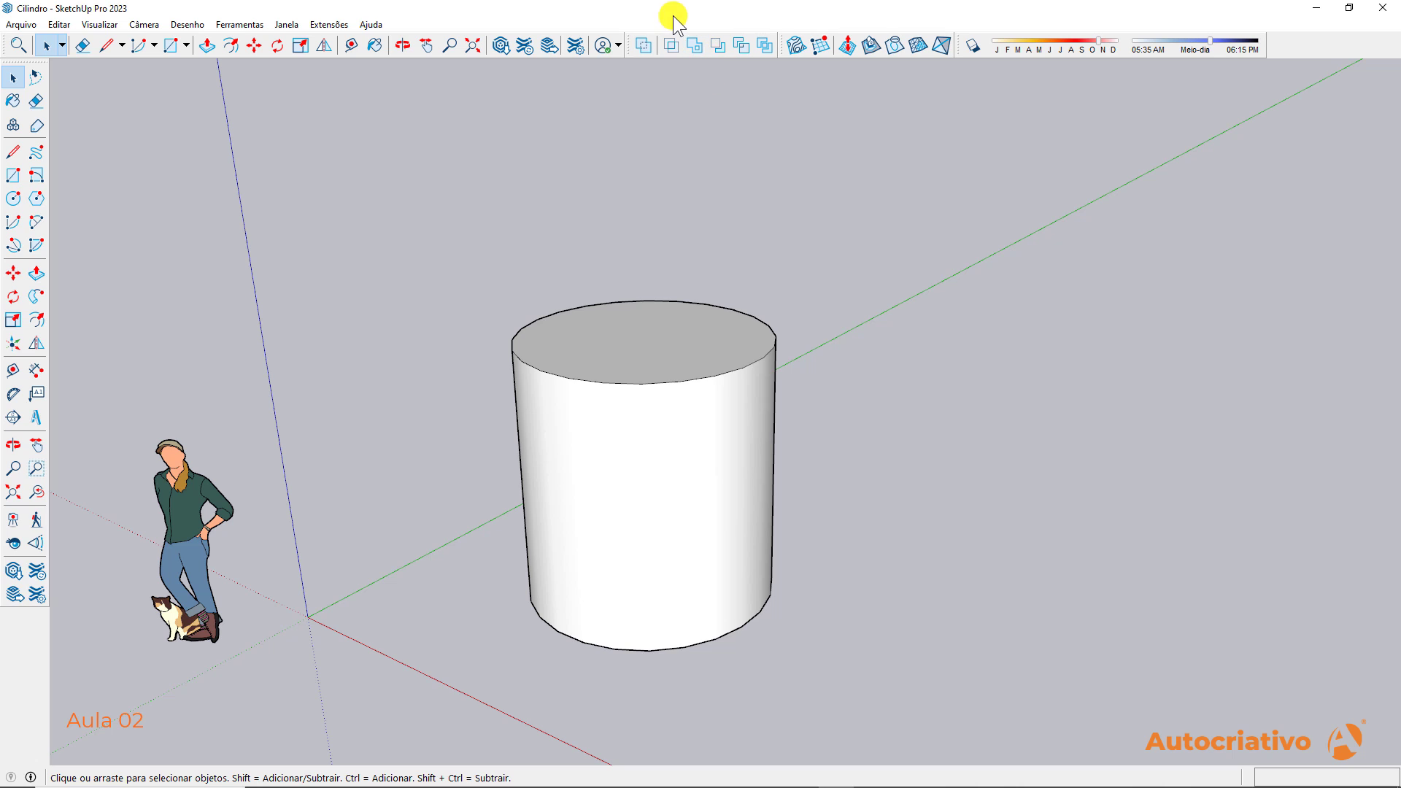
Open the recent Prisma 1 model in this window, then return to the recent Cilindro model
click(22, 26)
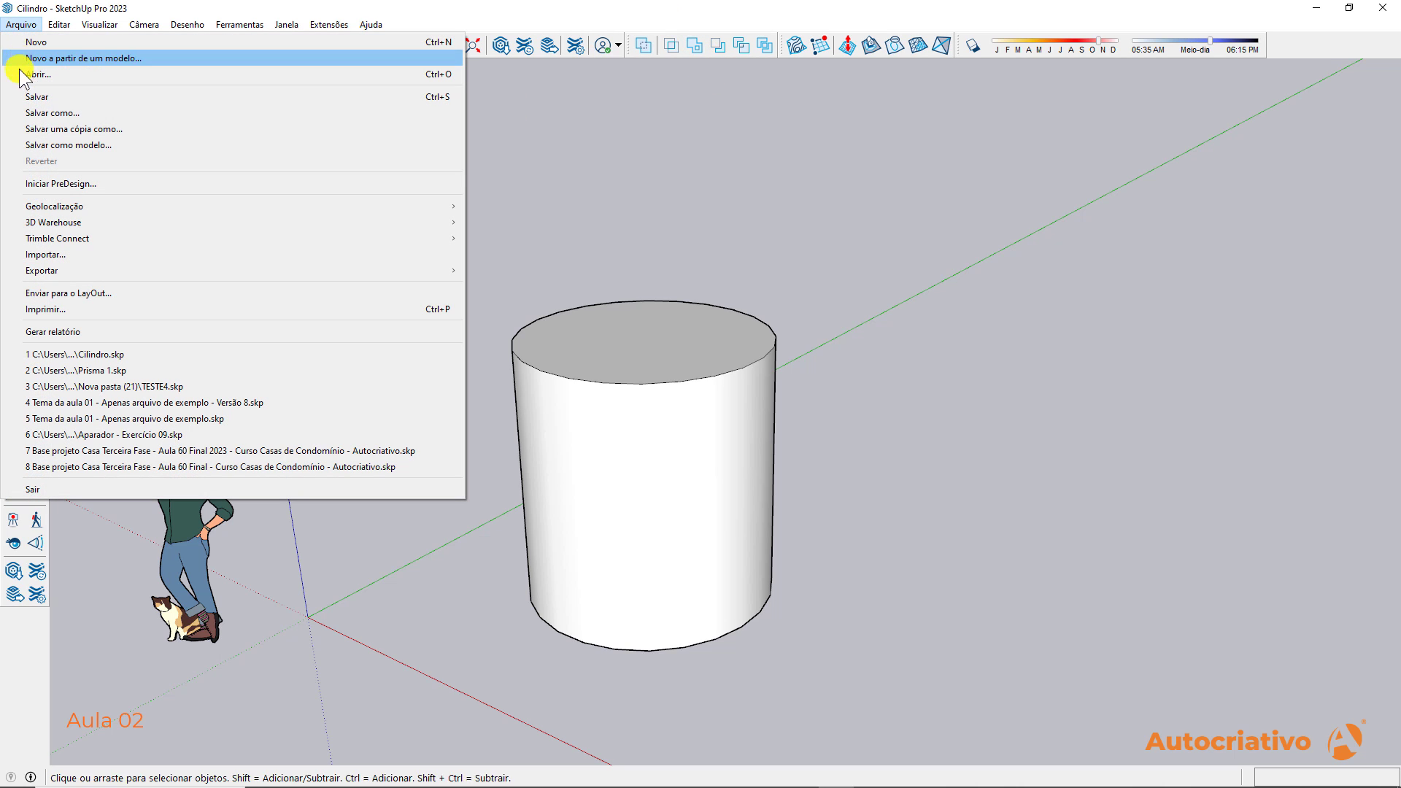
click(116, 371)
middle_drag(1112, 373, 1045, 452)
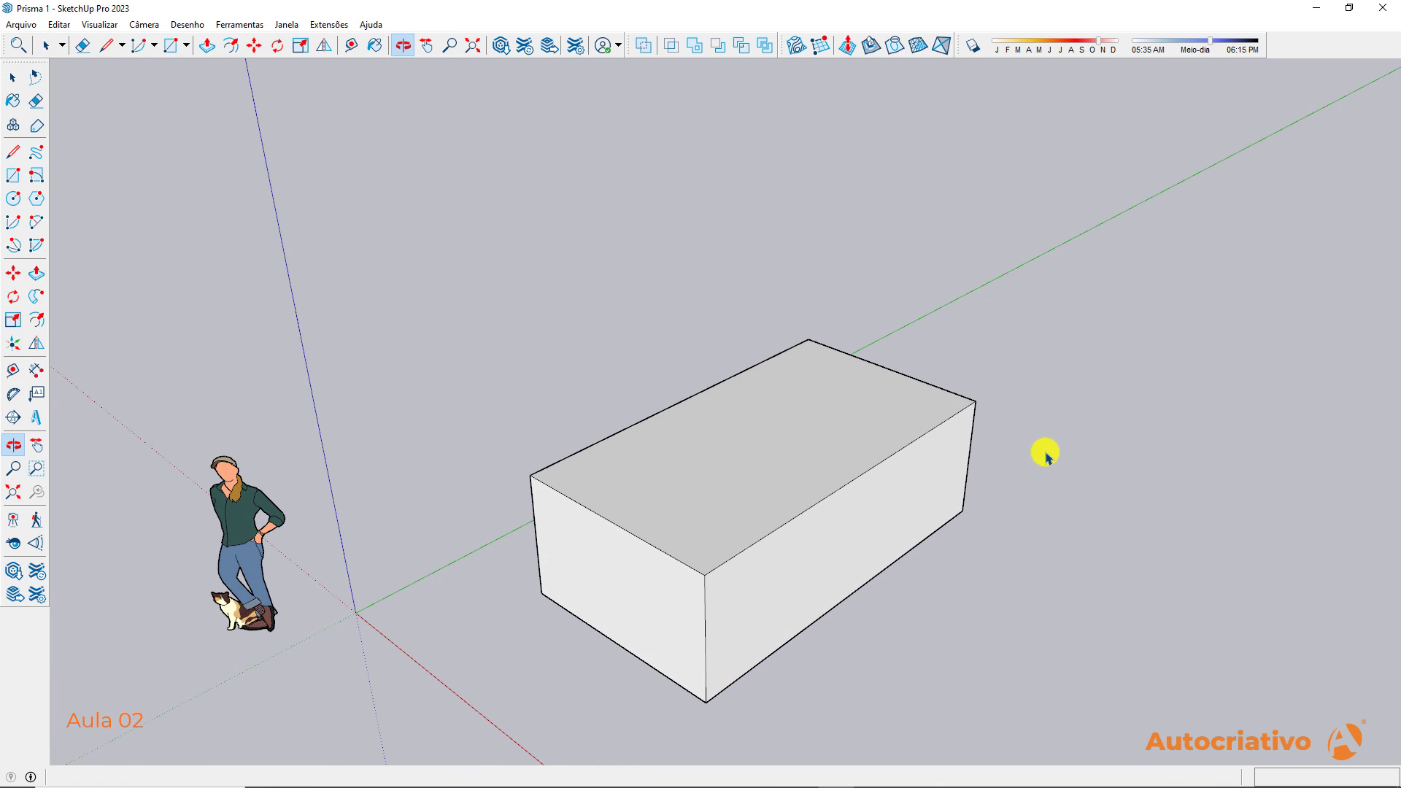
click(21, 25)
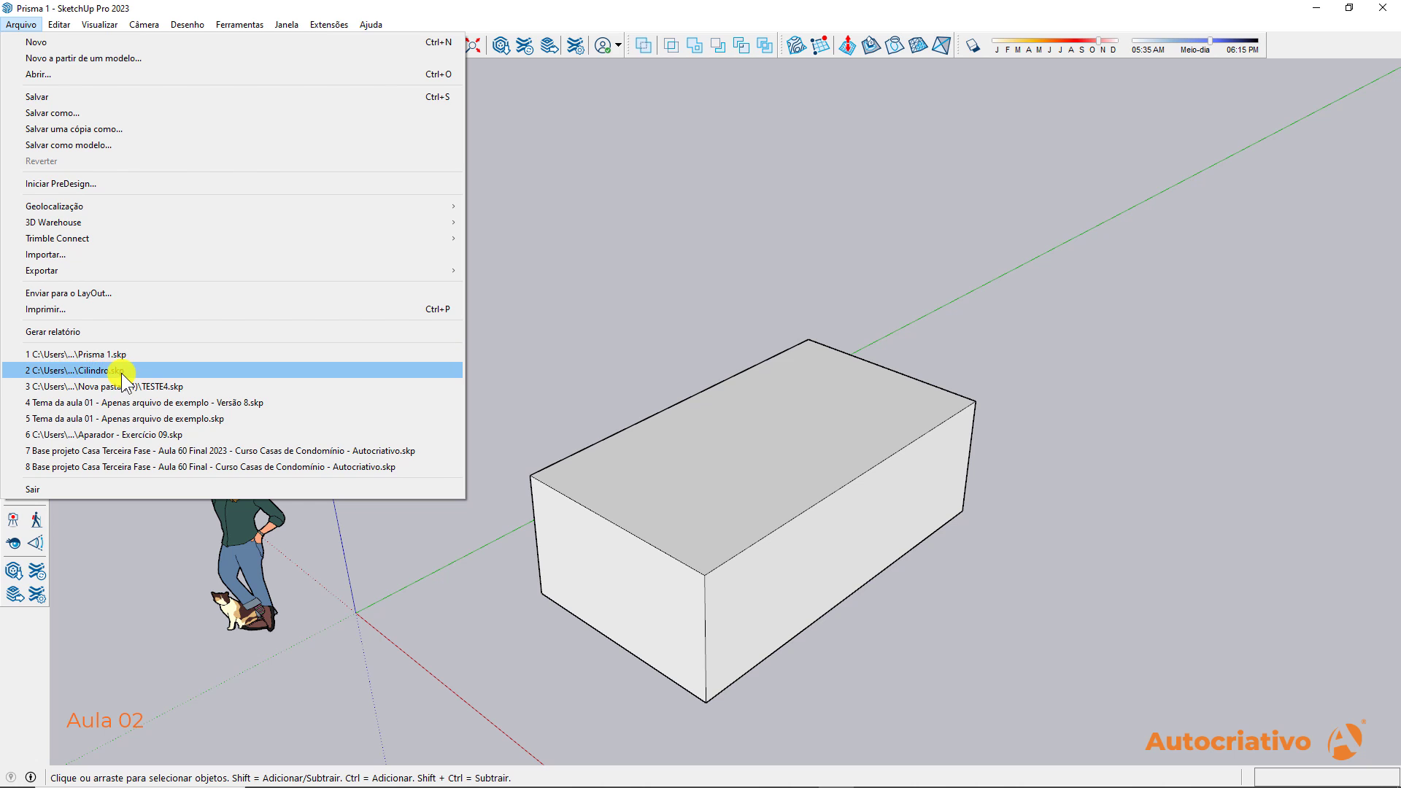
click(117, 371)
Shorten the cylinder by pushing its top face down with Push/Pull
middle_drag(681, 431, 621, 365)
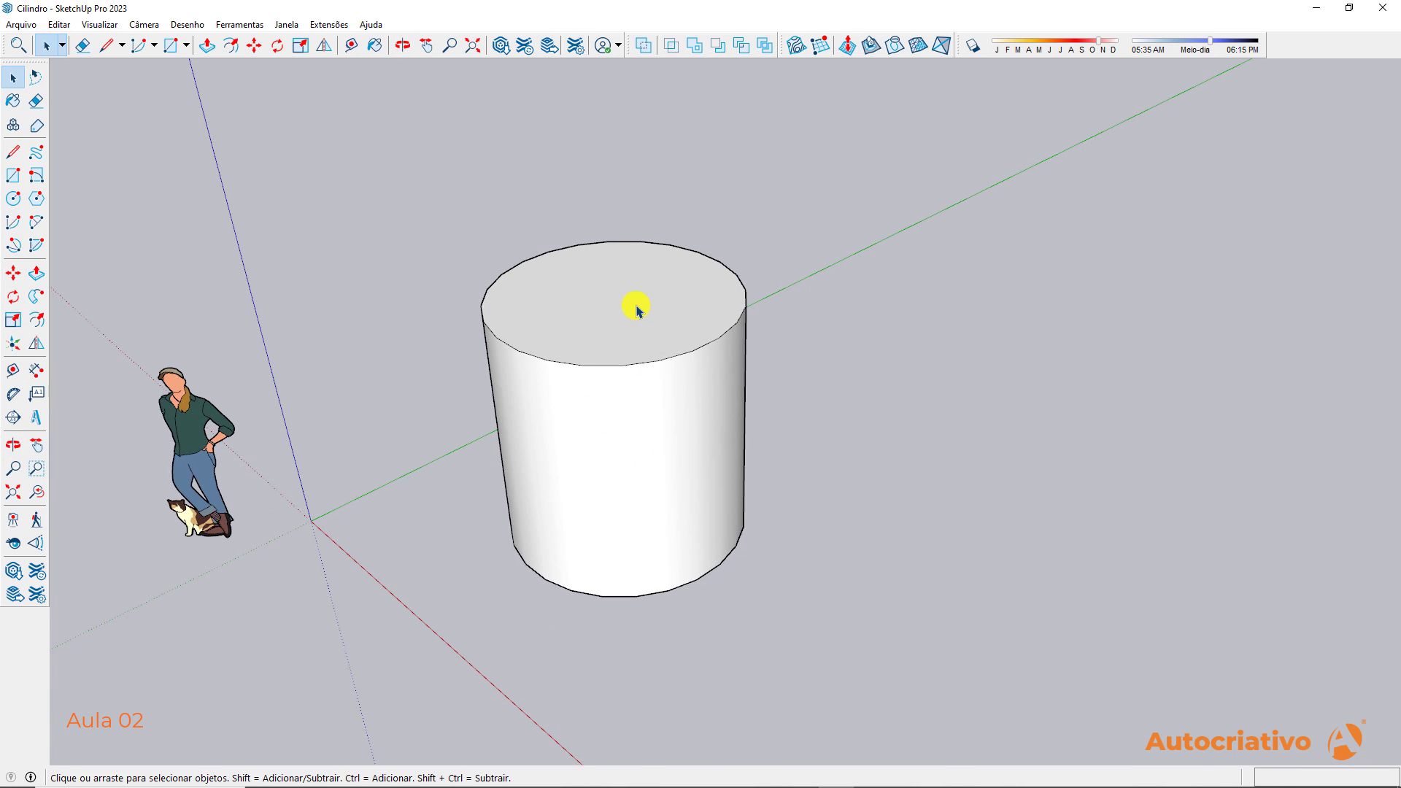
click(638, 307)
key(p)
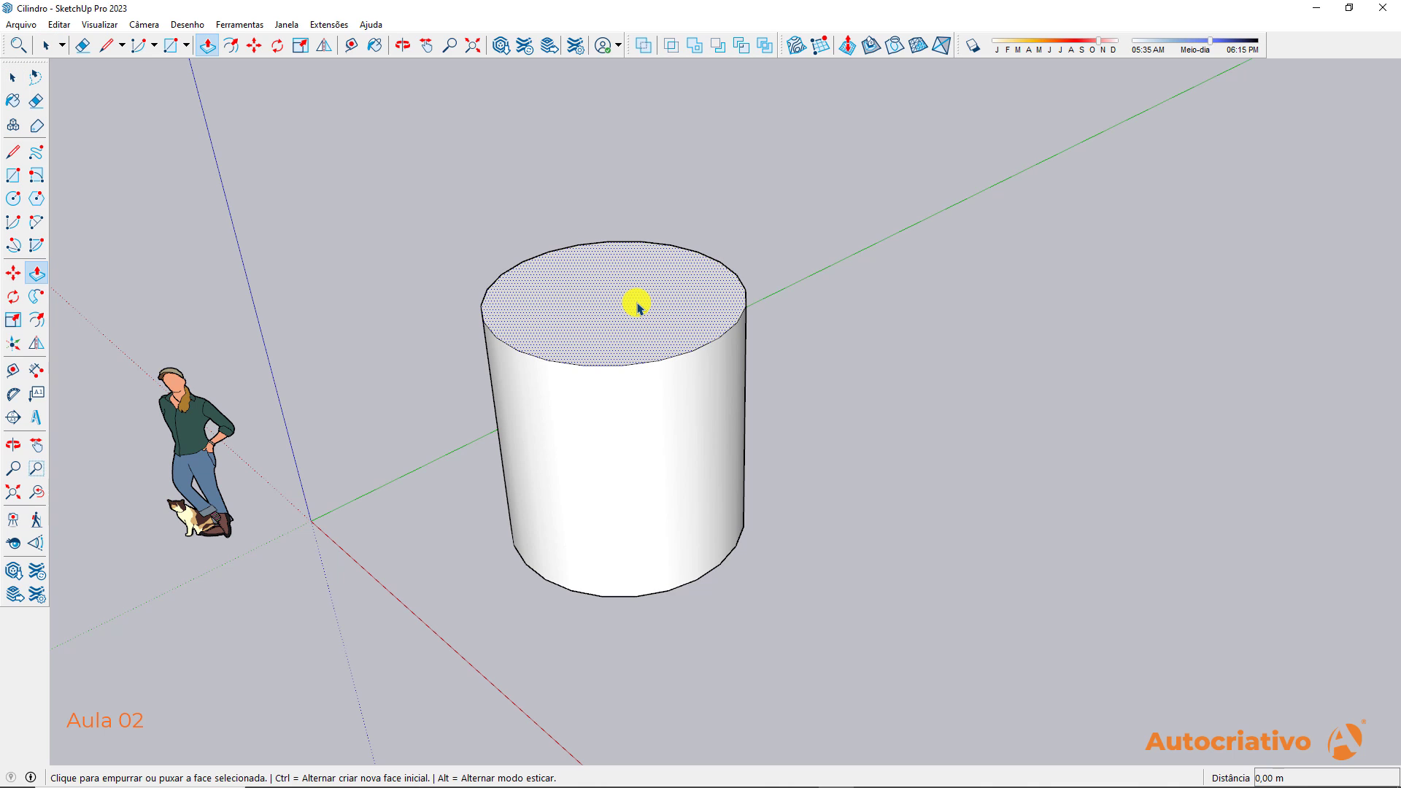
click(638, 314)
key(Escape)
key(space)
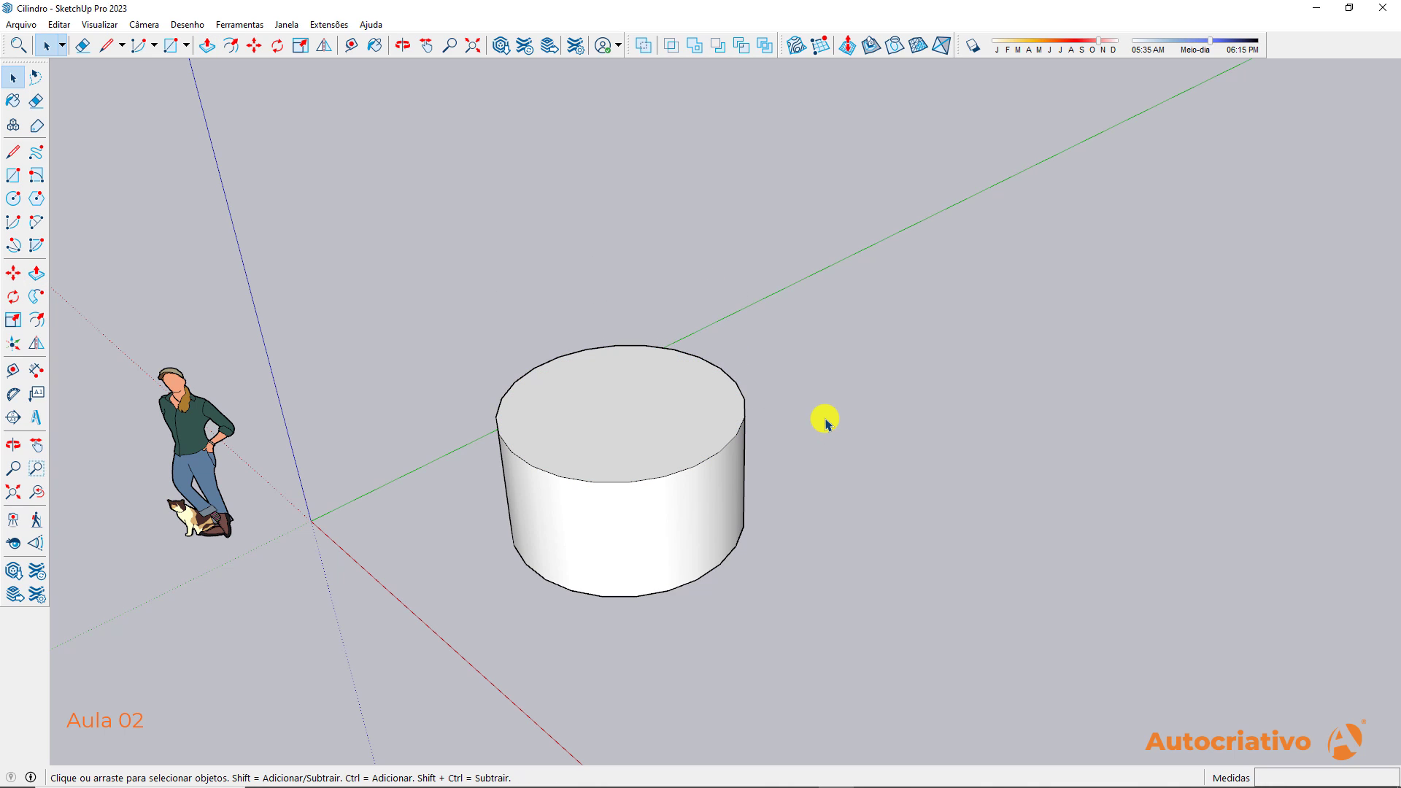
Open the recent Prisma 1 model again, saving the changes made to Cilindro
click(21, 24)
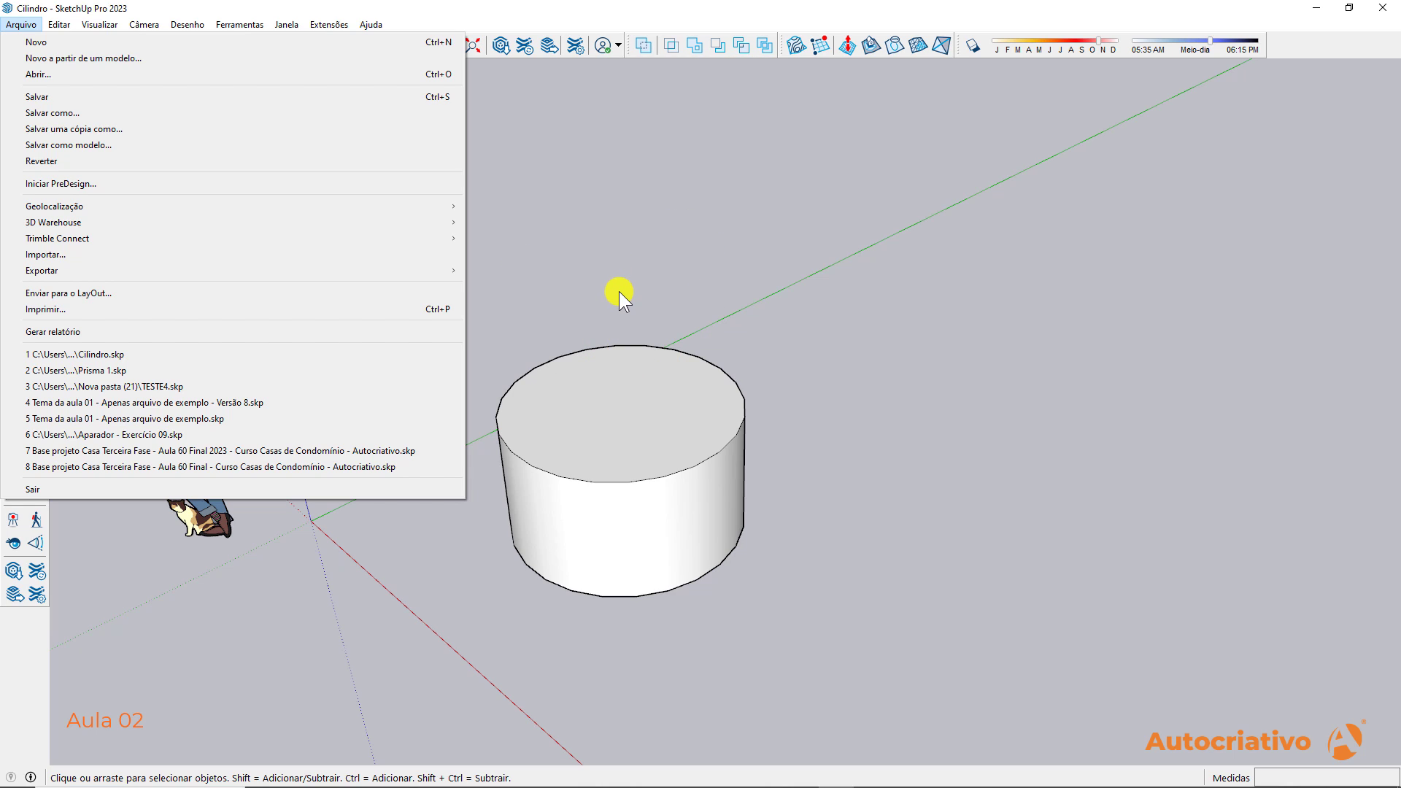
click(602, 270)
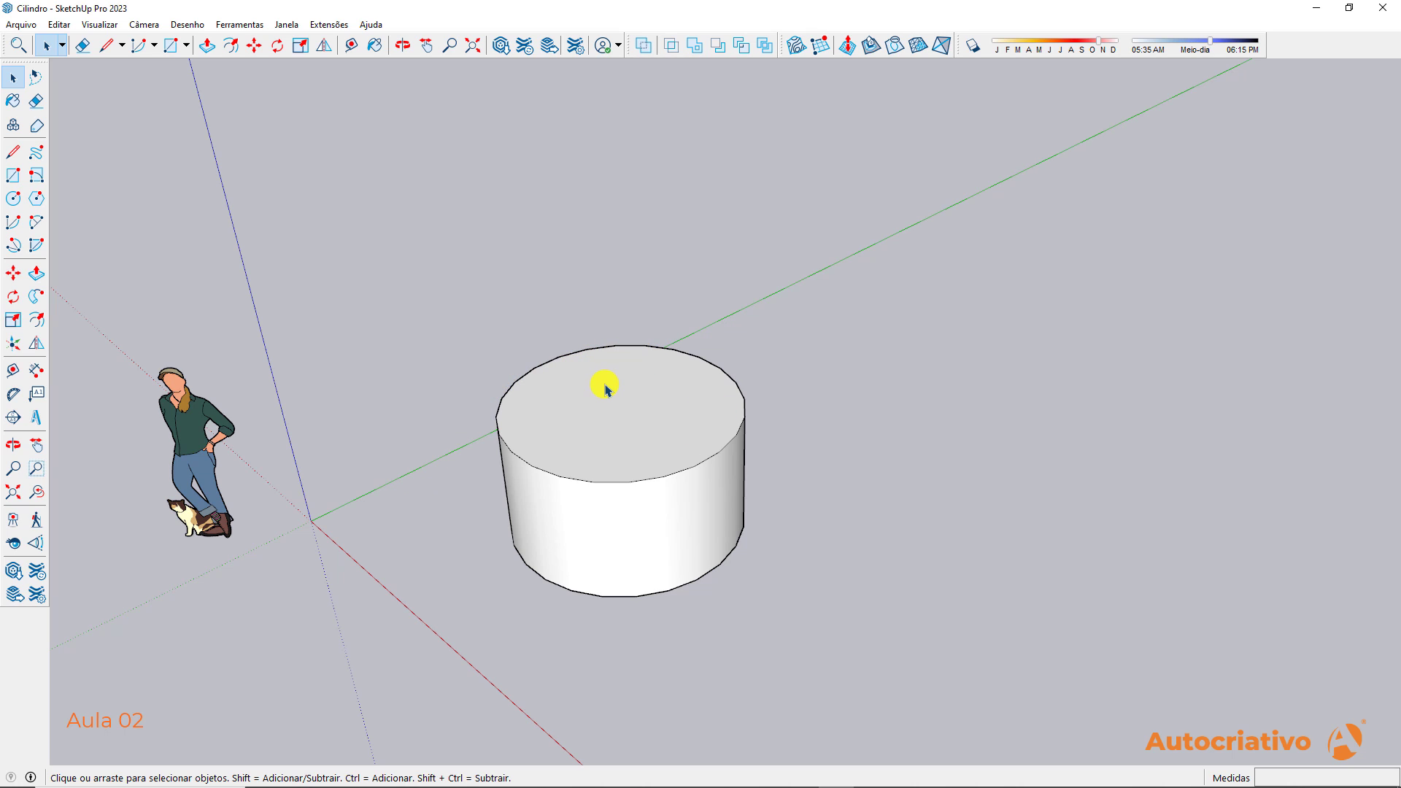
click(21, 24)
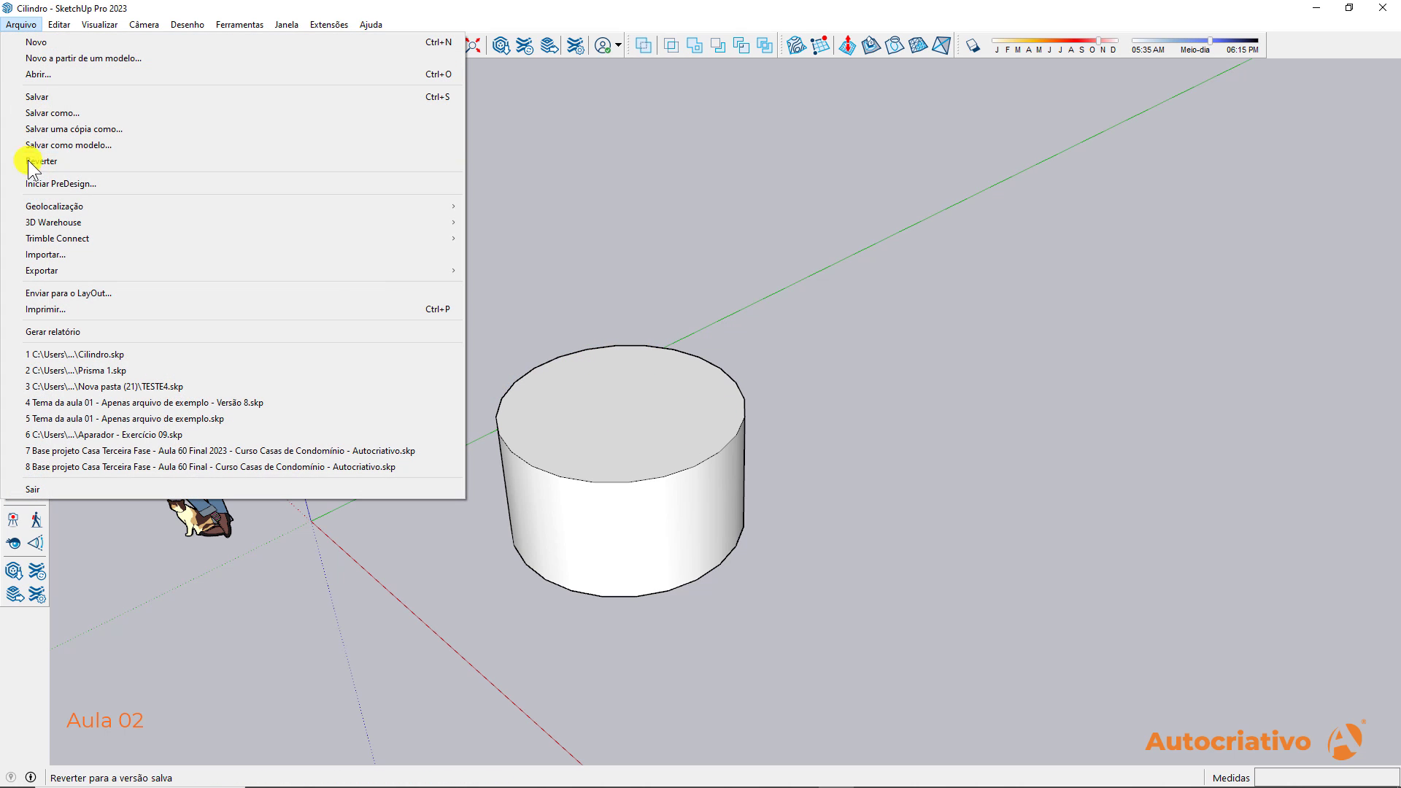
click(99, 370)
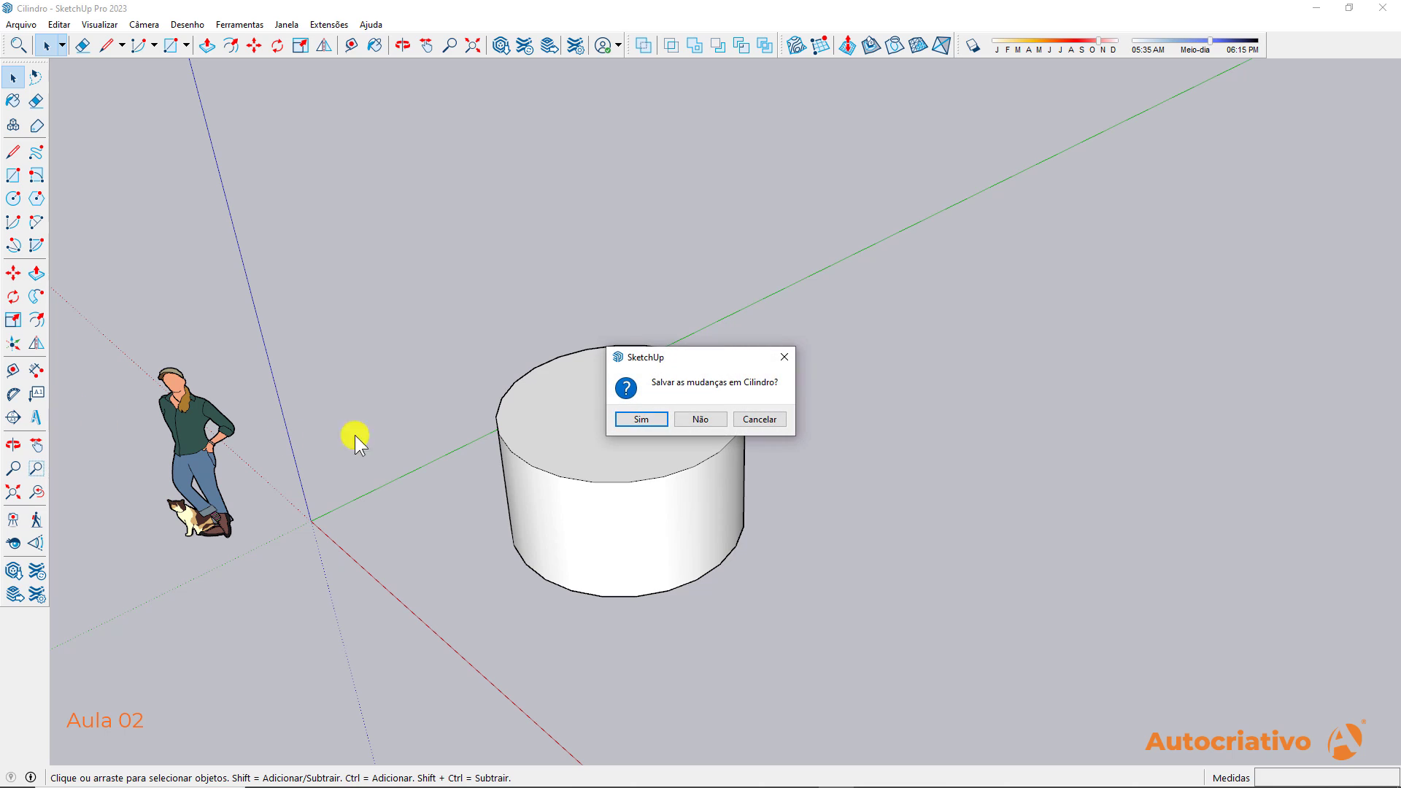
drag(684, 358, 914, 360)
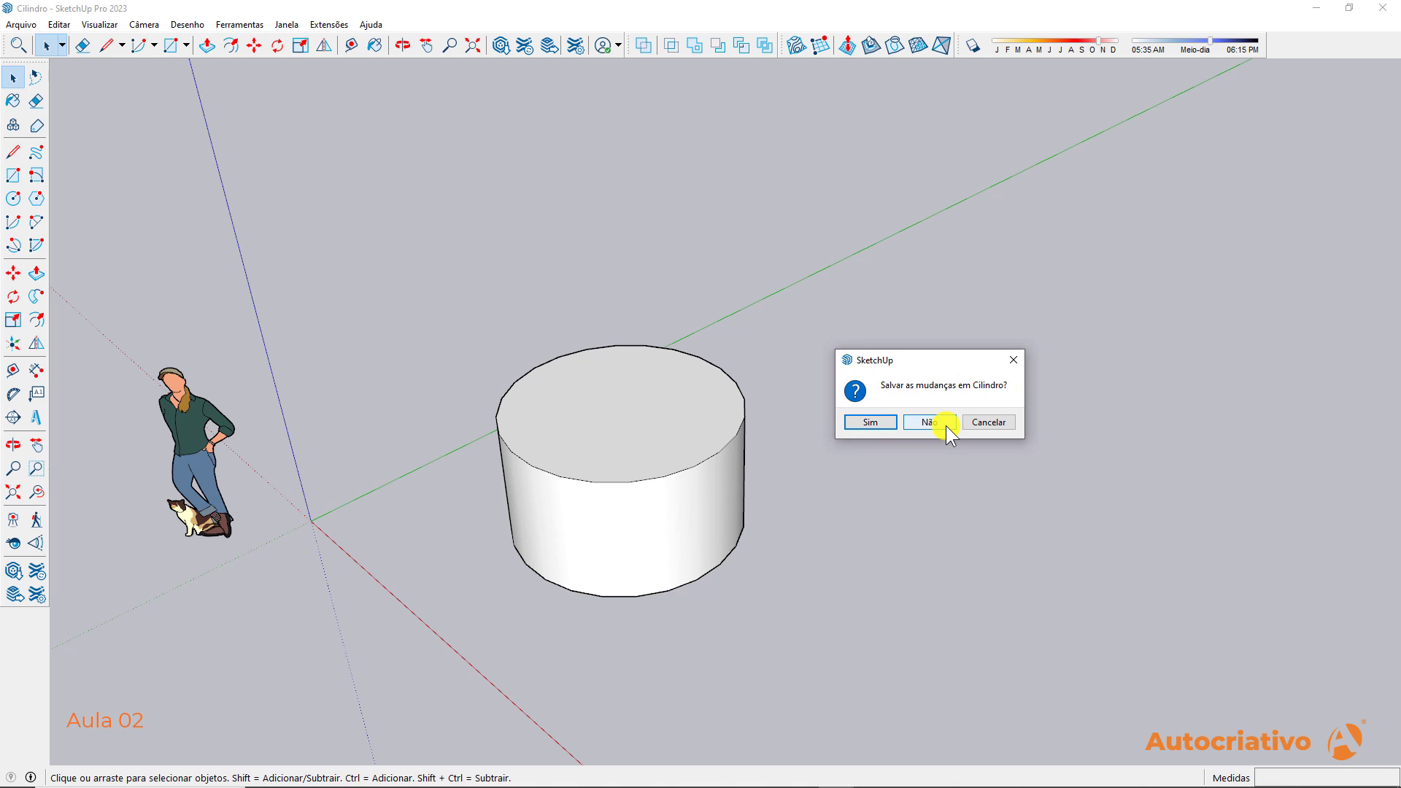
click(873, 423)
middle_drag(825, 447, 663, 354)
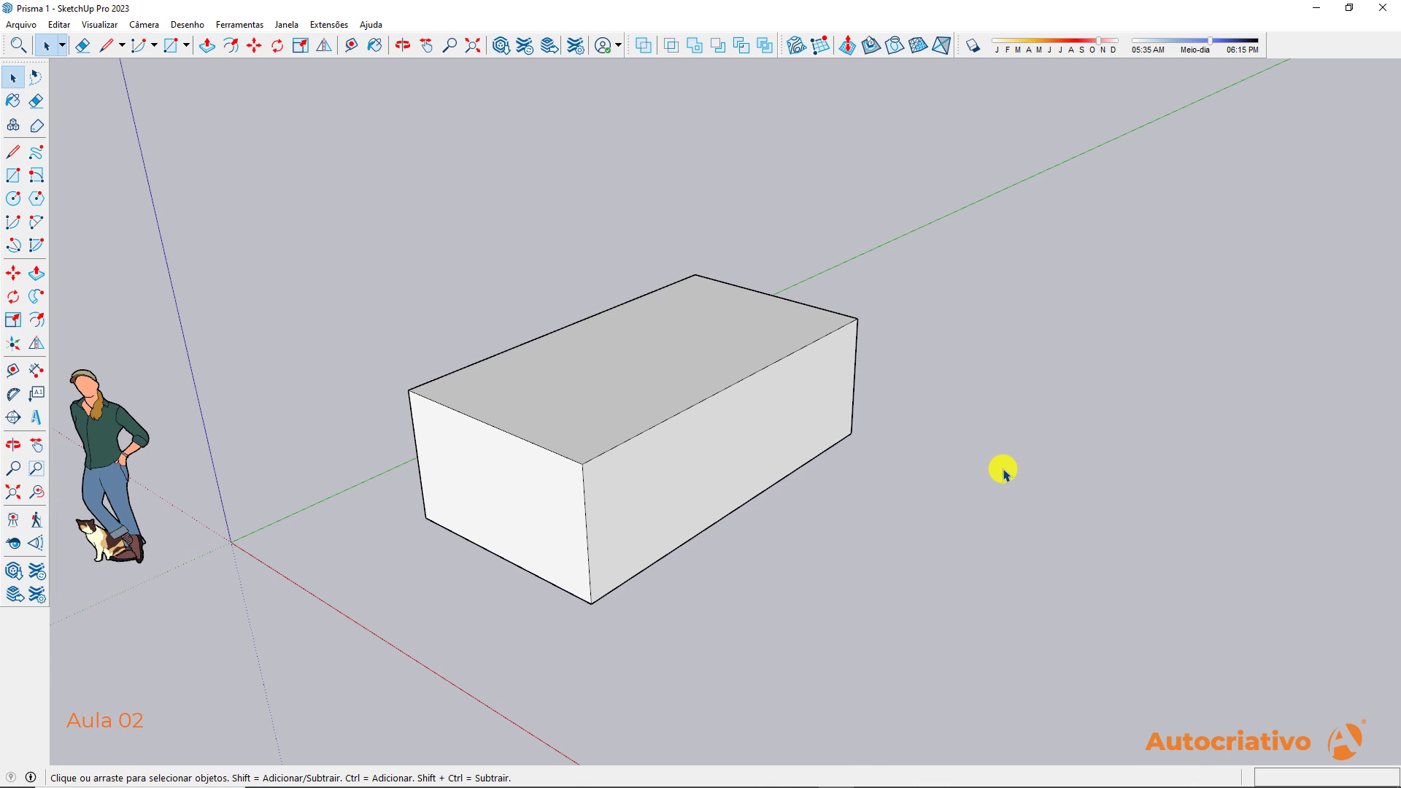
Select the whole box in Prisma 1 and delete it from the model
scroll(737, 494, down, 3)
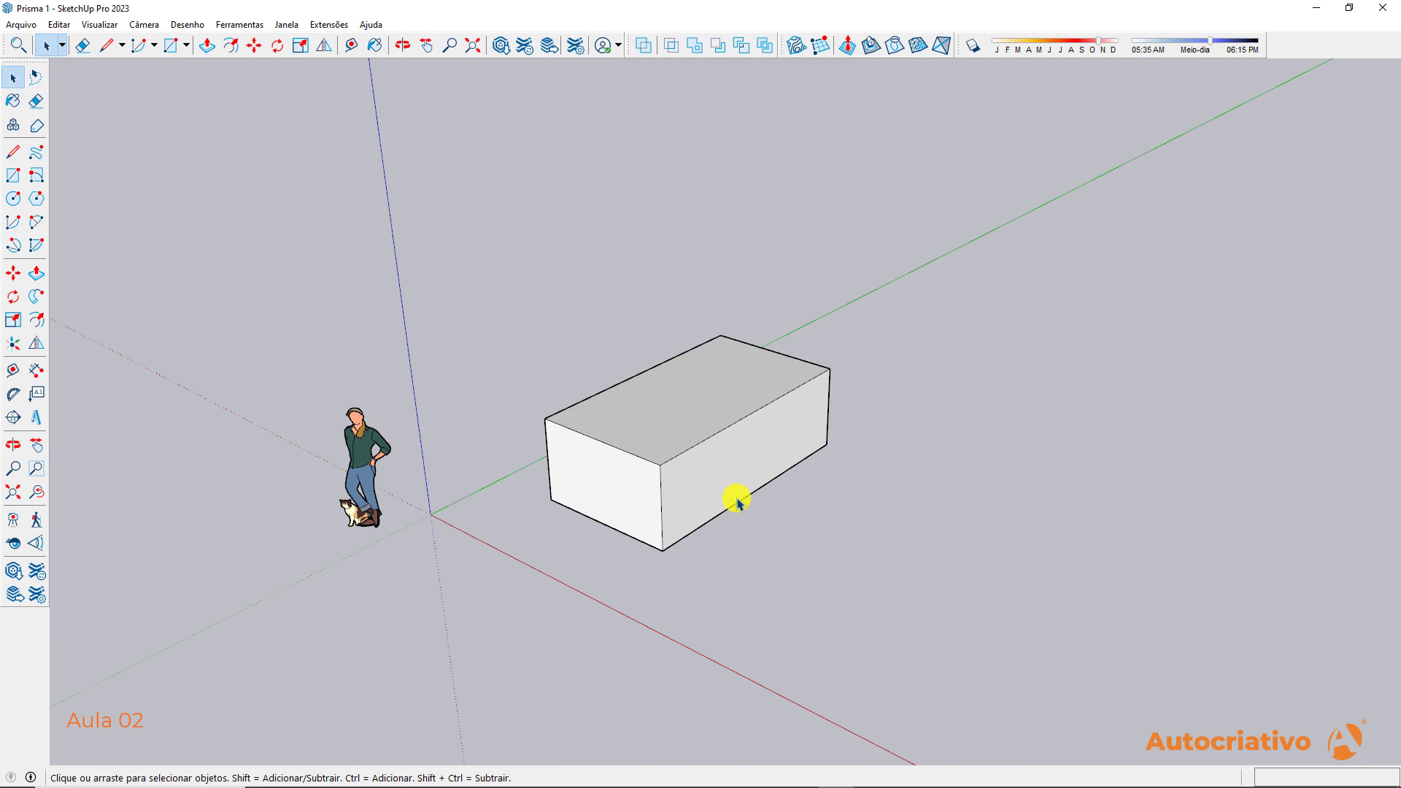
middle_drag(738, 494, 723, 395)
triple_click(725, 398)
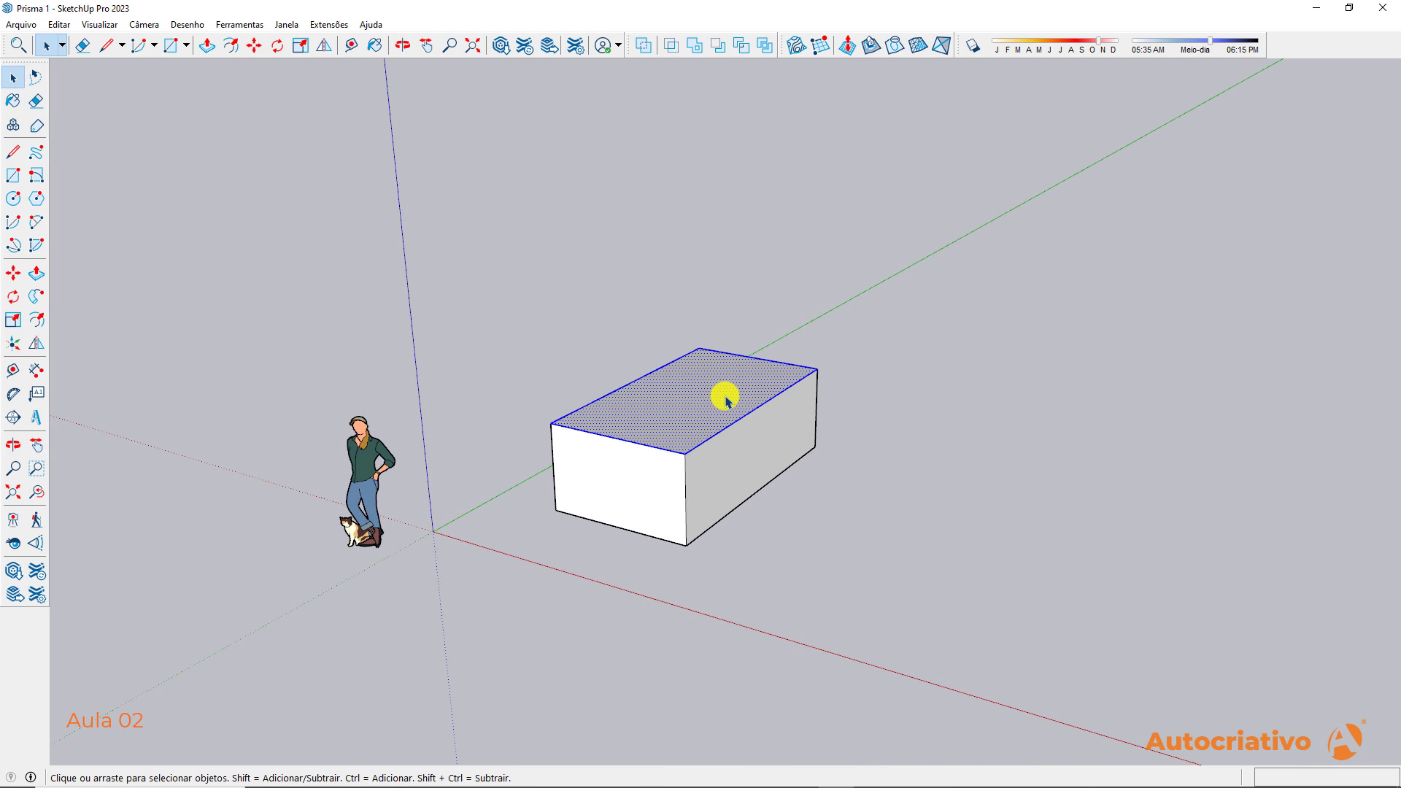
key(Delete)
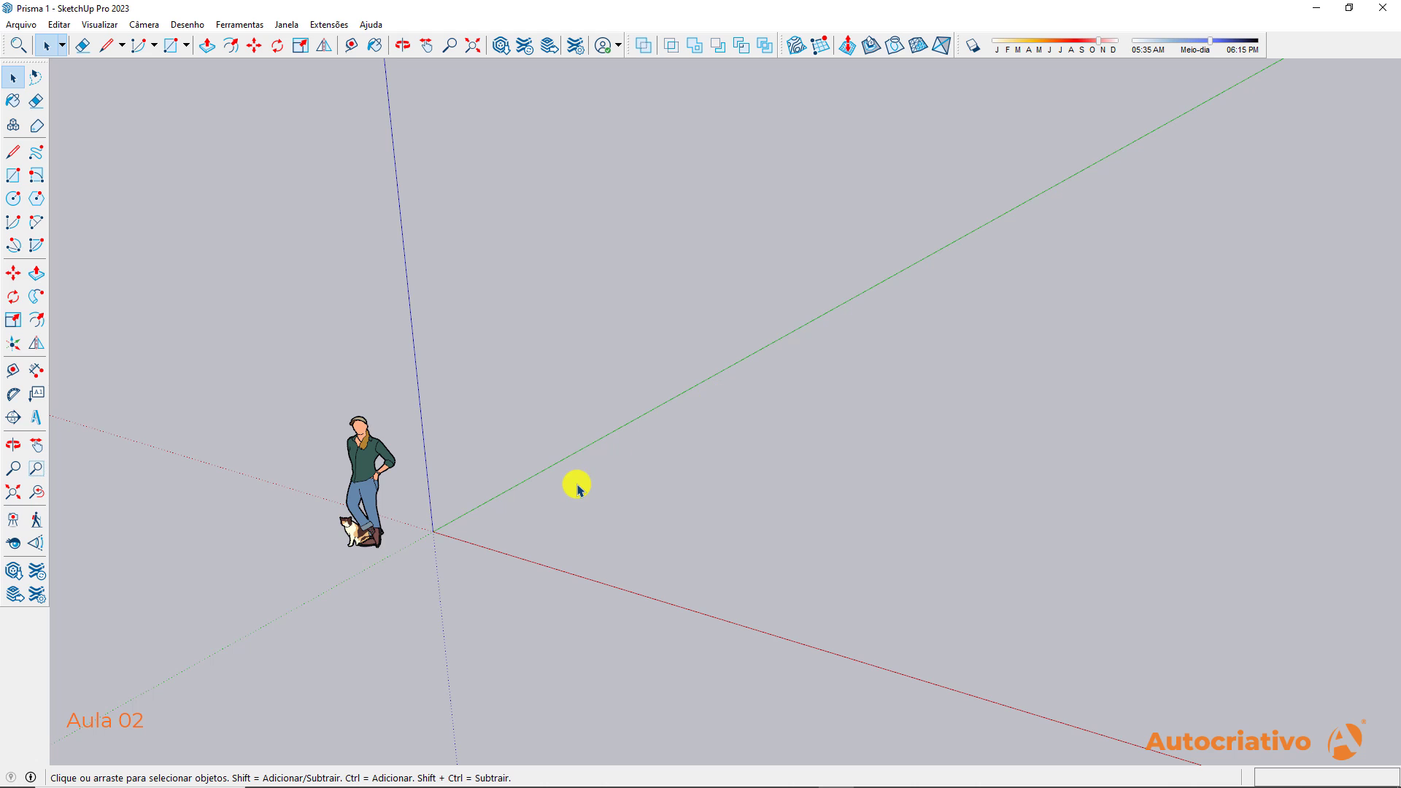
Open the model information on its units settings and place the dialog beside the human figure
scroll(558, 491, up, 3)
mouse_move(543, 496)
middle_down()
mouse_move(569, 535)
mouse_move(564, 486)
middle_up()
shift+middle_drag(595, 538, 568, 483)
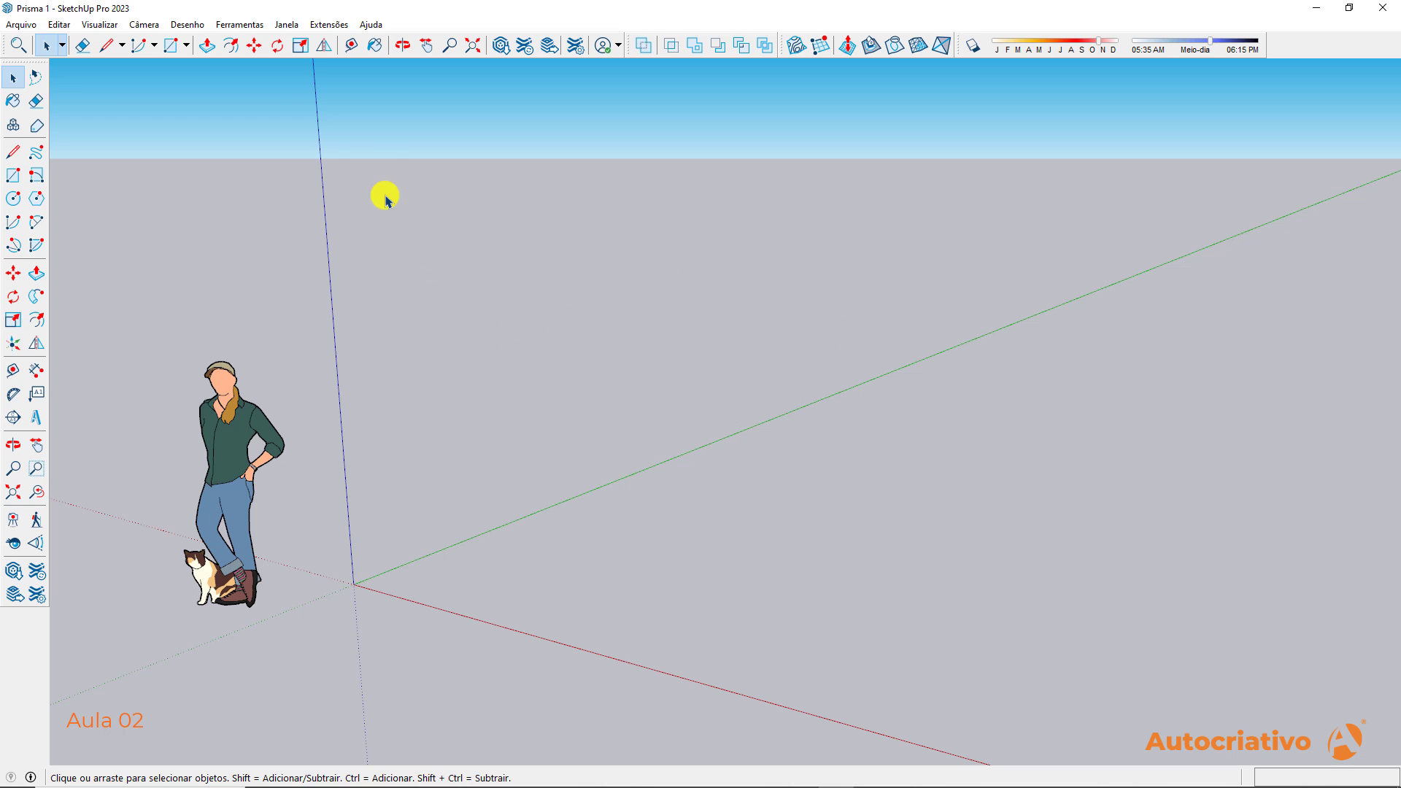
click(289, 25)
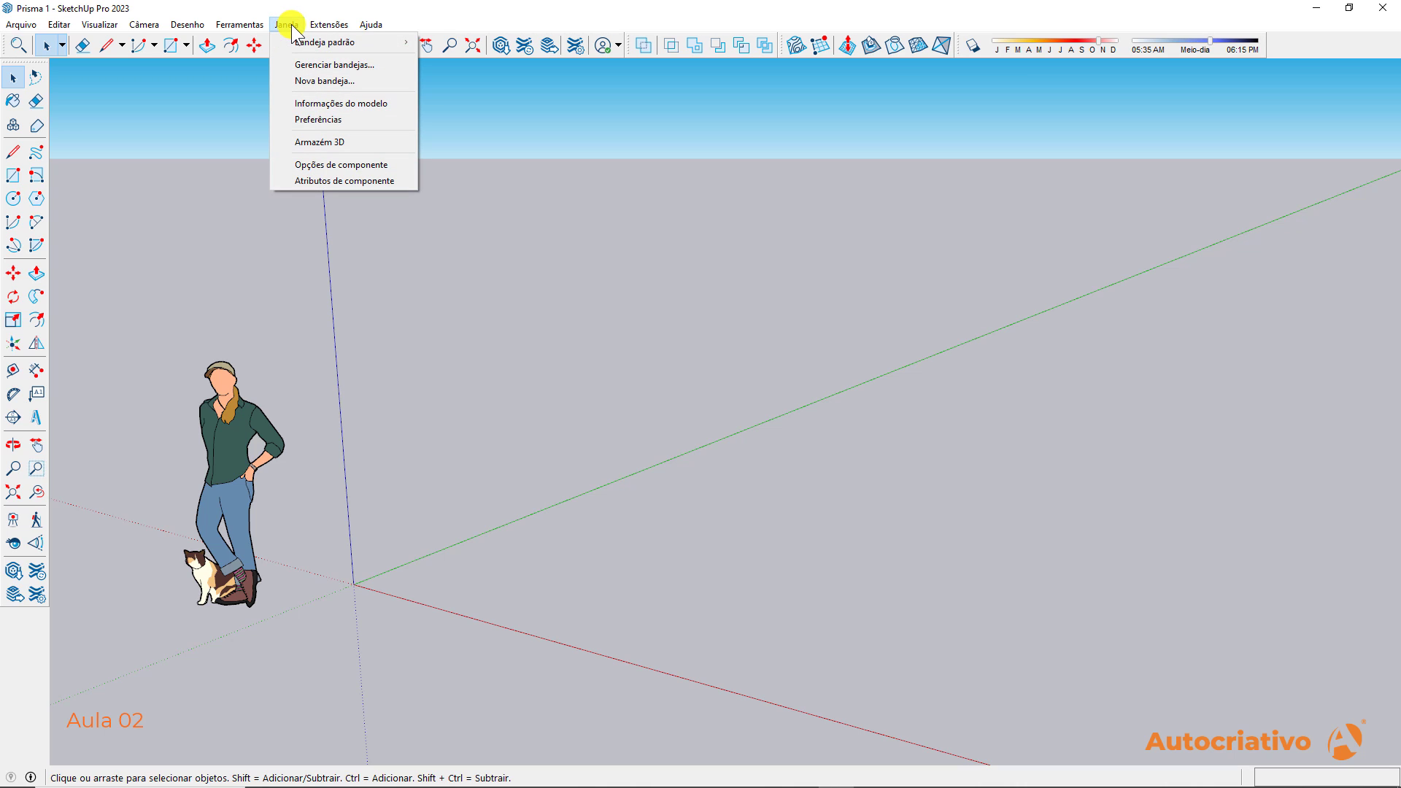
click(370, 104)
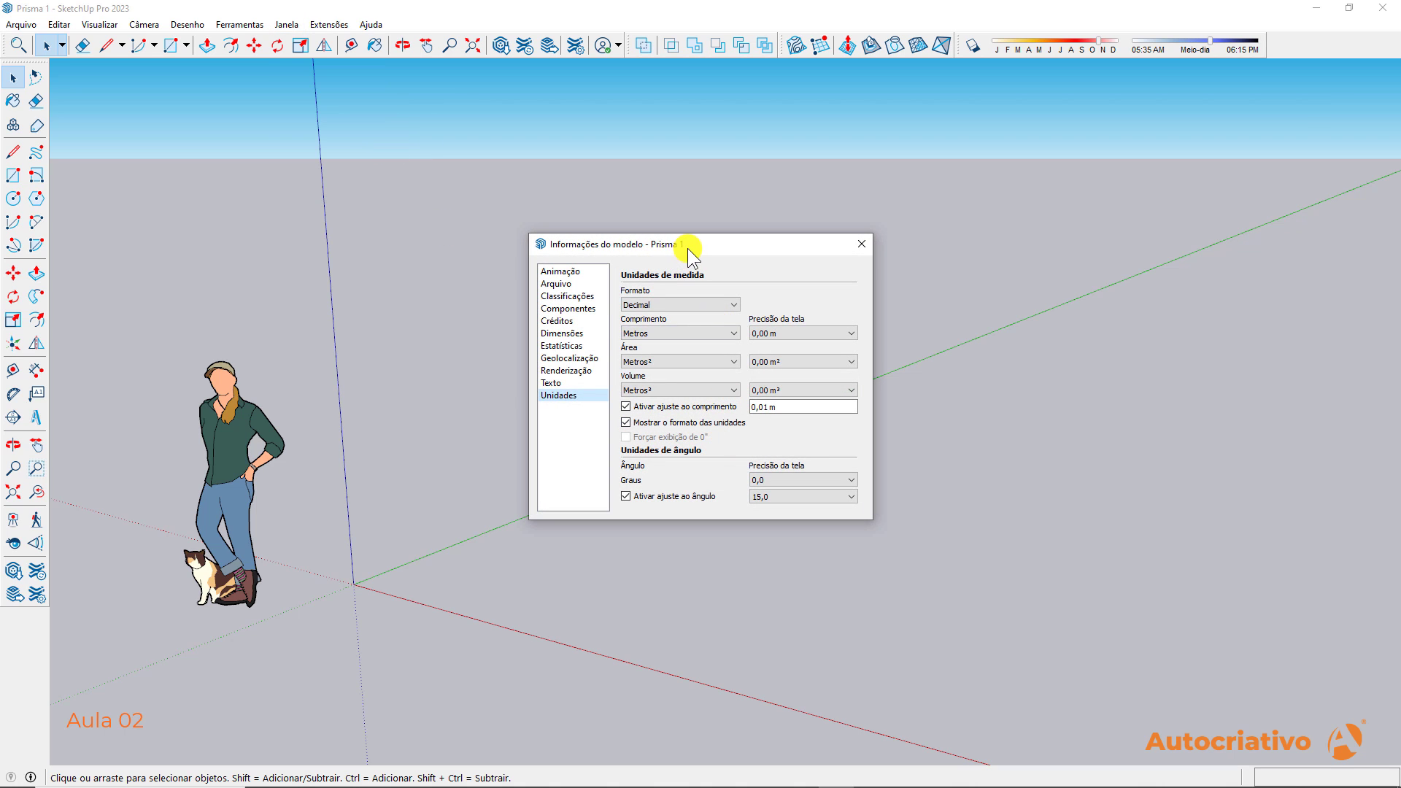
drag(688, 248, 822, 232)
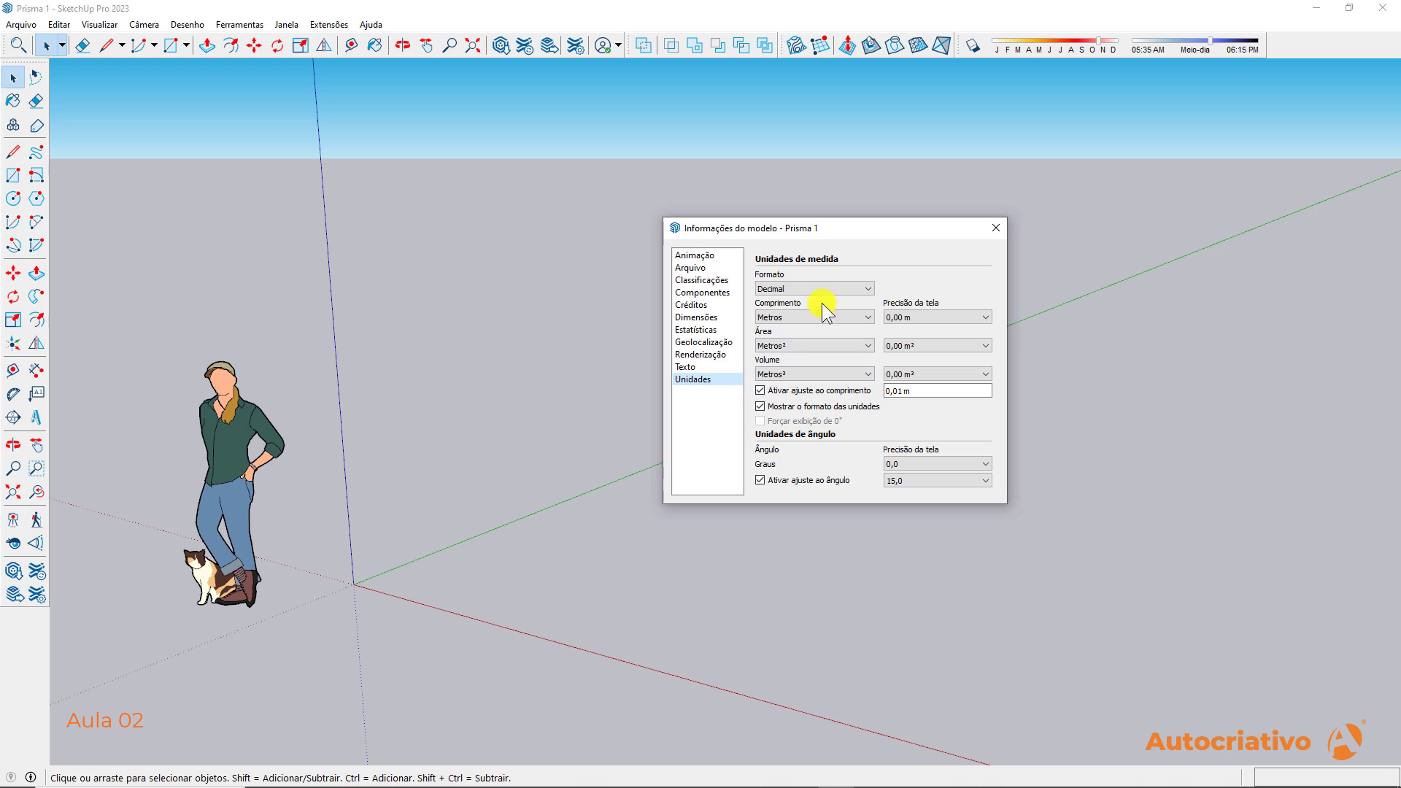
drag(847, 229, 763, 223)
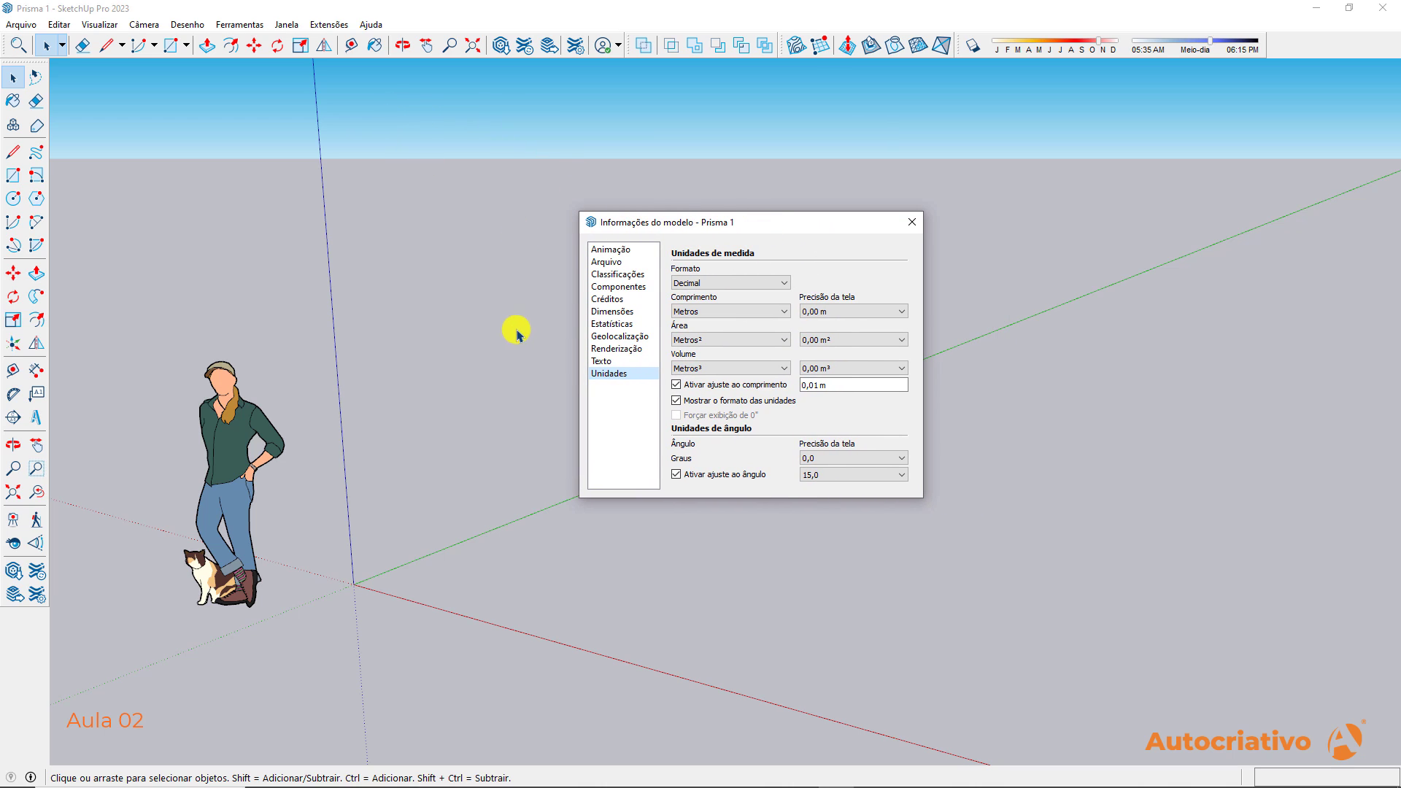
Choose the Decimal unit format and a length display precision of 0,00 m, then close the model information
click(785, 283)
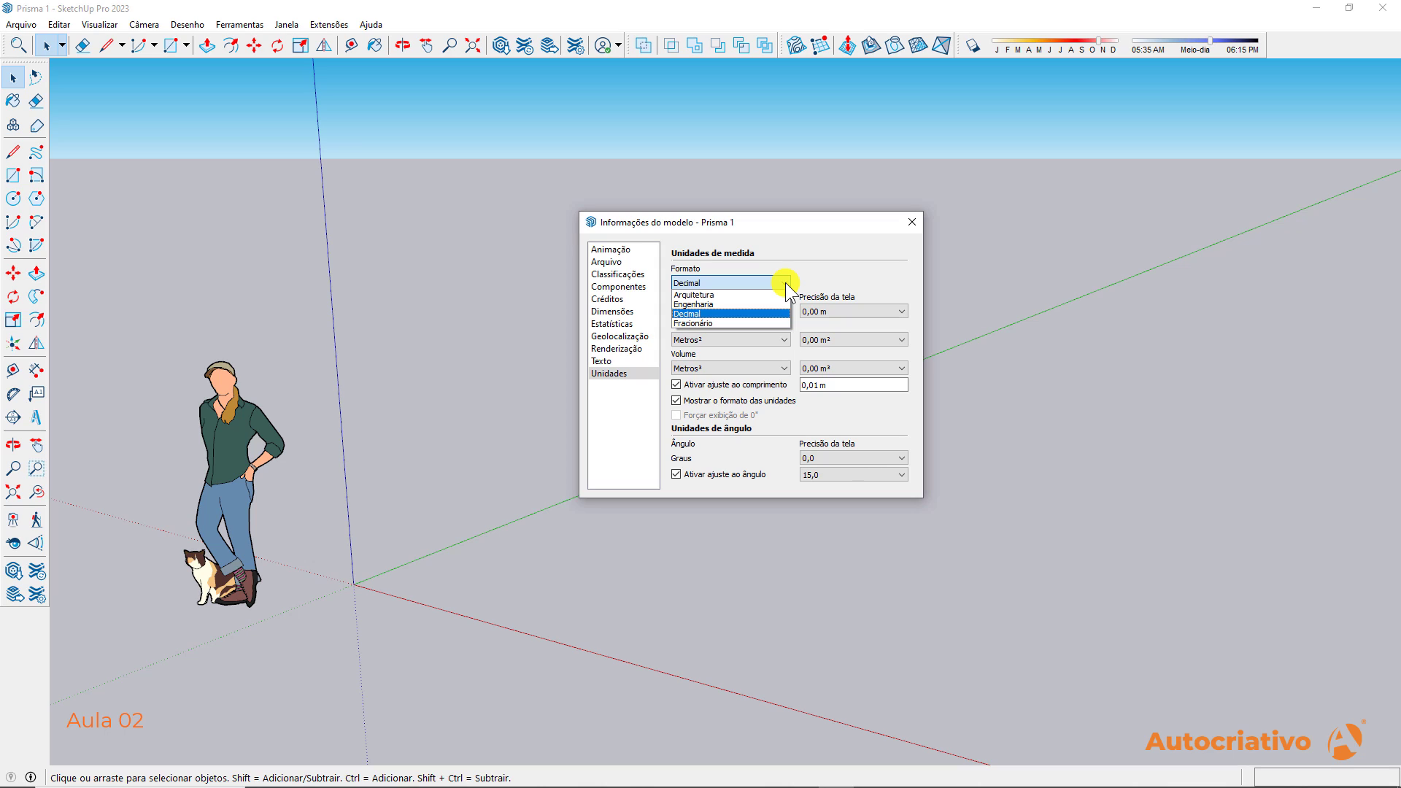
click(827, 270)
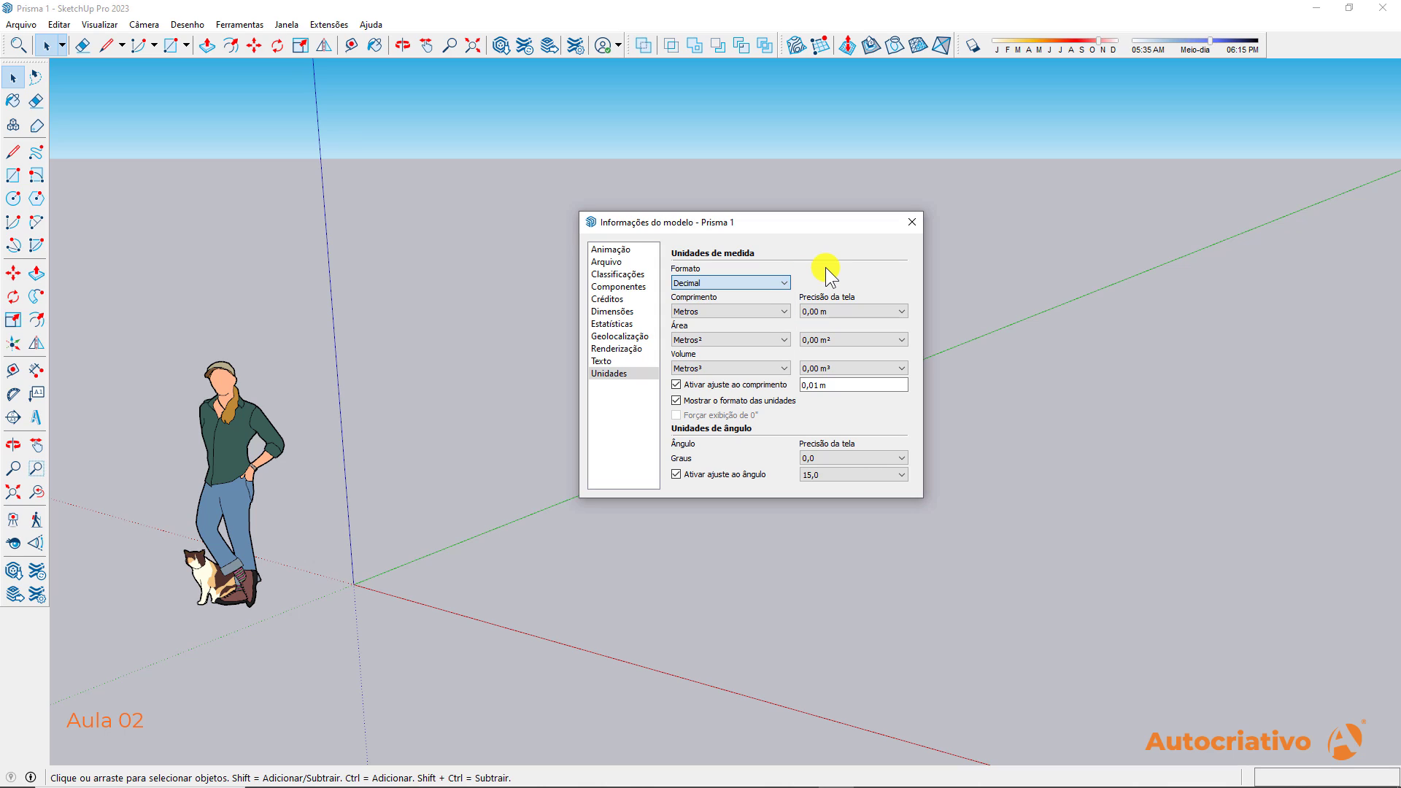
click(785, 283)
click(704, 316)
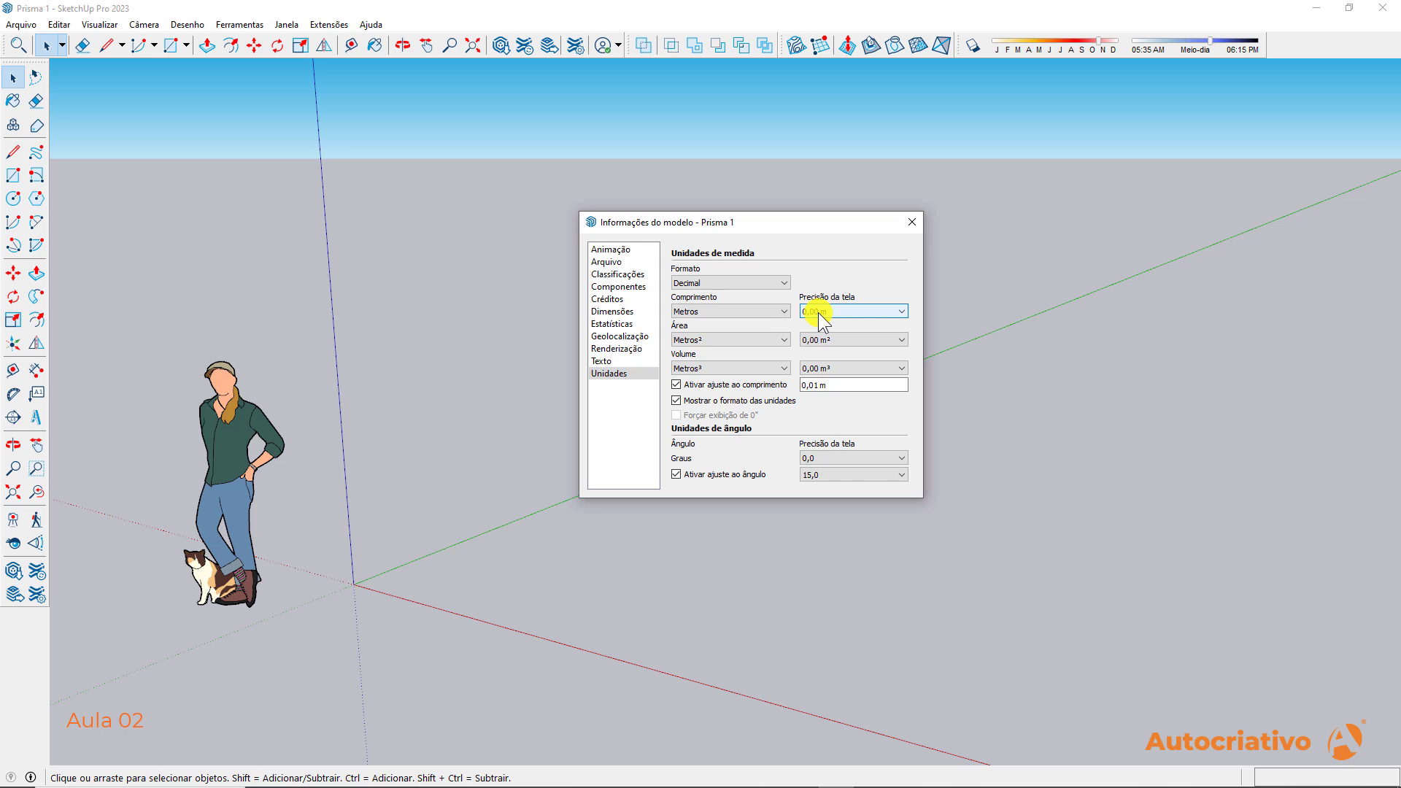
click(875, 311)
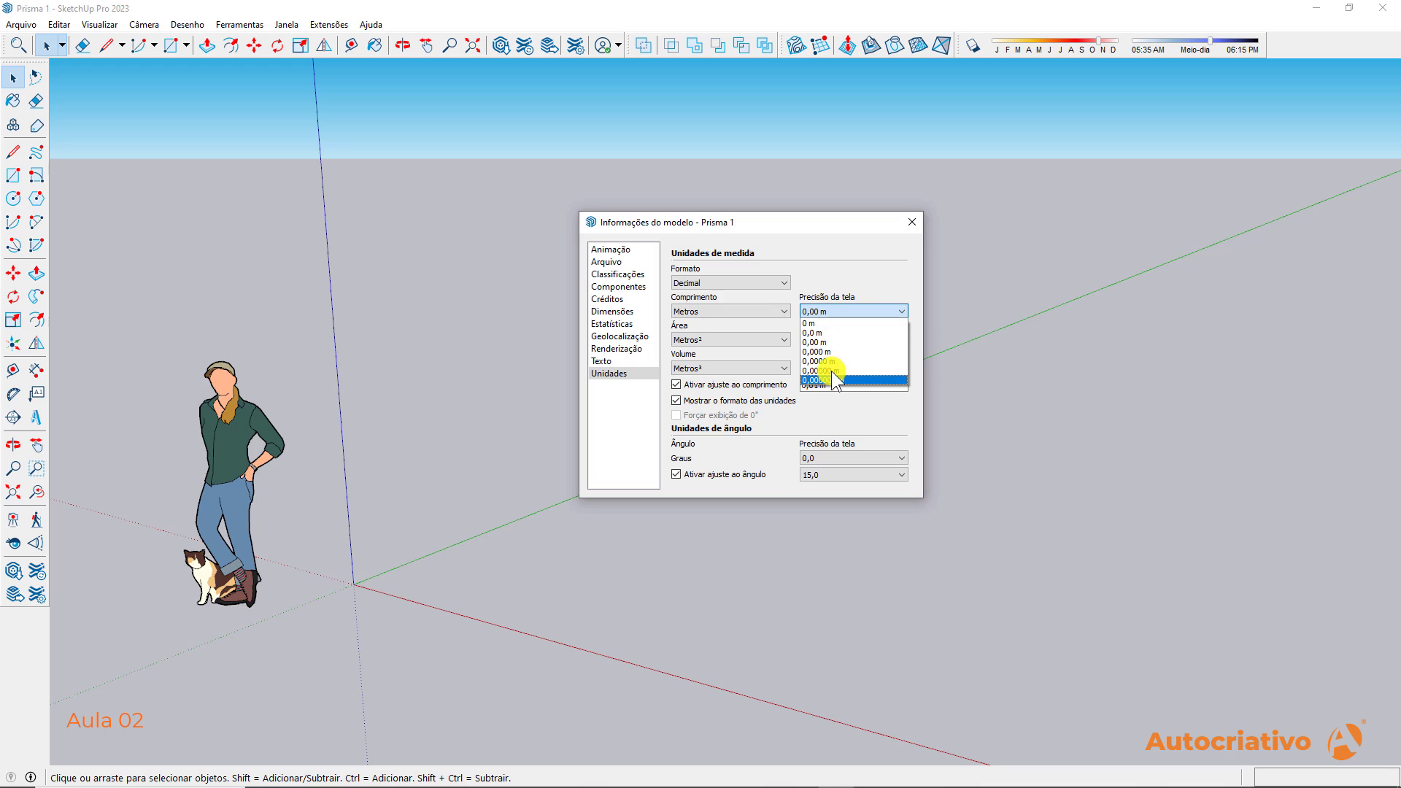
click(826, 342)
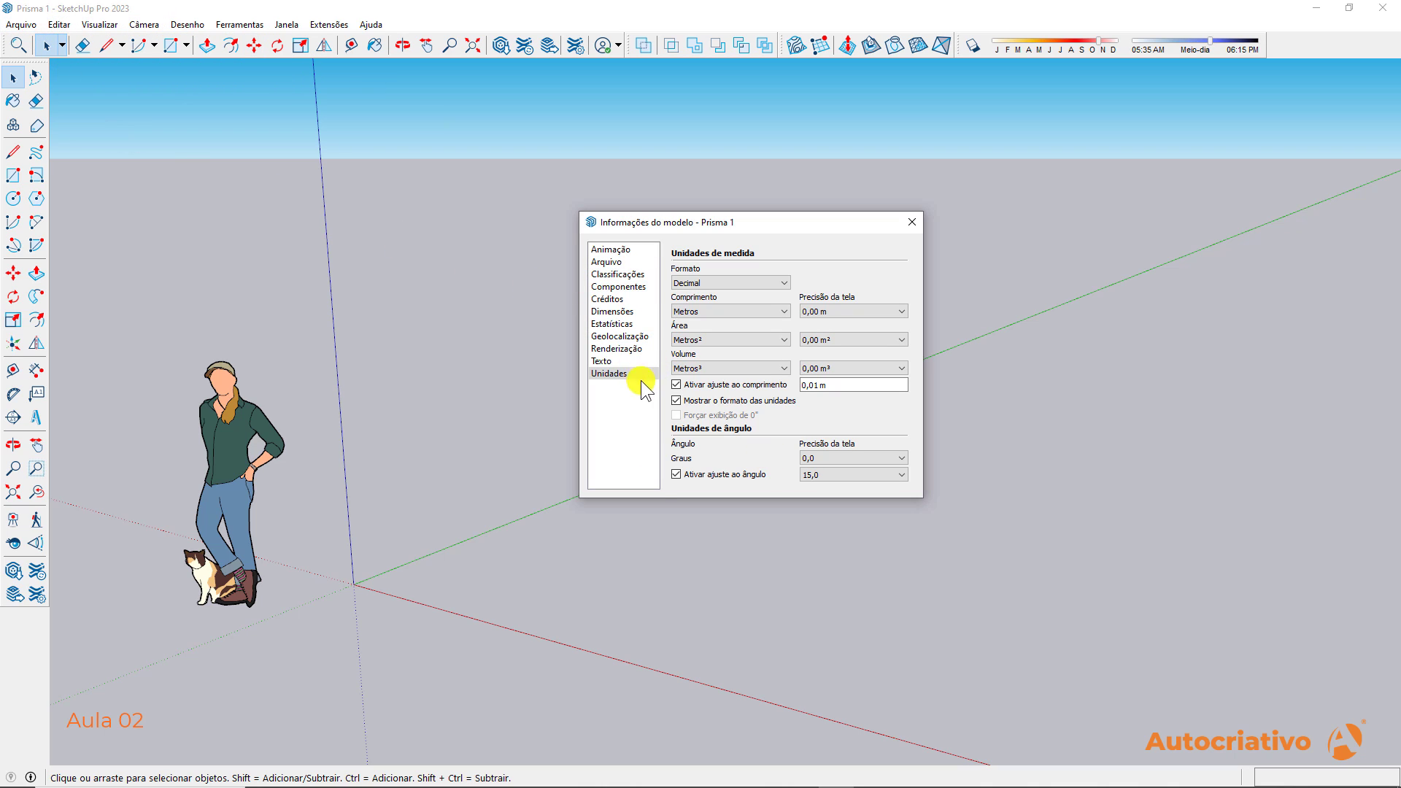
drag(746, 224, 850, 228)
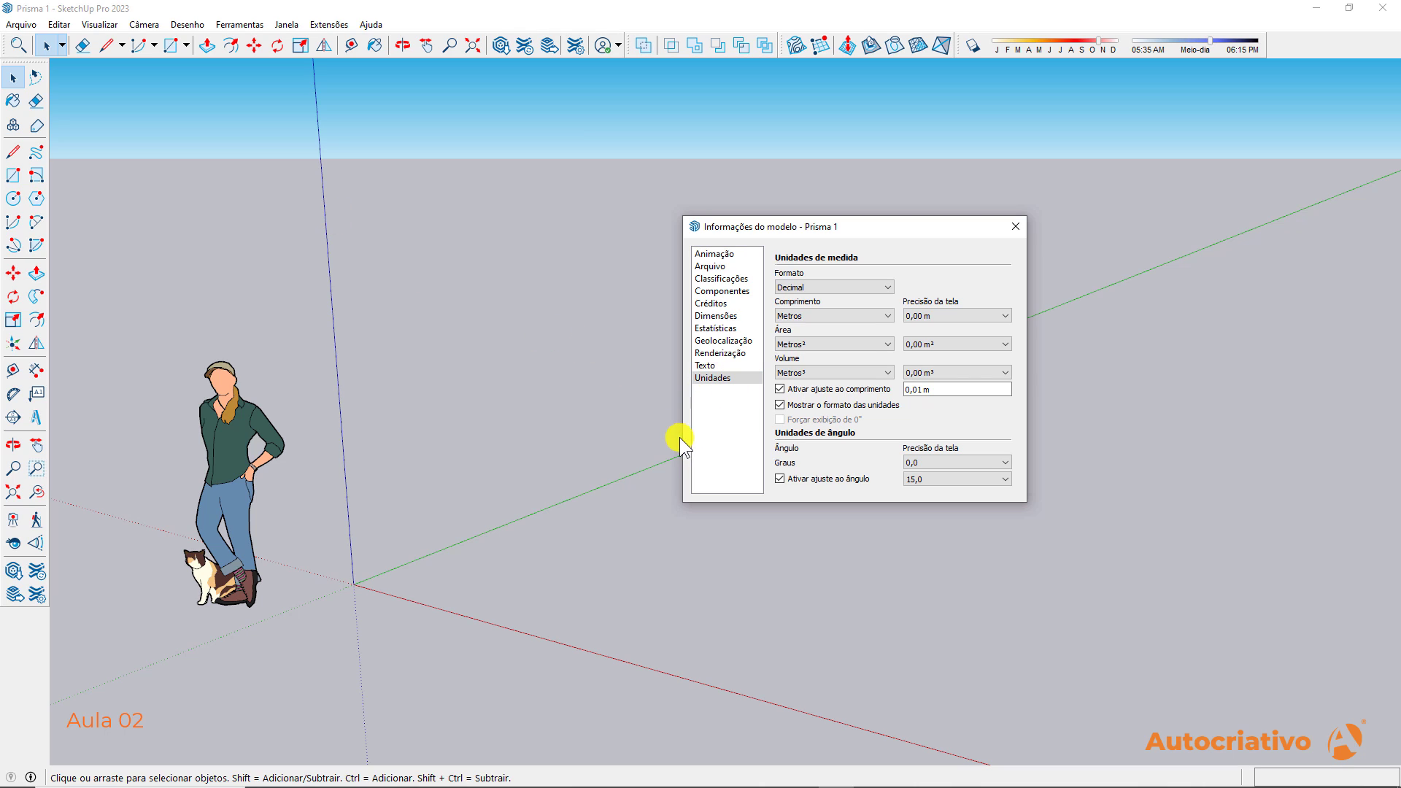
click(1015, 226)
middle_drag(799, 498, 787, 502)
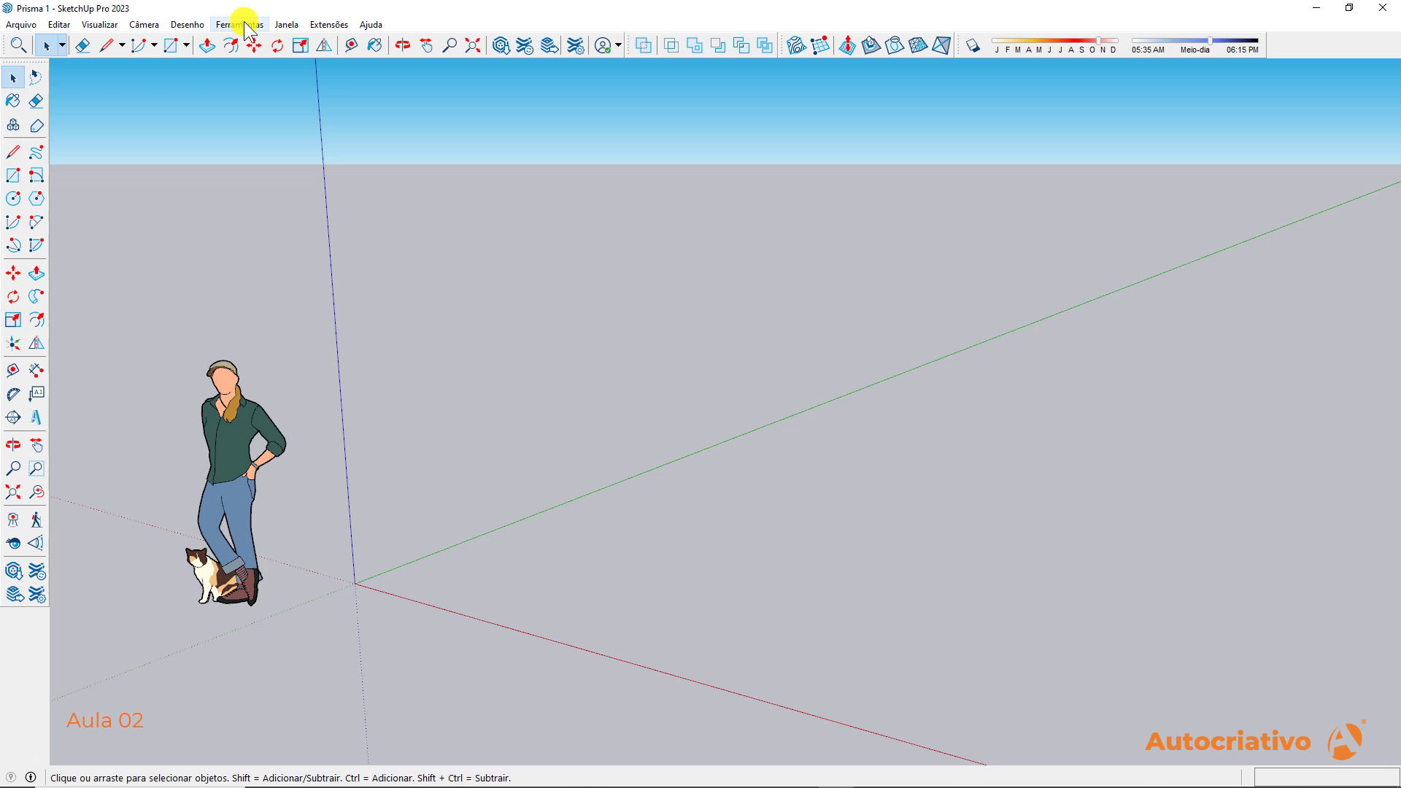
click(62, 24)
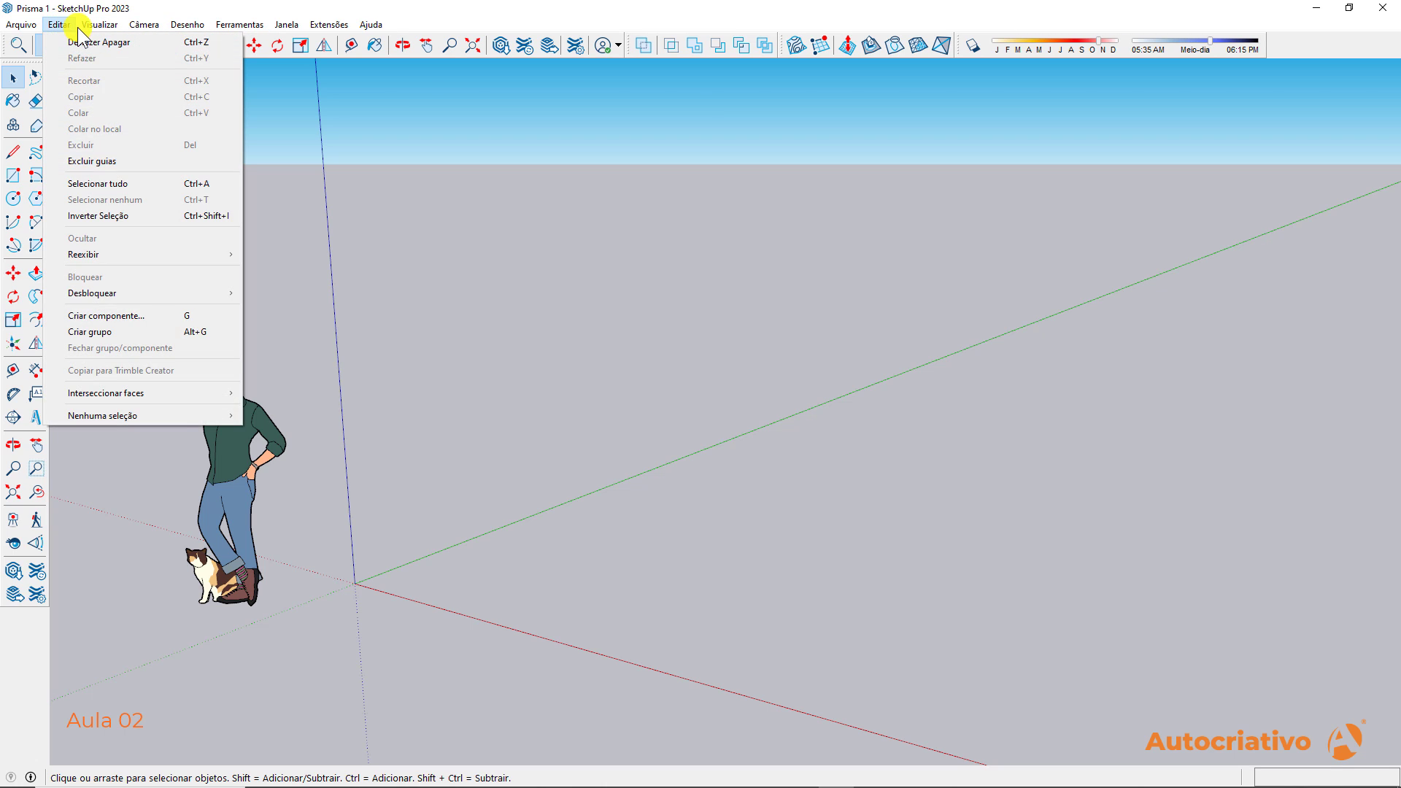
mouse_move(99, 24)
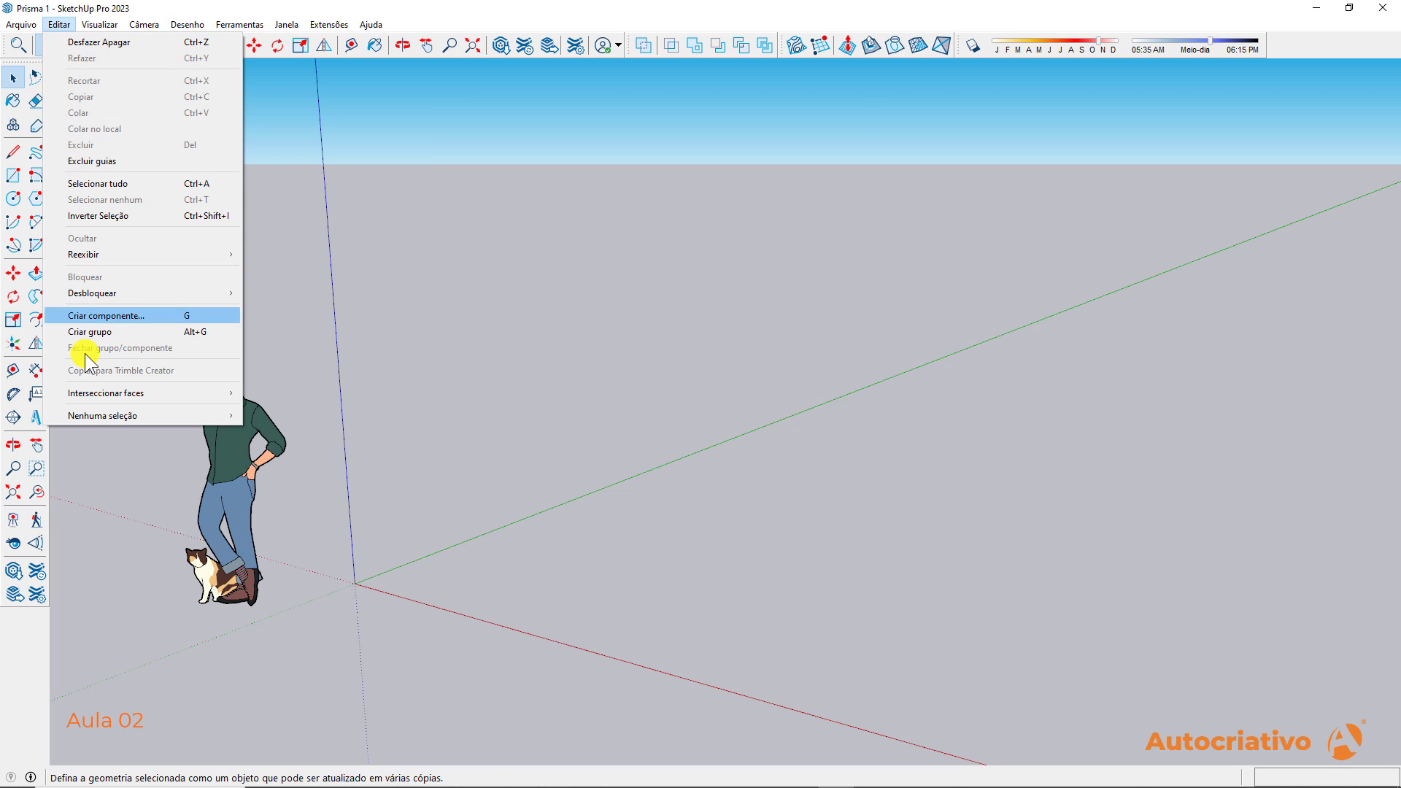
click(345, 349)
click(24, 25)
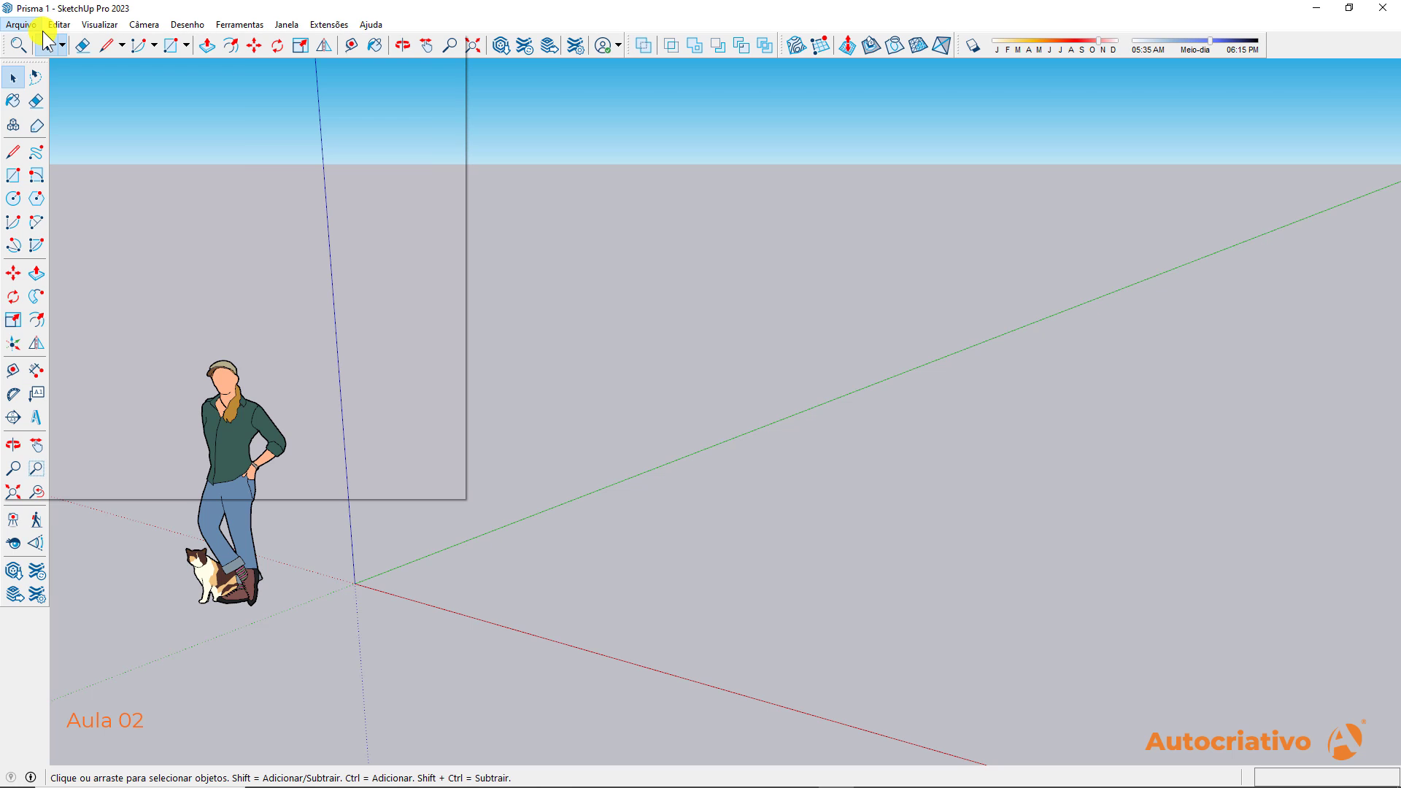
Examine the commands available for editing, viewing, camera, drawing and tools
mouse_move(46, 28)
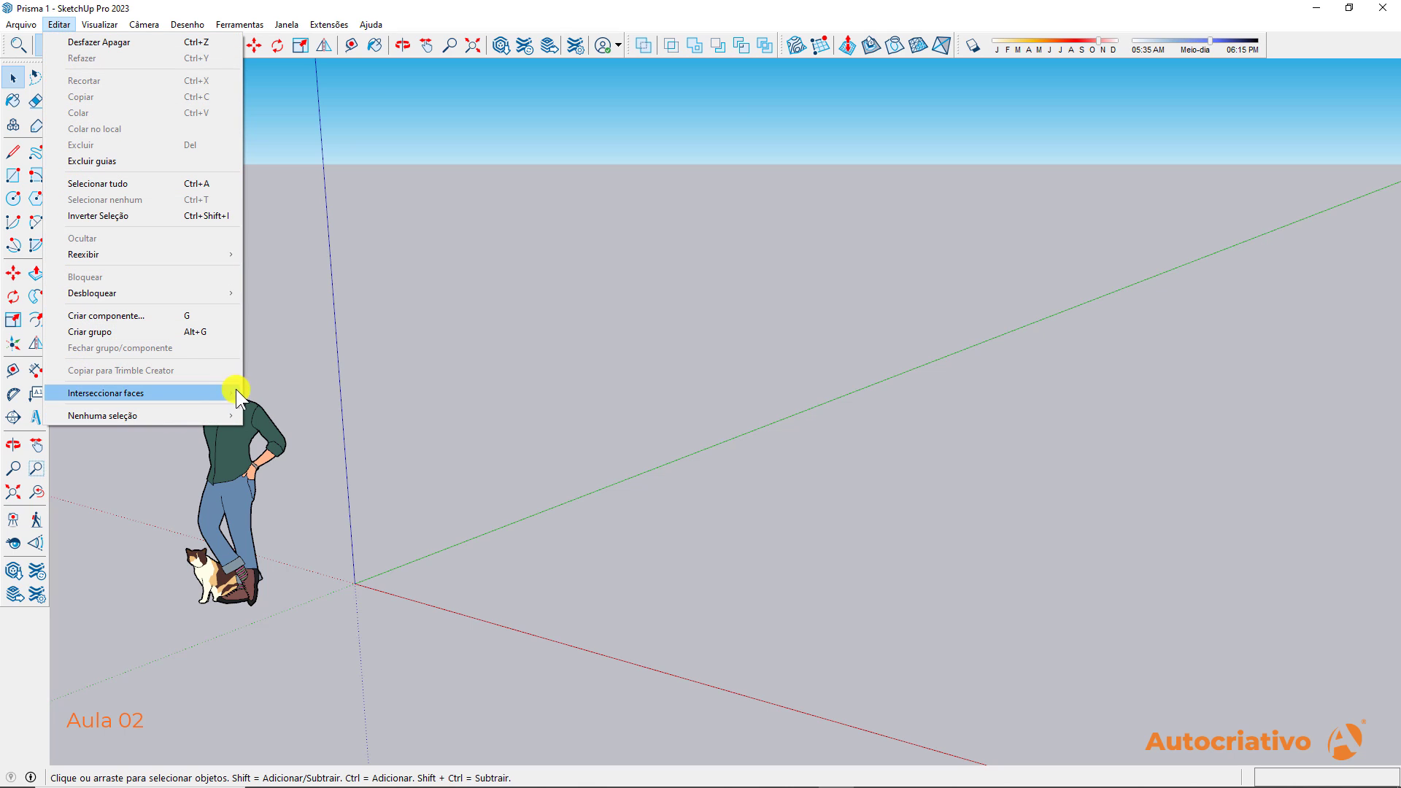
click(108, 23)
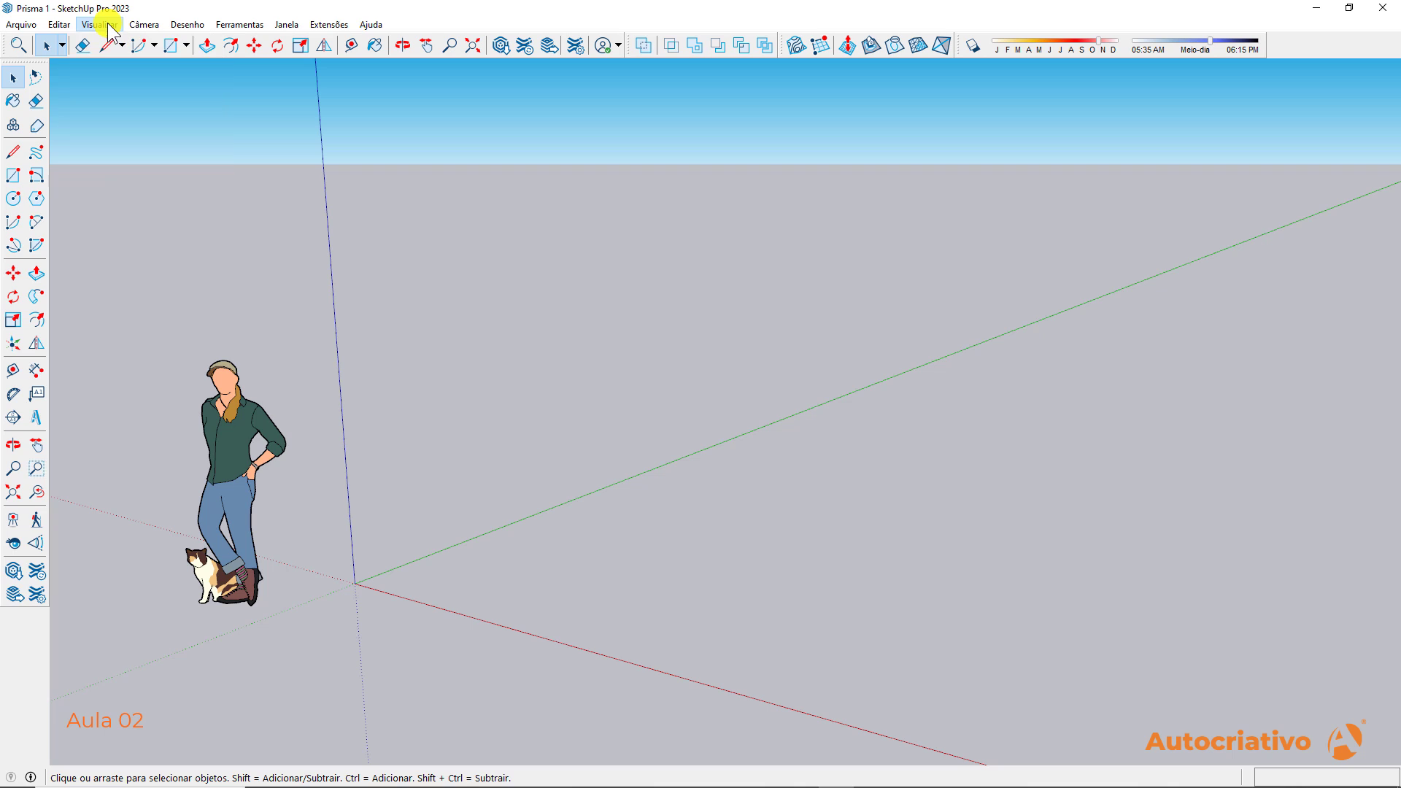
click(104, 24)
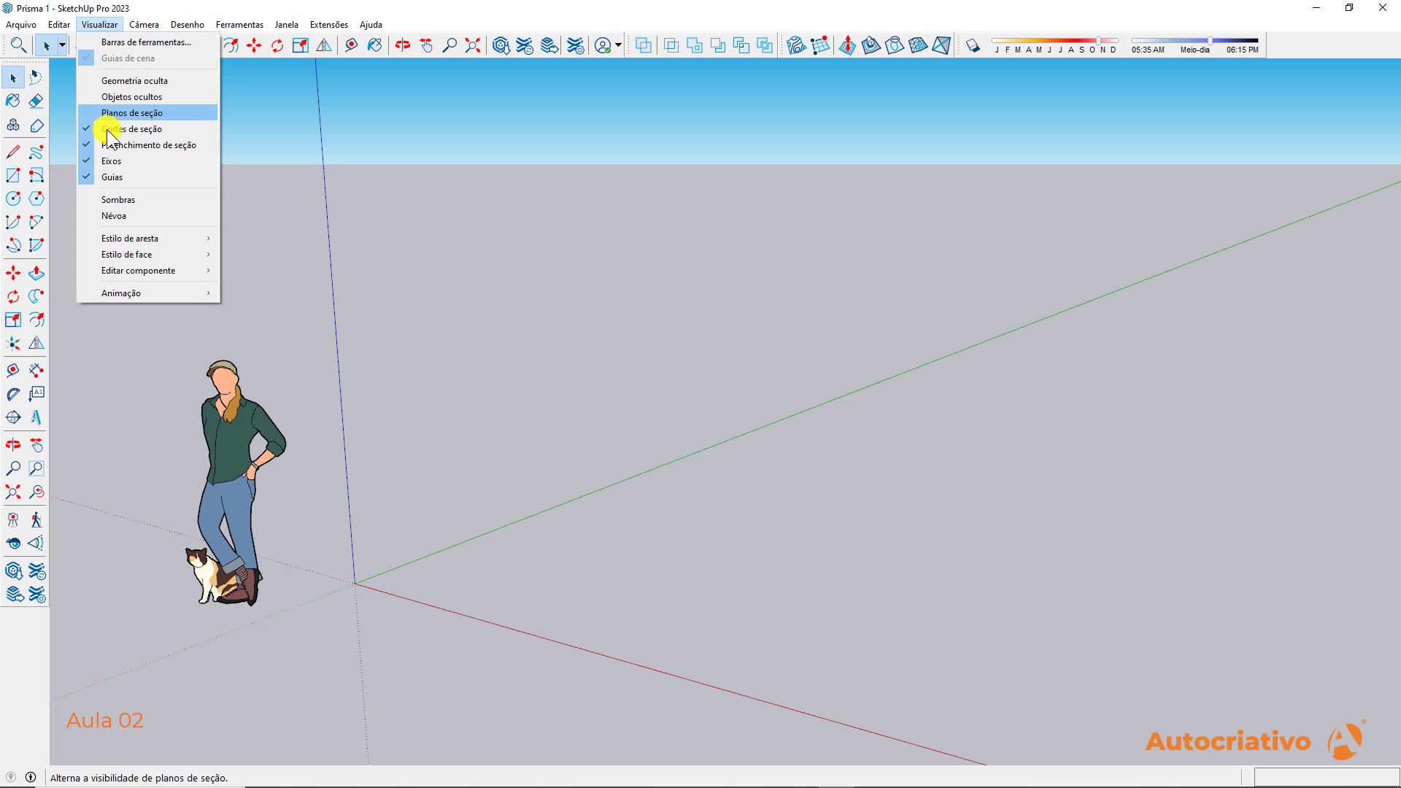
mouse_move(147, 24)
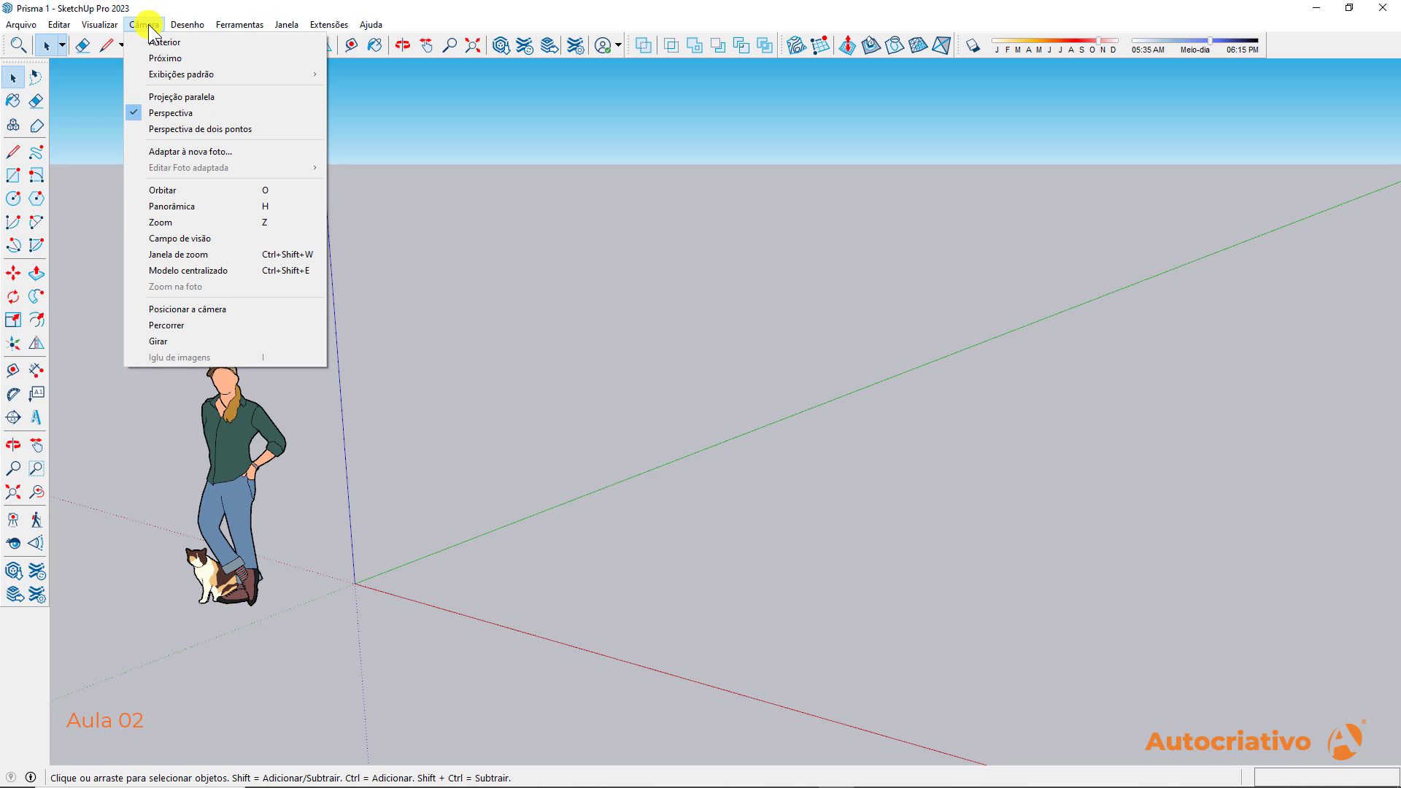
mouse_move(190, 26)
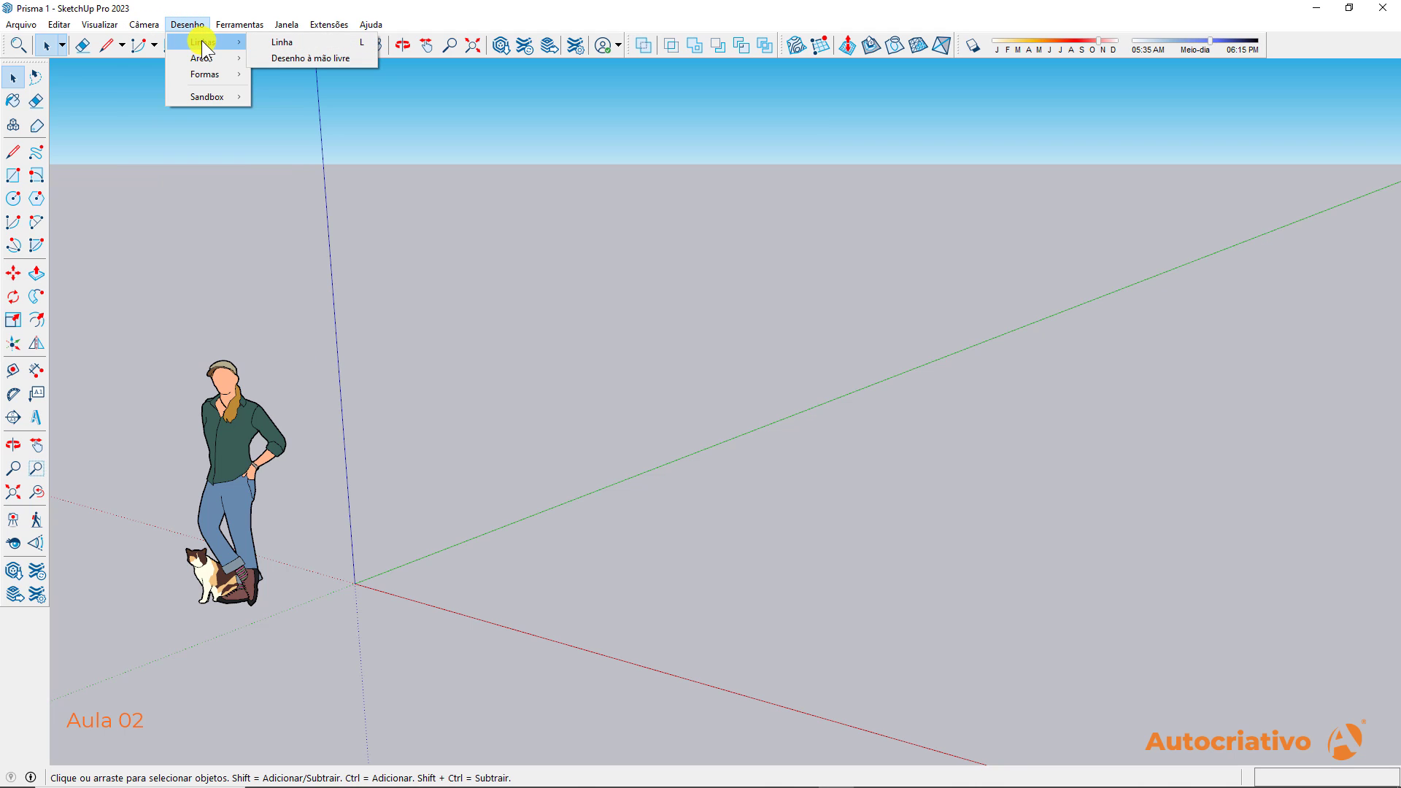
mouse_move(220, 76)
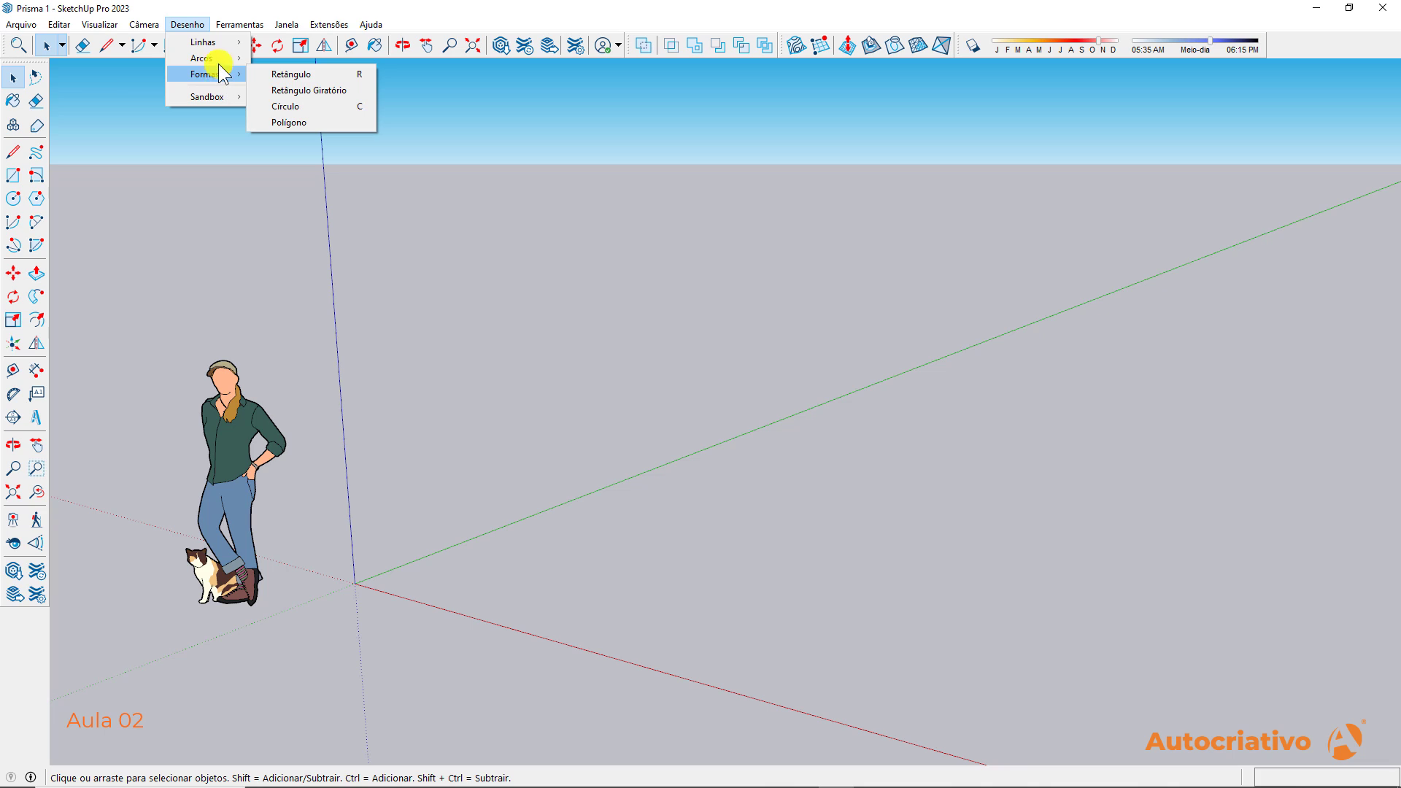
mouse_move(241, 26)
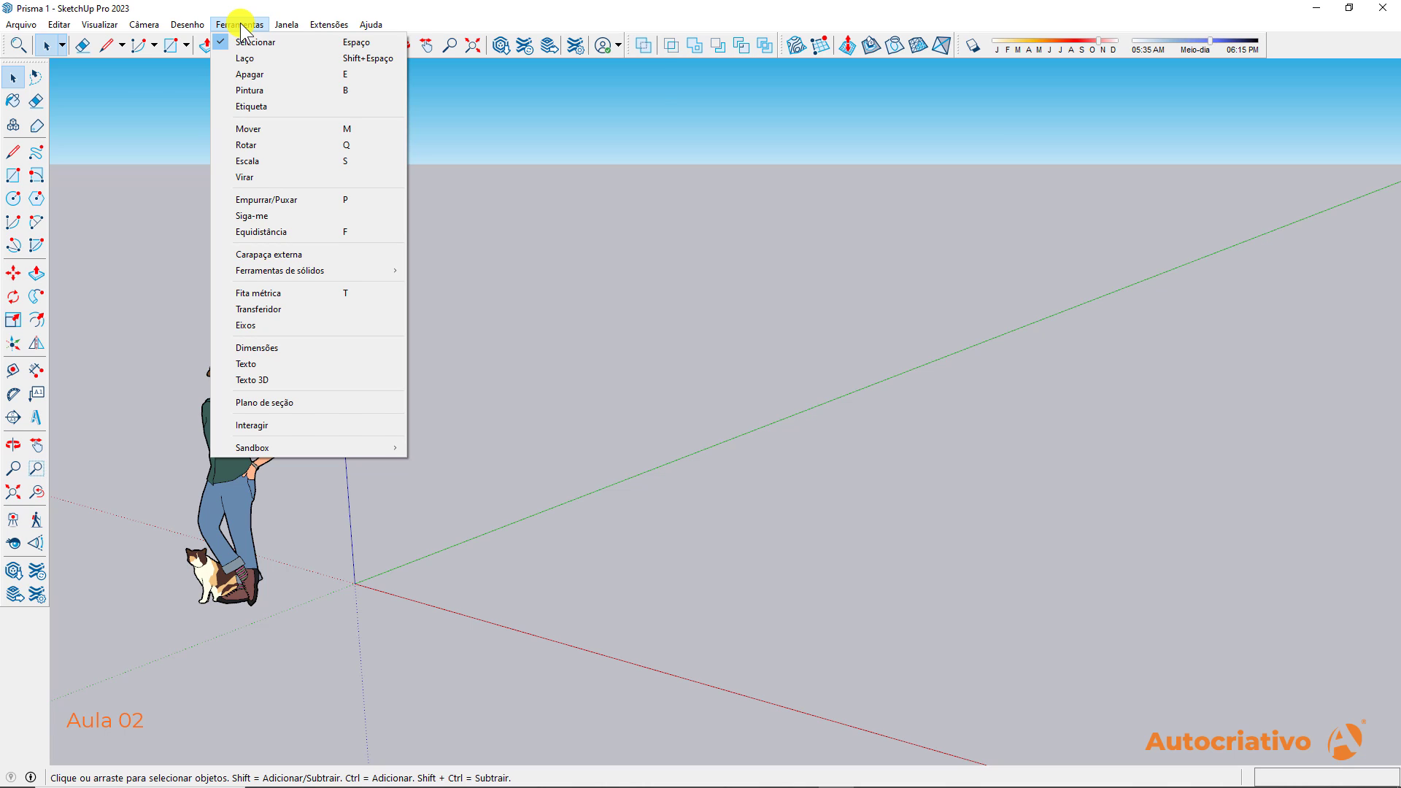
click(453, 329)
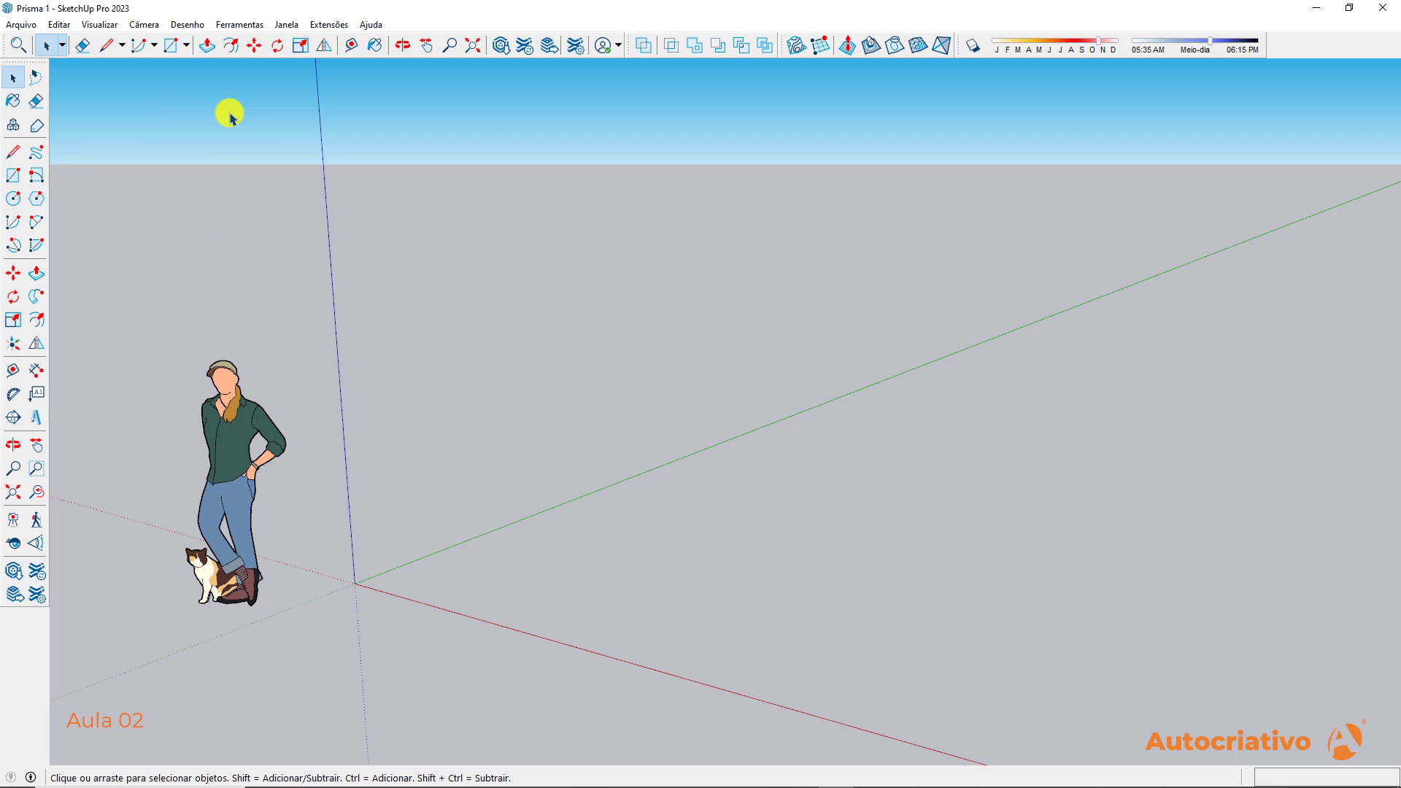
click(237, 25)
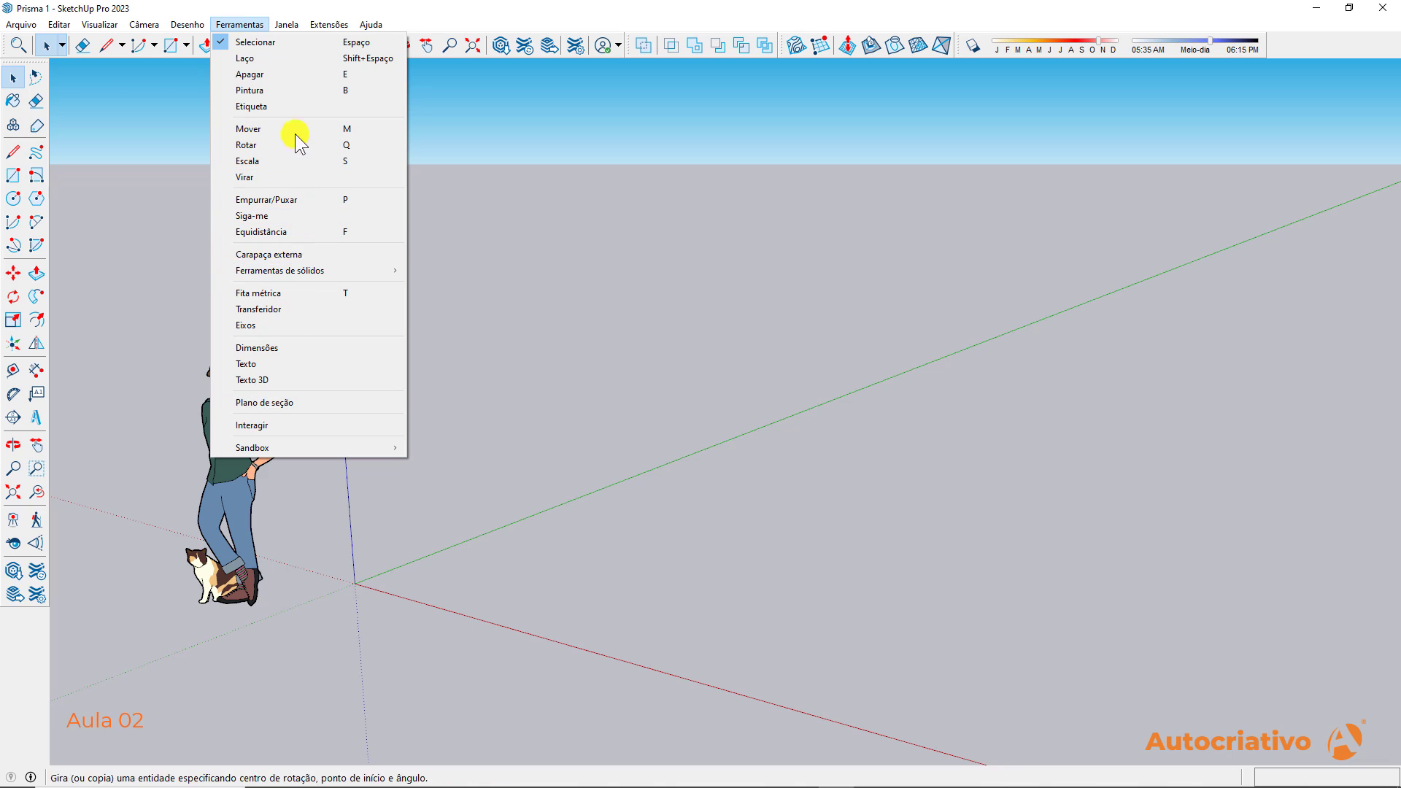
Review the model information on its units settings and close it again
click(284, 24)
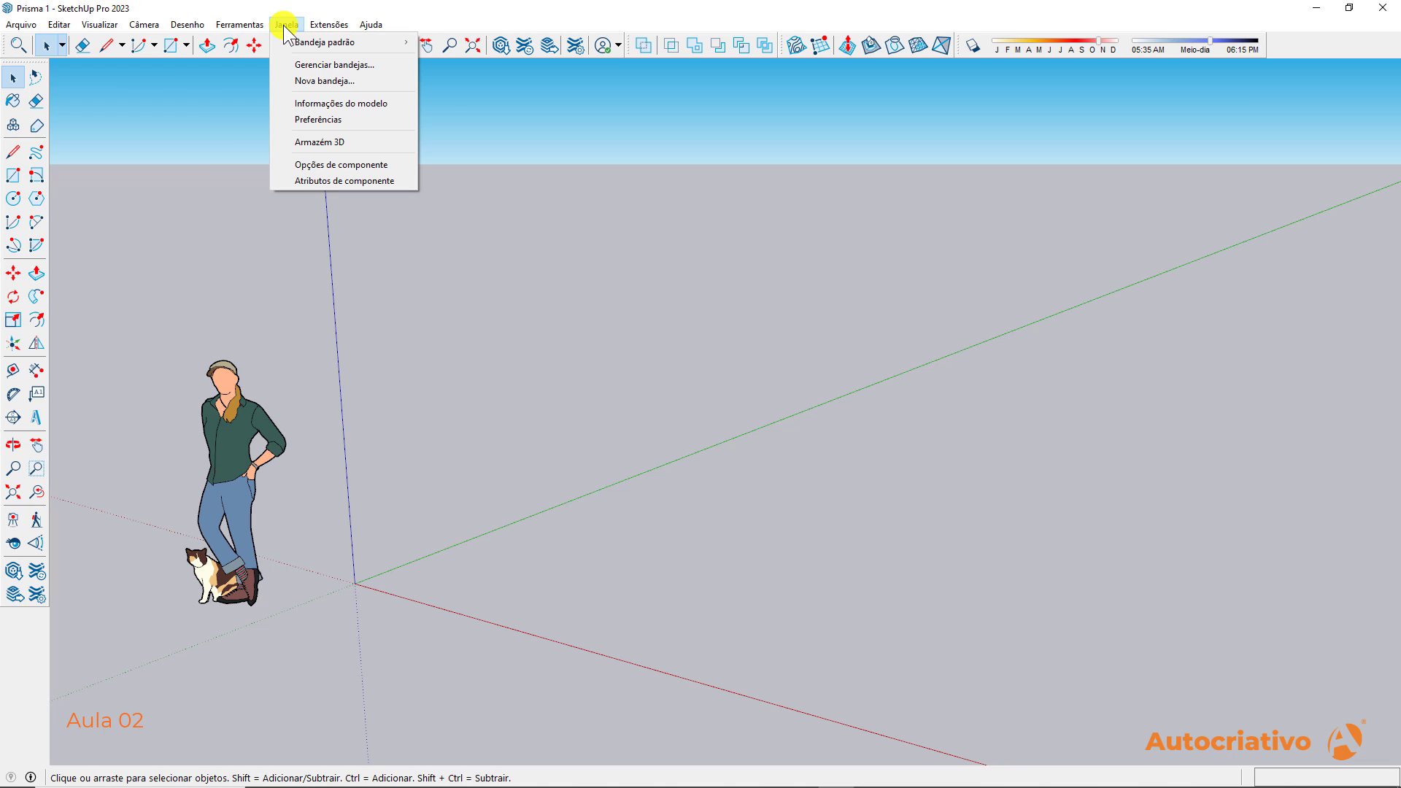
click(357, 103)
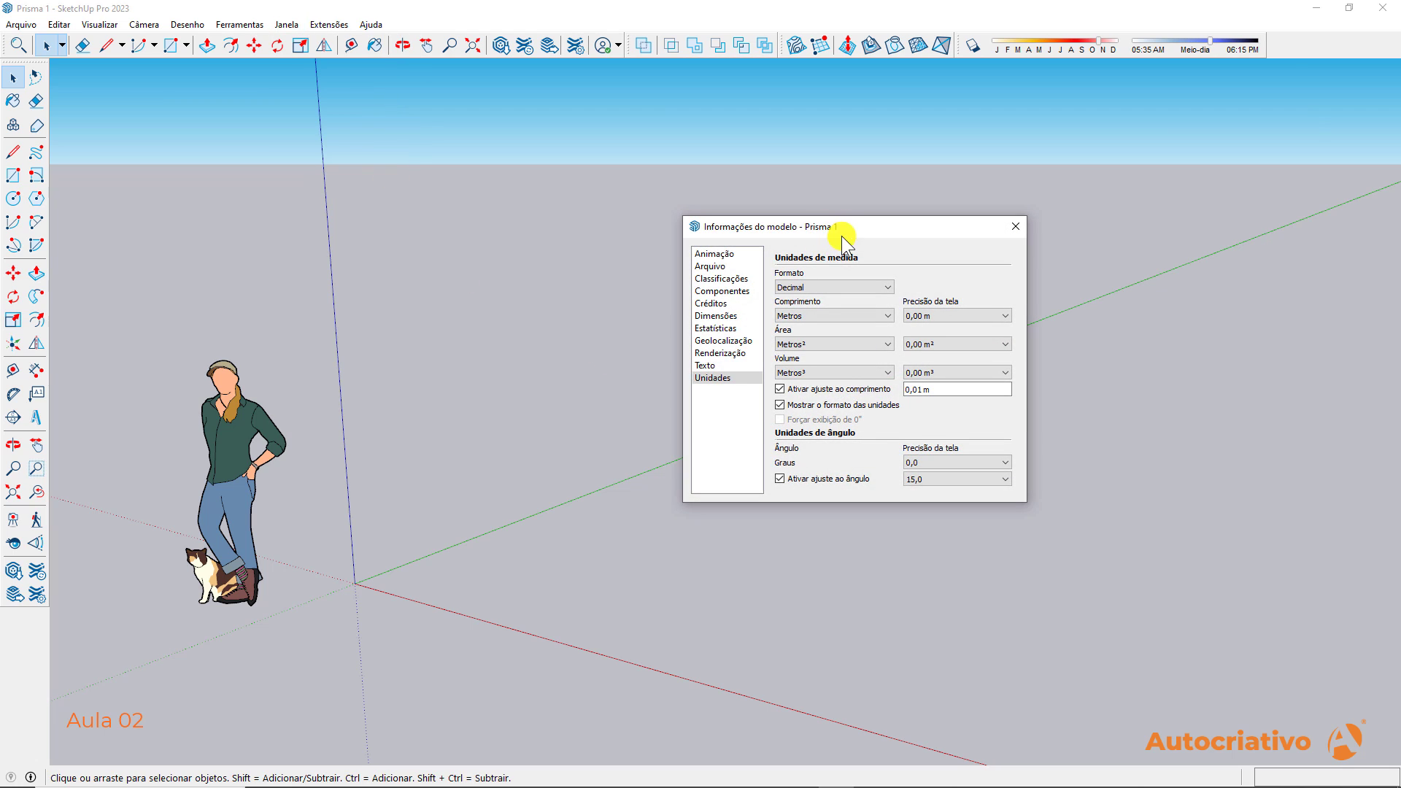
mouse_move(842, 235)
mouse_down()
mouse_move(854, 241)
mouse_move(844, 233)
mouse_up()
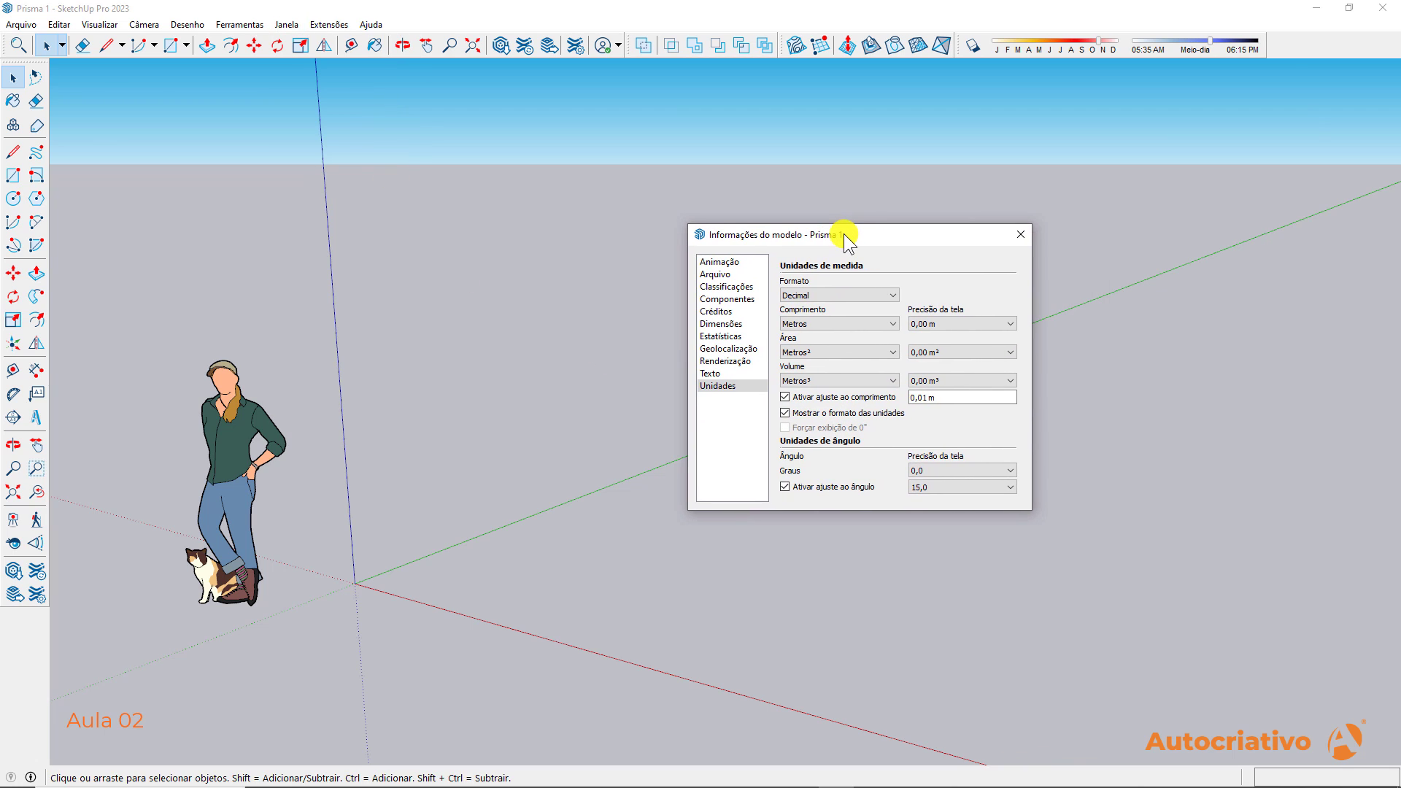
click(1021, 236)
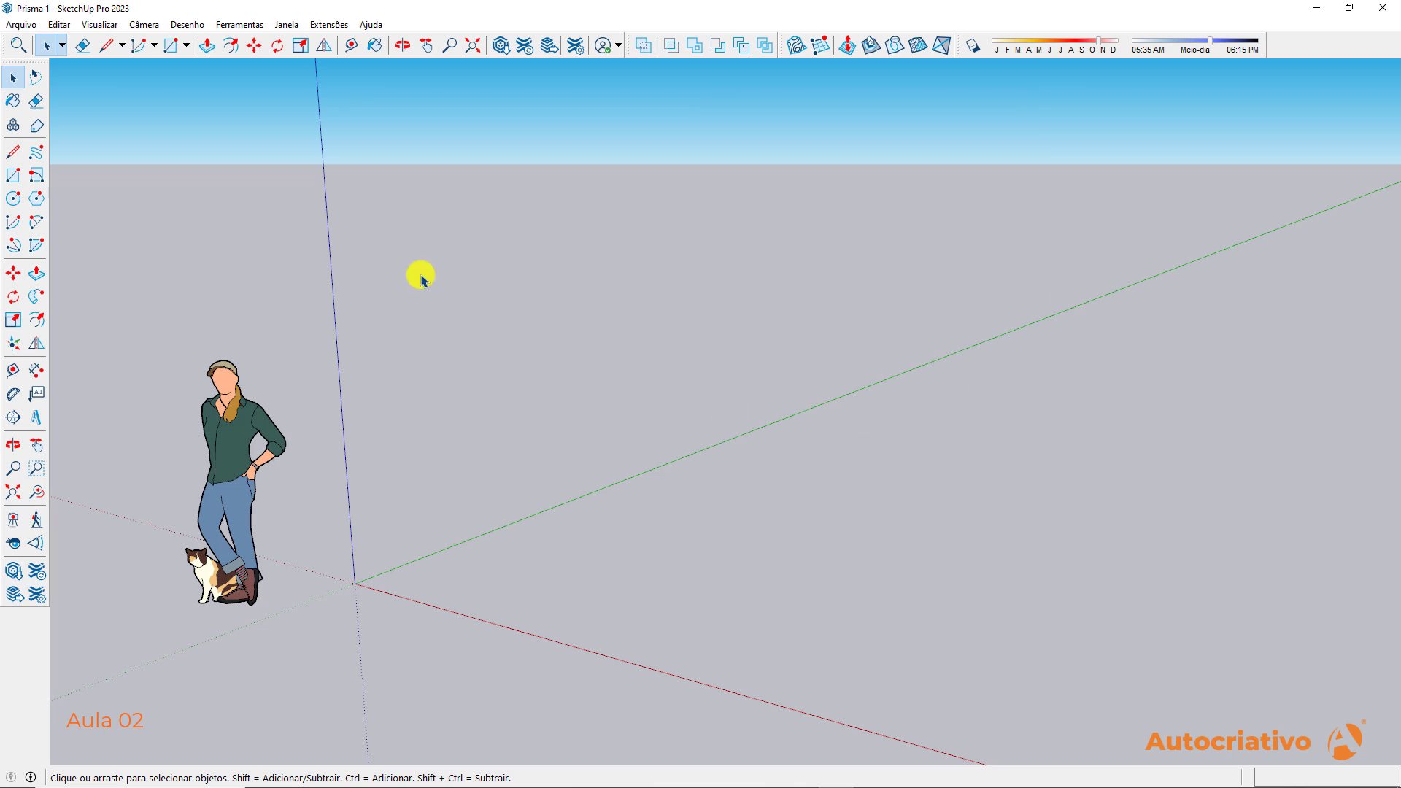
click(286, 25)
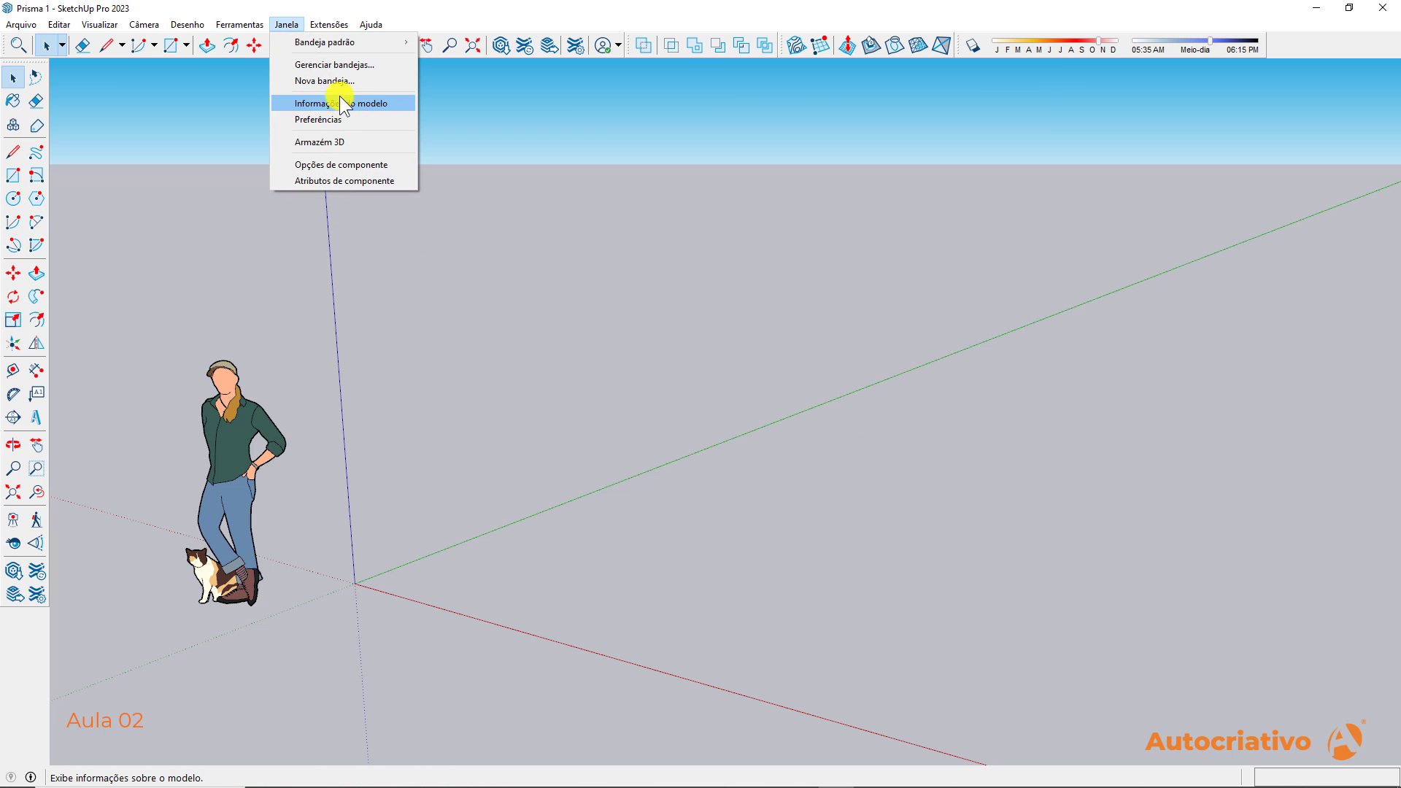
click(557, 303)
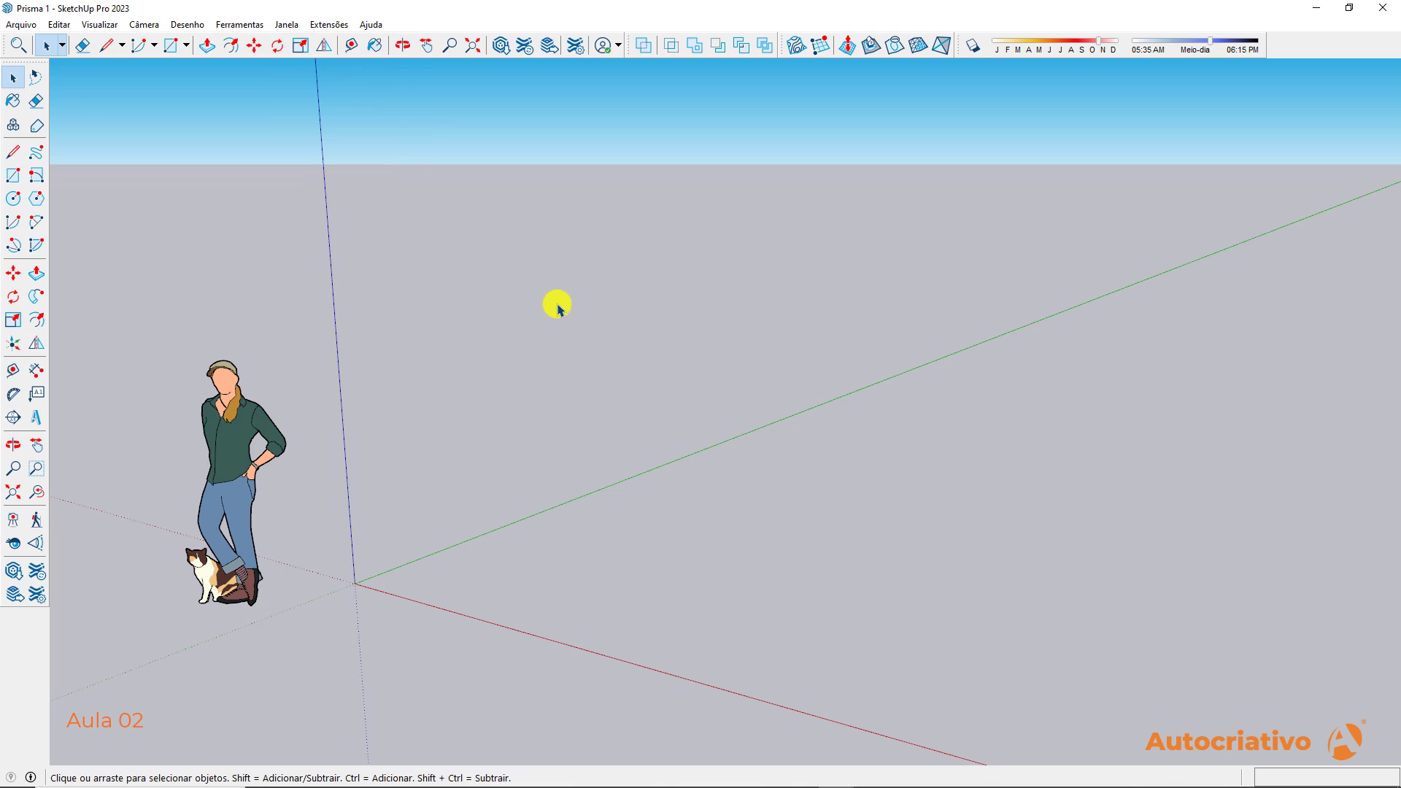
Examine the extension and help commands, and skim the file, editing, viewing, camera and drawing commands again
click(326, 25)
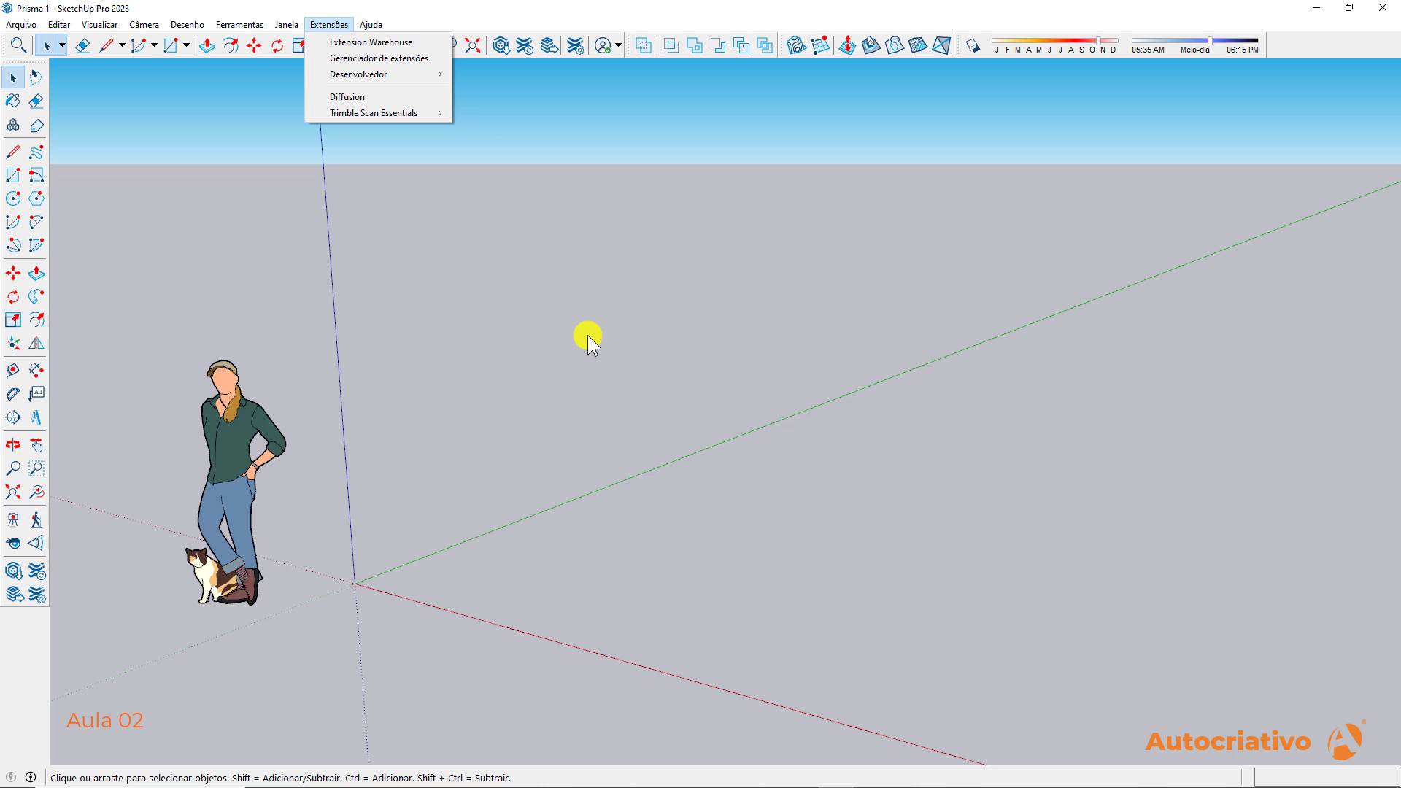
click(613, 370)
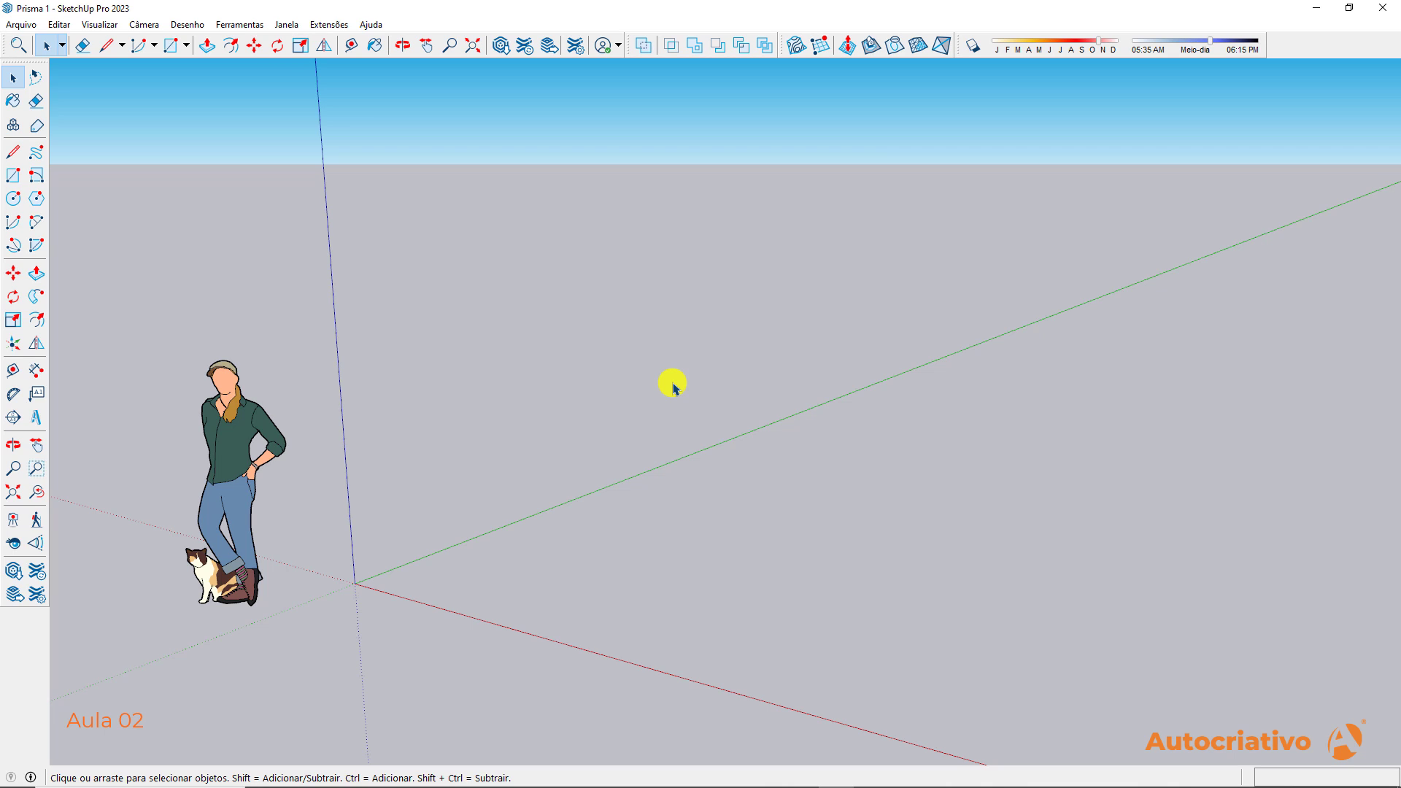
scroll(672, 410, down, 2)
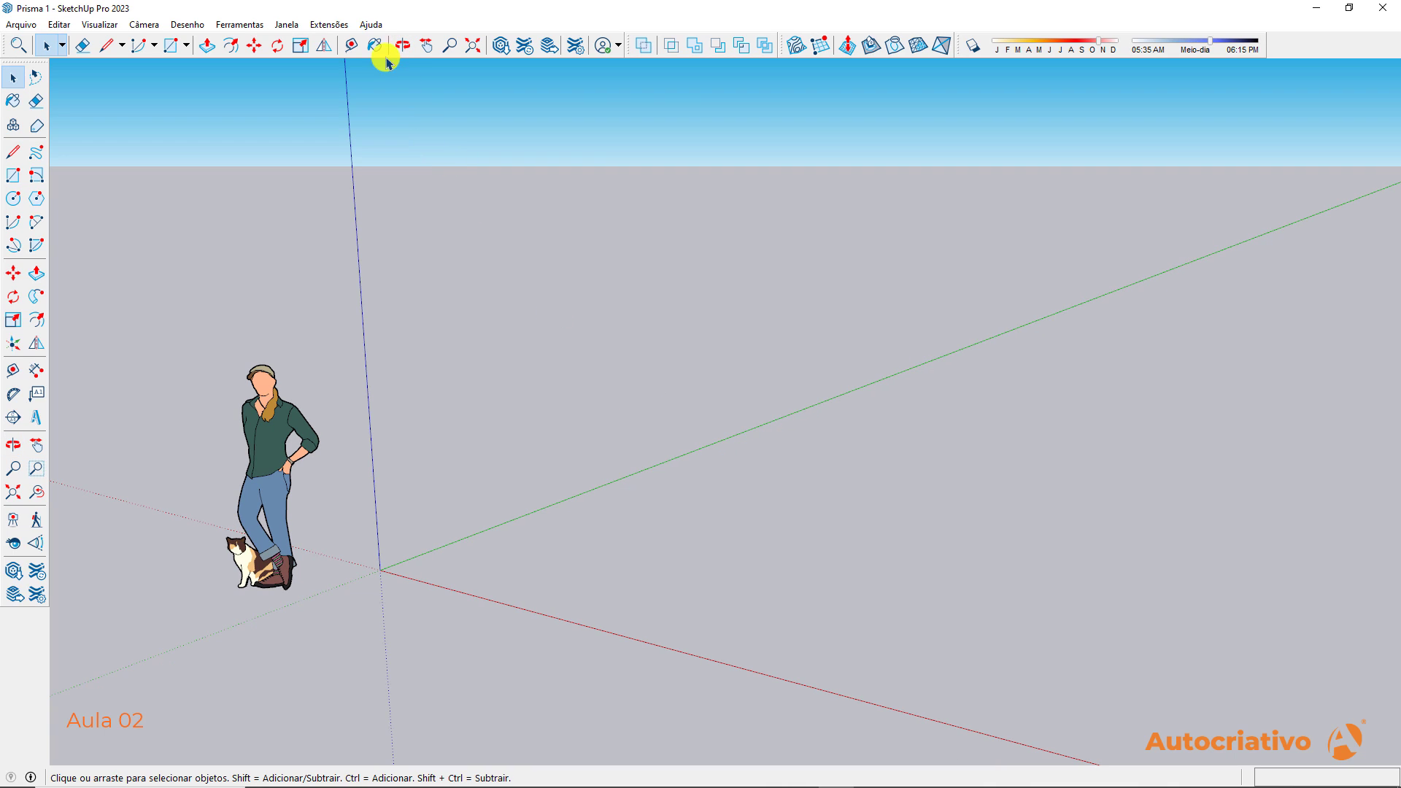
click(370, 25)
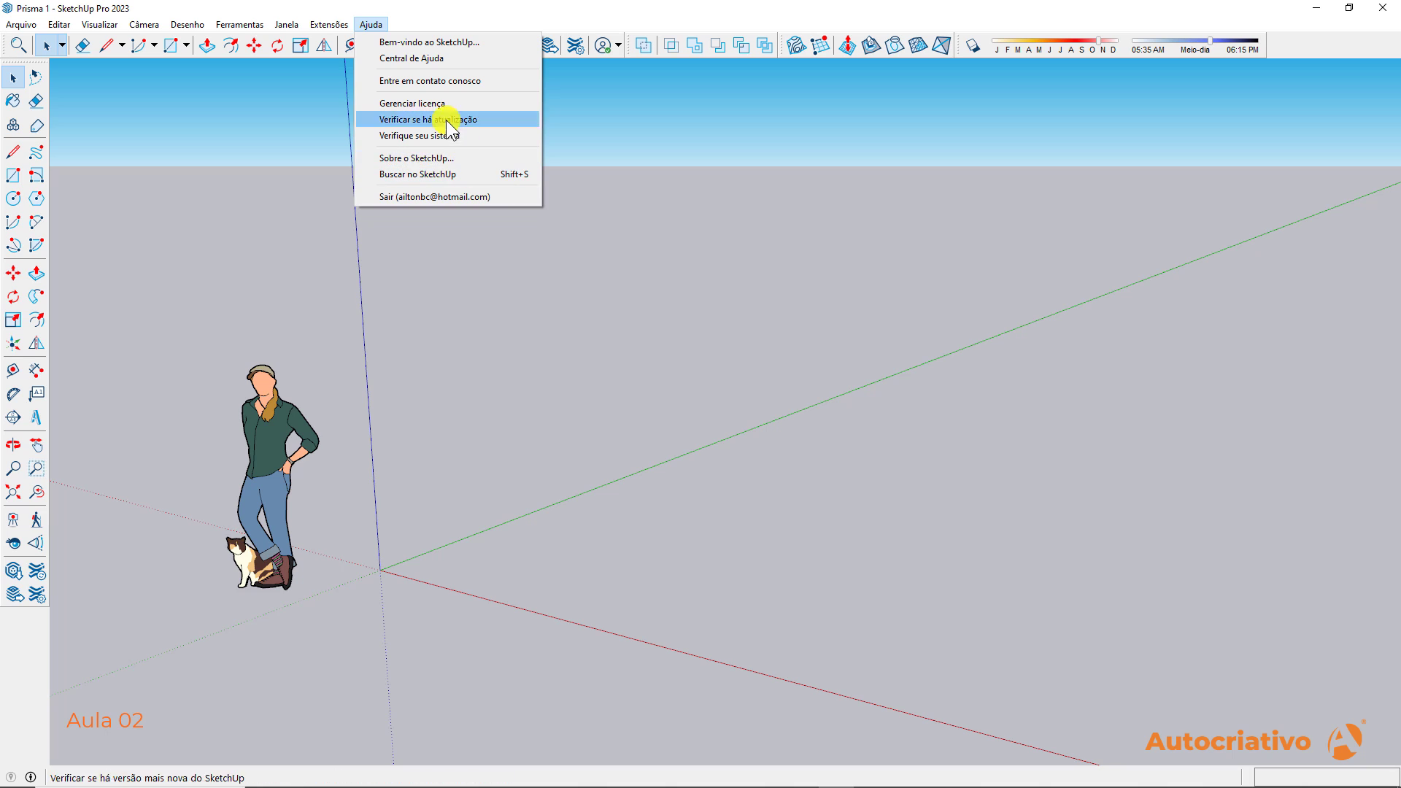
click(663, 345)
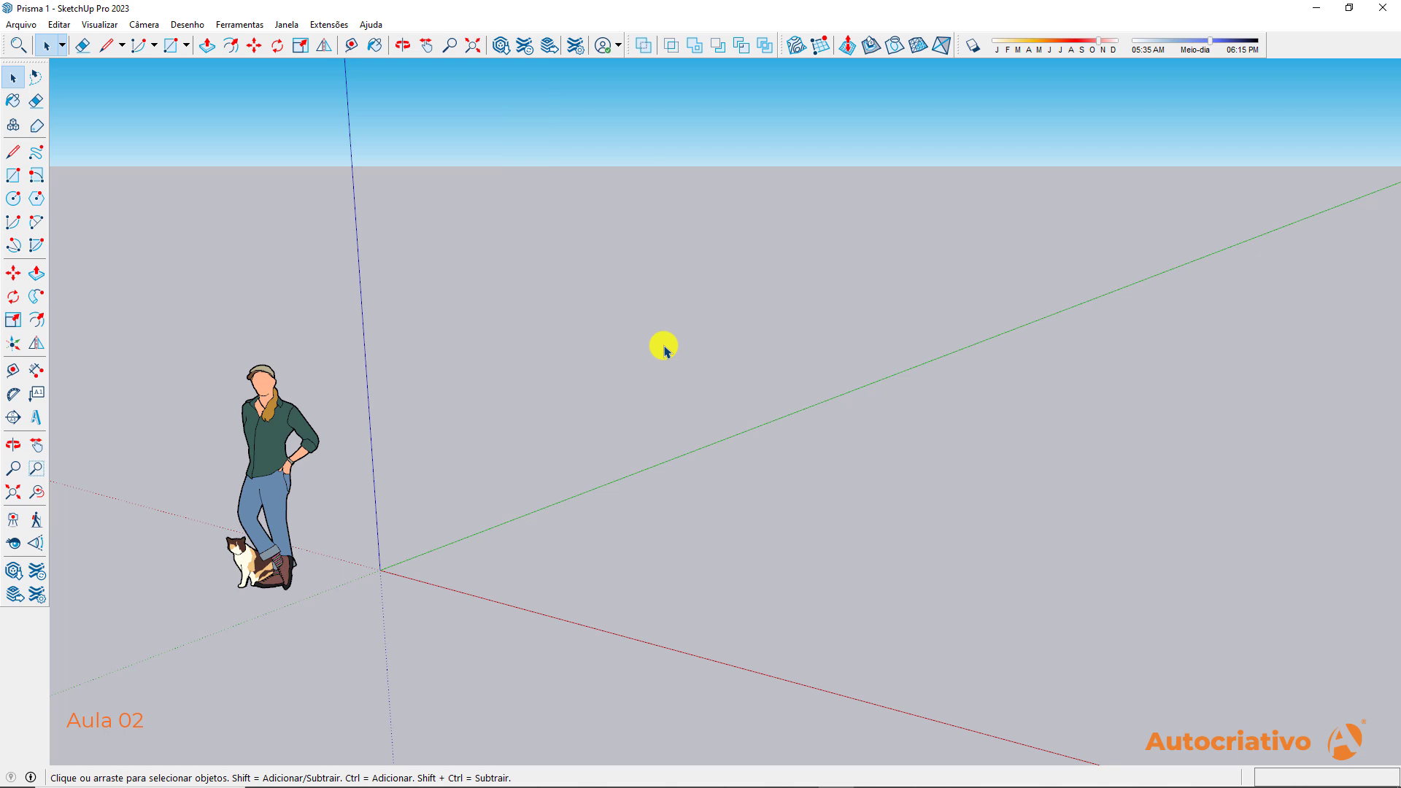
click(21, 25)
mouse_move(45, 26)
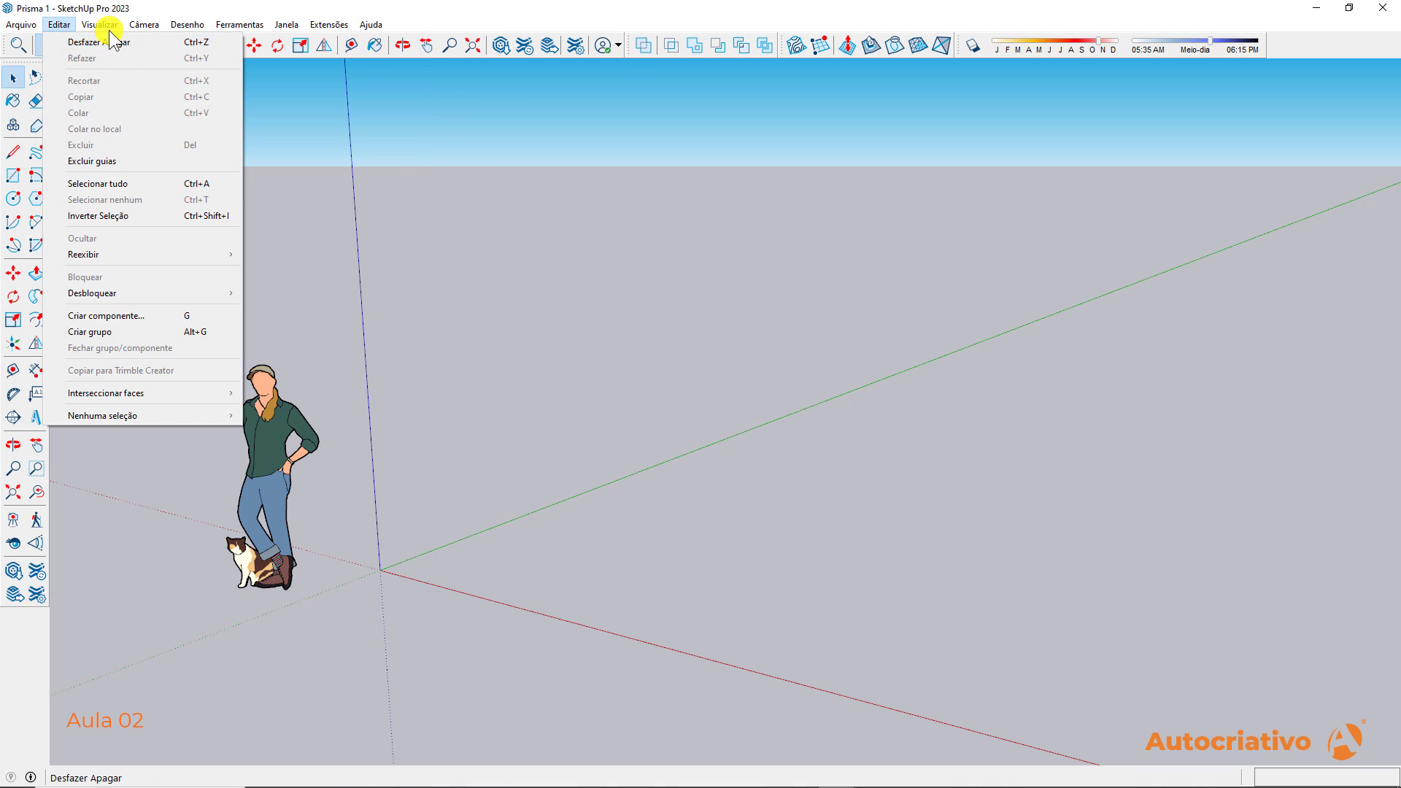
mouse_move(106, 28)
mouse_move(152, 25)
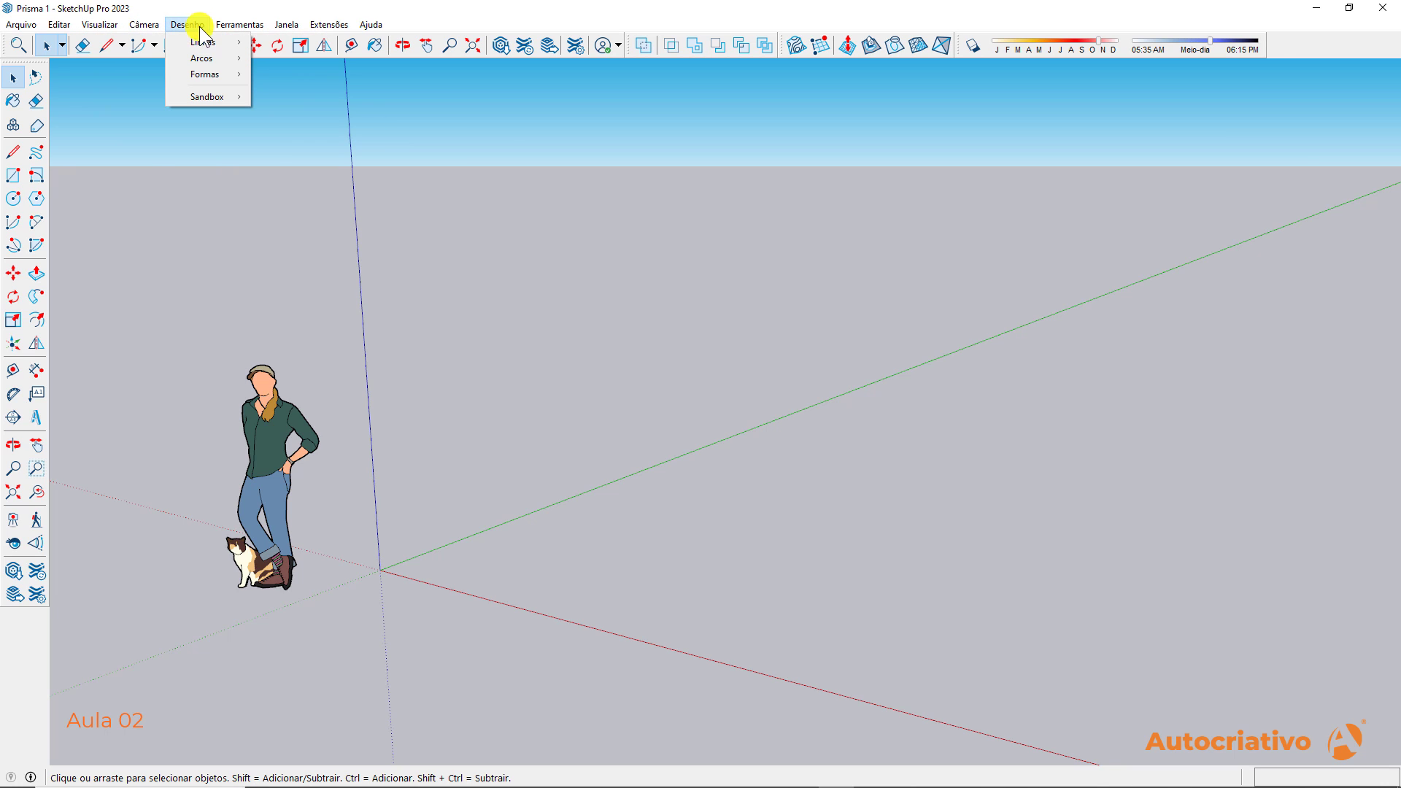
click(592, 305)
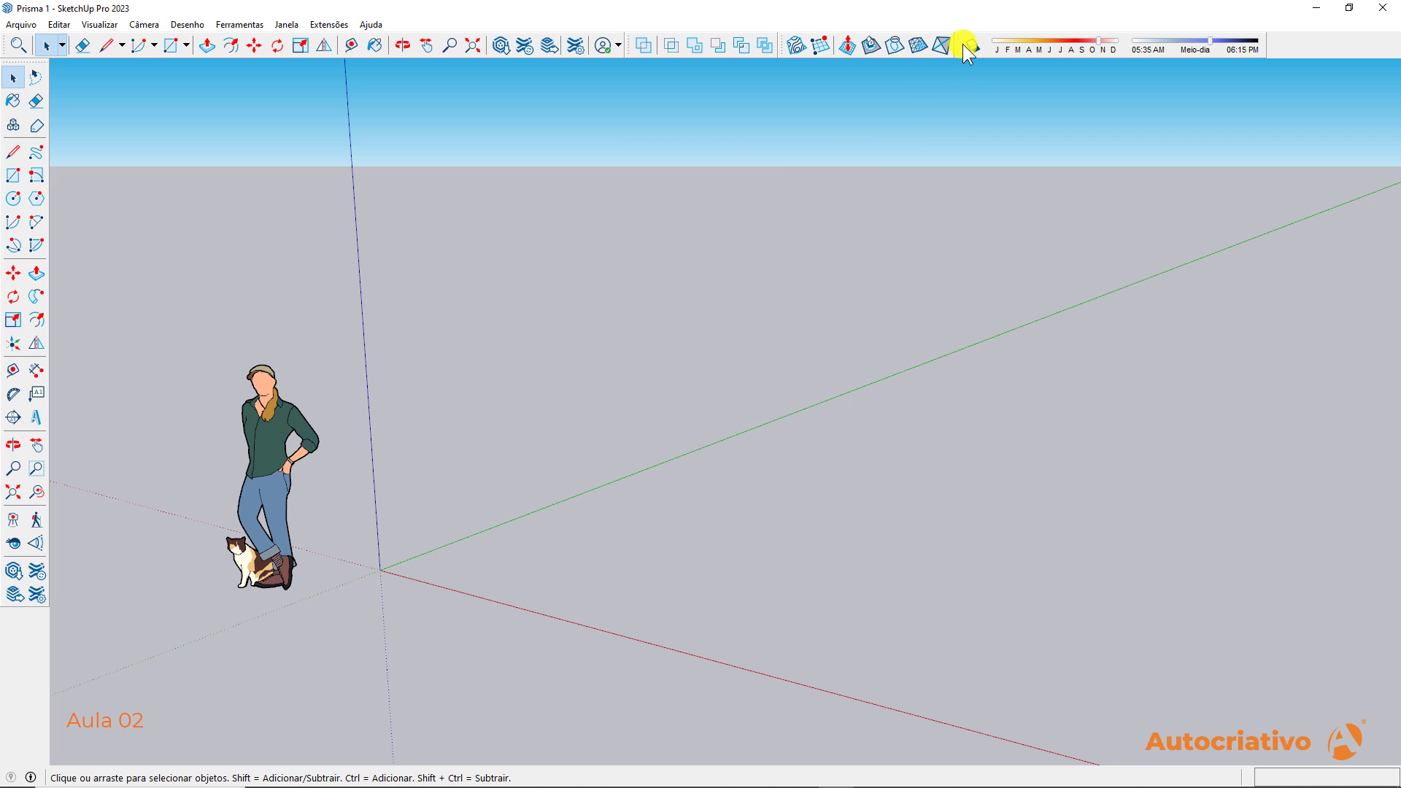
Undock and close the Sombras, Sandbox and Ferramentas de sólidos toolbars
drag(964, 44, 939, 146)
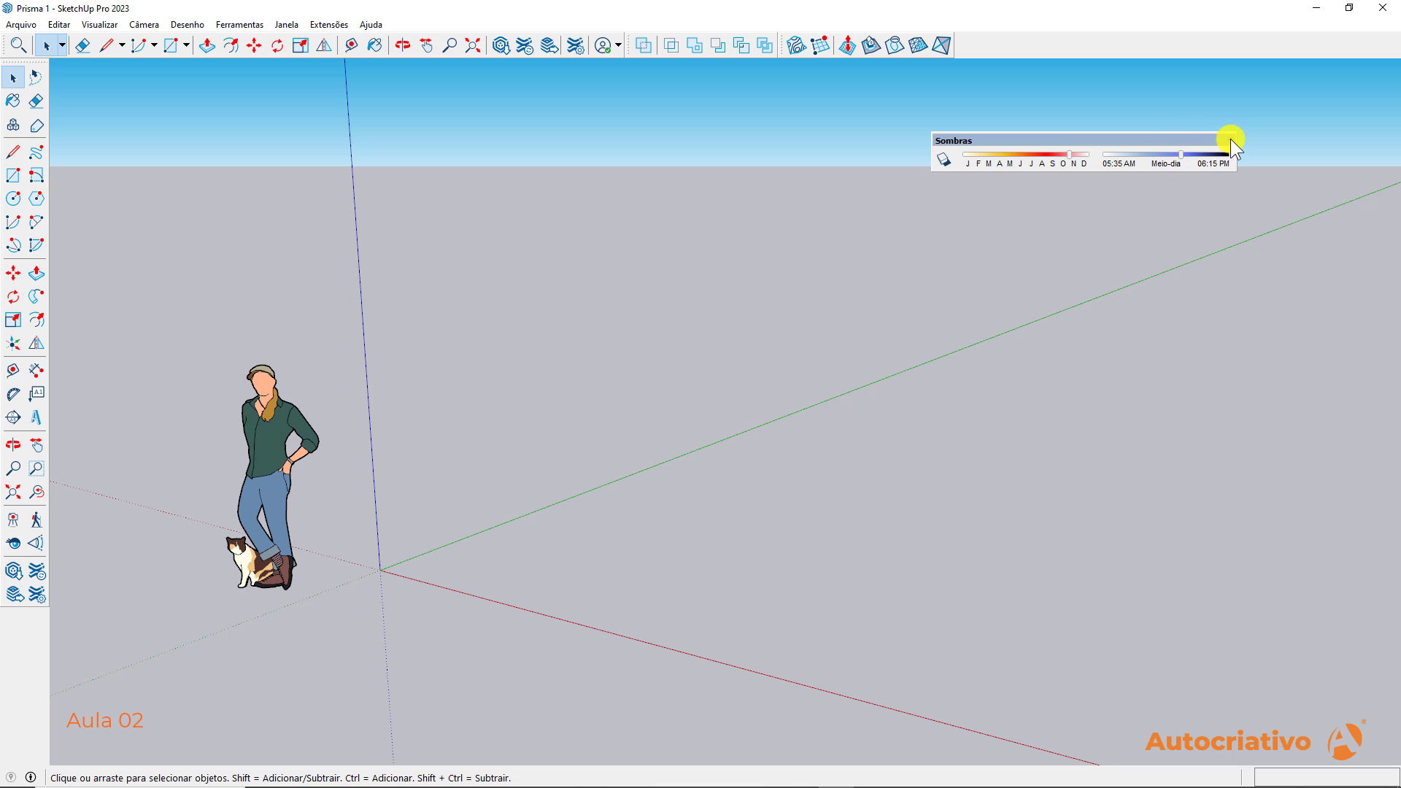
drag(1231, 139, 813, 136)
click(939, 136)
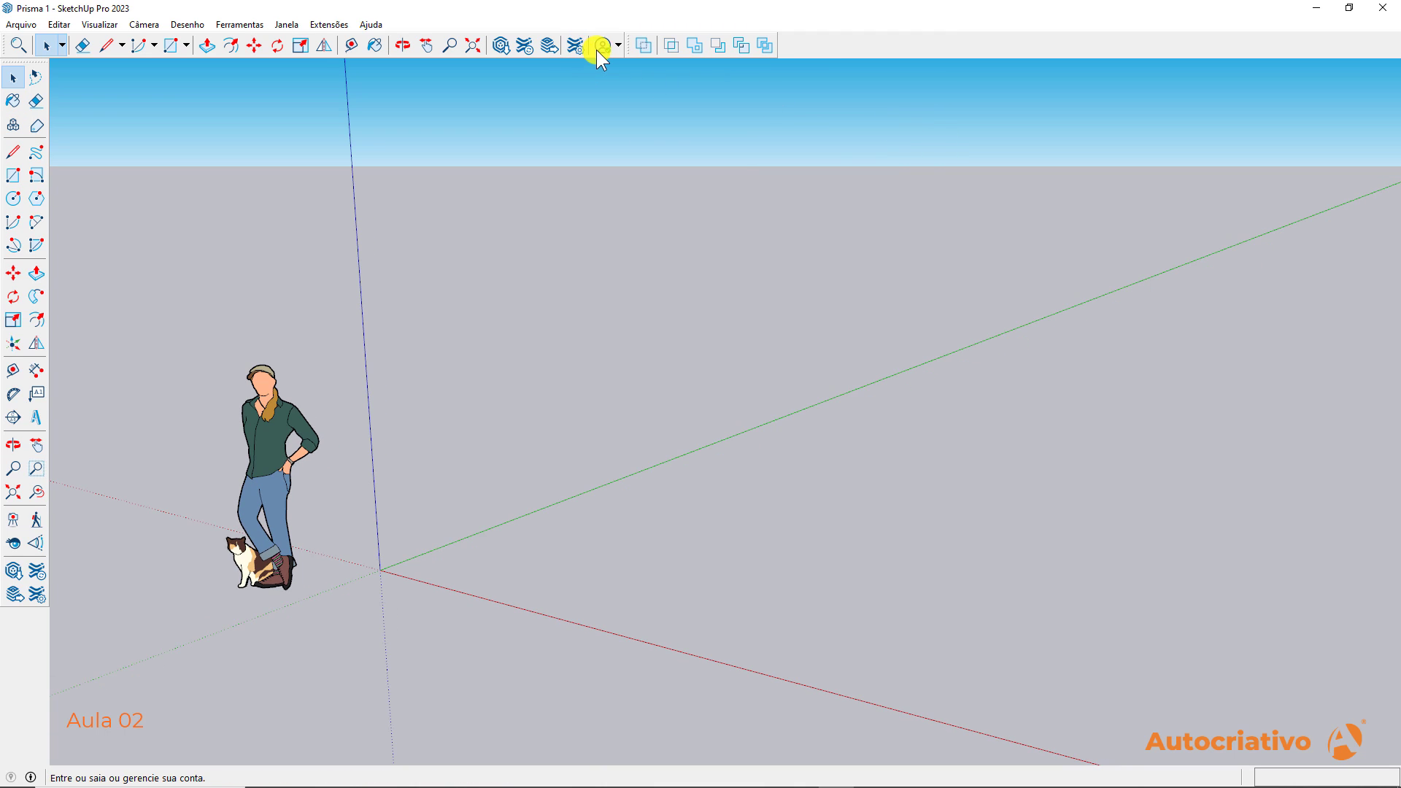
drag(632, 46, 631, 138)
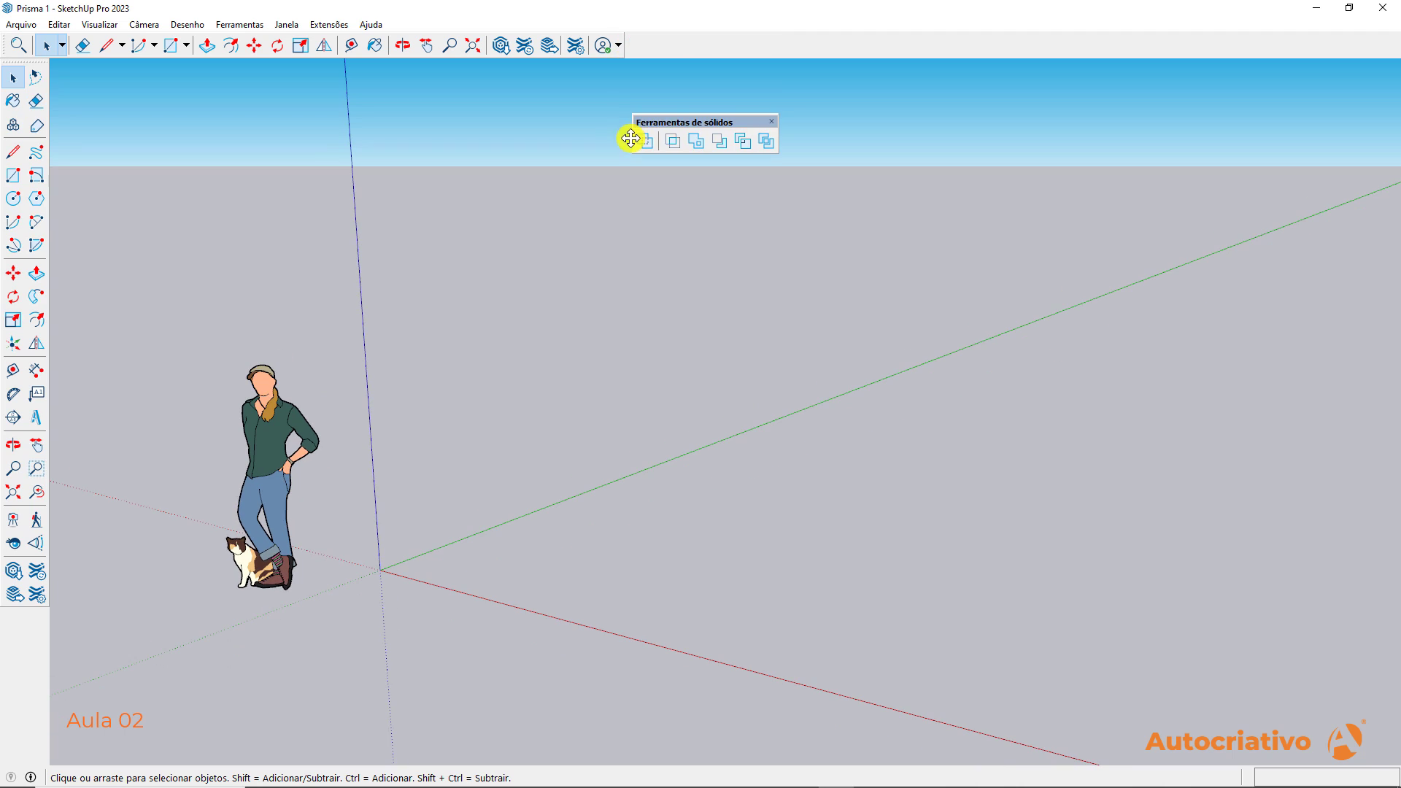
click(773, 121)
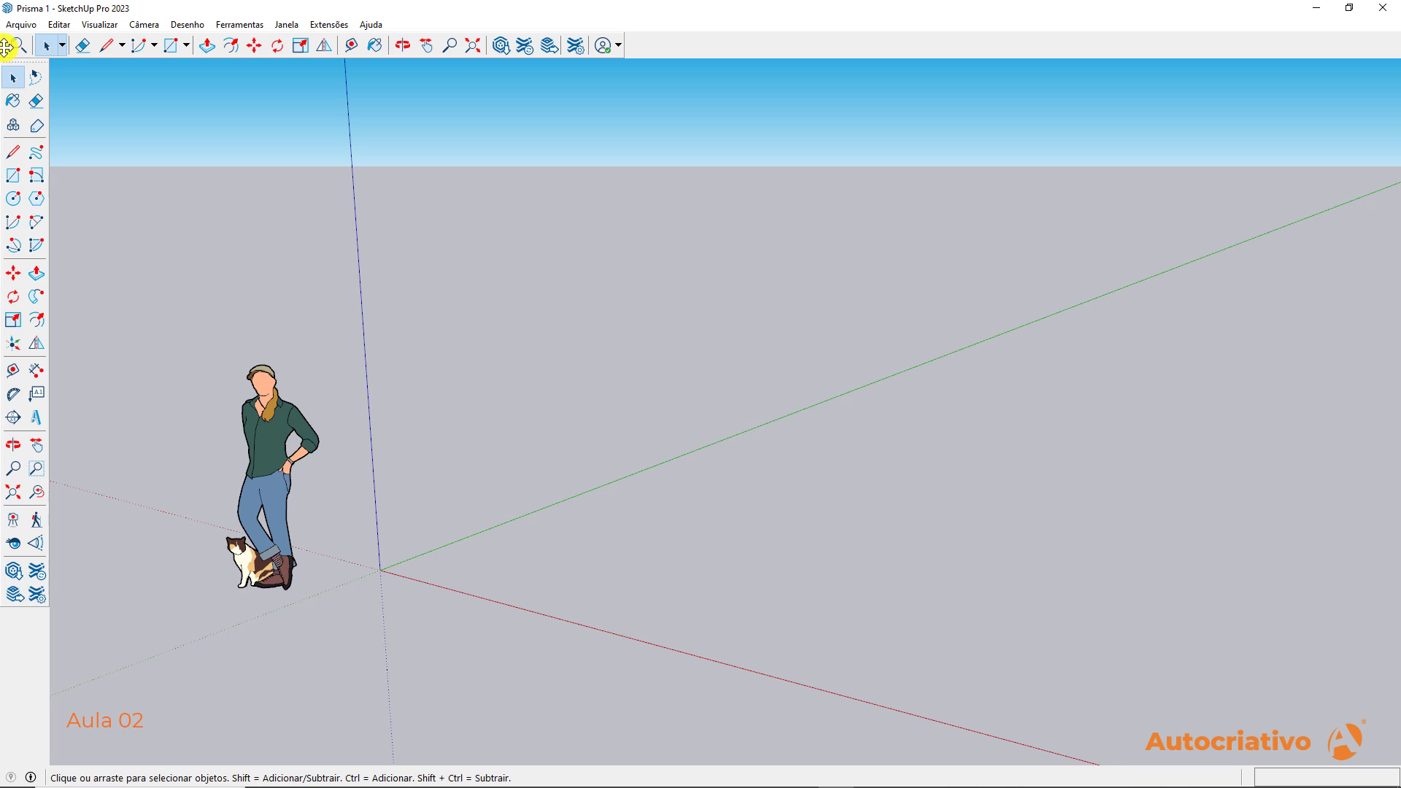
Undock and close the Primeiros Passos toolbar and the large tool set so no toolbars are shown
drag(6, 47, 431, 223)
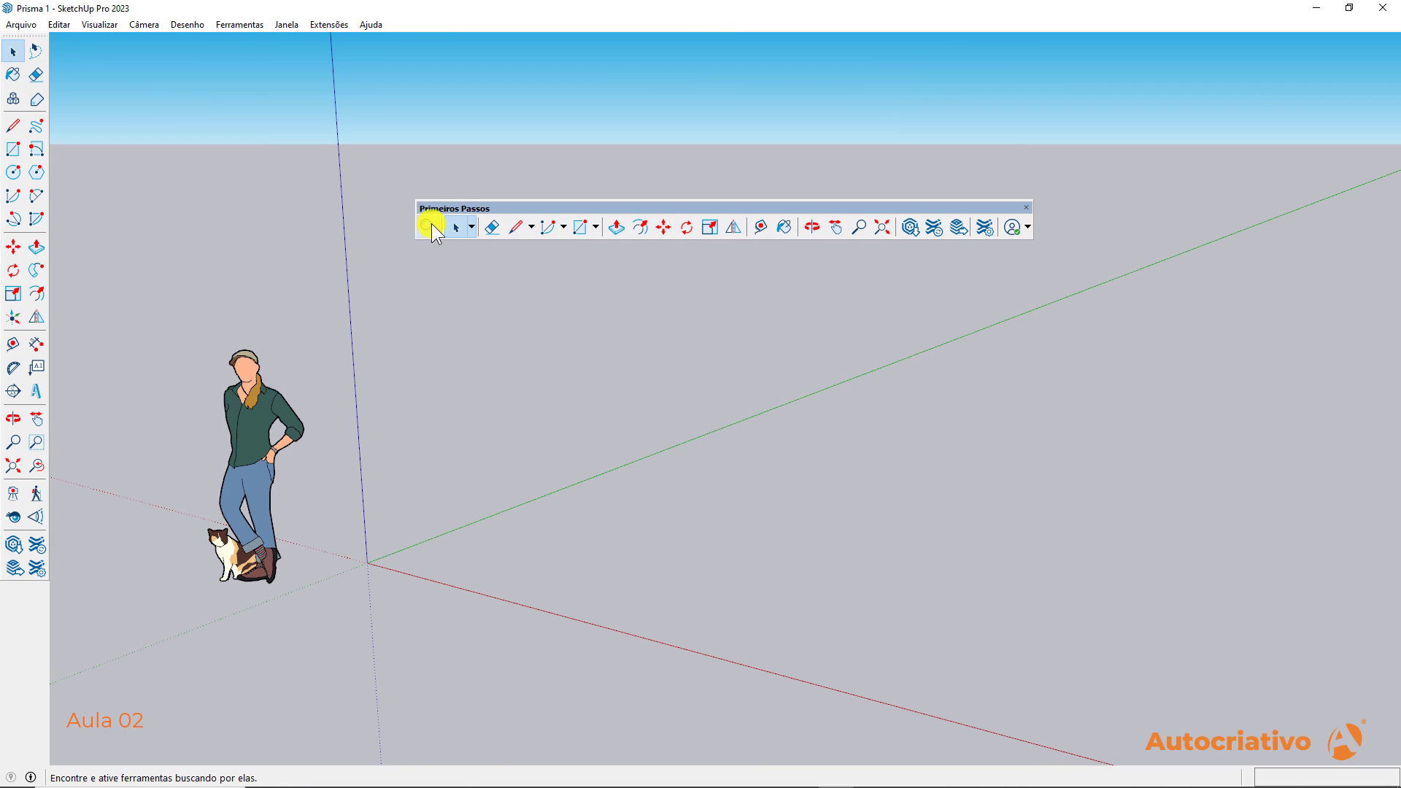
click(1027, 208)
drag(25, 34, 550, 131)
click(567, 129)
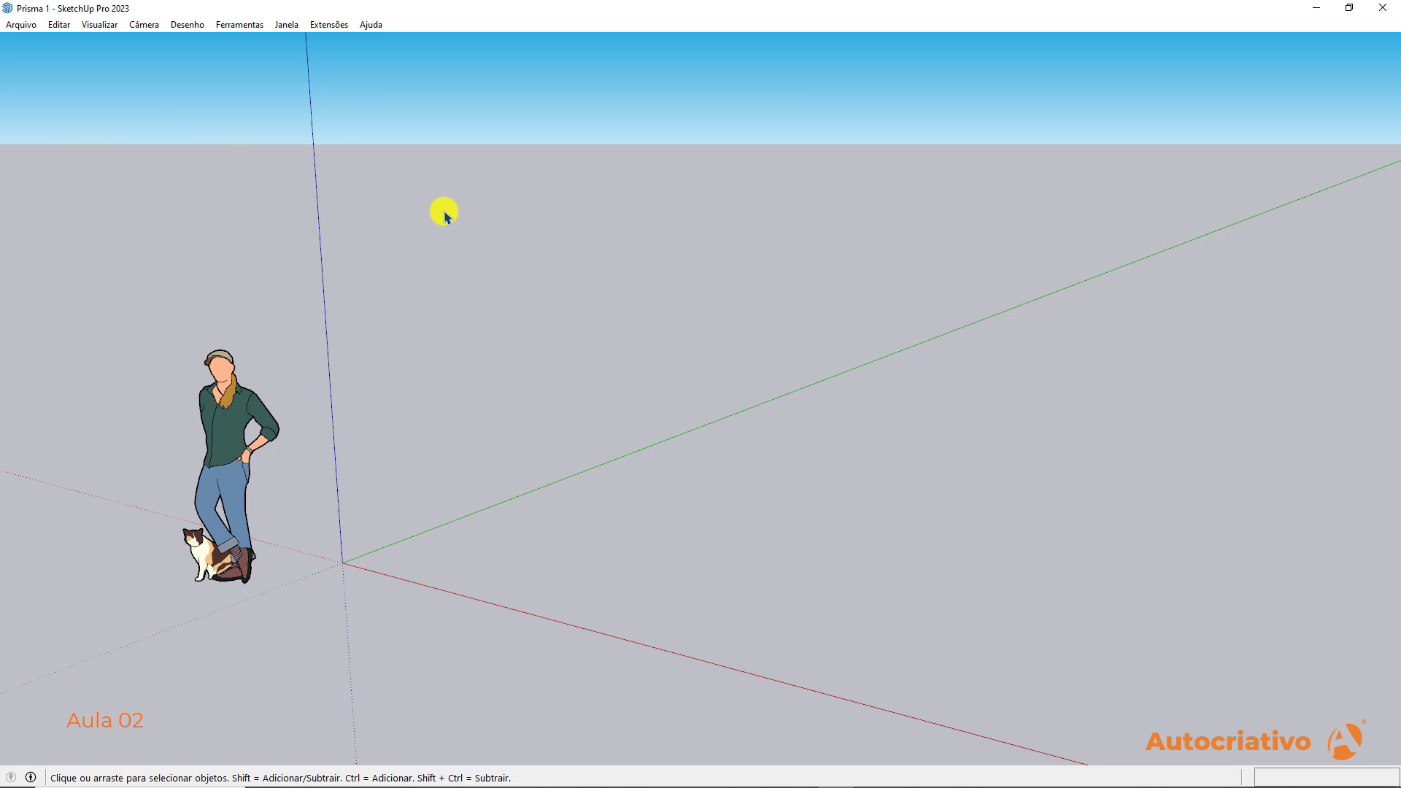
Show the Conjunto grande de ferramentas toolbar and dock it vertically beside the modelling area, directly below the menu bar
right_click(631, 24)
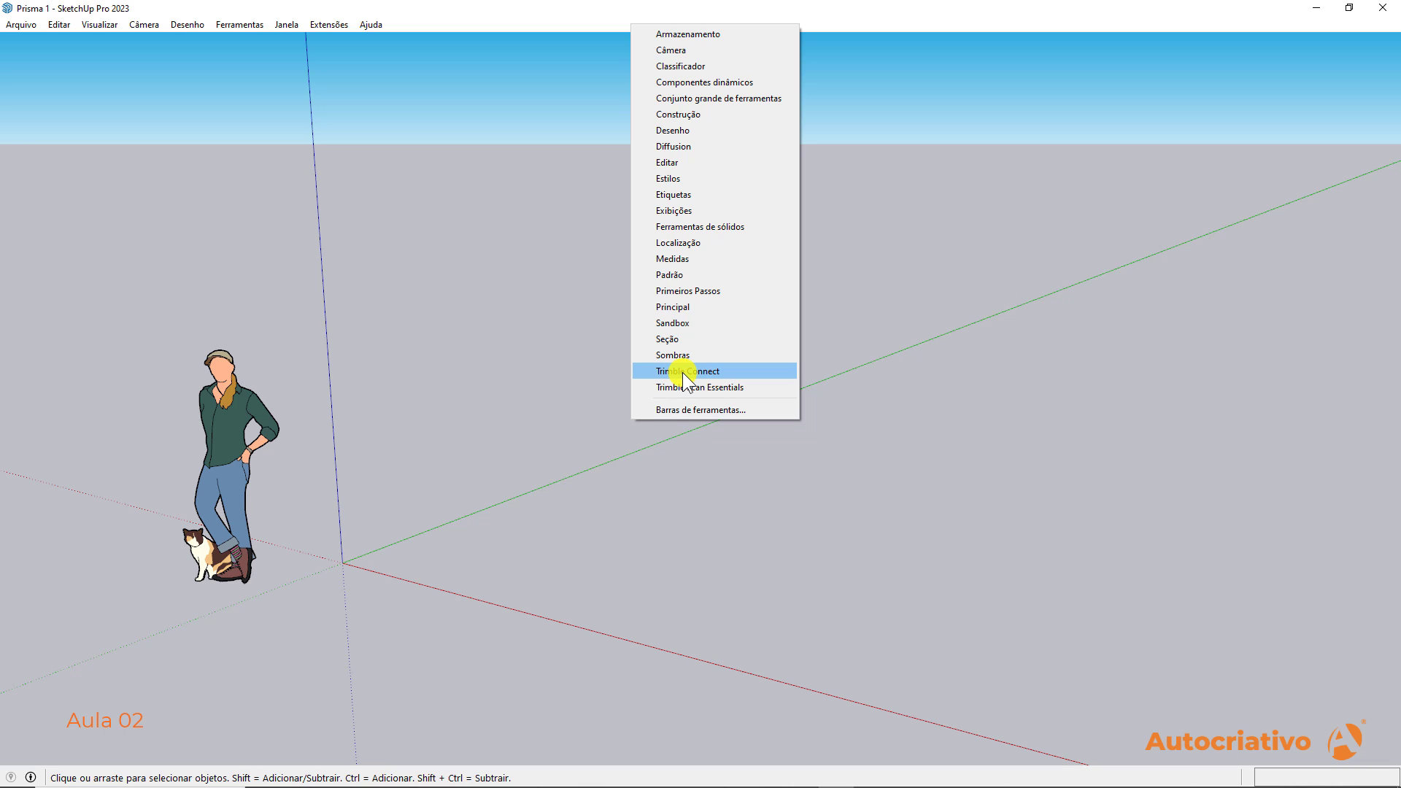
click(721, 99)
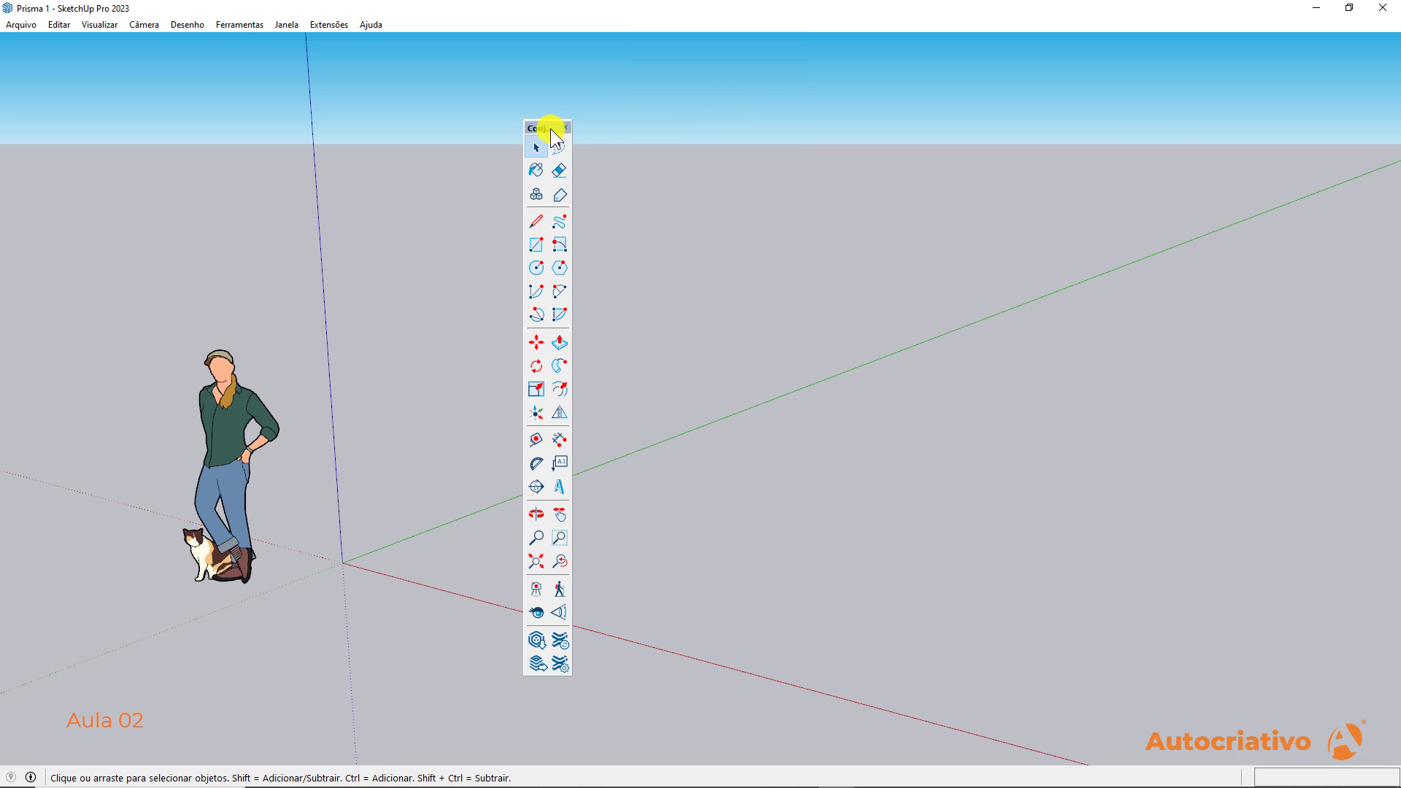
drag(543, 127, 16, 106)
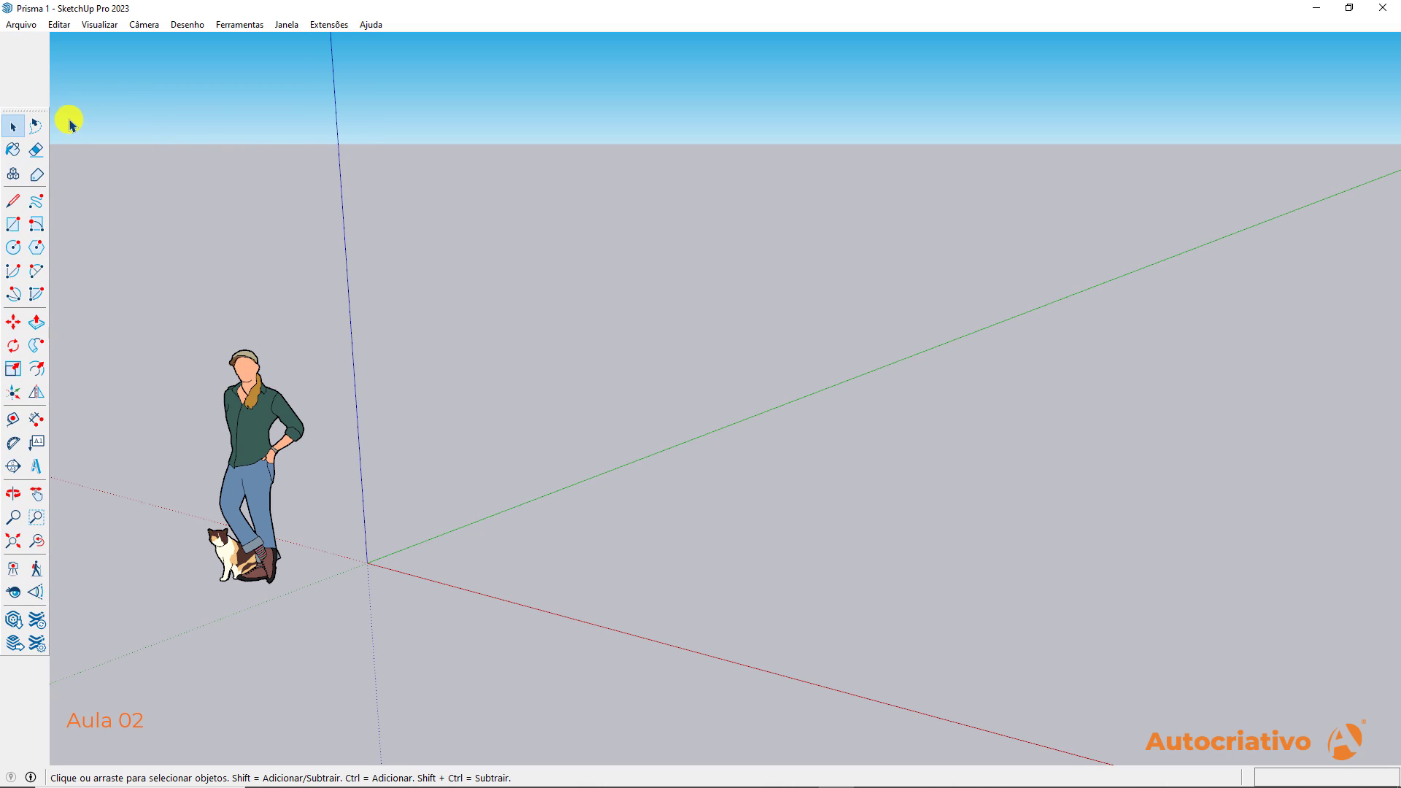
drag(29, 112, 35, 36)
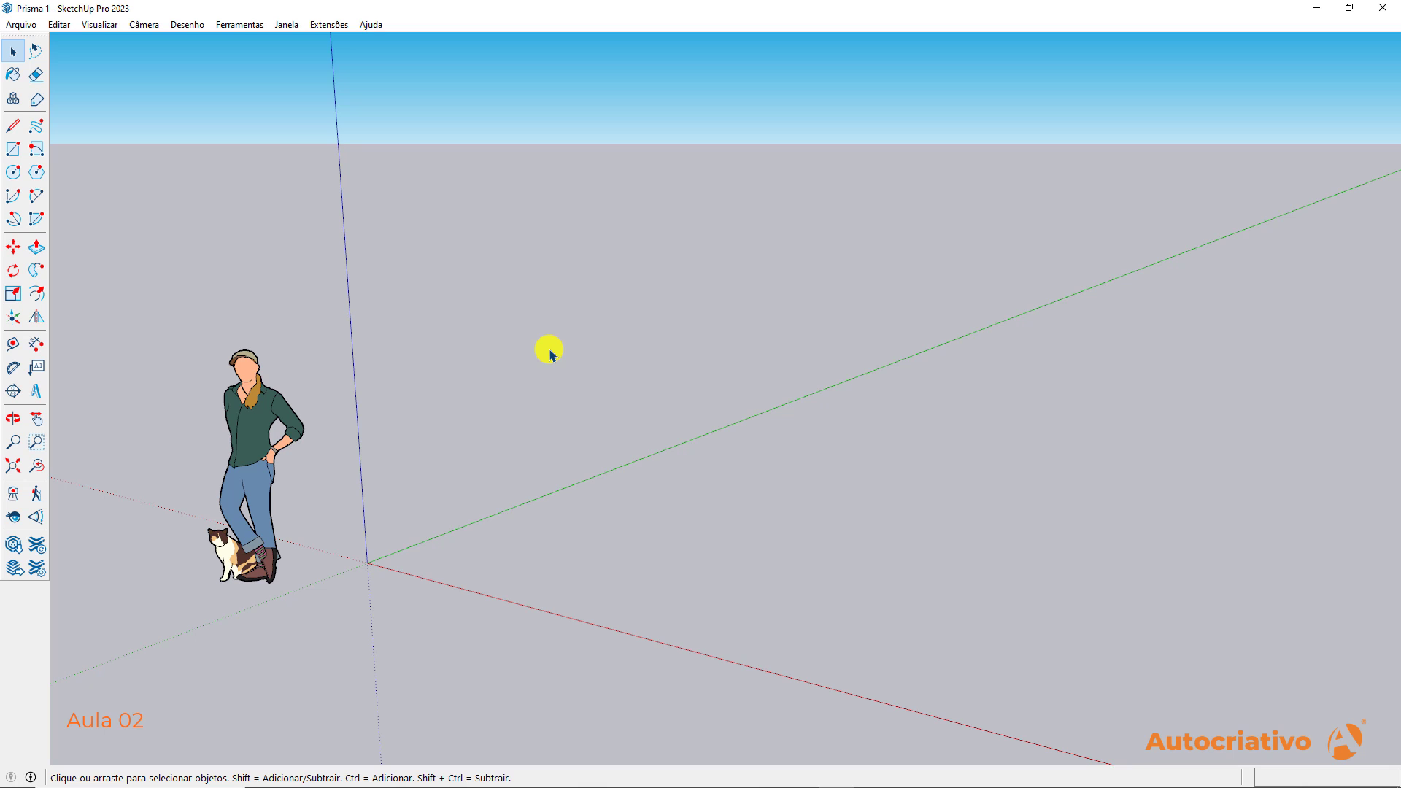
Draw a closed four-sided face with the Line tool on the ground between the red and green axes
click(15, 130)
click(547, 527)
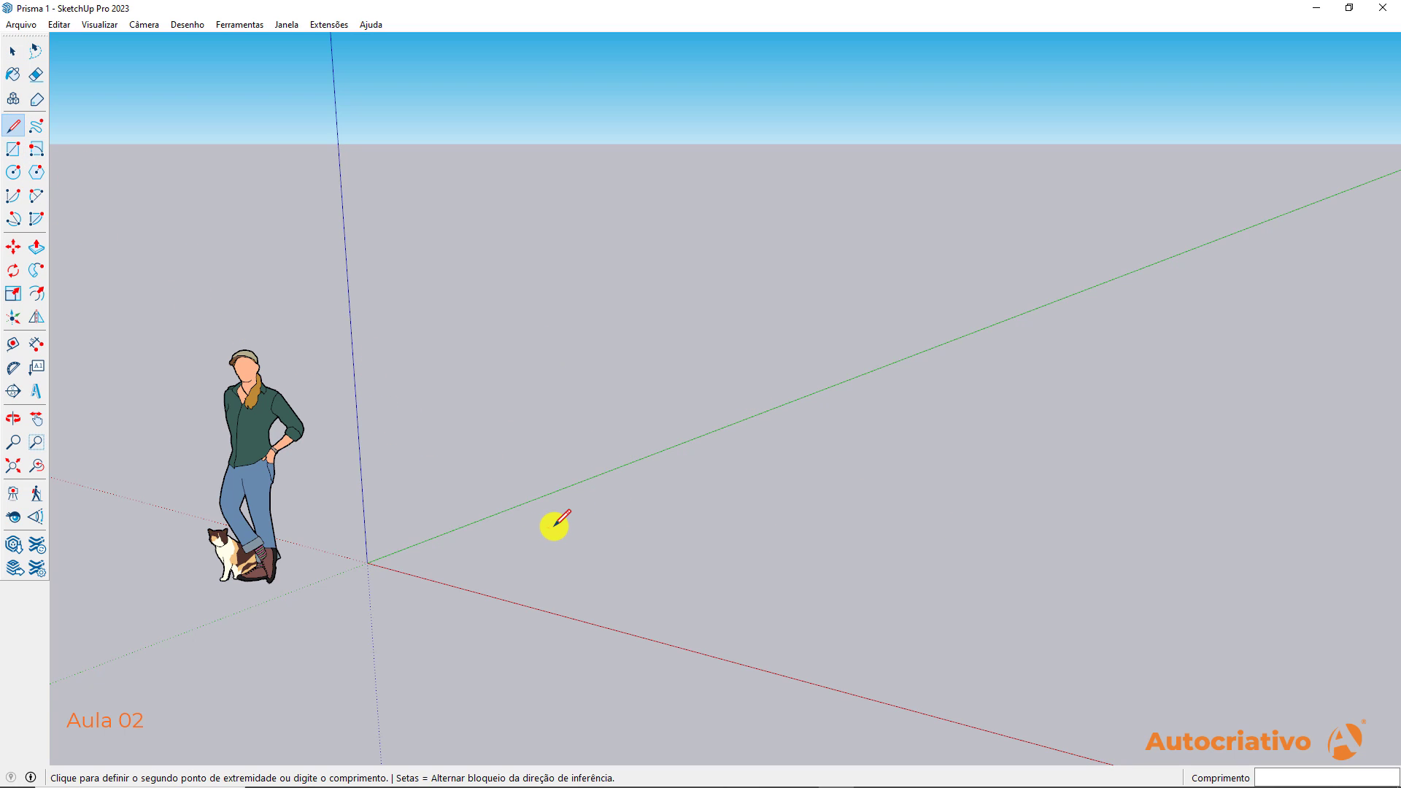
click(727, 453)
click(840, 470)
click(730, 526)
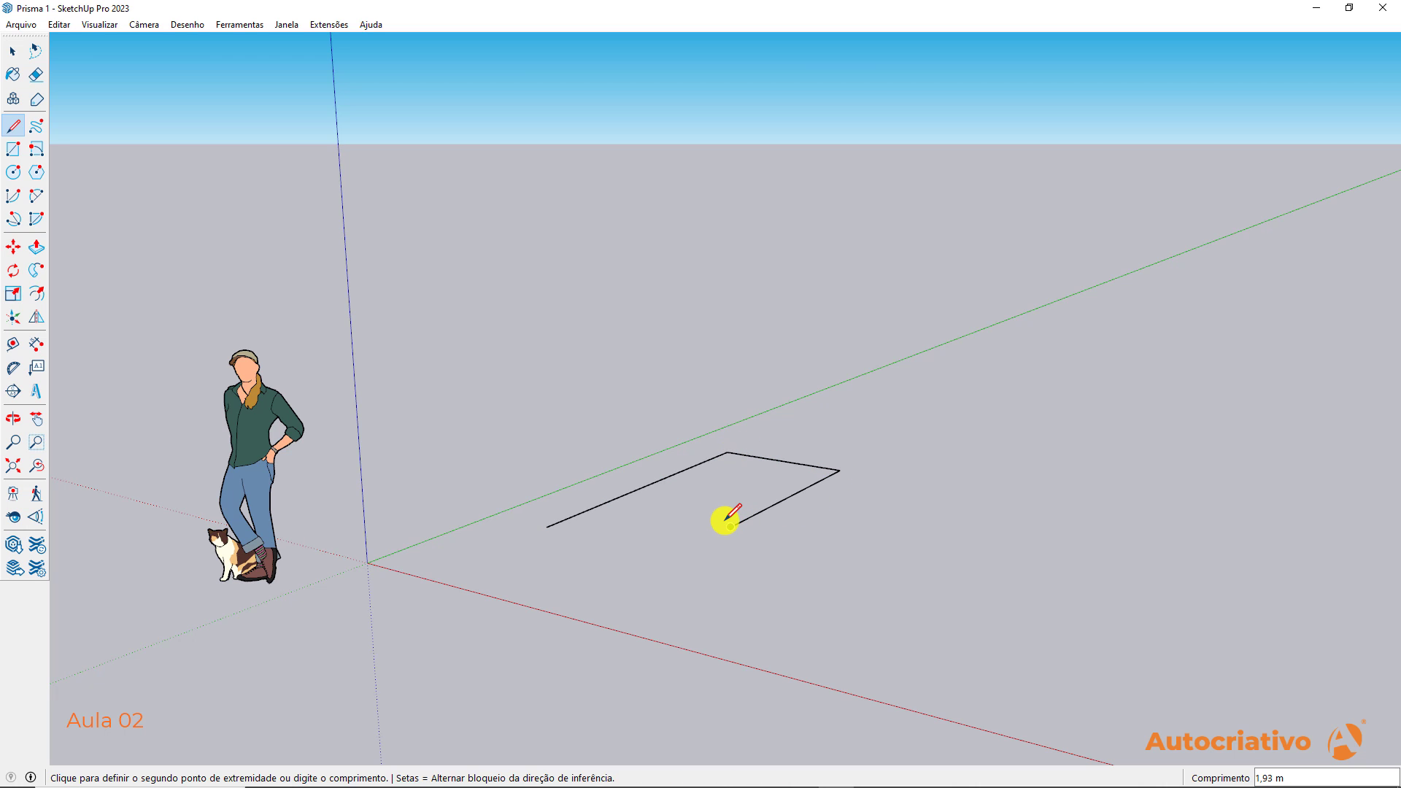
click(605, 504)
key(space)
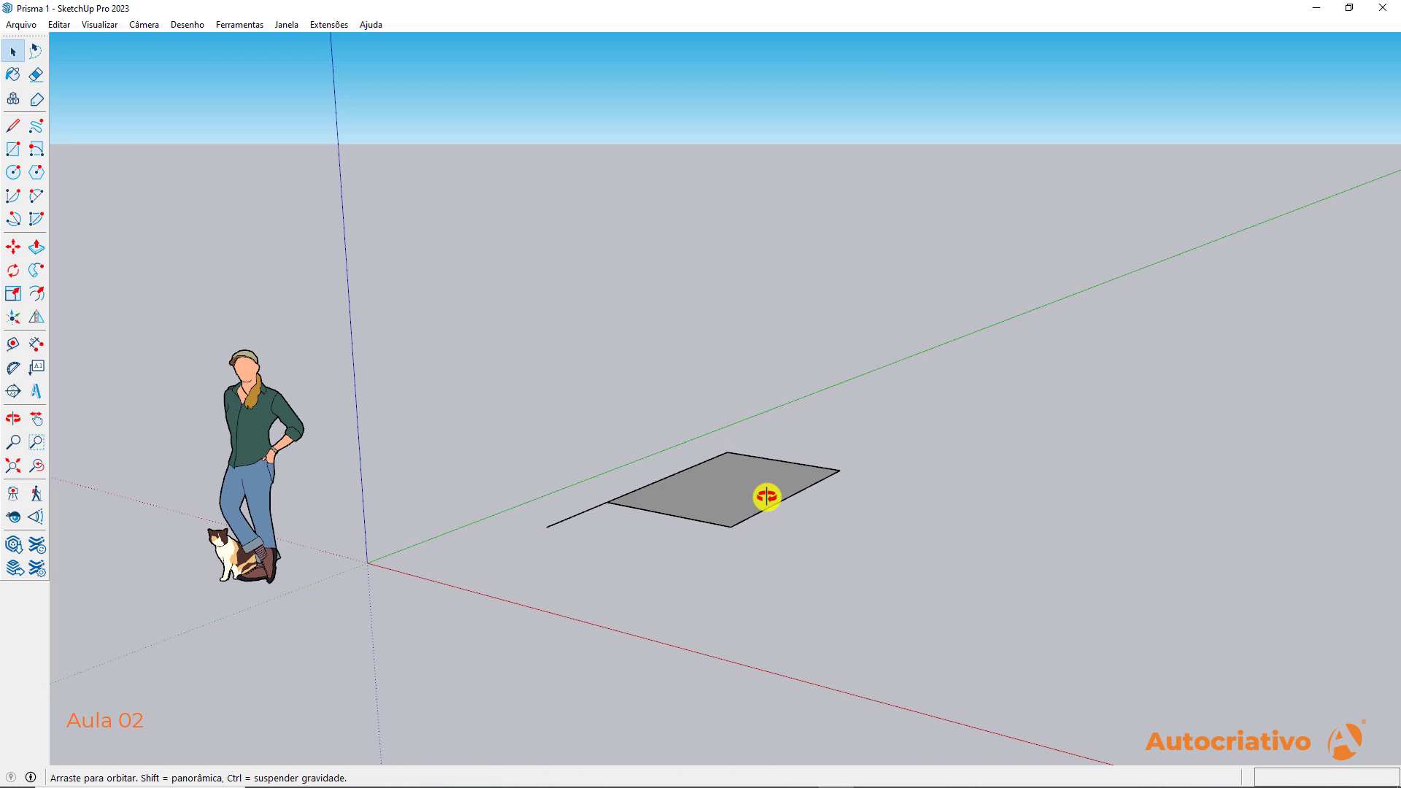
Delete the four-sided face together with all its edges and the leftover line segment
middle_drag(766, 497, 735, 654)
triple_click(732, 438)
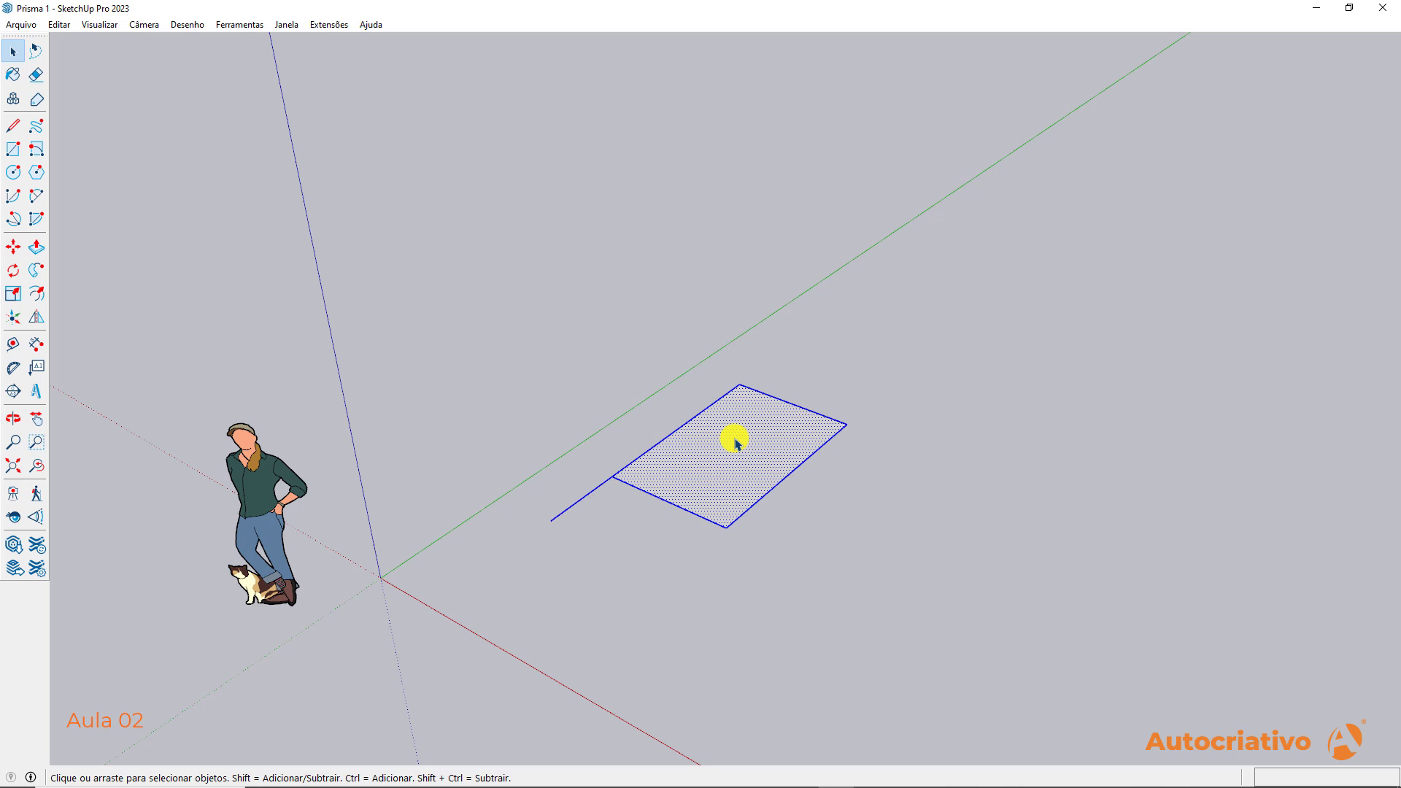
key(Delete)
middle_drag(516, 460, 548, 360)
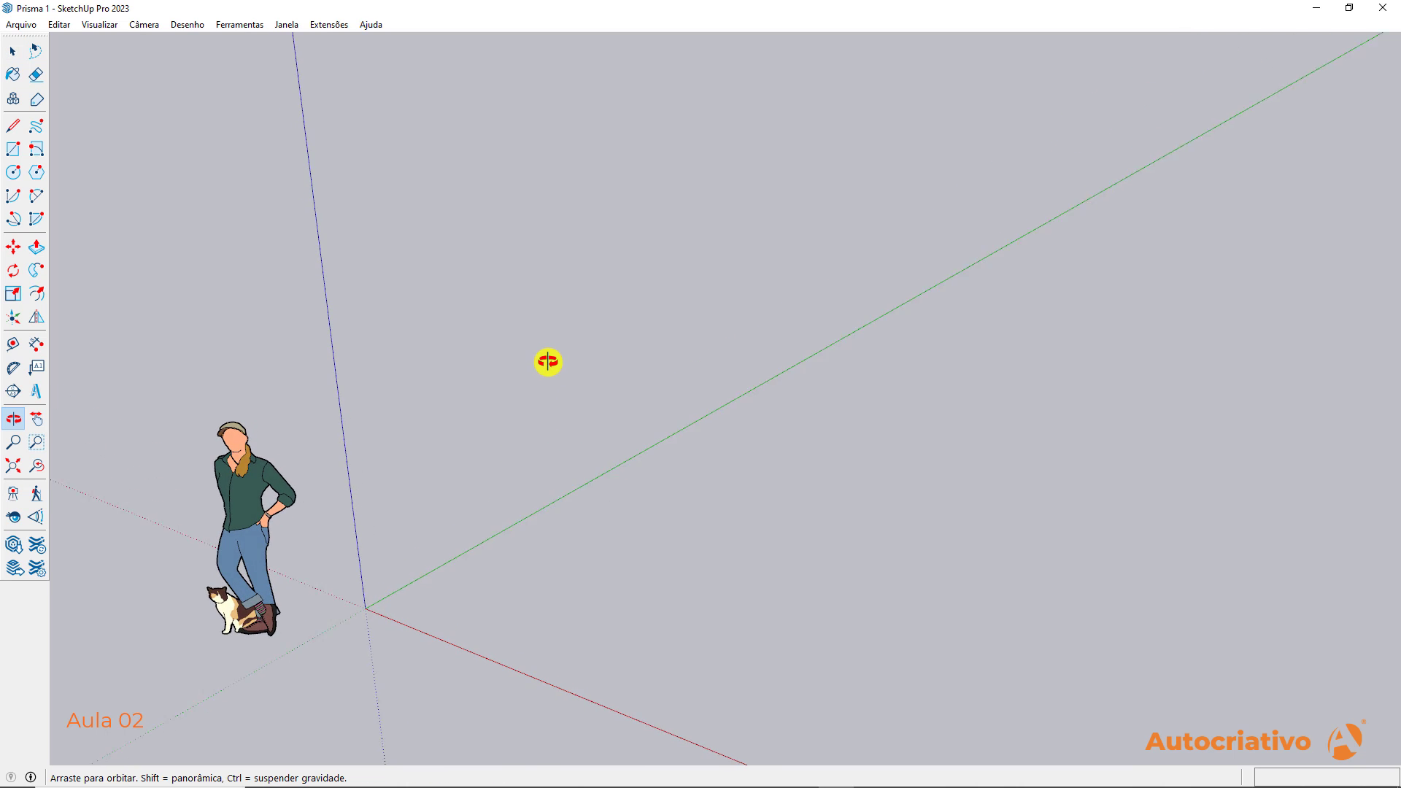
Show the Armazenamento toolbar, docked horizontally in its own row below the menu bar
right_click(491, 21)
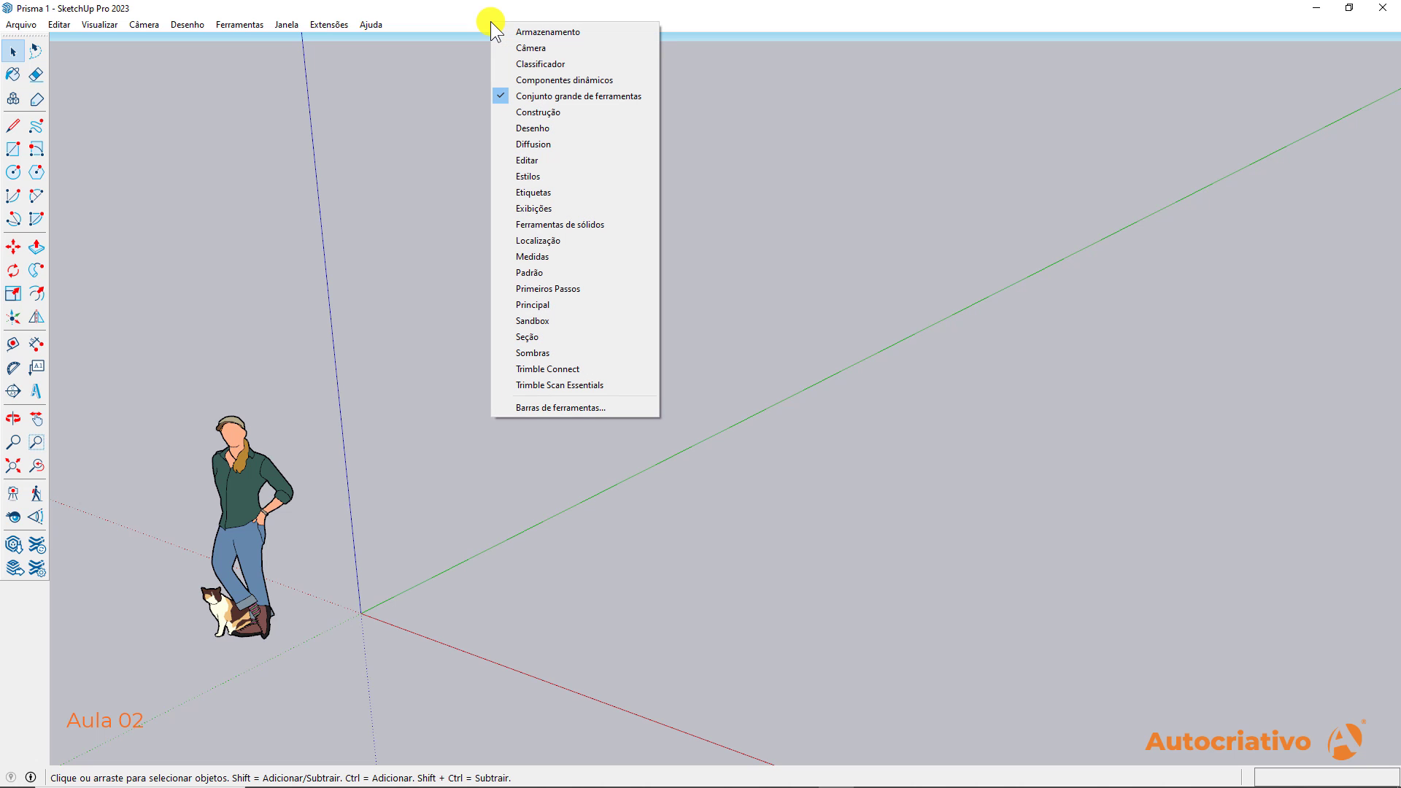
click(571, 32)
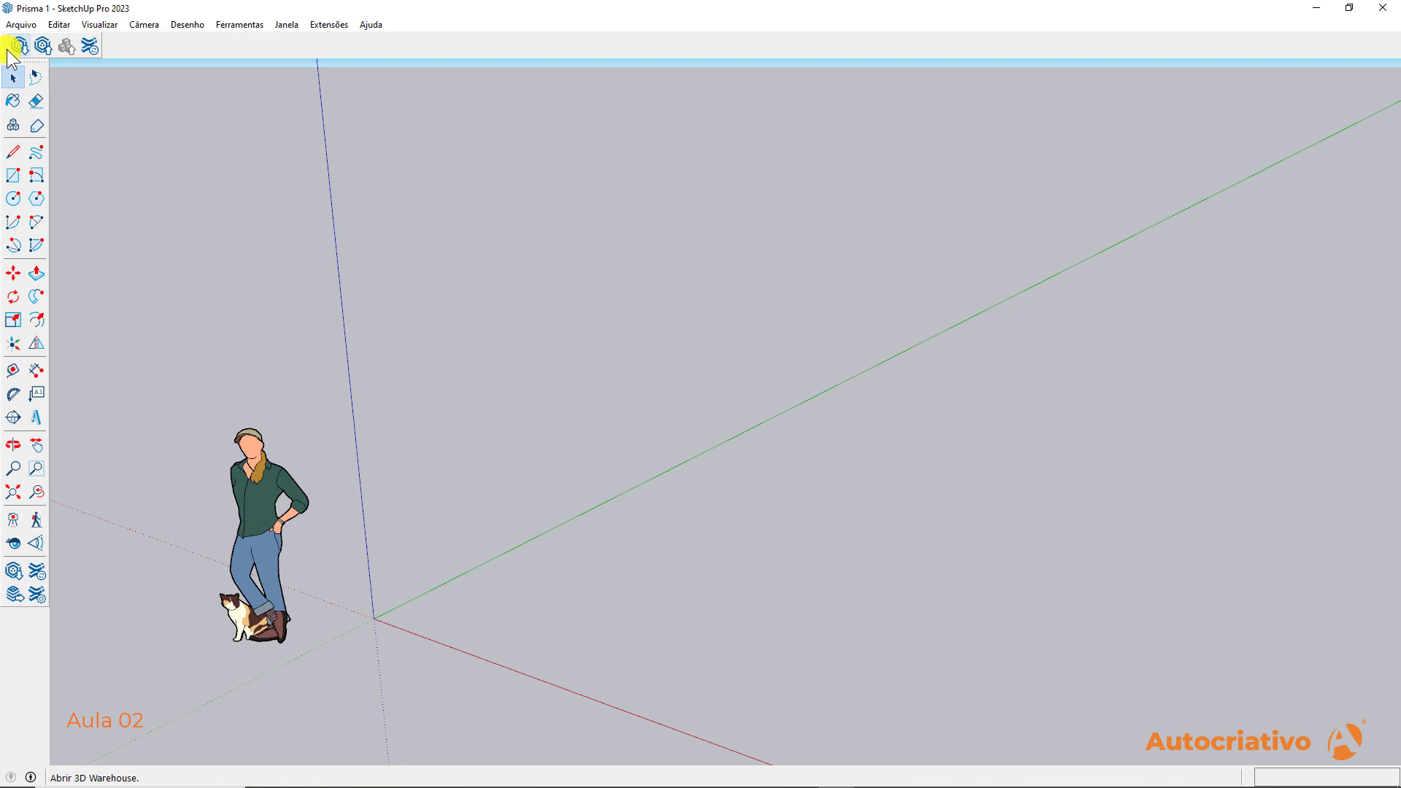
drag(8, 51, 56, 33)
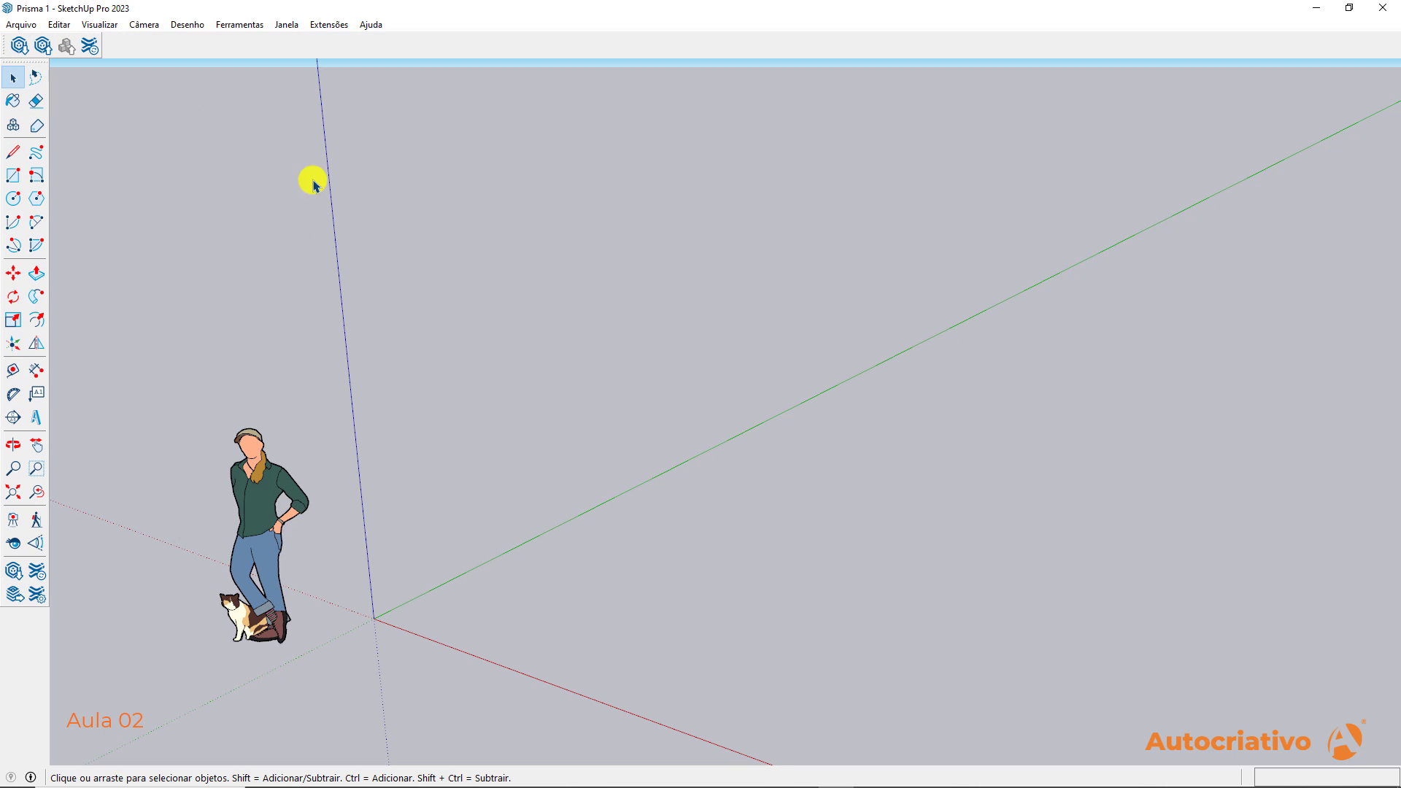
Show the Construção toolbar to compare its tools with the large tool set, and undock and close it
right_click(514, 49)
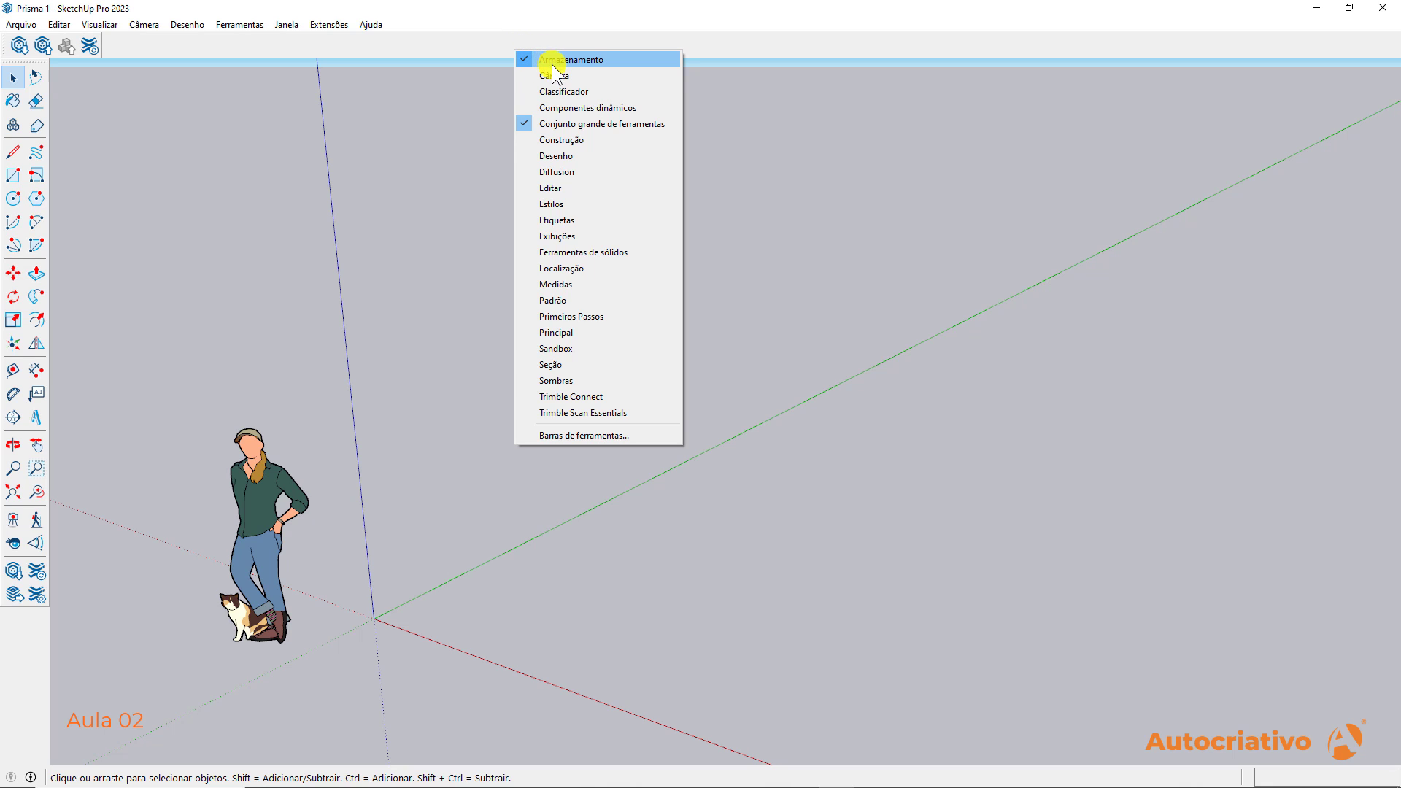
click(580, 140)
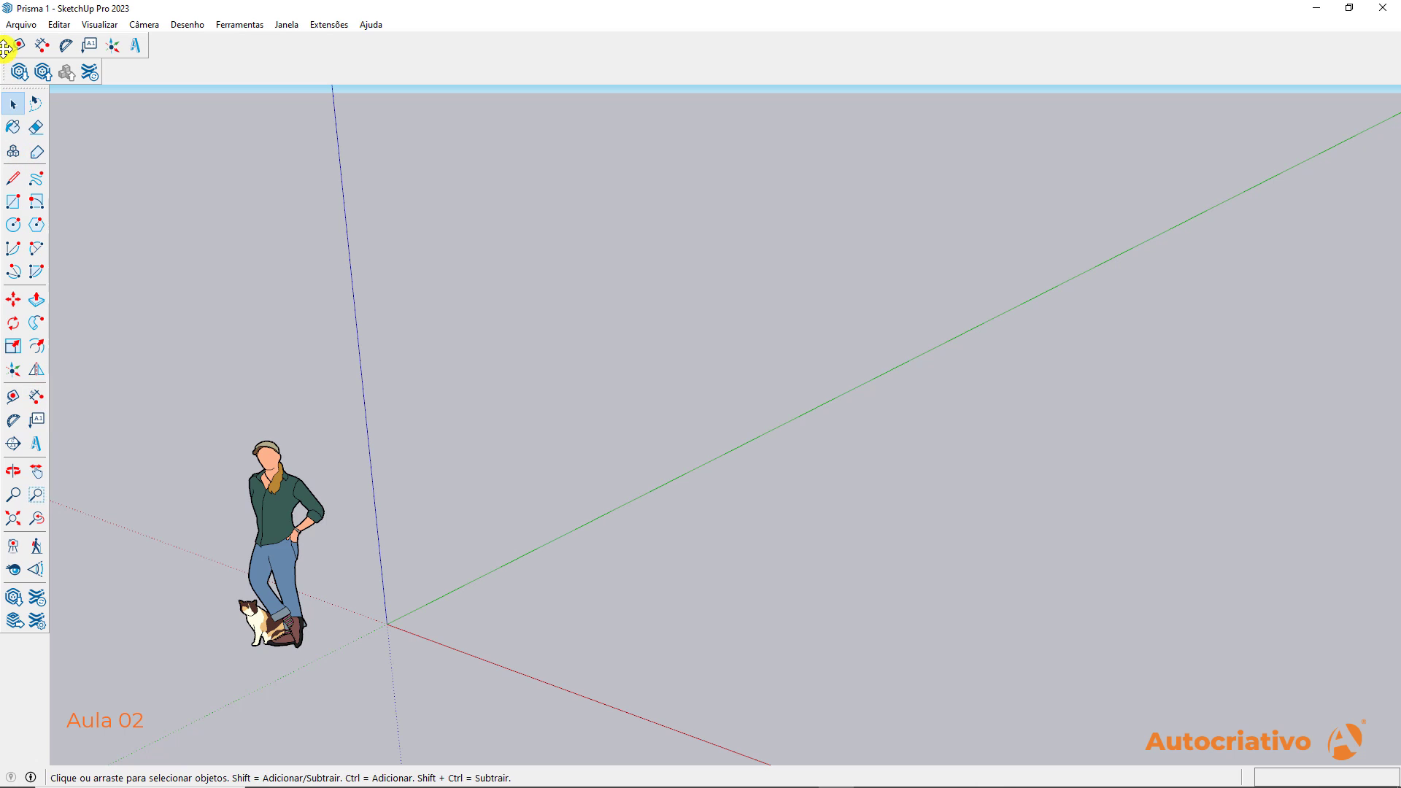
drag(15, 45, 264, 213)
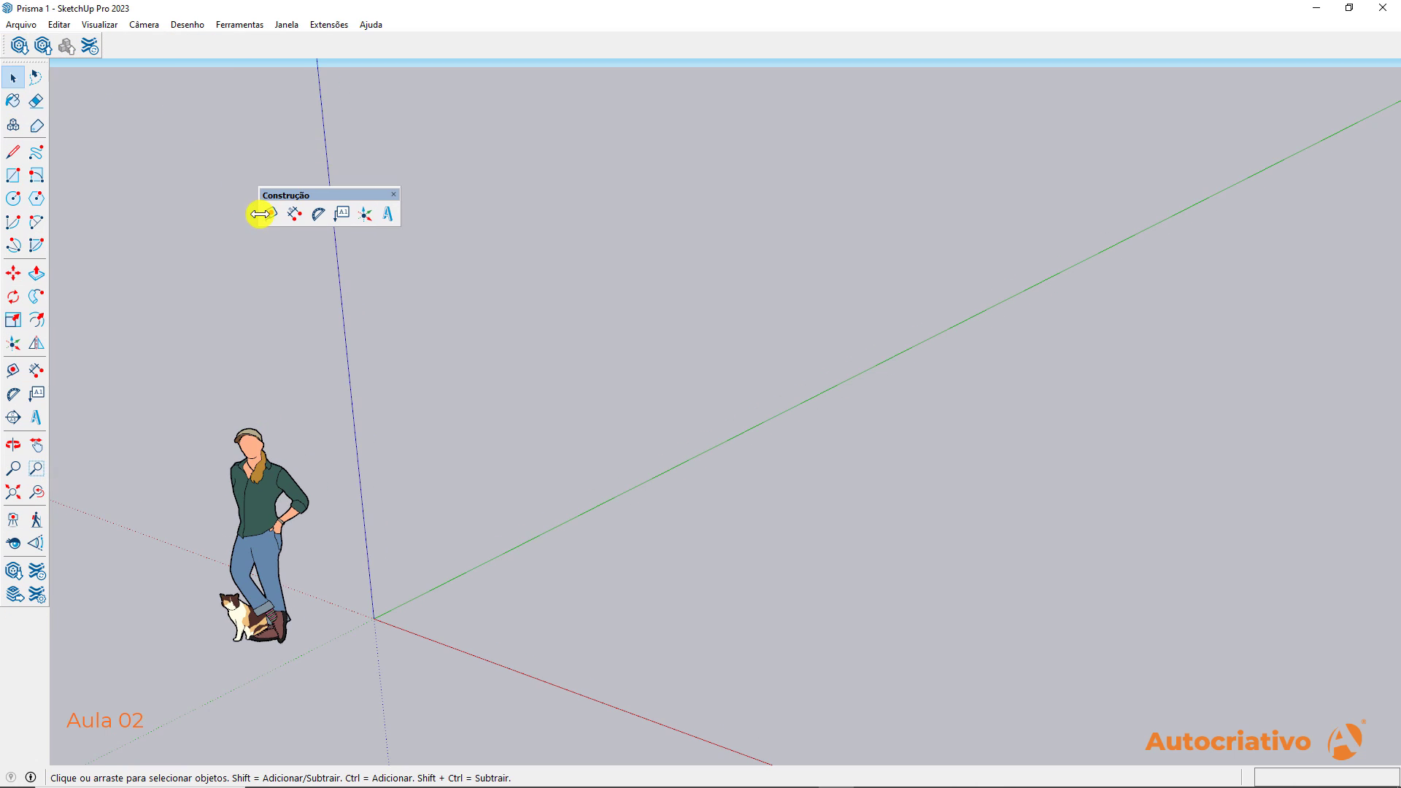
click(393, 194)
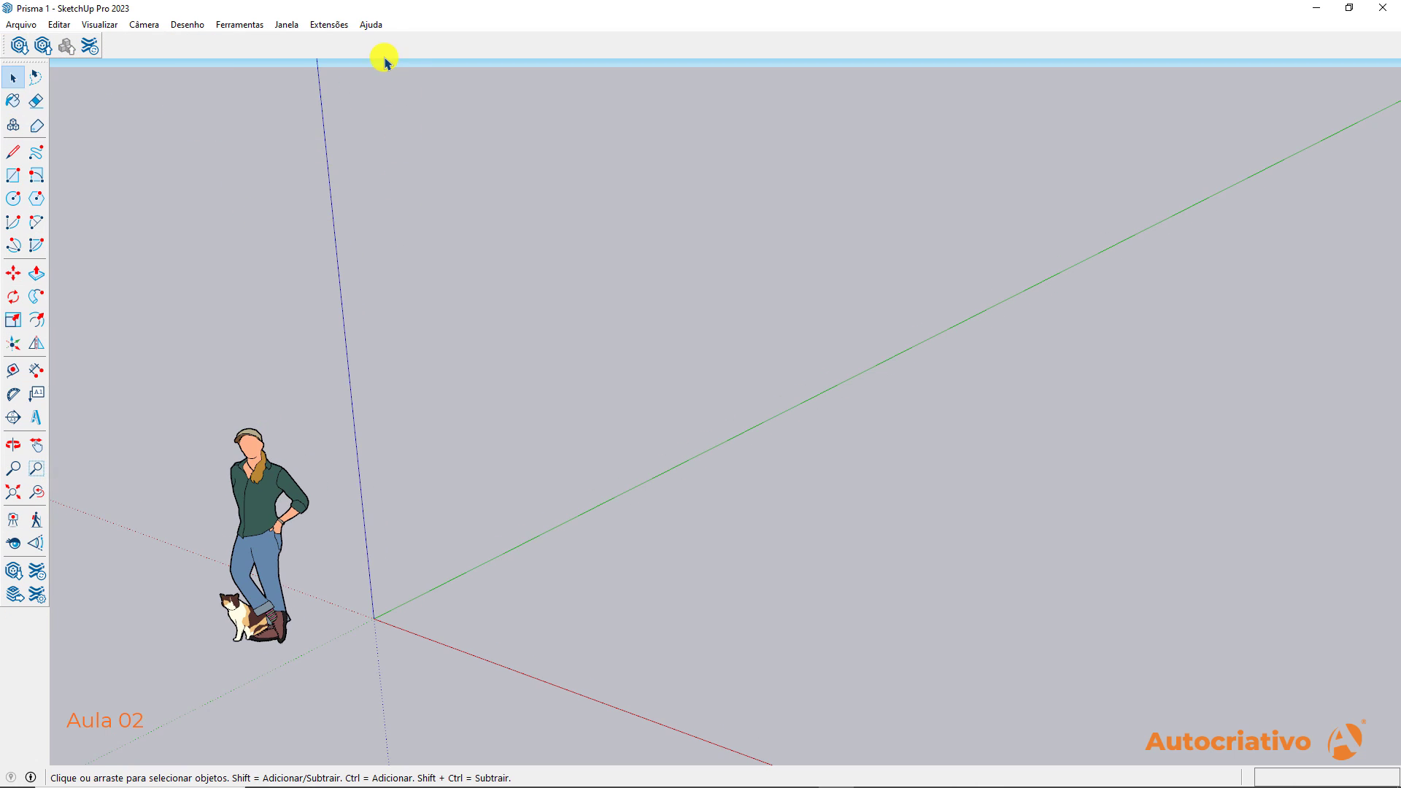
Show the Desenho toolbar to compare its tools with the large tool set, and undock and close it
right_click(384, 50)
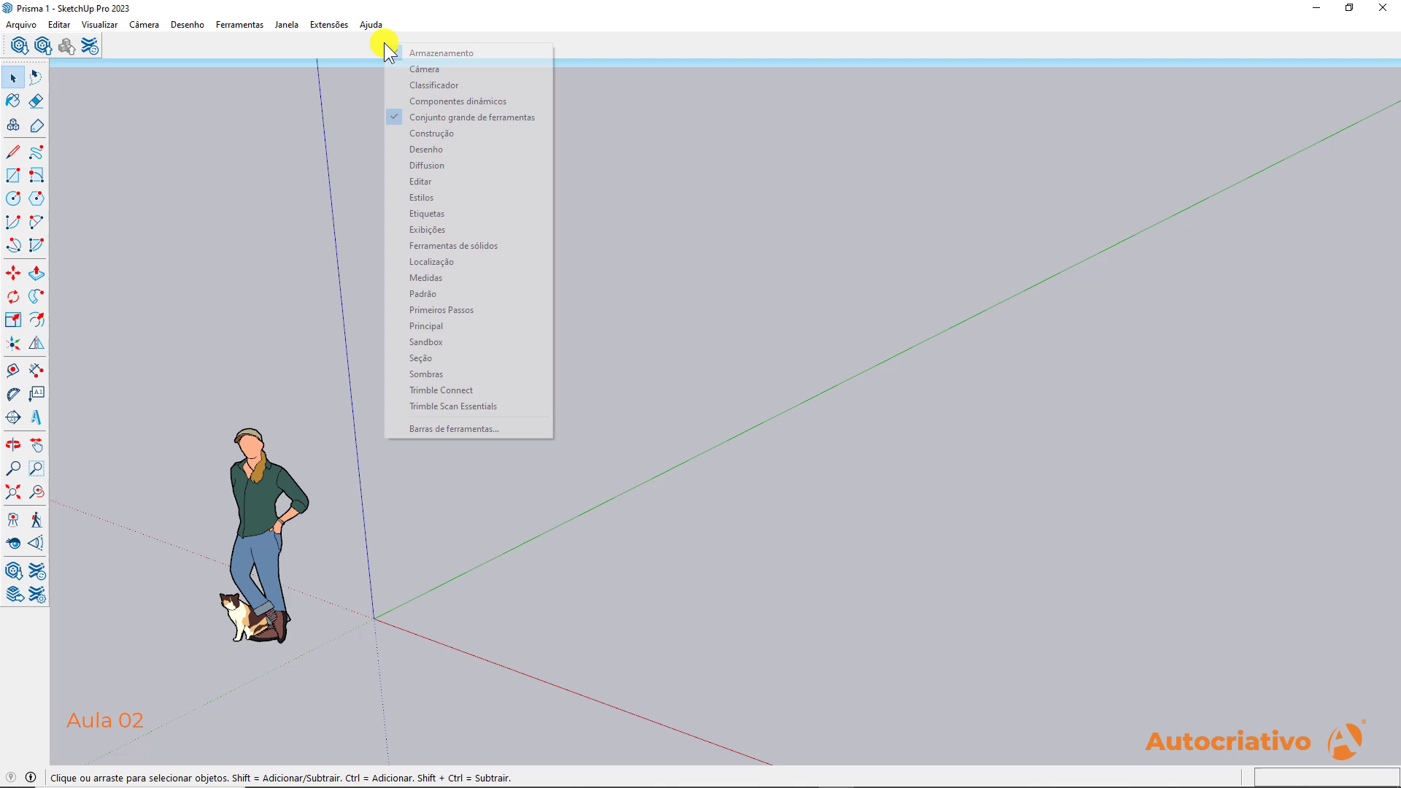
click(441, 149)
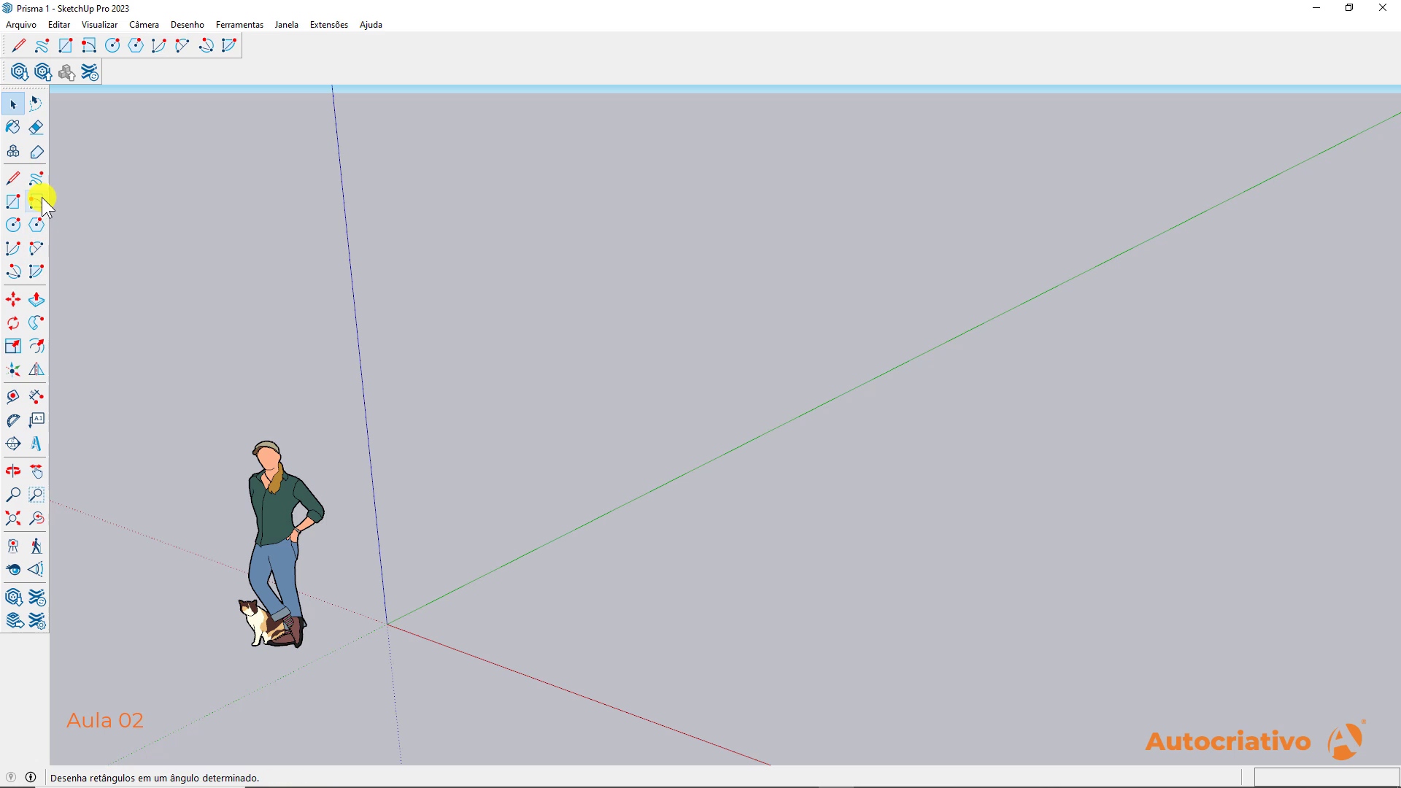
drag(5, 44, 526, 206)
click(695, 196)
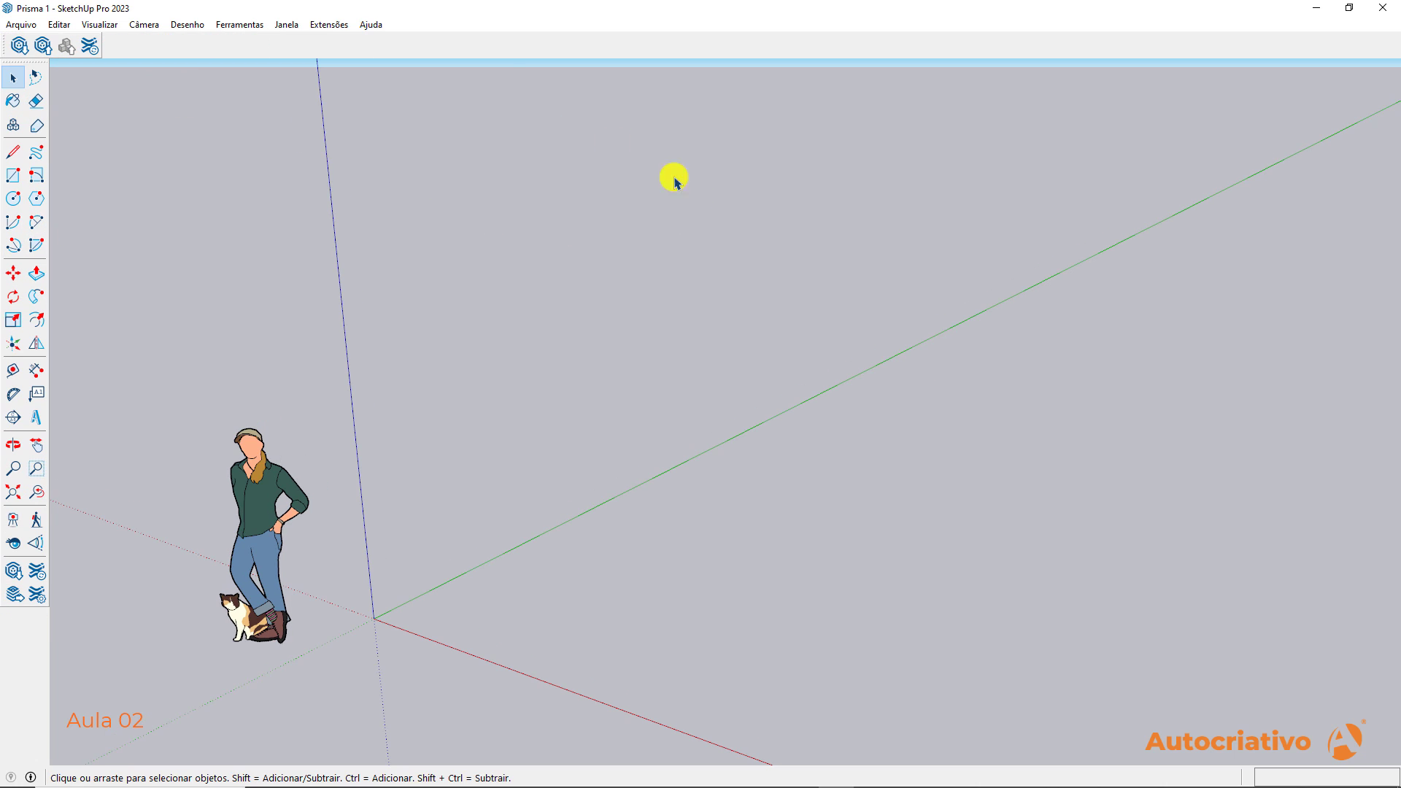
Show the Editar toolbar to compare its tools with the large tool set, and close it
right_click(448, 51)
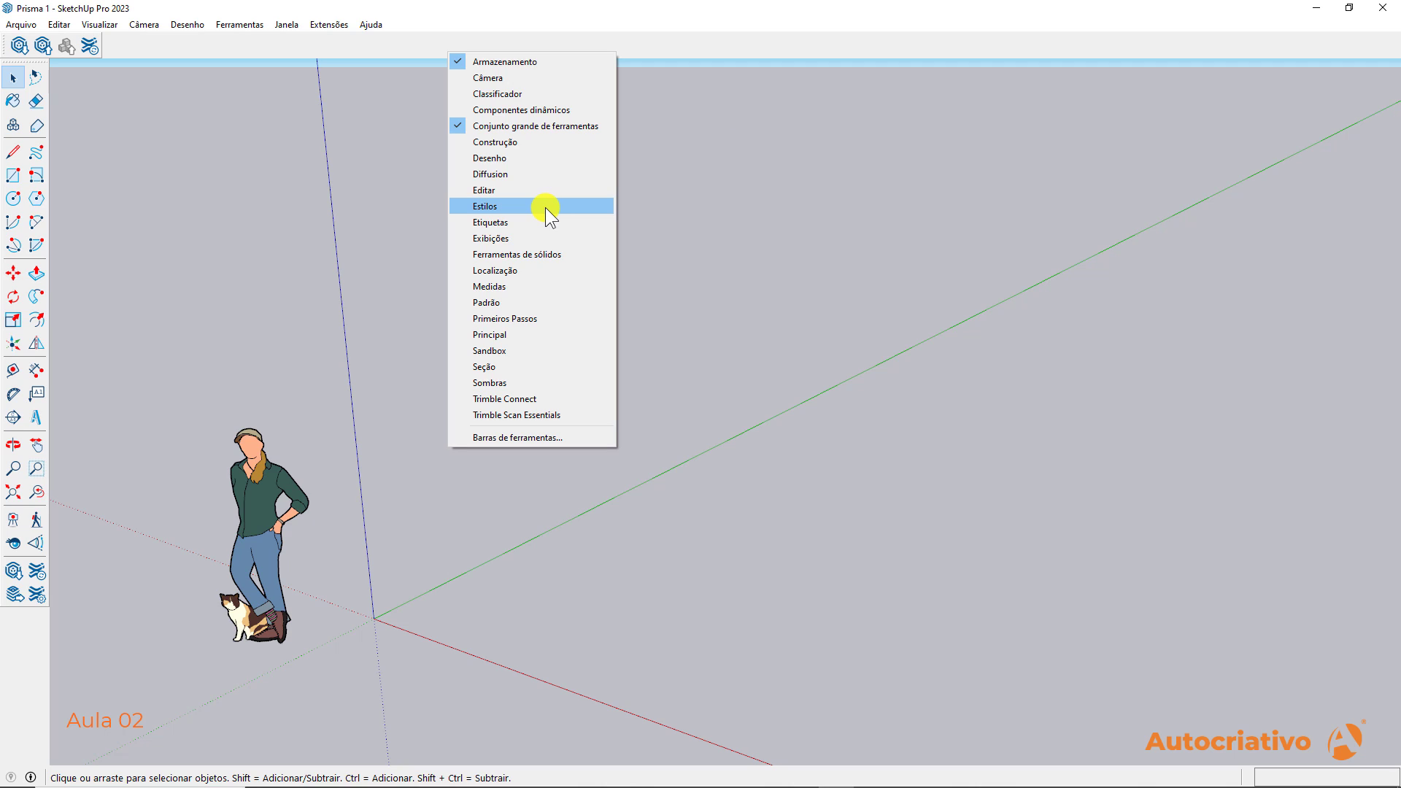
click(491, 189)
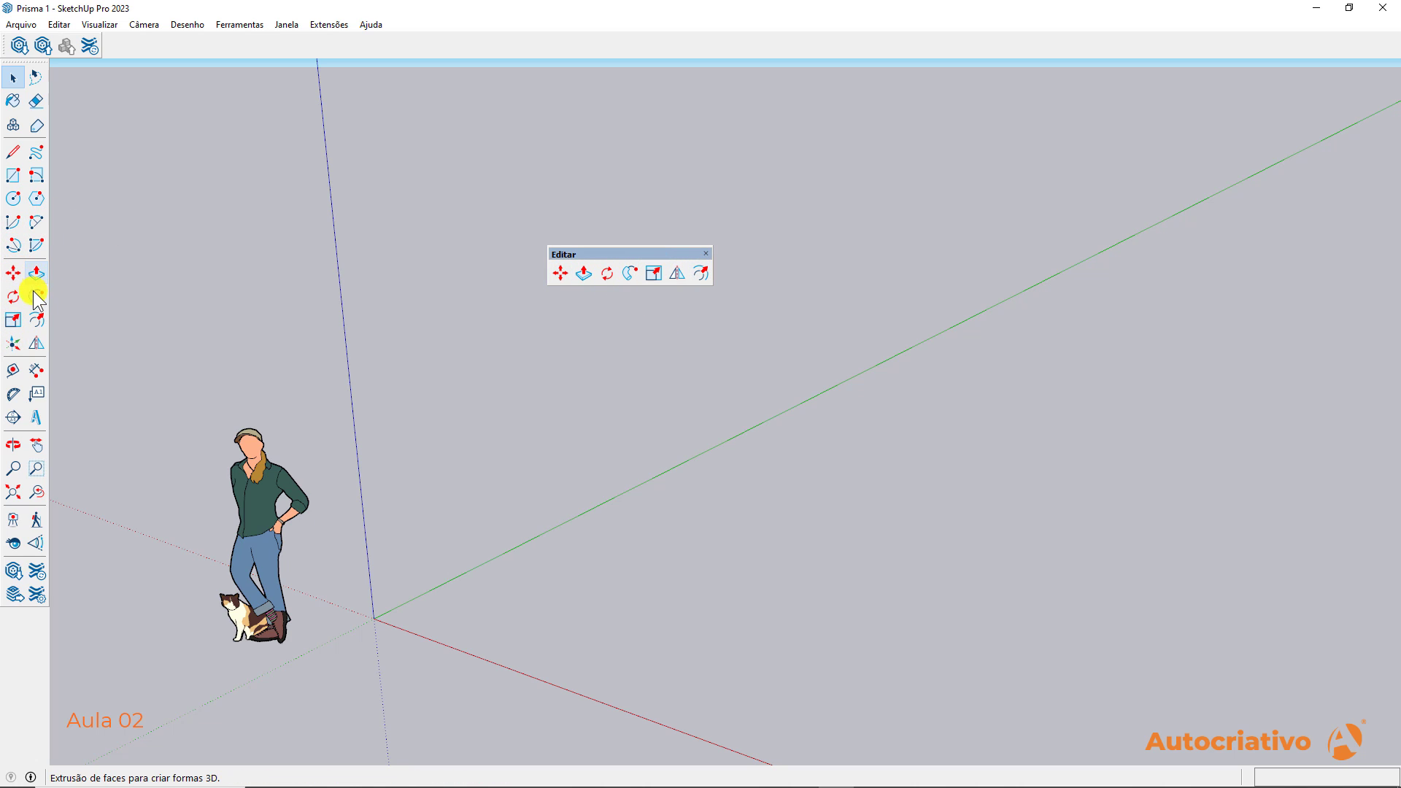
click(708, 255)
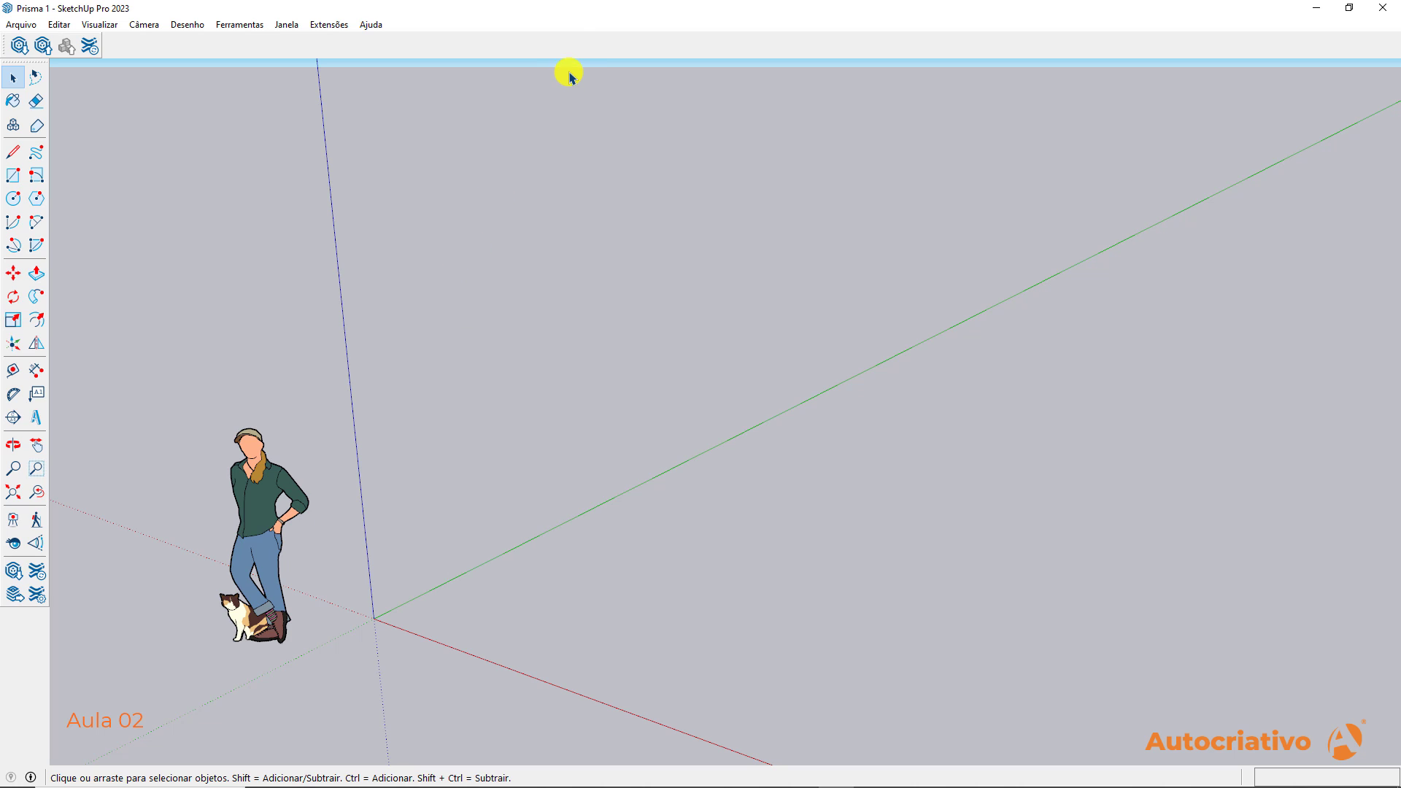
Open the Barras de ferramentas dialog and reposition and enlarge it to show the whole toolbar list, keeping Armazenamento enabled
right_click(579, 48)
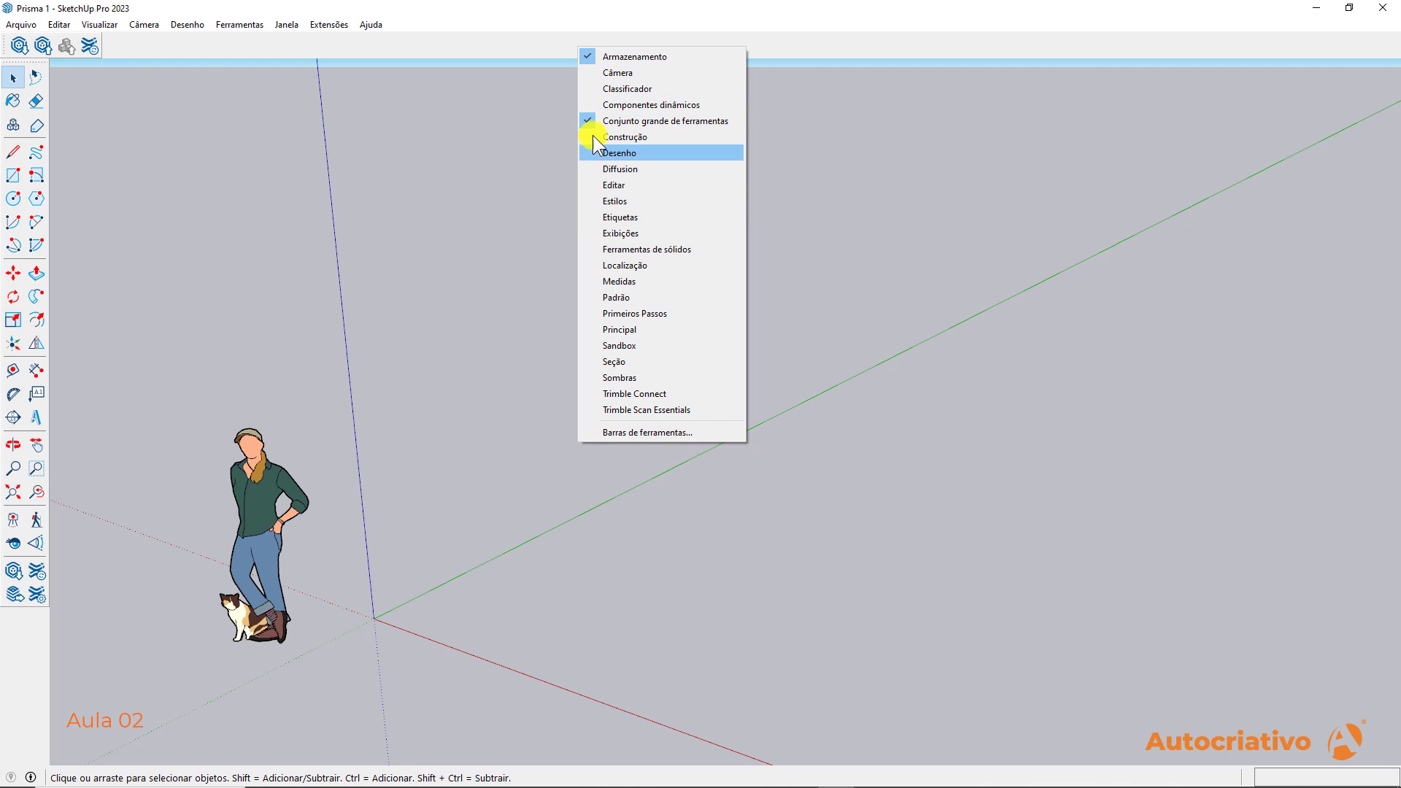
click(401, 178)
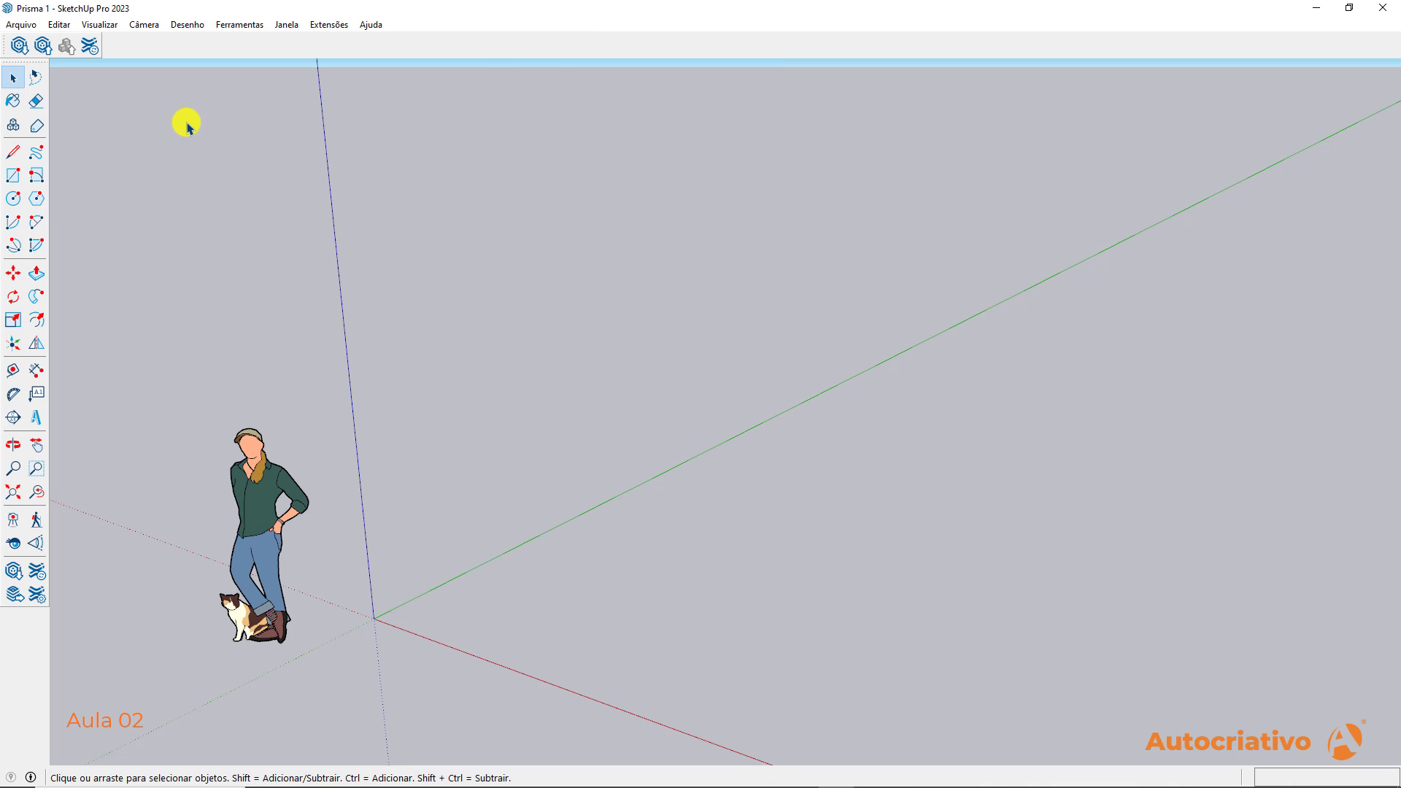
click(100, 24)
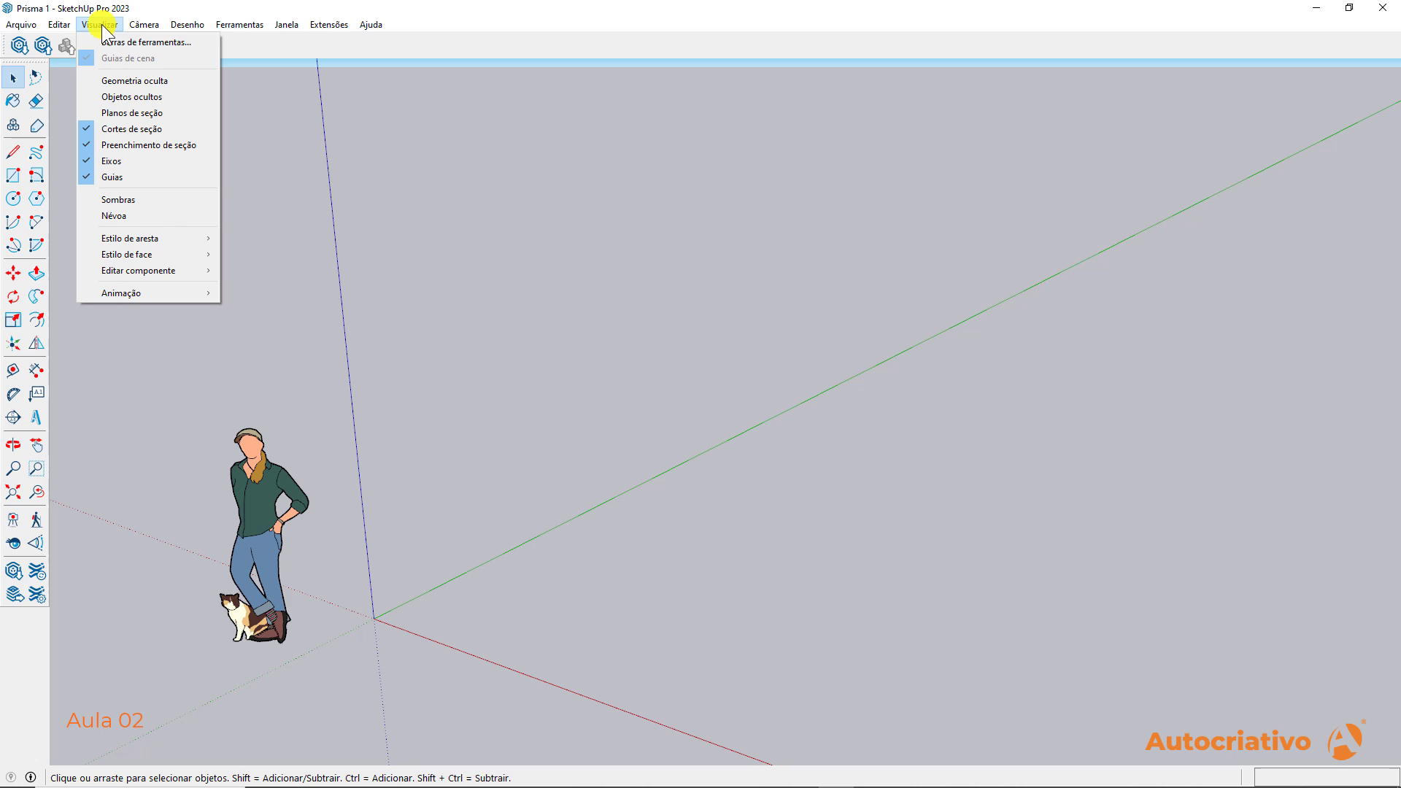
click(151, 42)
drag(694, 275, 828, 246)
drag(838, 489, 836, 682)
drag(831, 261, 837, 252)
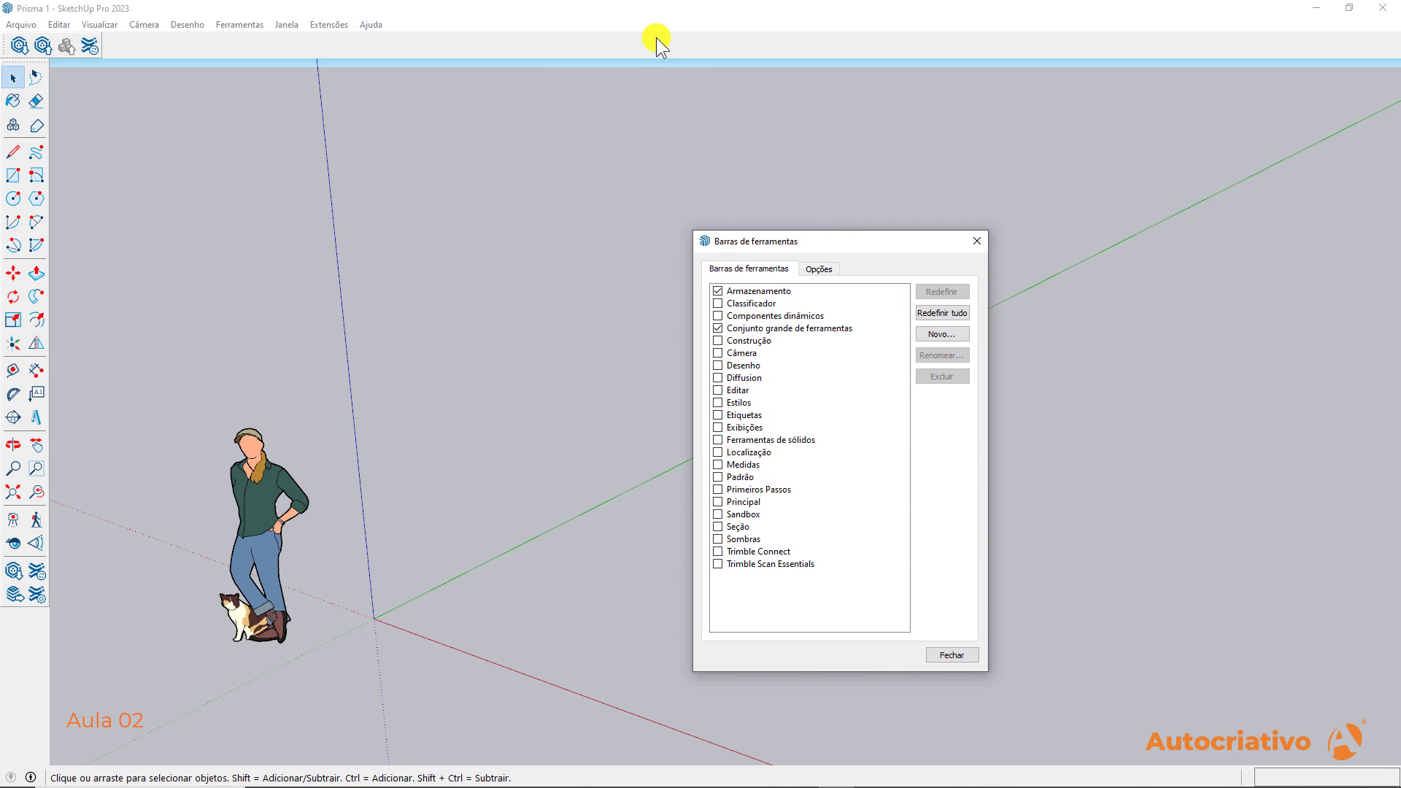
click(719, 291)
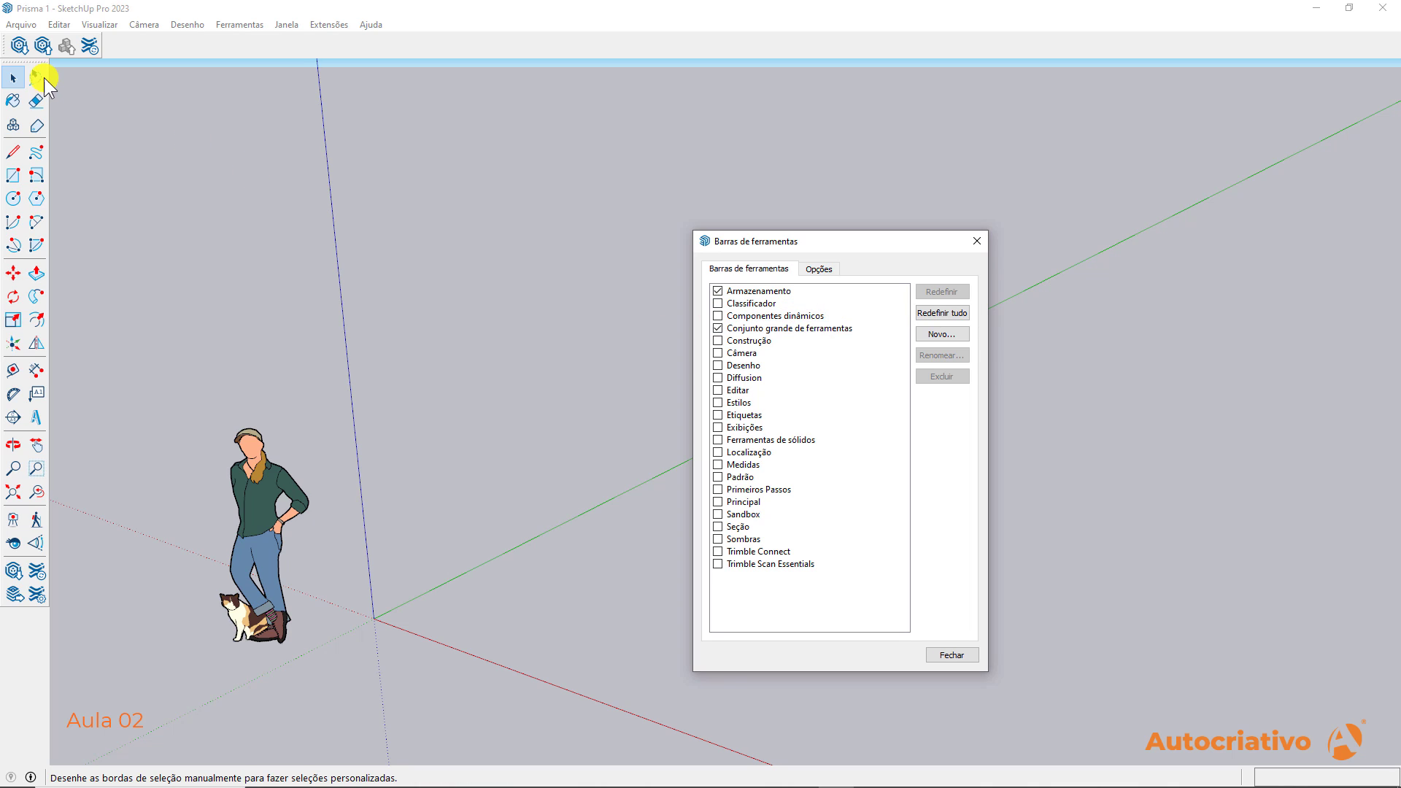
Enable the Estilos and Etiquetas toolbars and dock them one after the other in the same row as Armazenamento
click(718, 402)
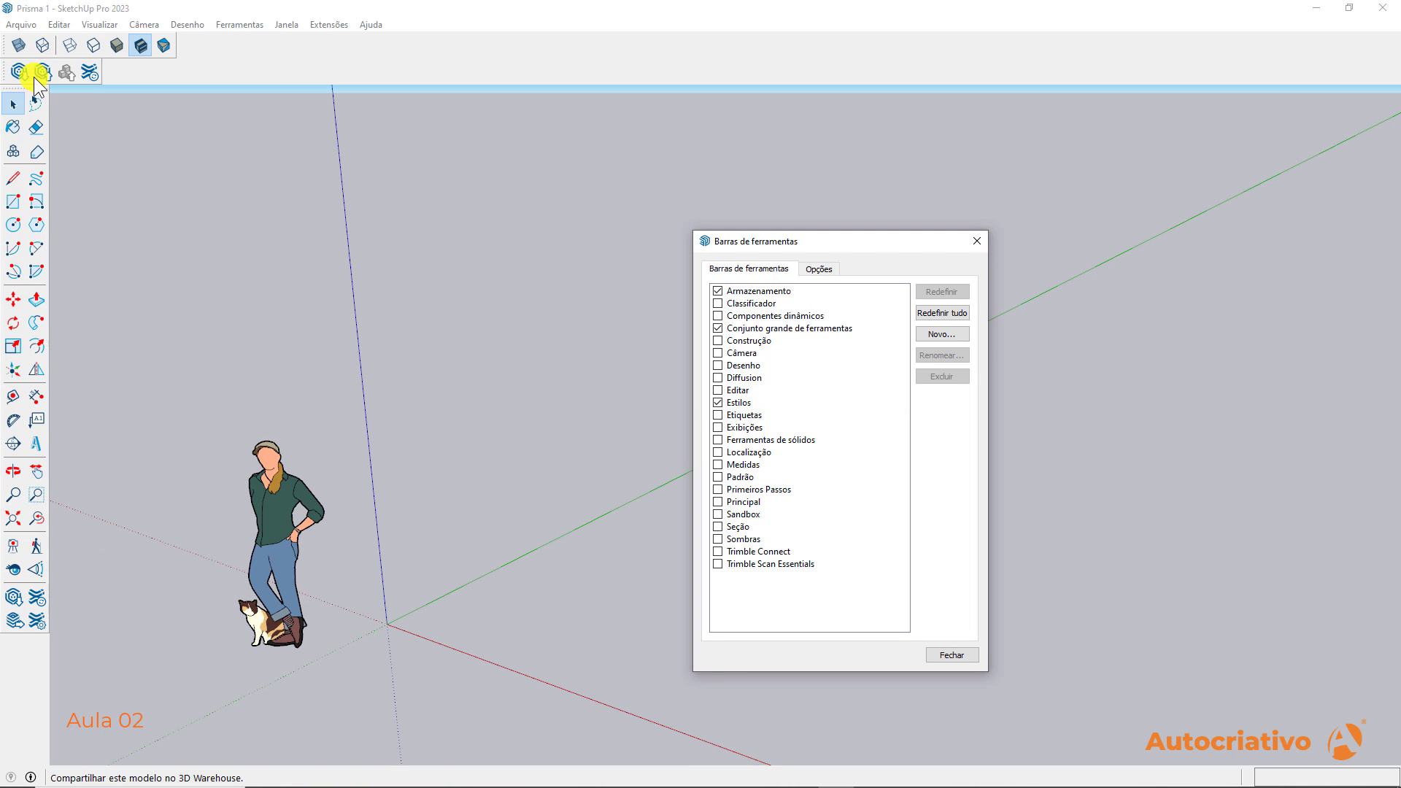
drag(35, 47, 108, 45)
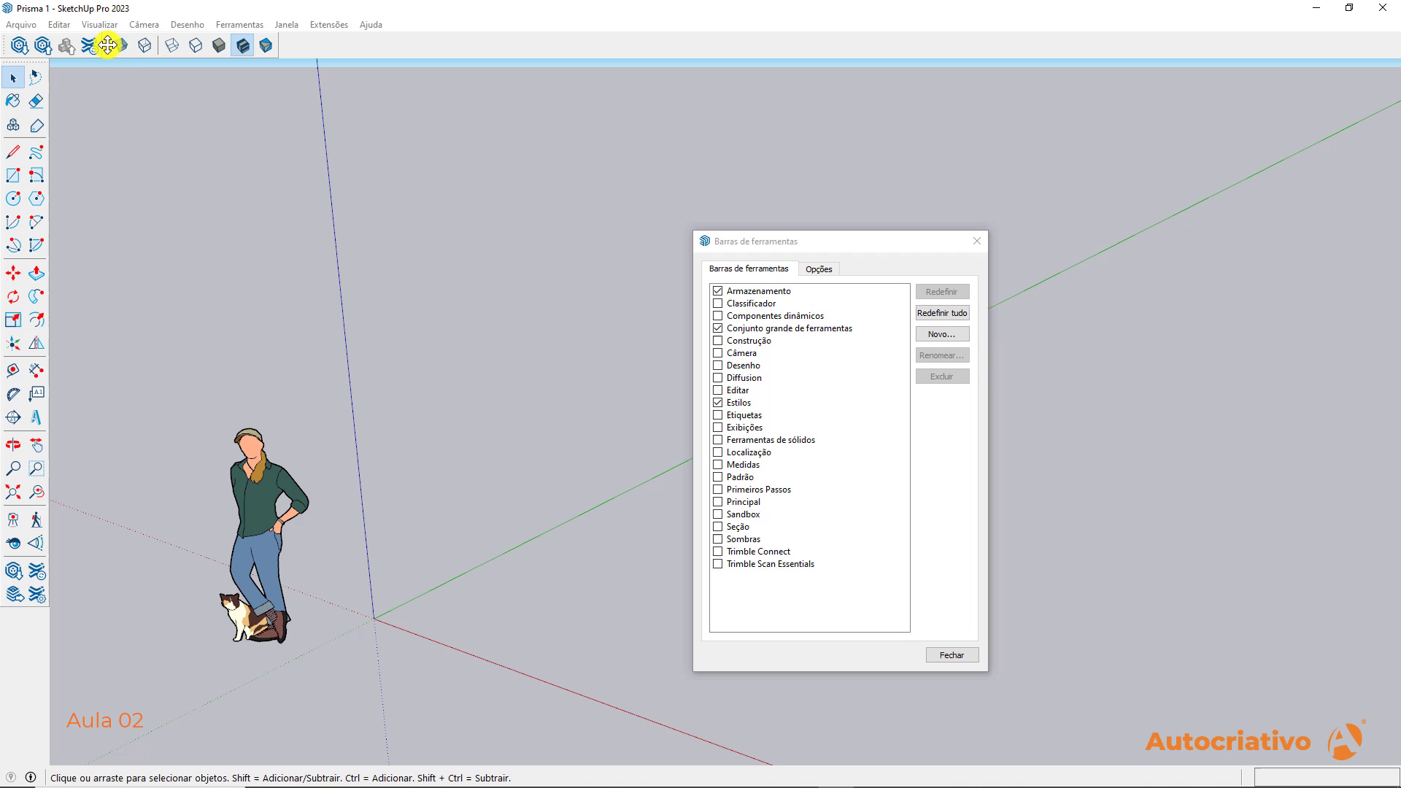
click(719, 415)
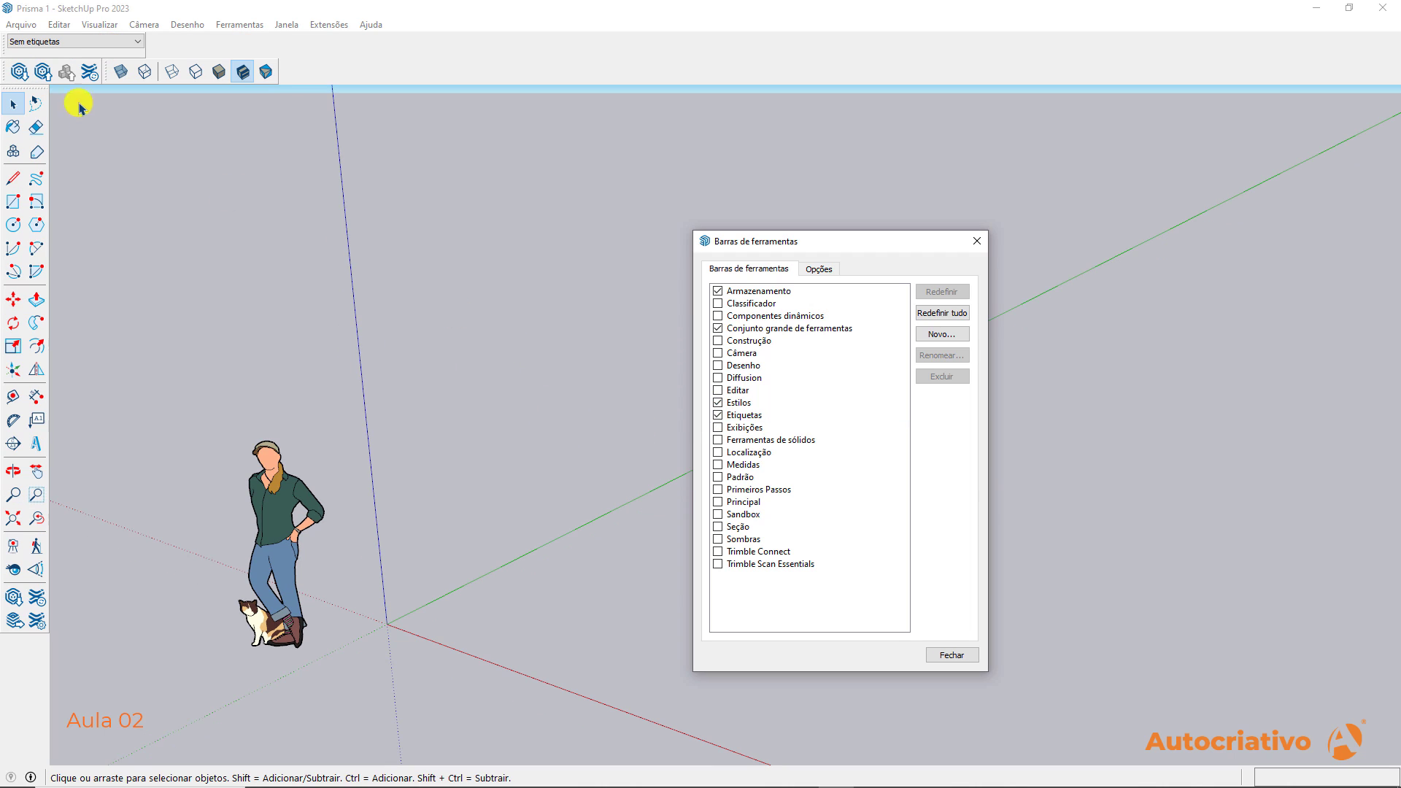
drag(9, 45, 295, 50)
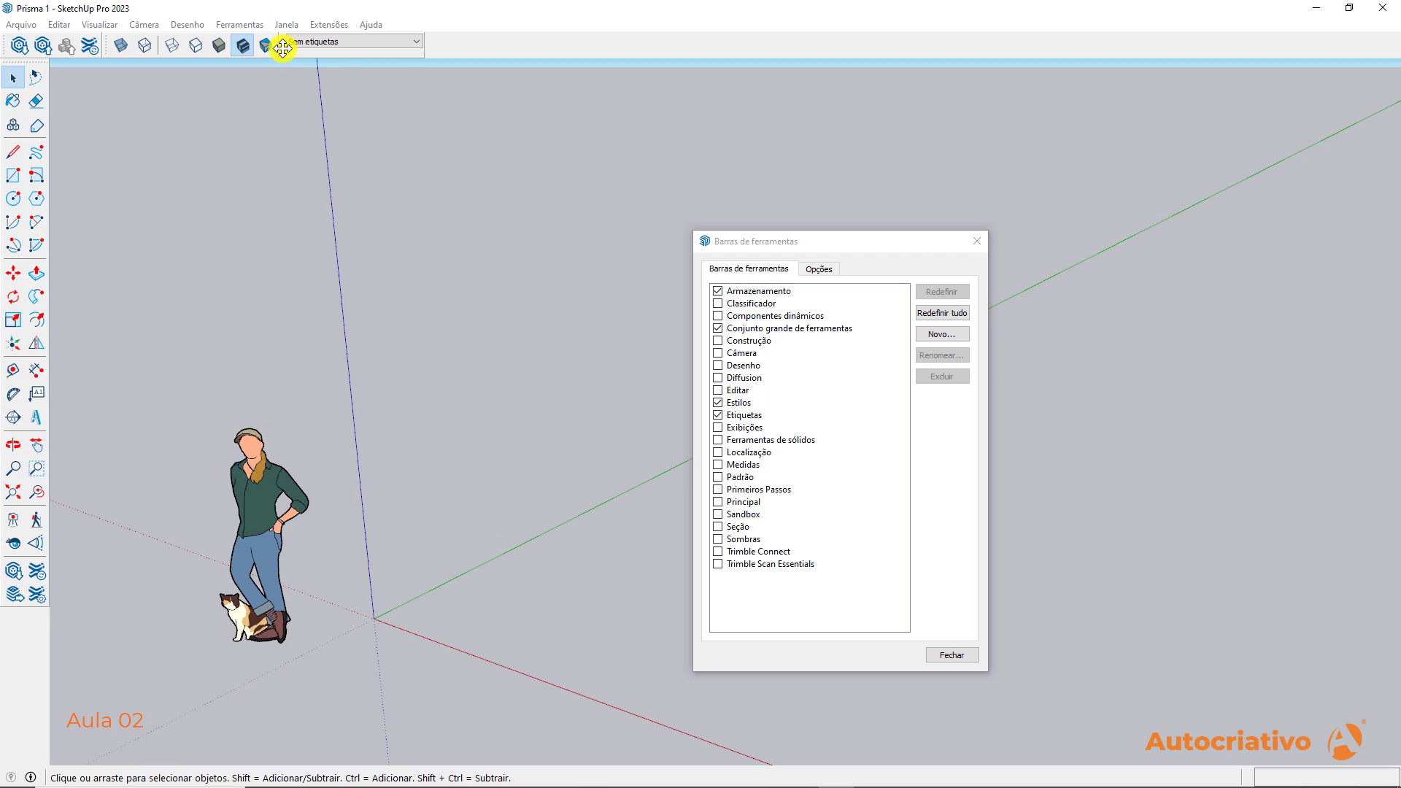
Enable the Exibições and Ferramentas de sólidos toolbars and dock them after Etiquetas in the same row
click(718, 427)
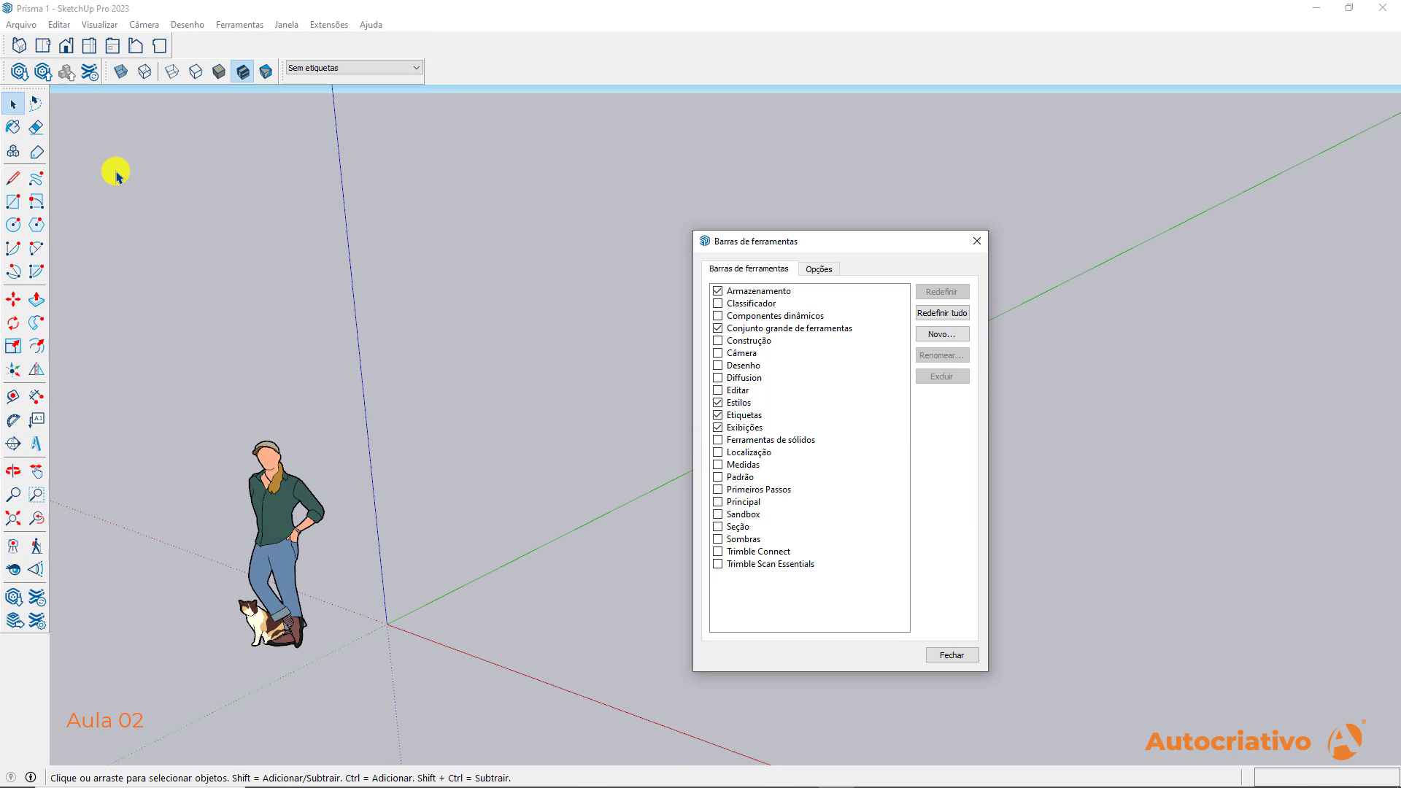
drag(11, 44, 427, 47)
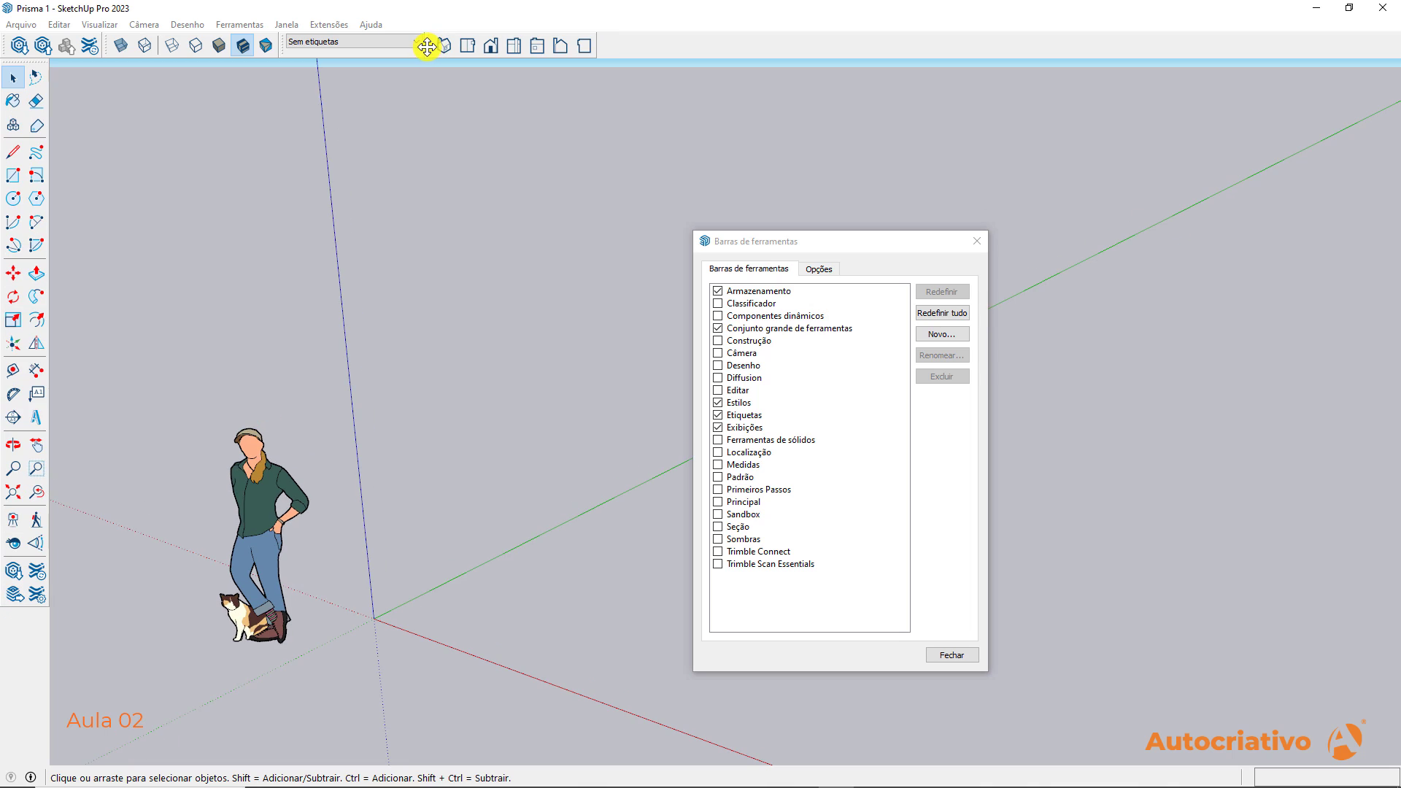
click(718, 440)
drag(676, 120, 649, 38)
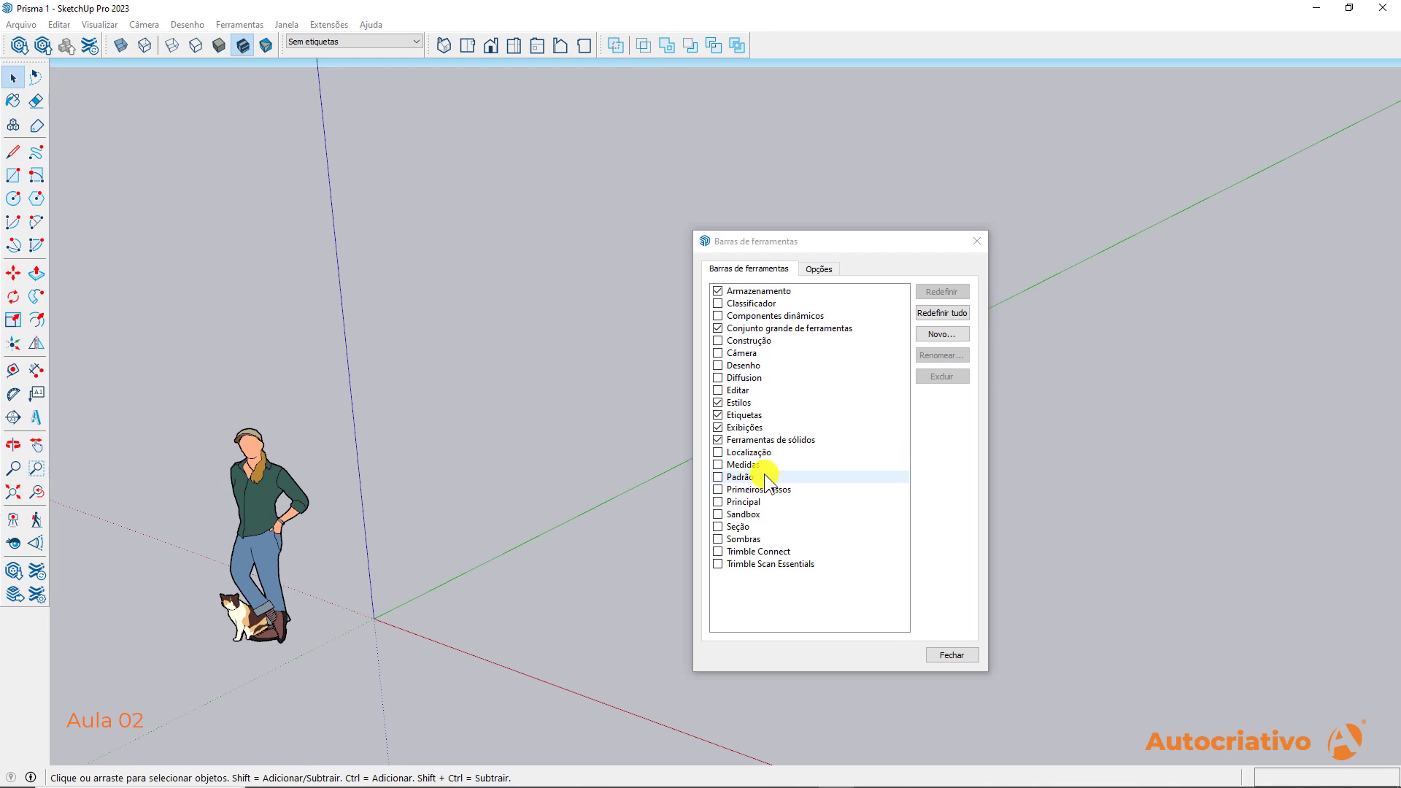
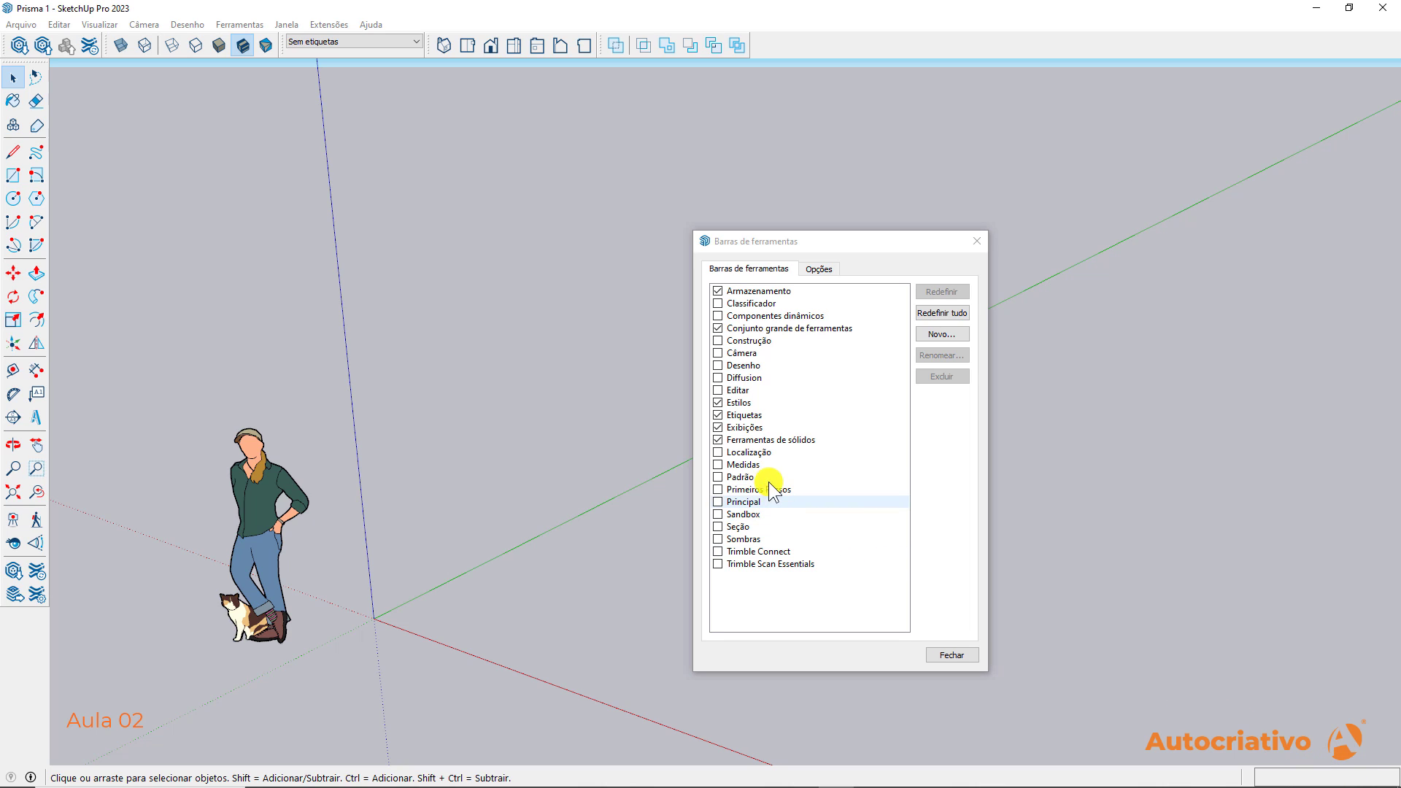
Enable the Padrão toolbar and shift the Ferramentas de sólidos, Exibições, Etiquetas, Armazenamento and Estilos toolbars along their row to free its start
click(718, 477)
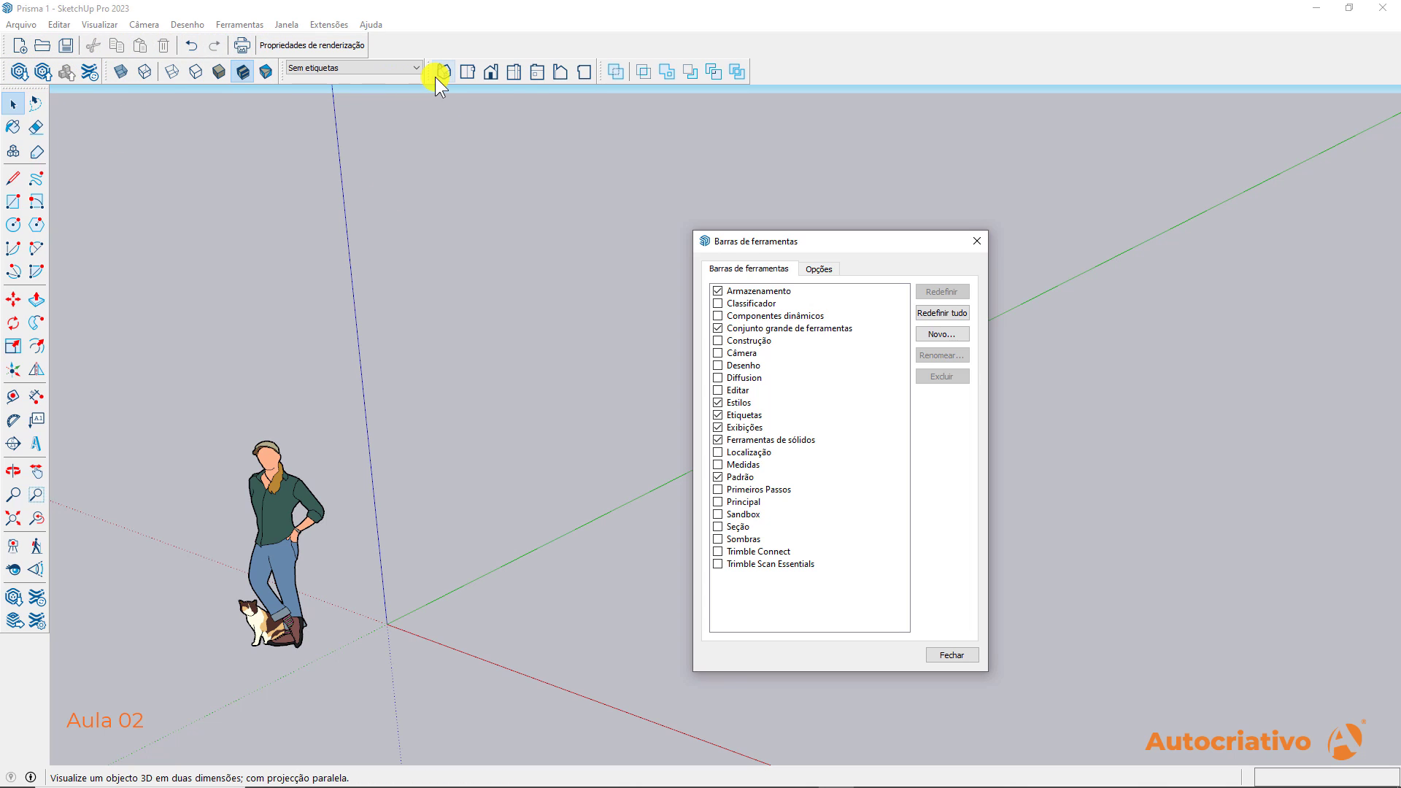
drag(606, 73, 938, 73)
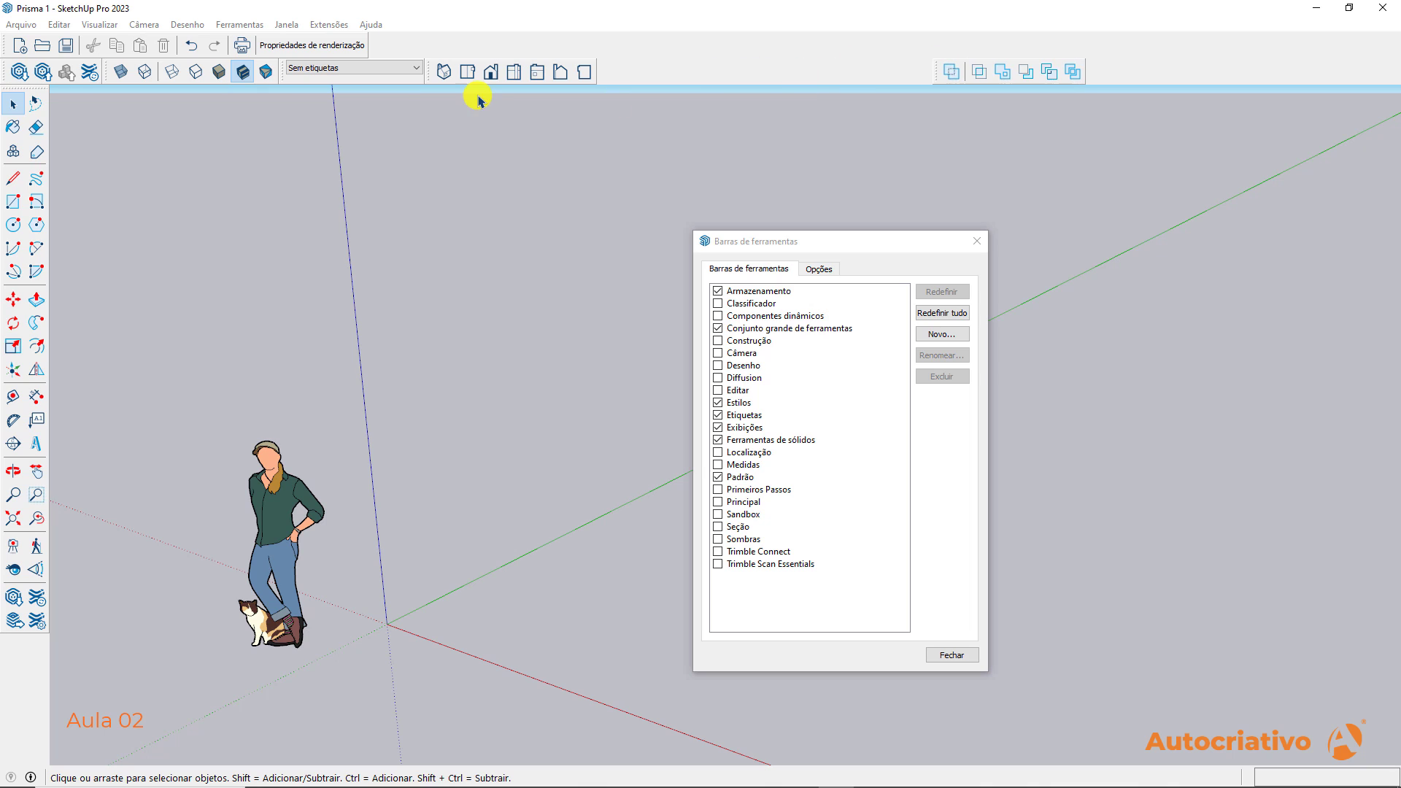
drag(428, 71, 780, 72)
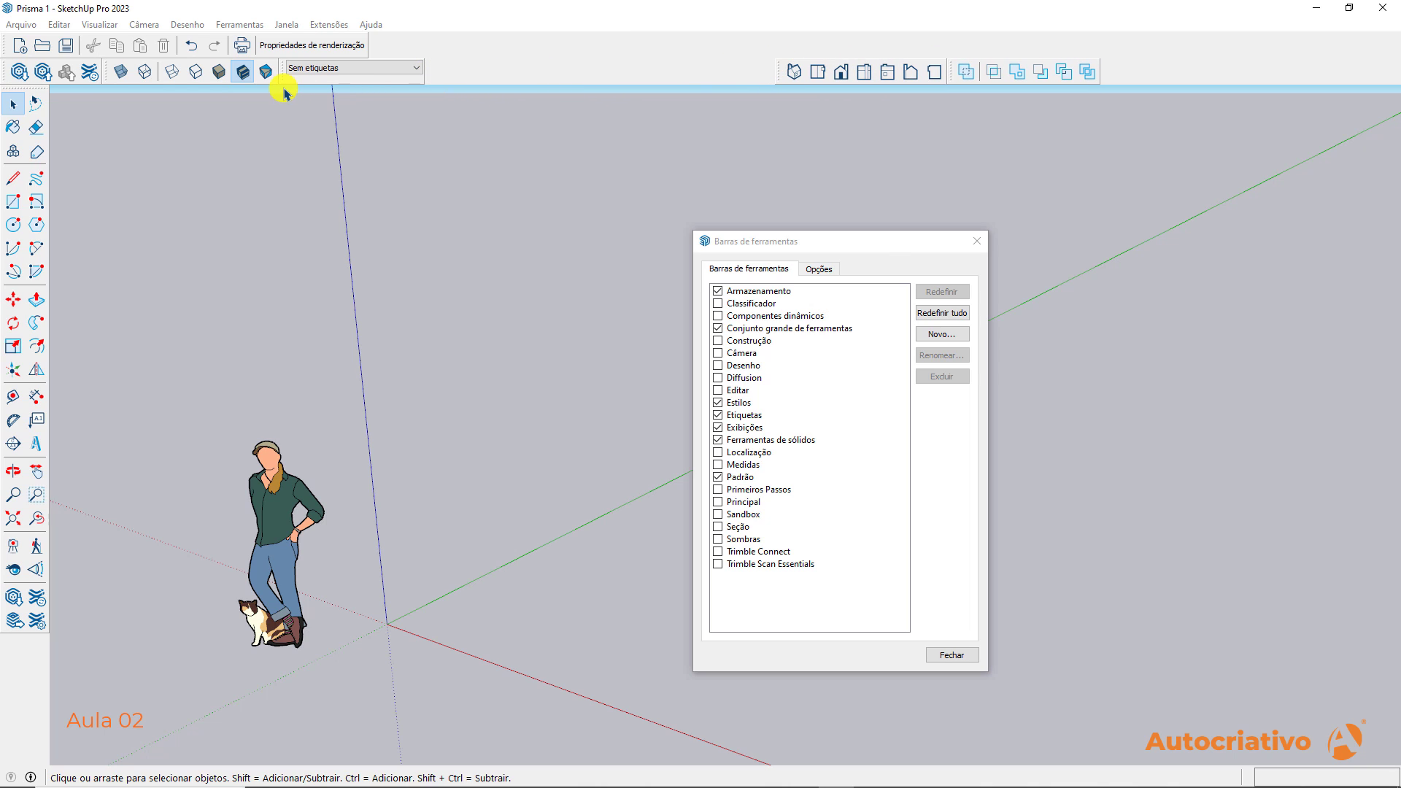
drag(282, 73, 639, 70)
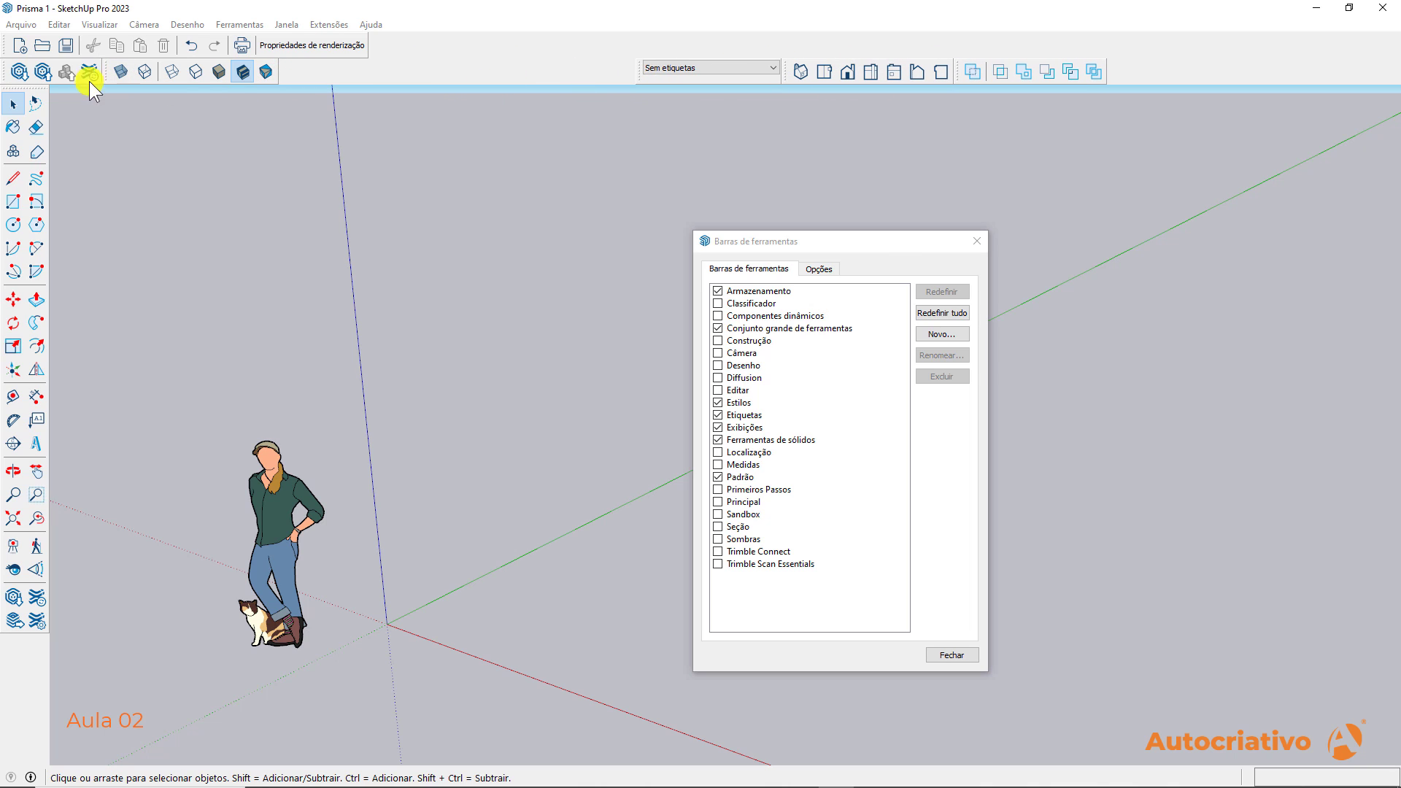
drag(6, 73, 304, 77)
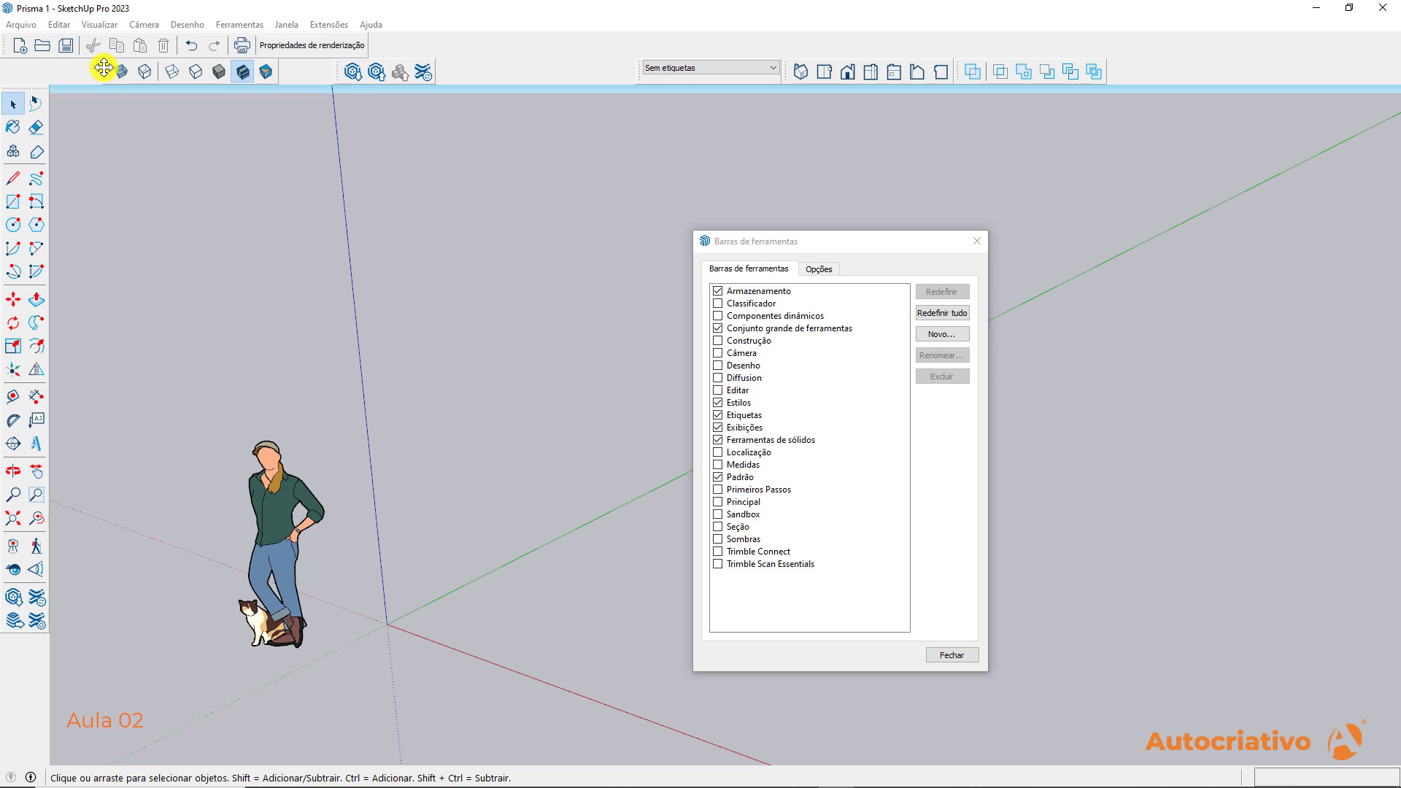
drag(107, 72, 437, 69)
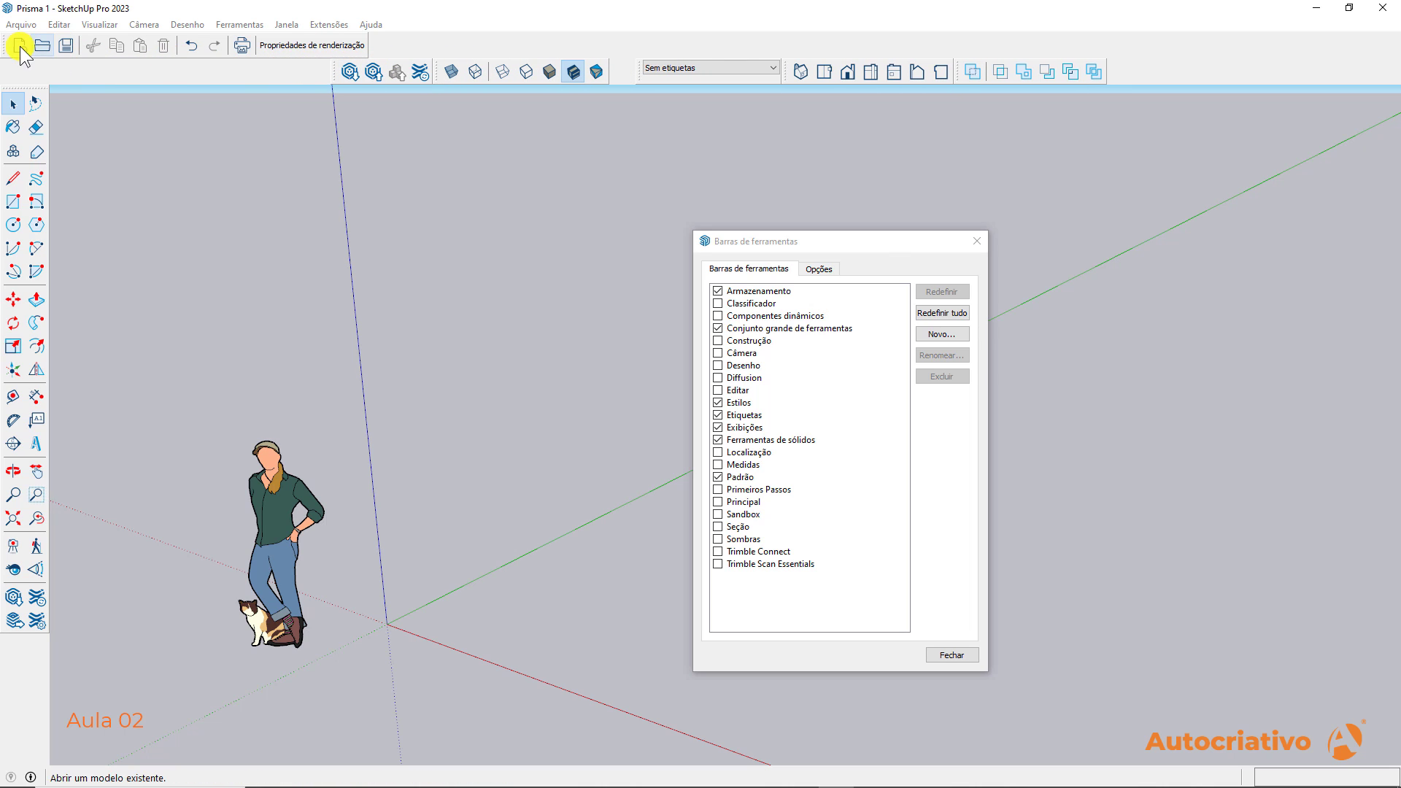
Place Padrão first in the toolbar row and dock Armazenamento, Estilos, Etiquetas, Exibições and Ferramentas de sólidos after it, leaving a single row
drag(12, 44, 9, 67)
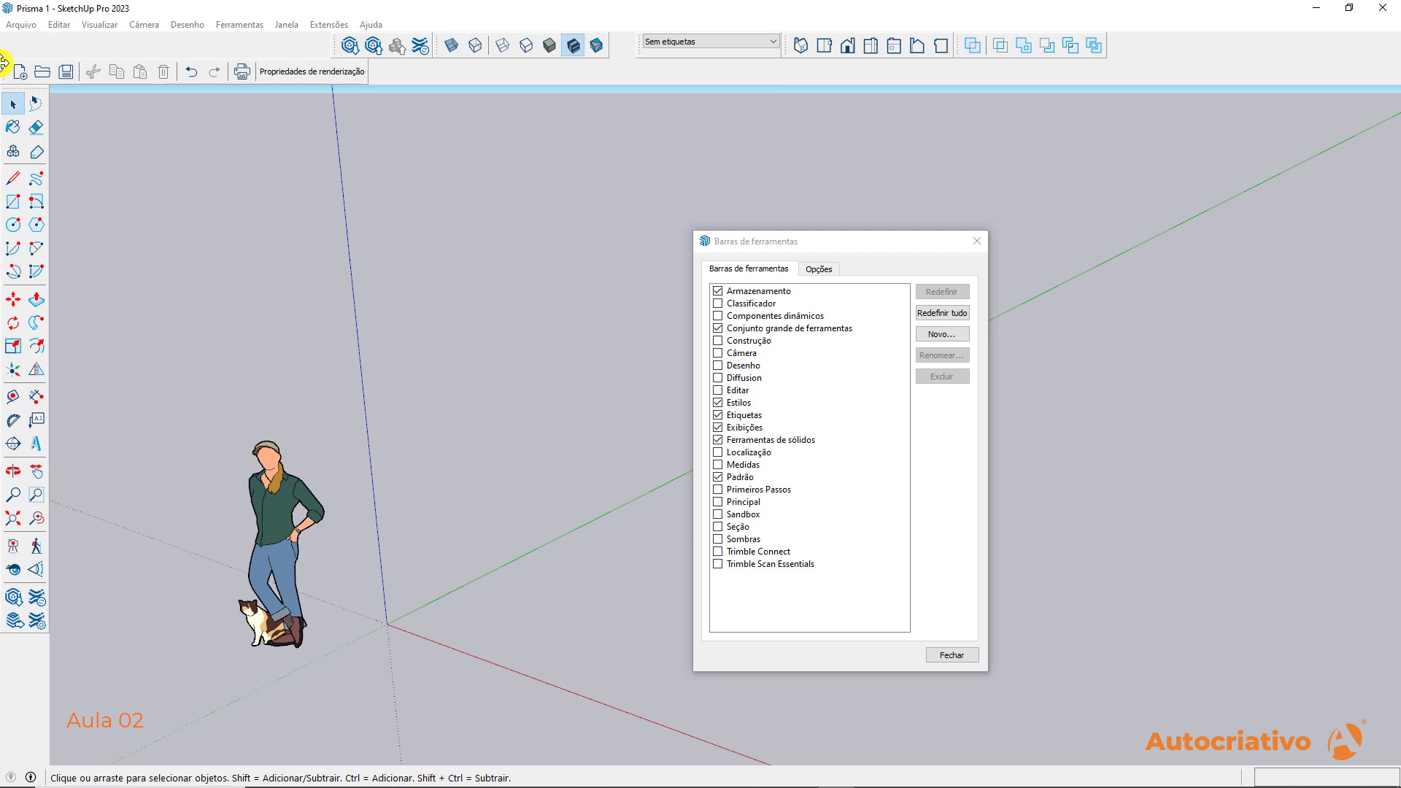
drag(337, 45, 470, 81)
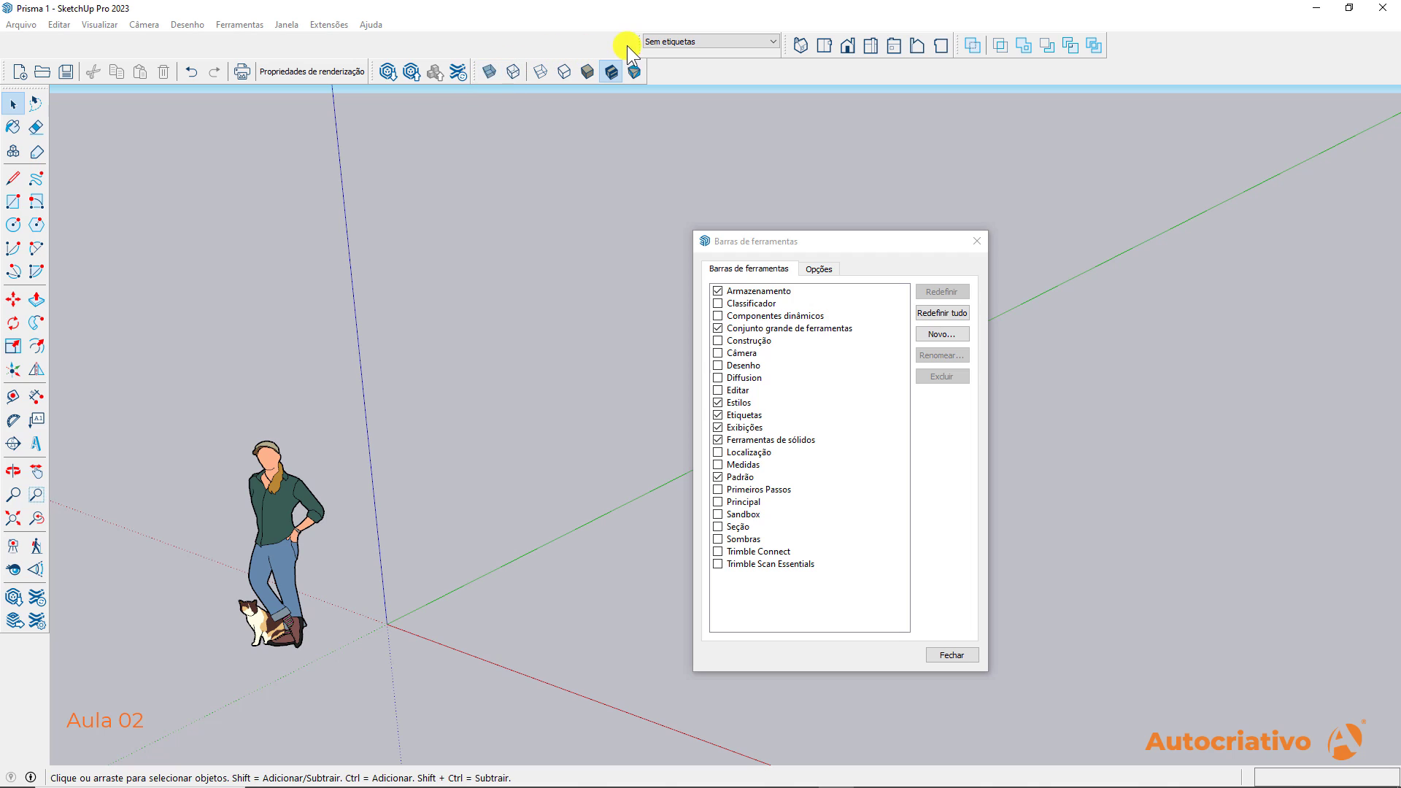
drag(646, 44, 659, 67)
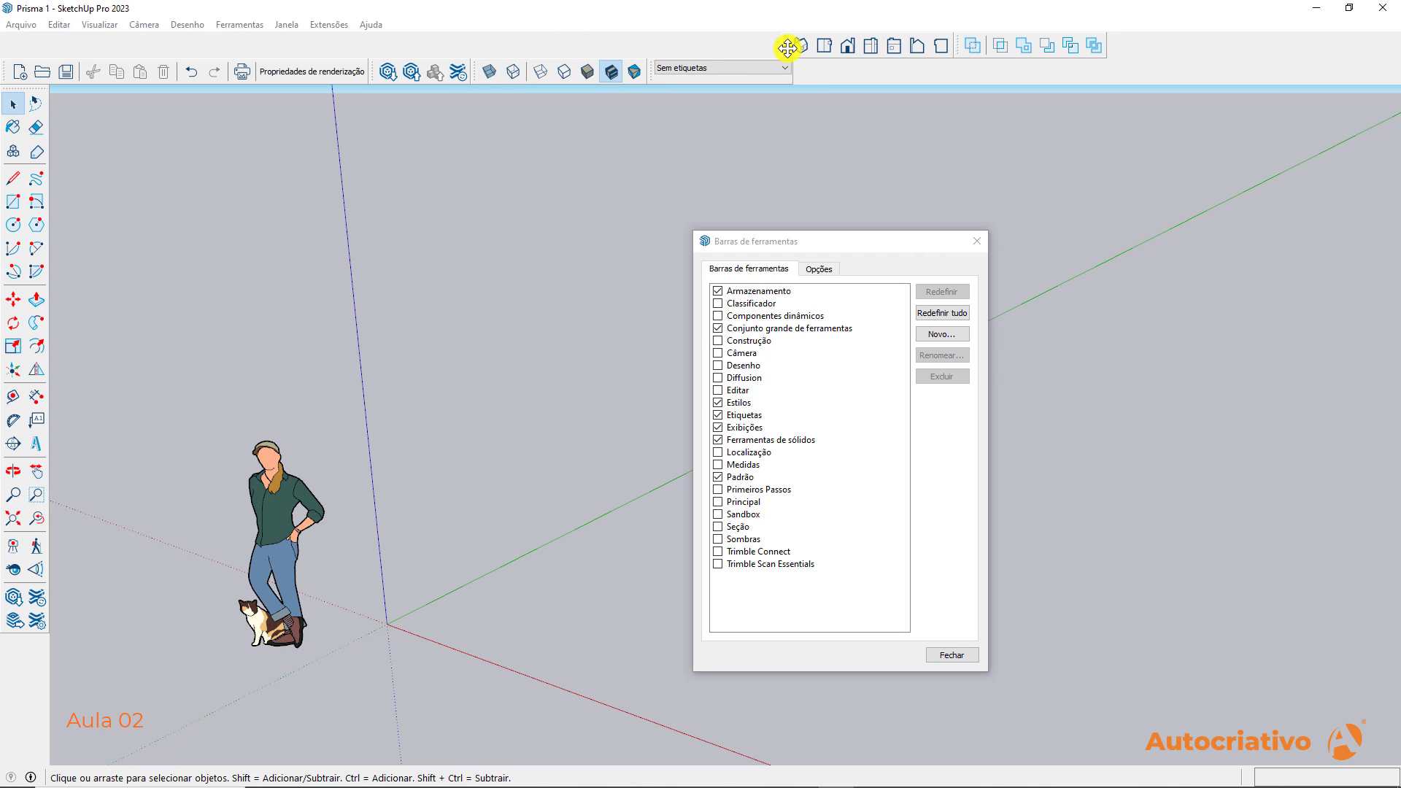
drag(788, 48, 800, 73)
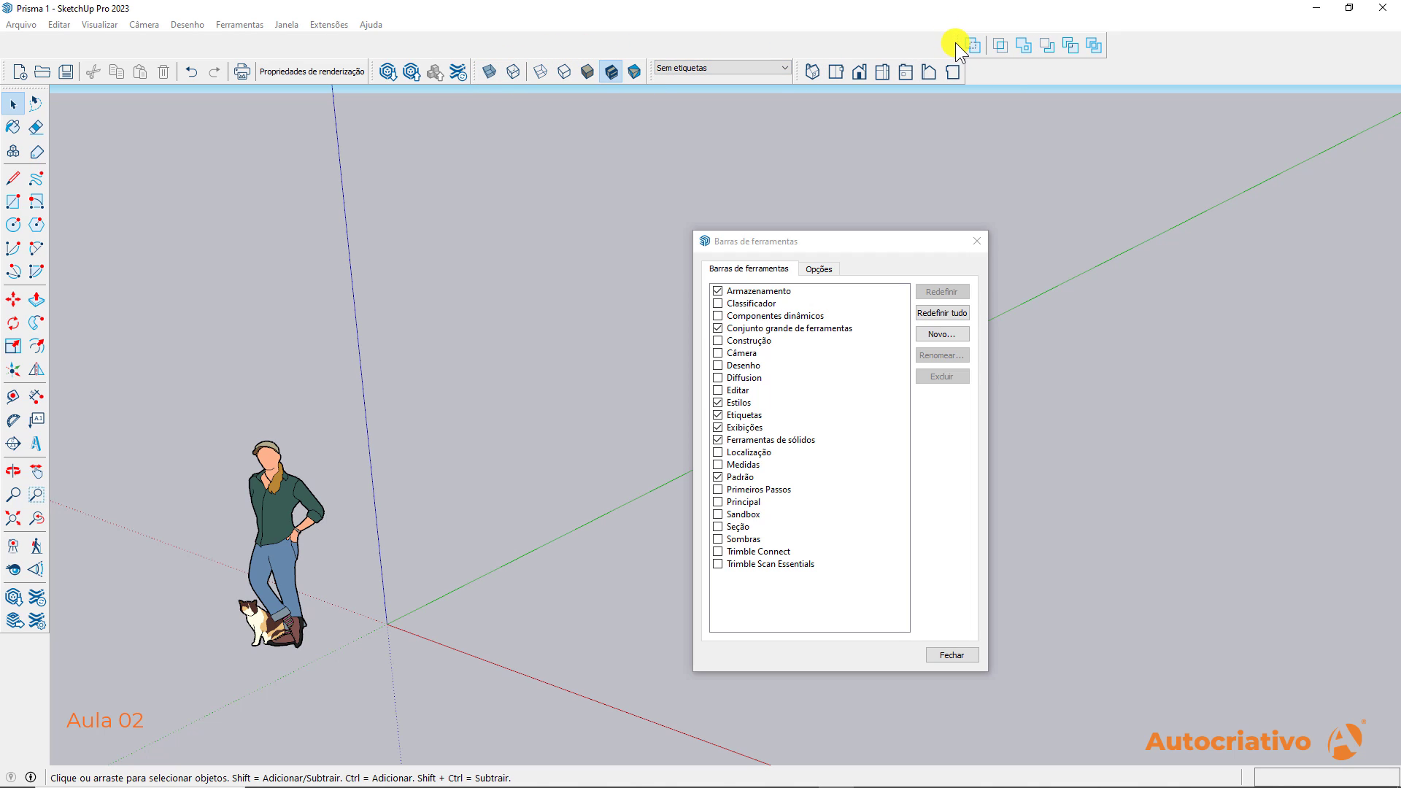
drag(956, 44, 982, 67)
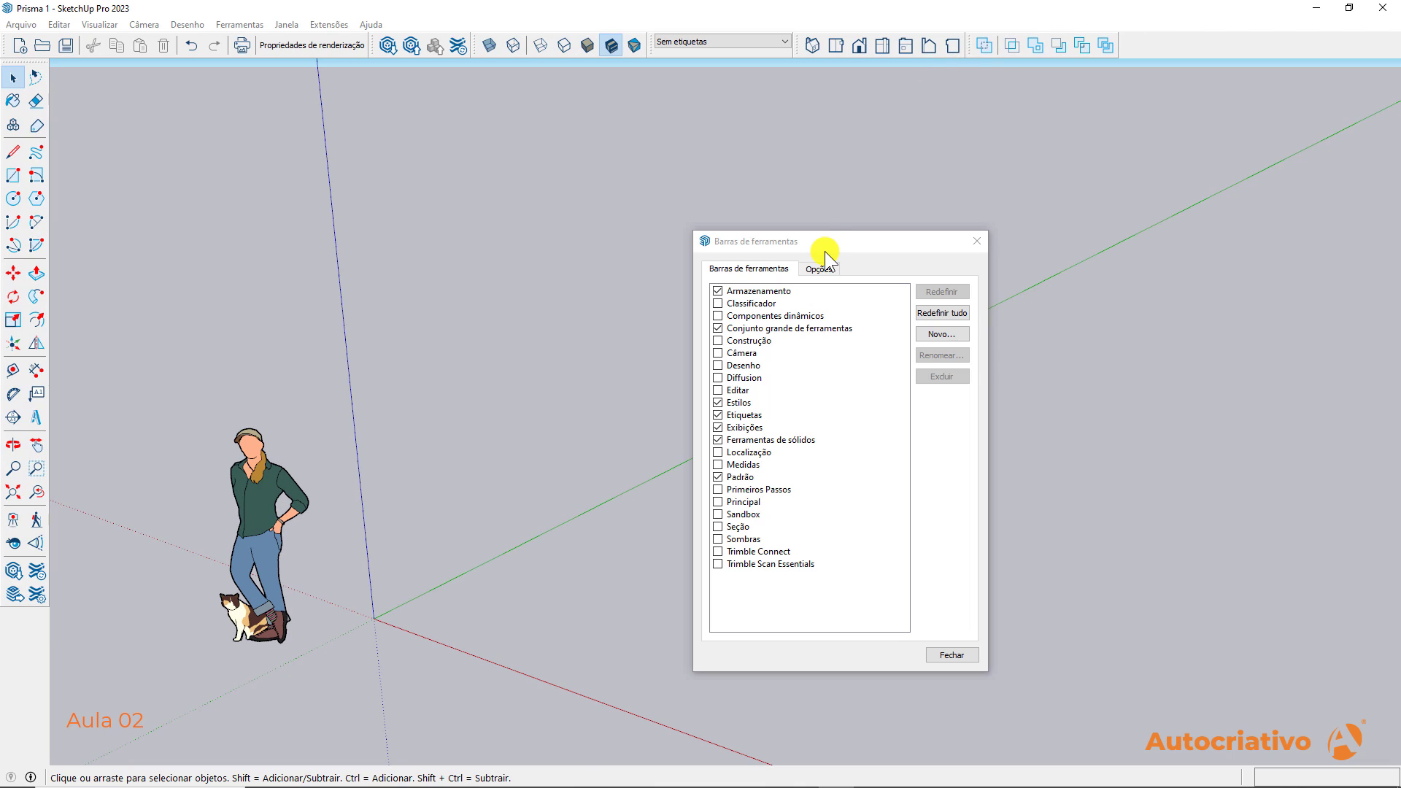
Reposition the Barras de ferramentas dialog, then show and hide the Primeiros Passos and Principal toolbars to compare their tools with the large set
click(811, 235)
drag(817, 241, 718, 185)
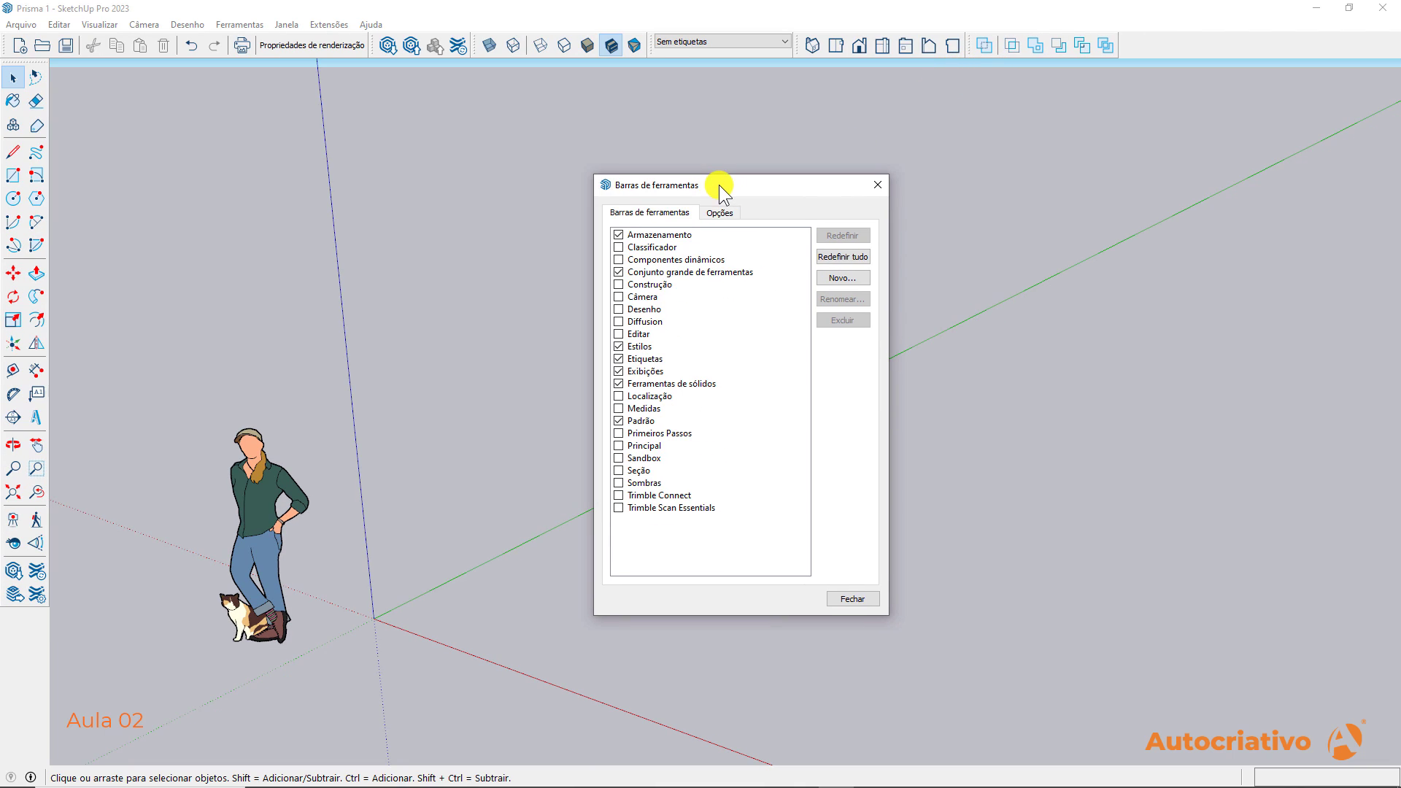
click(619, 434)
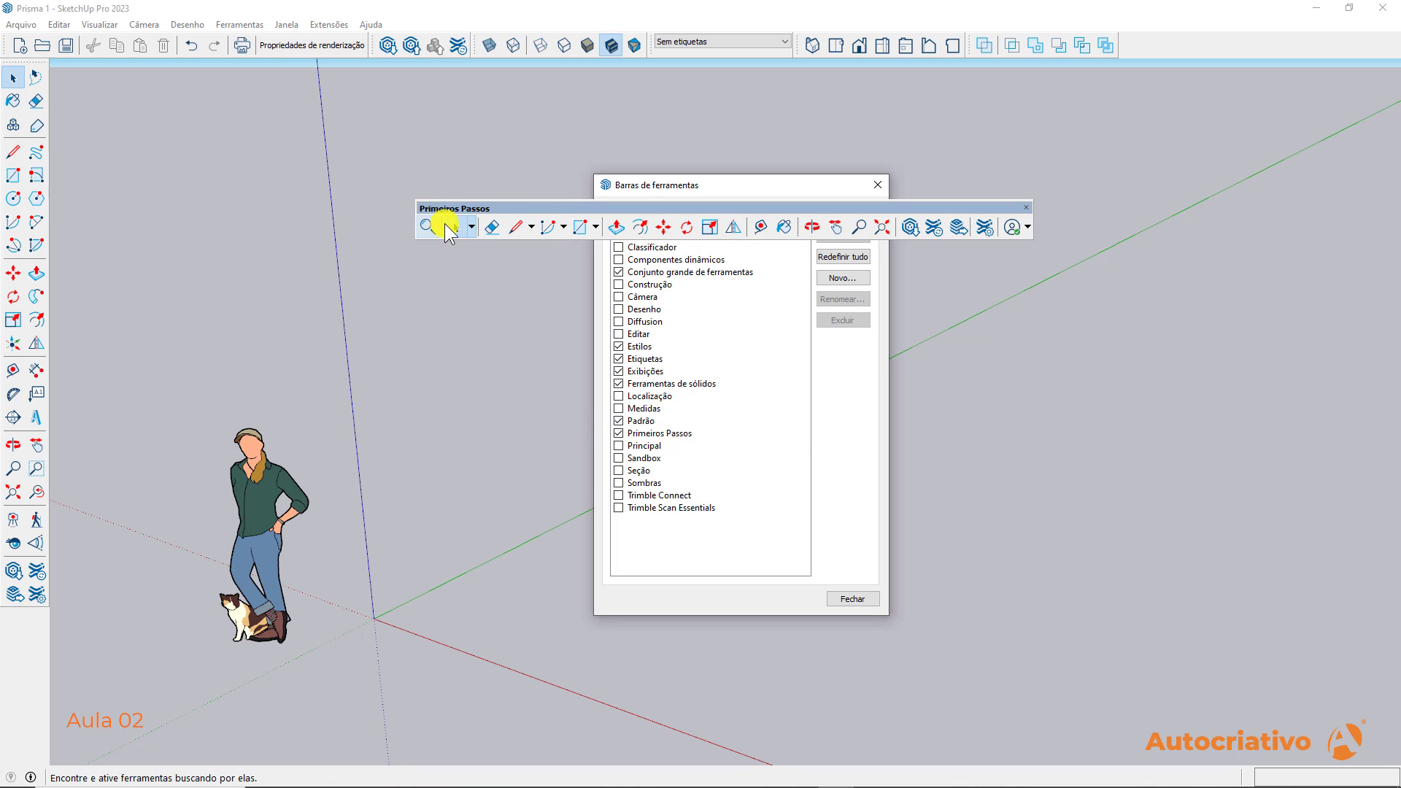
click(1027, 207)
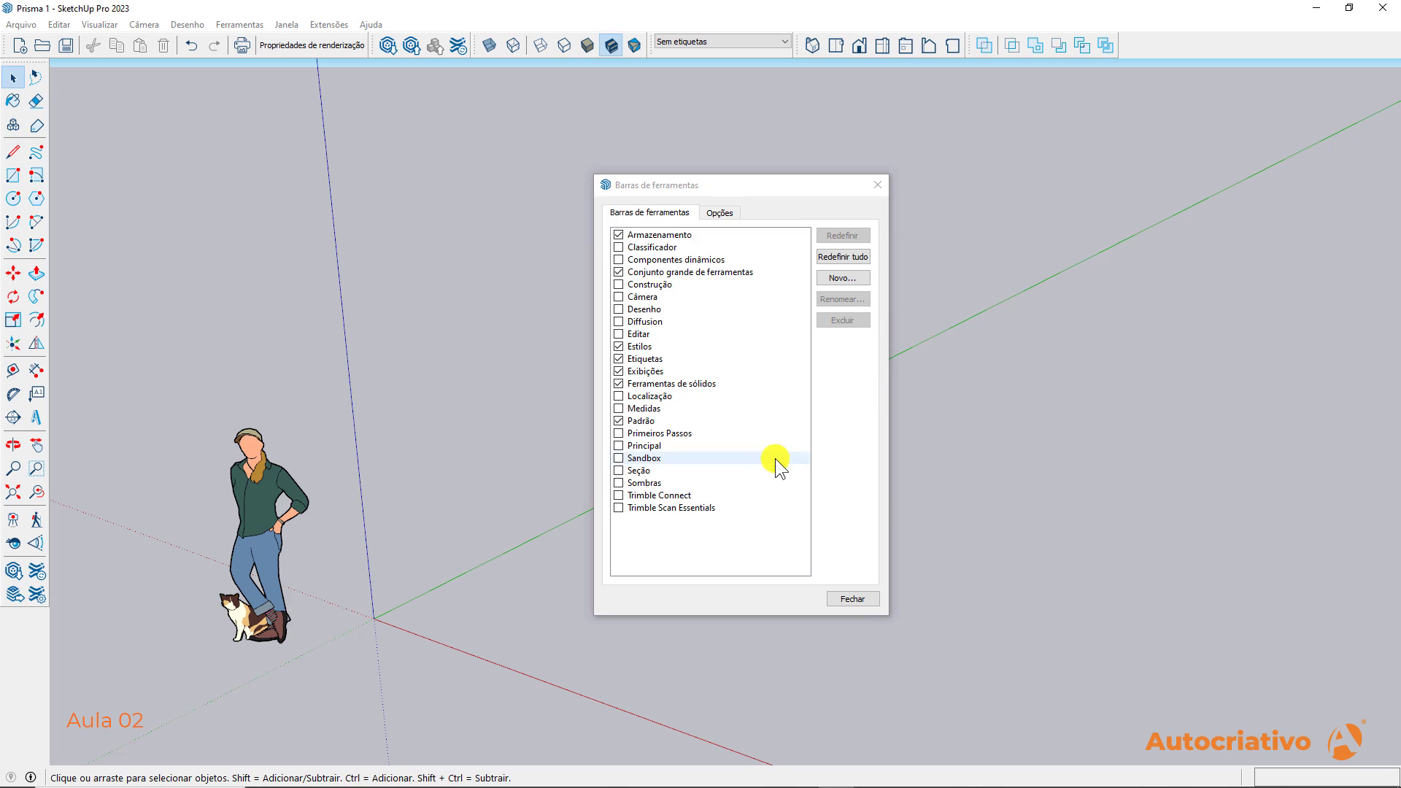
click(619, 446)
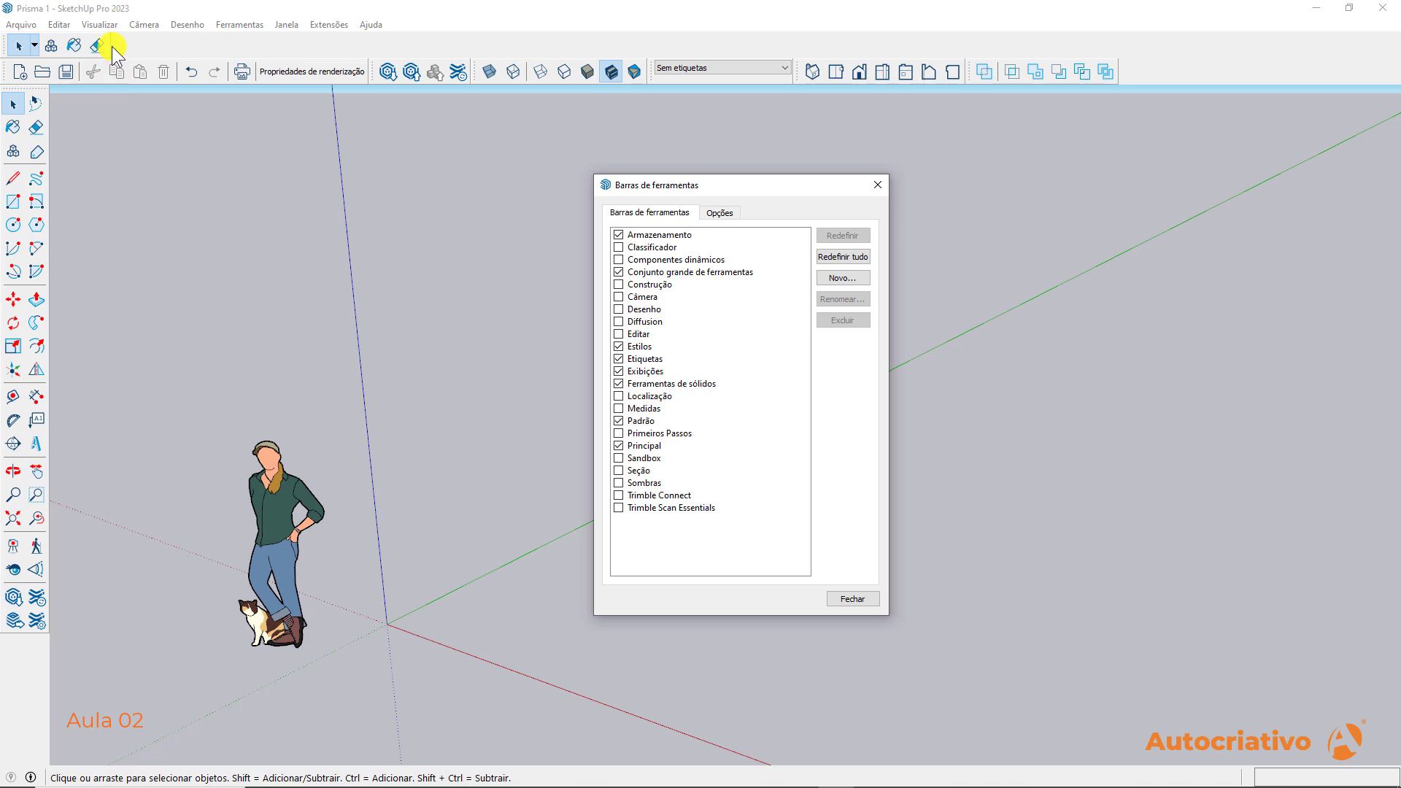
click(620, 446)
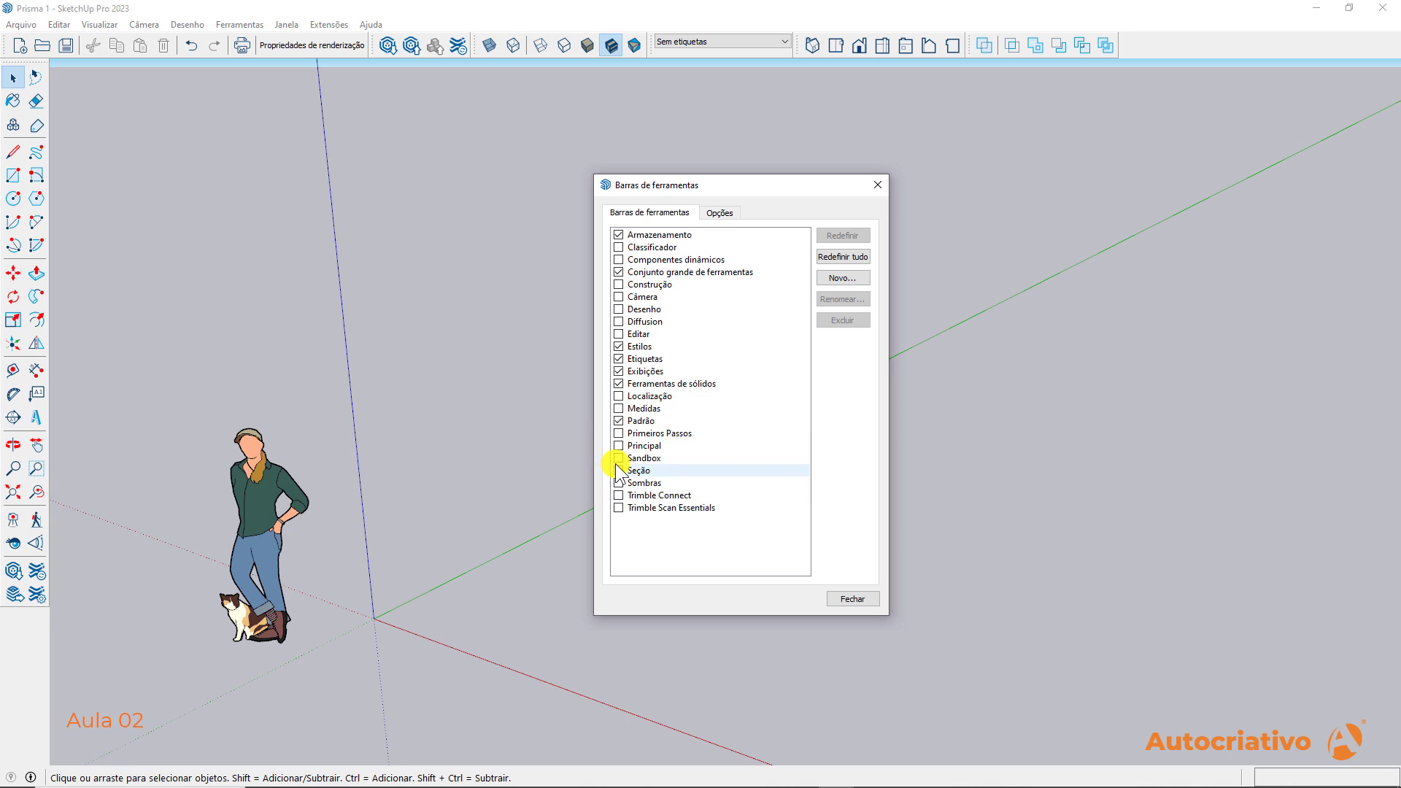
Enable the Sandbox and Seção toolbars and dock them one after the other following Ferramentas de sólidos in the same row
click(620, 460)
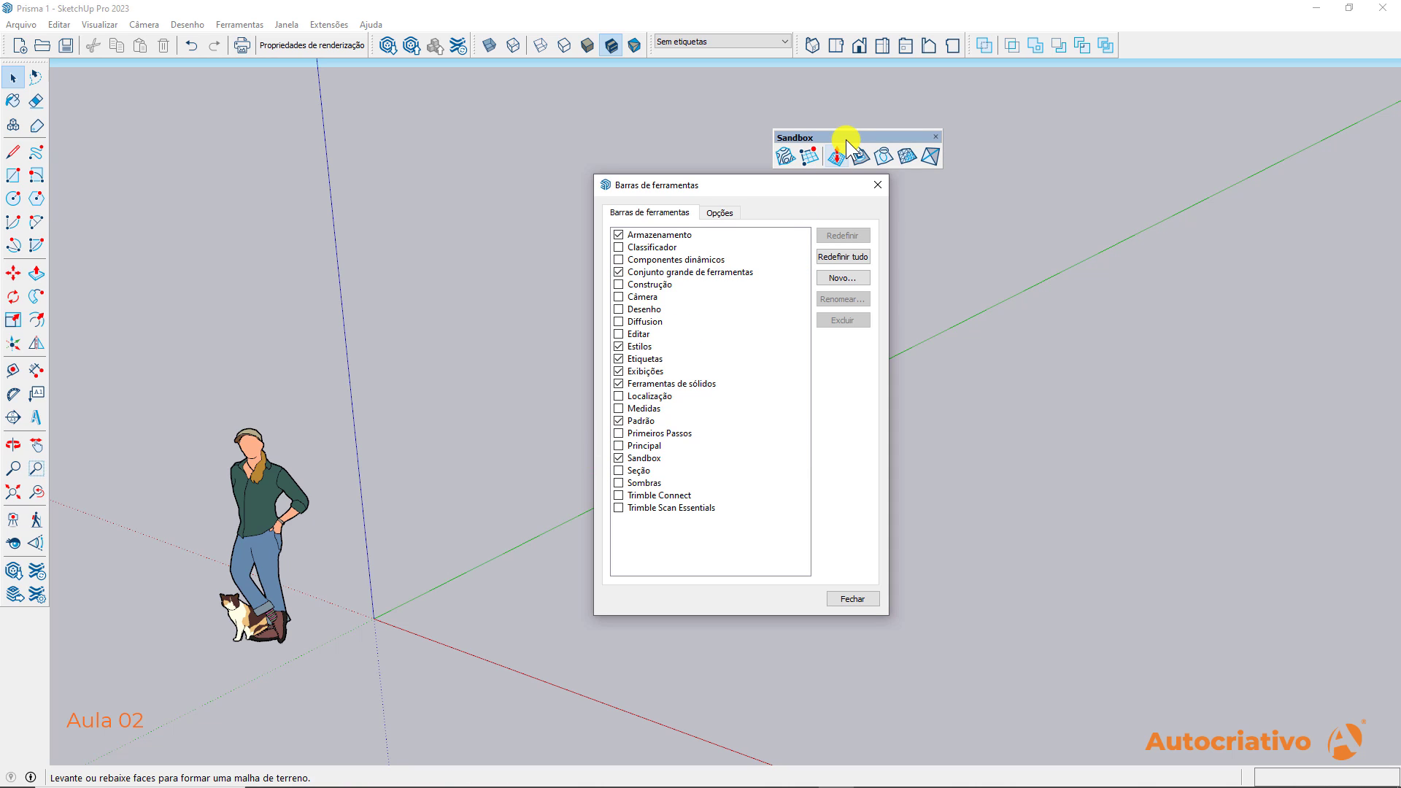
drag(845, 138, 1189, 33)
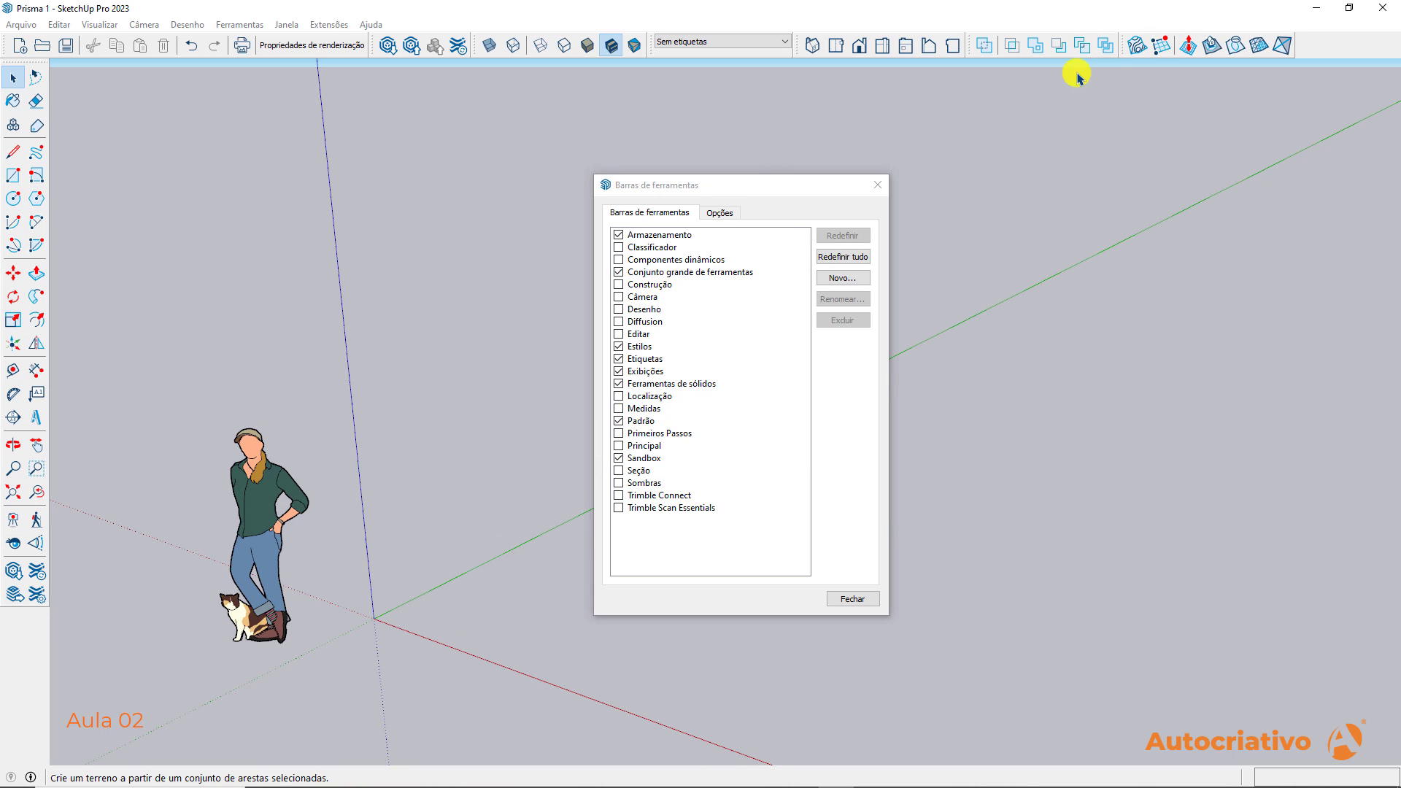
click(619, 470)
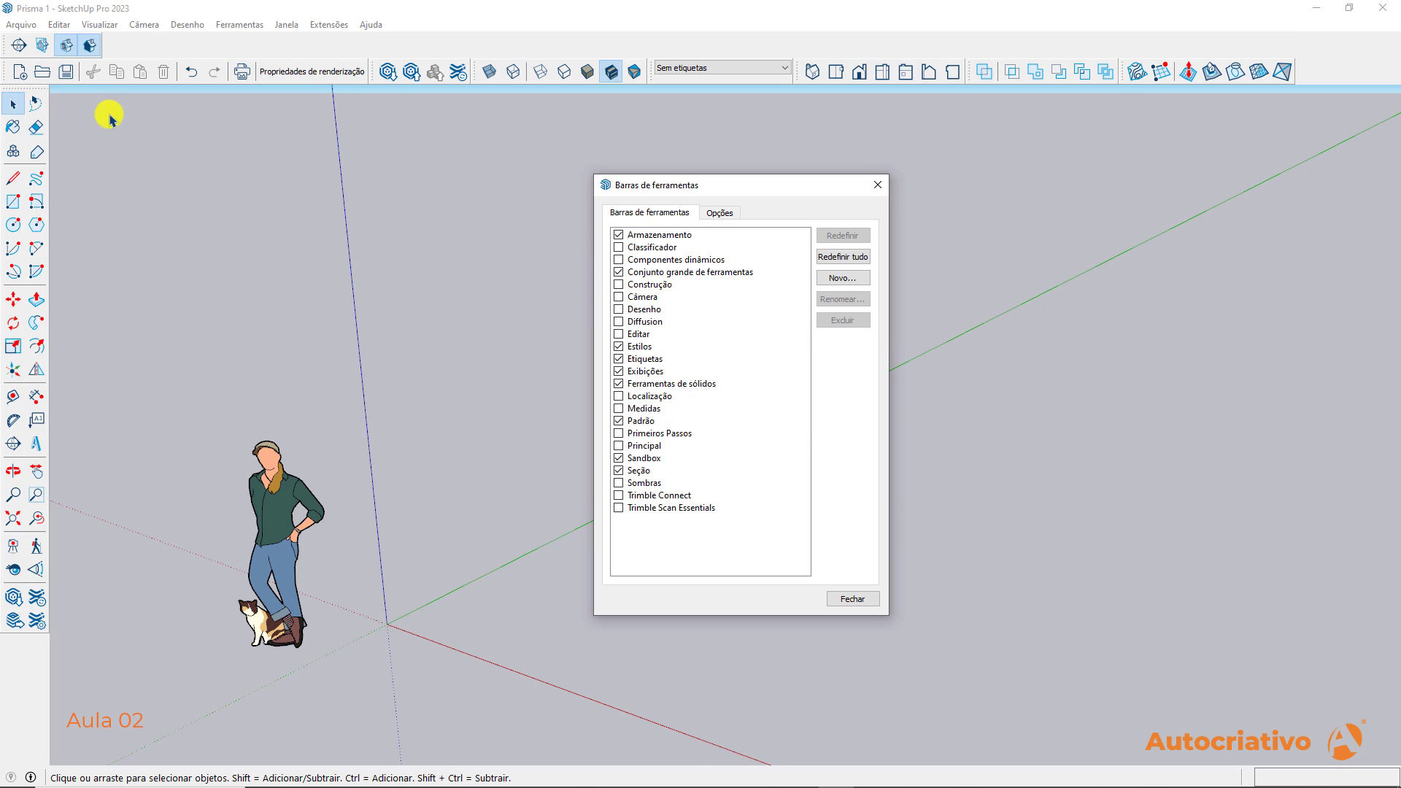
drag(6, 45, 1267, 52)
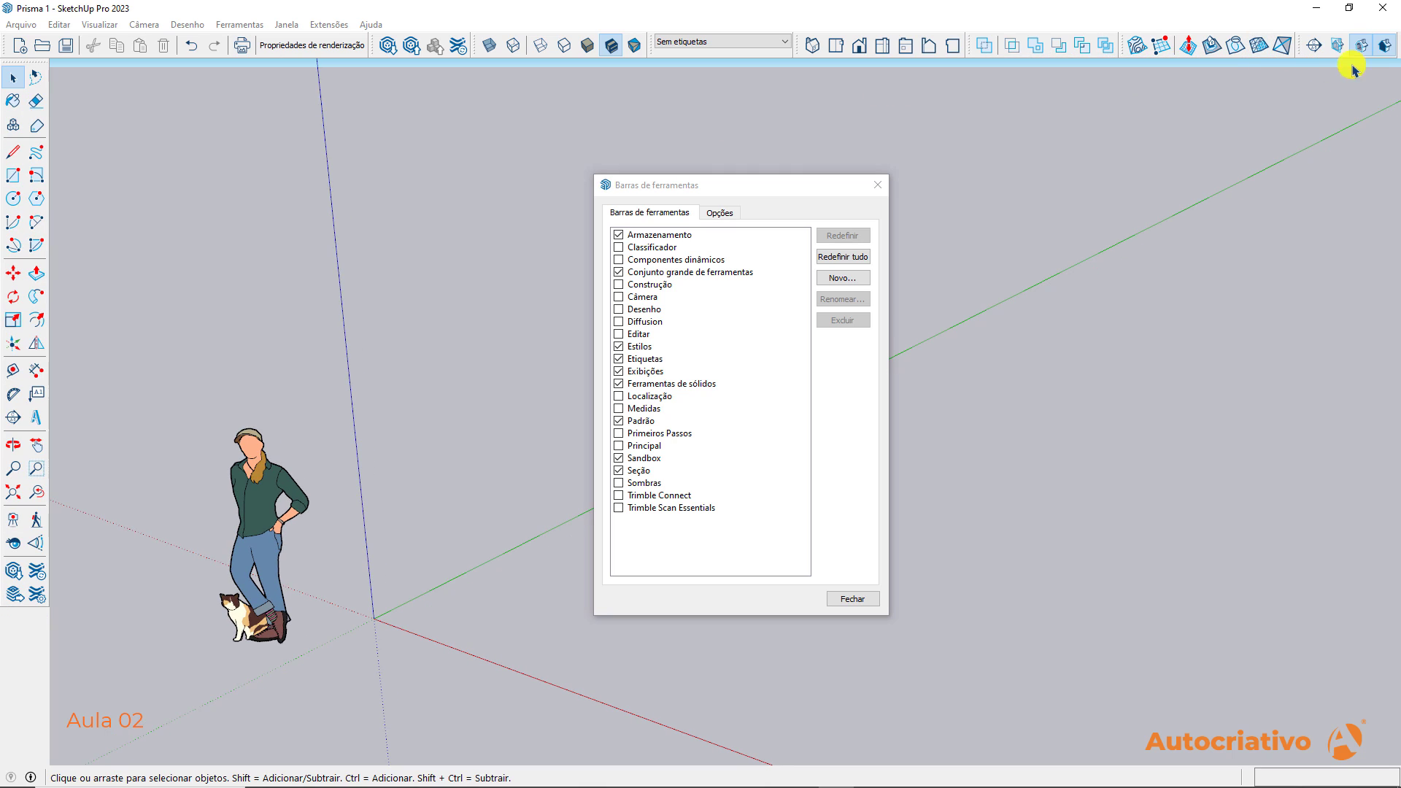
Enable the Sombras and Trimble Connect toolbars, dock them side by side beneath the drawing area, and close the Barras de ferramentas dialog
click(619, 483)
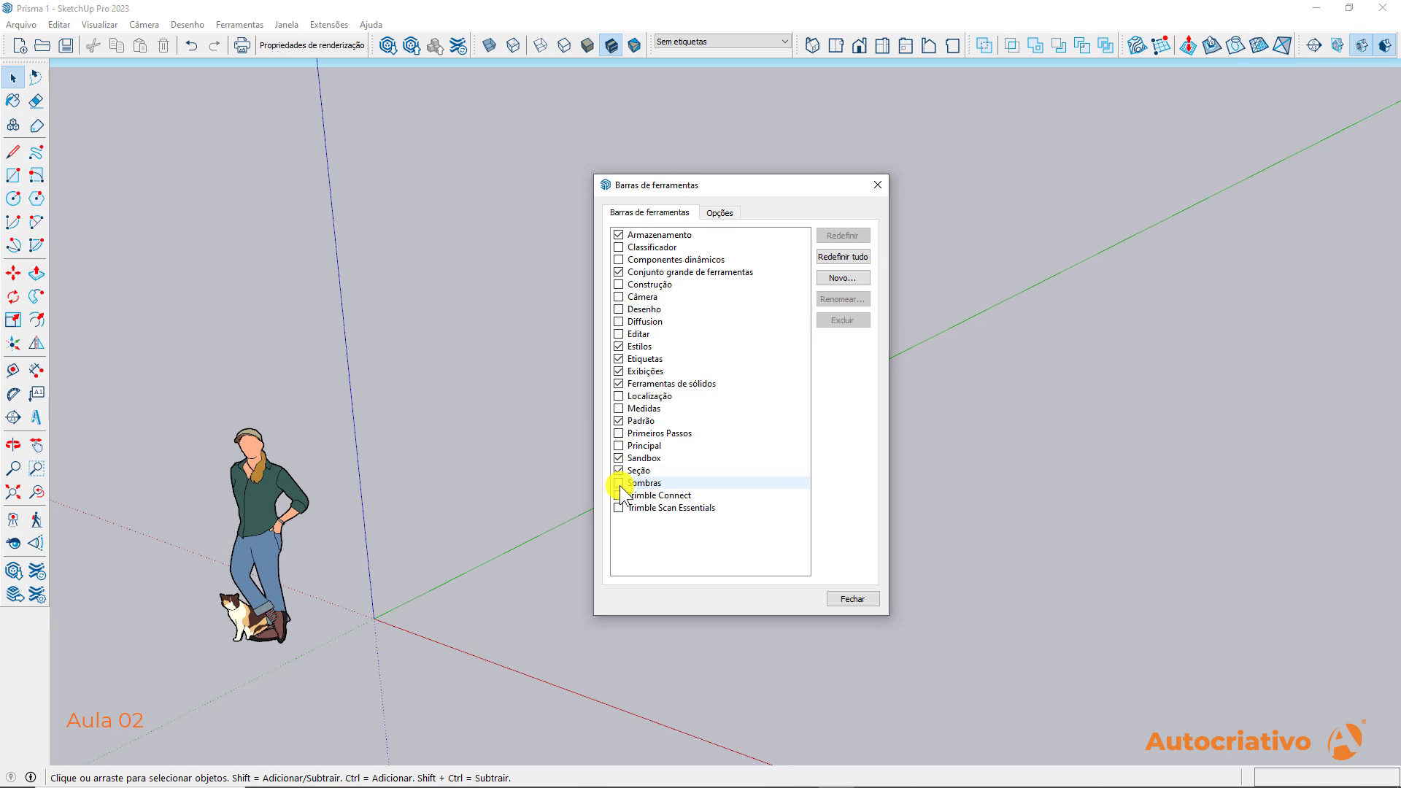
click(619, 483)
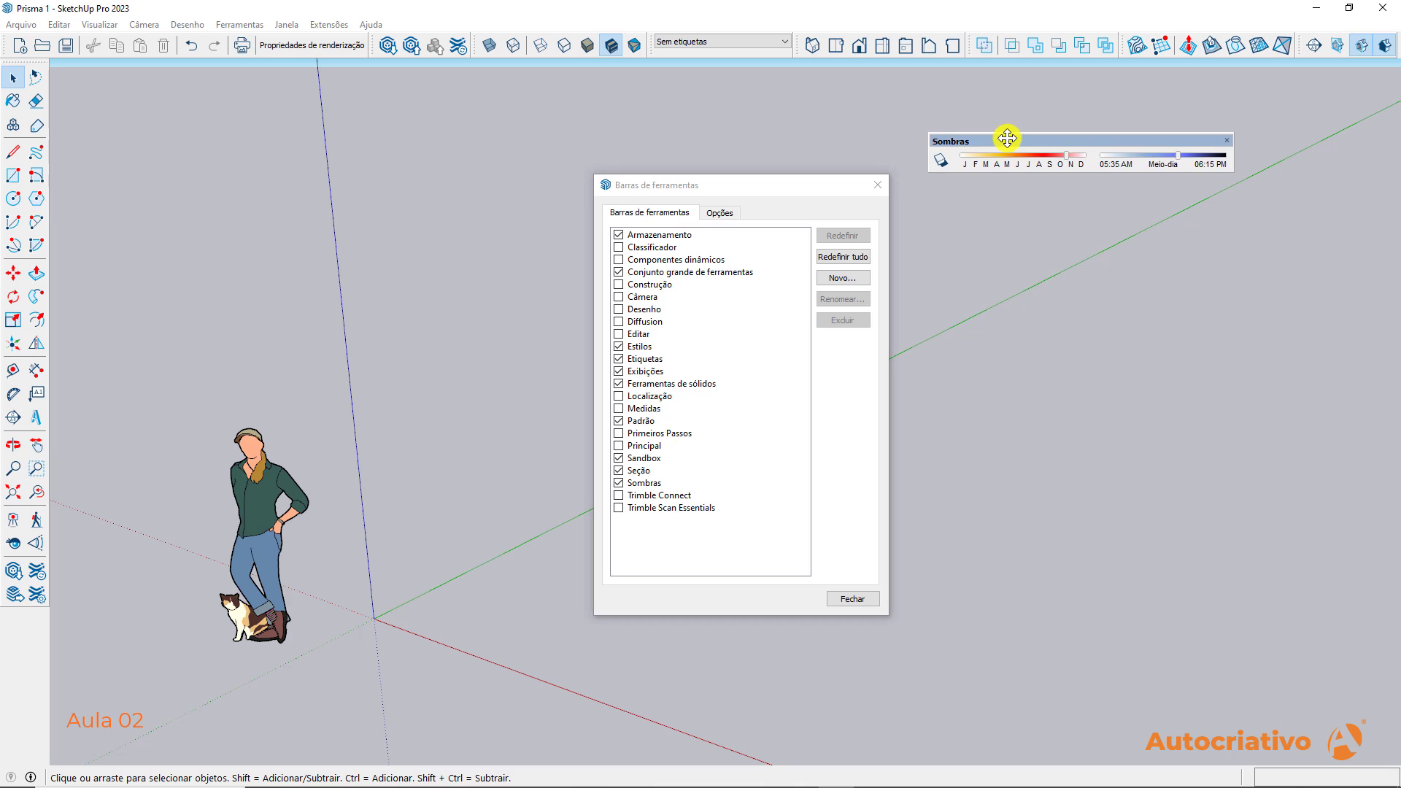
drag(1010, 138, 139, 743)
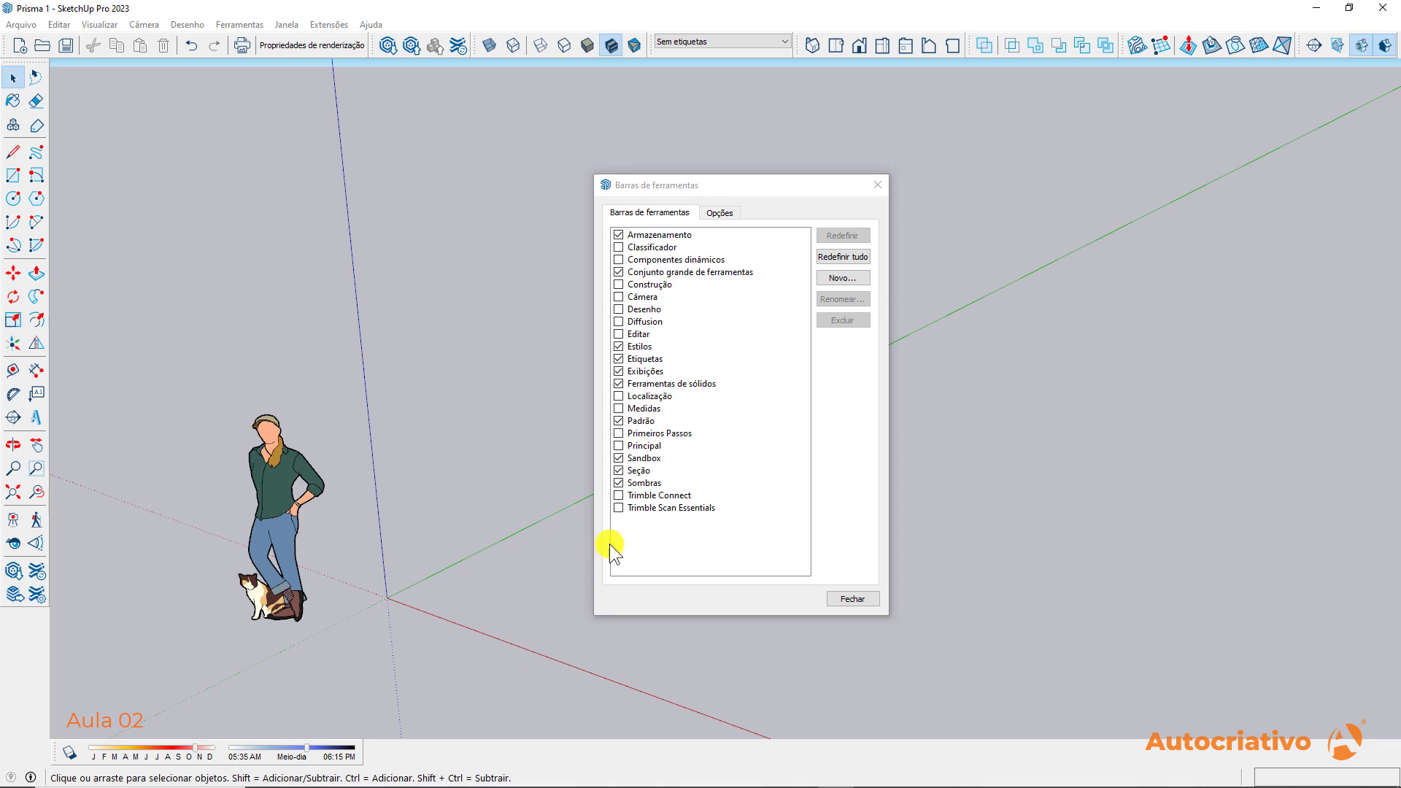
click(618, 496)
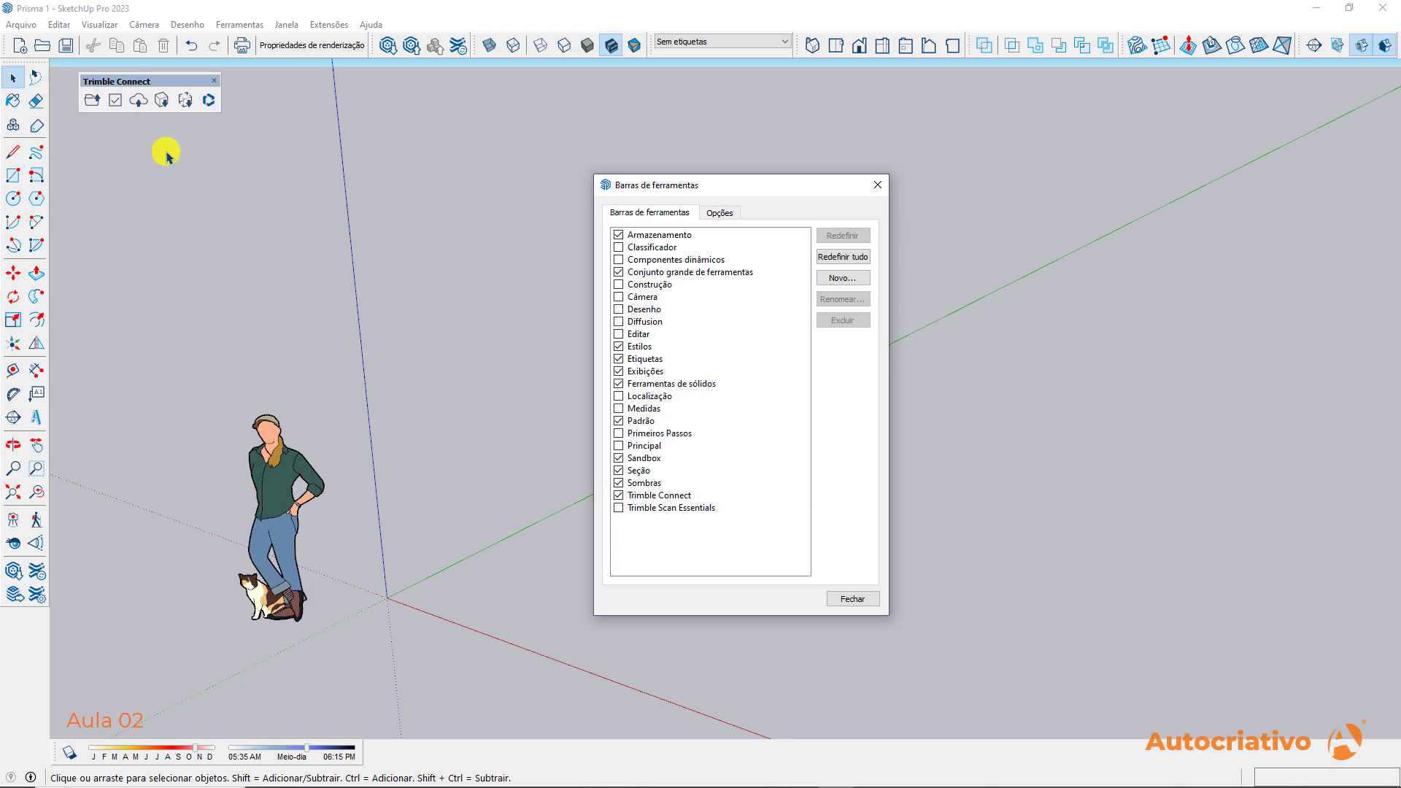
drag(139, 81, 422, 745)
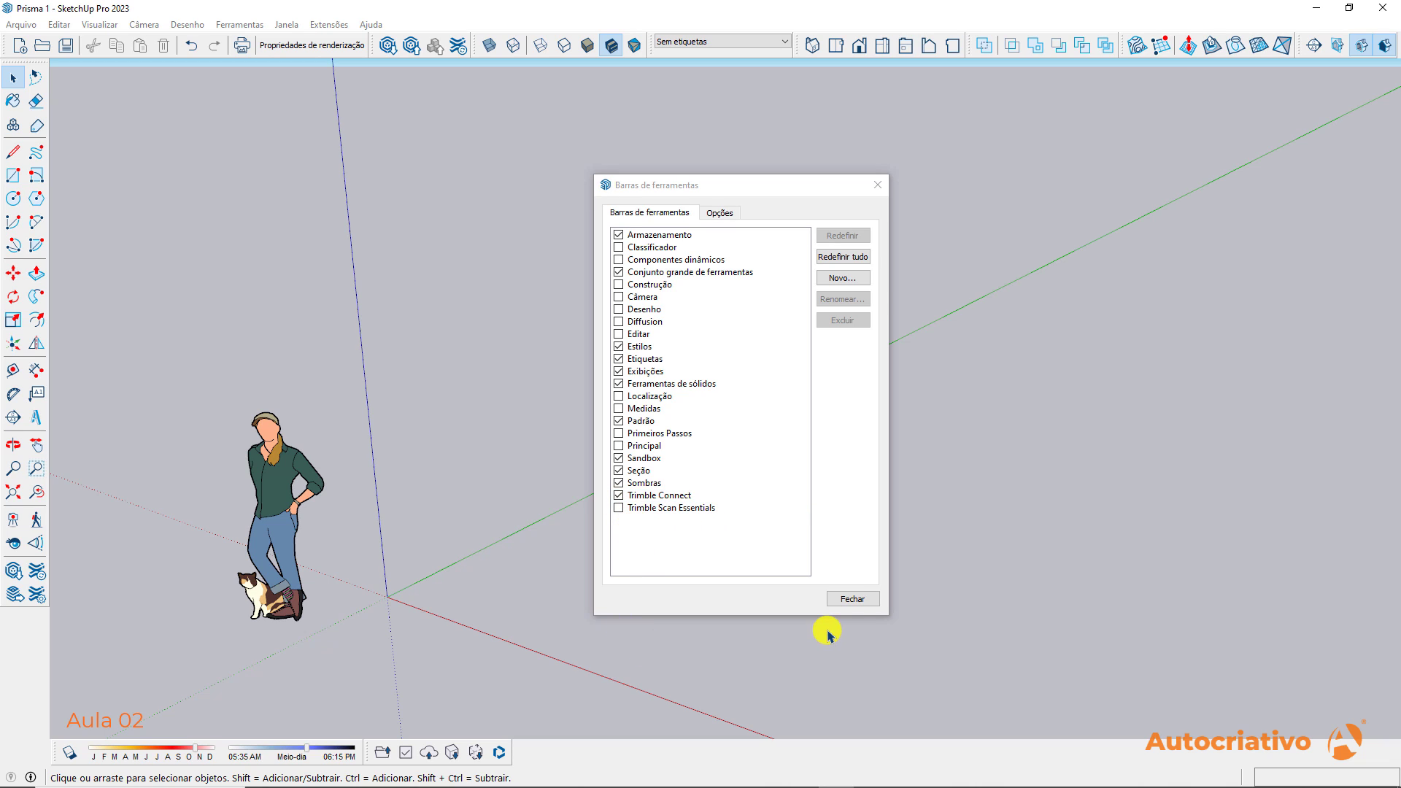
click(854, 600)
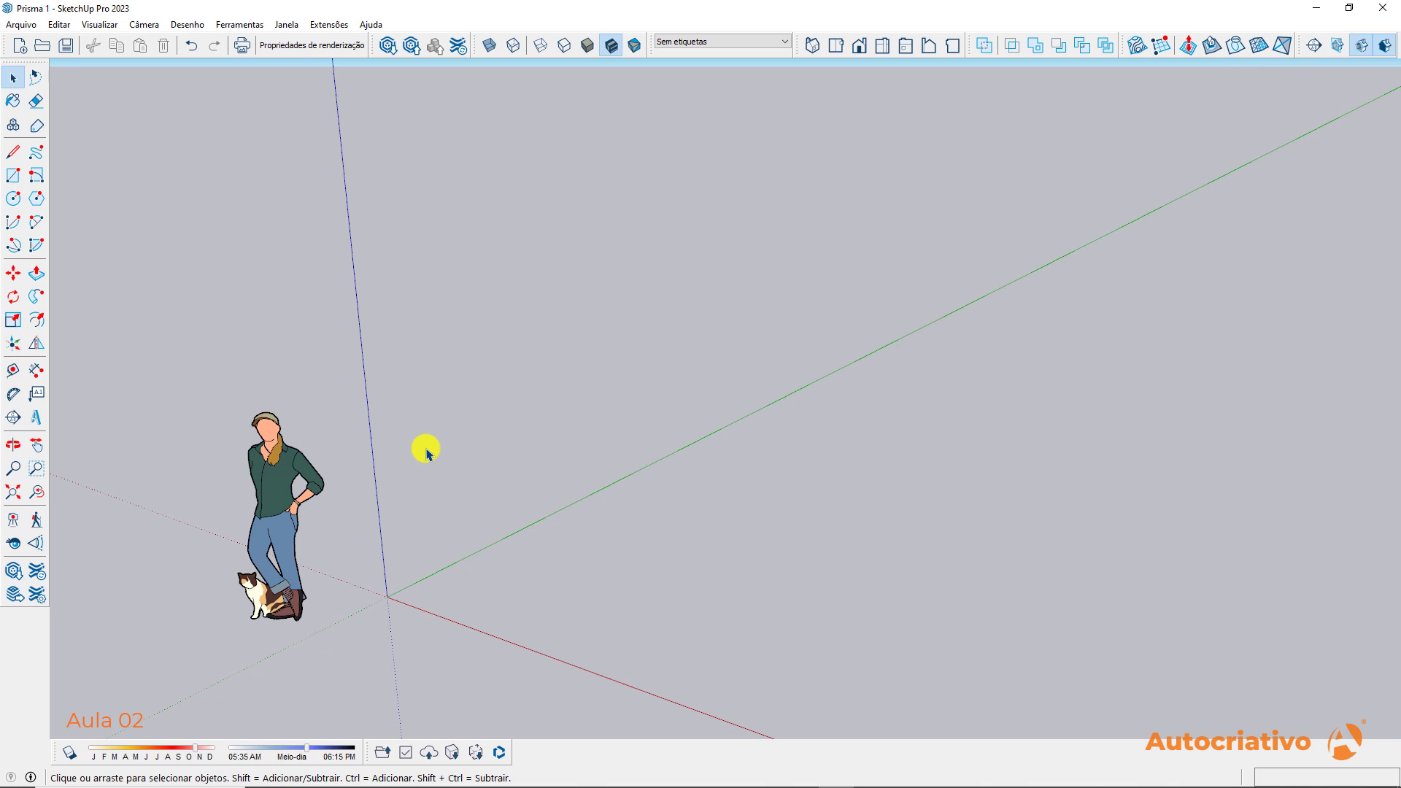
Show the Bandeja padrão and collapse its Cenas section
mouse_move(629, 407)
middle_down()
mouse_move(625, 379)
mouse_move(635, 411)
middle_up()
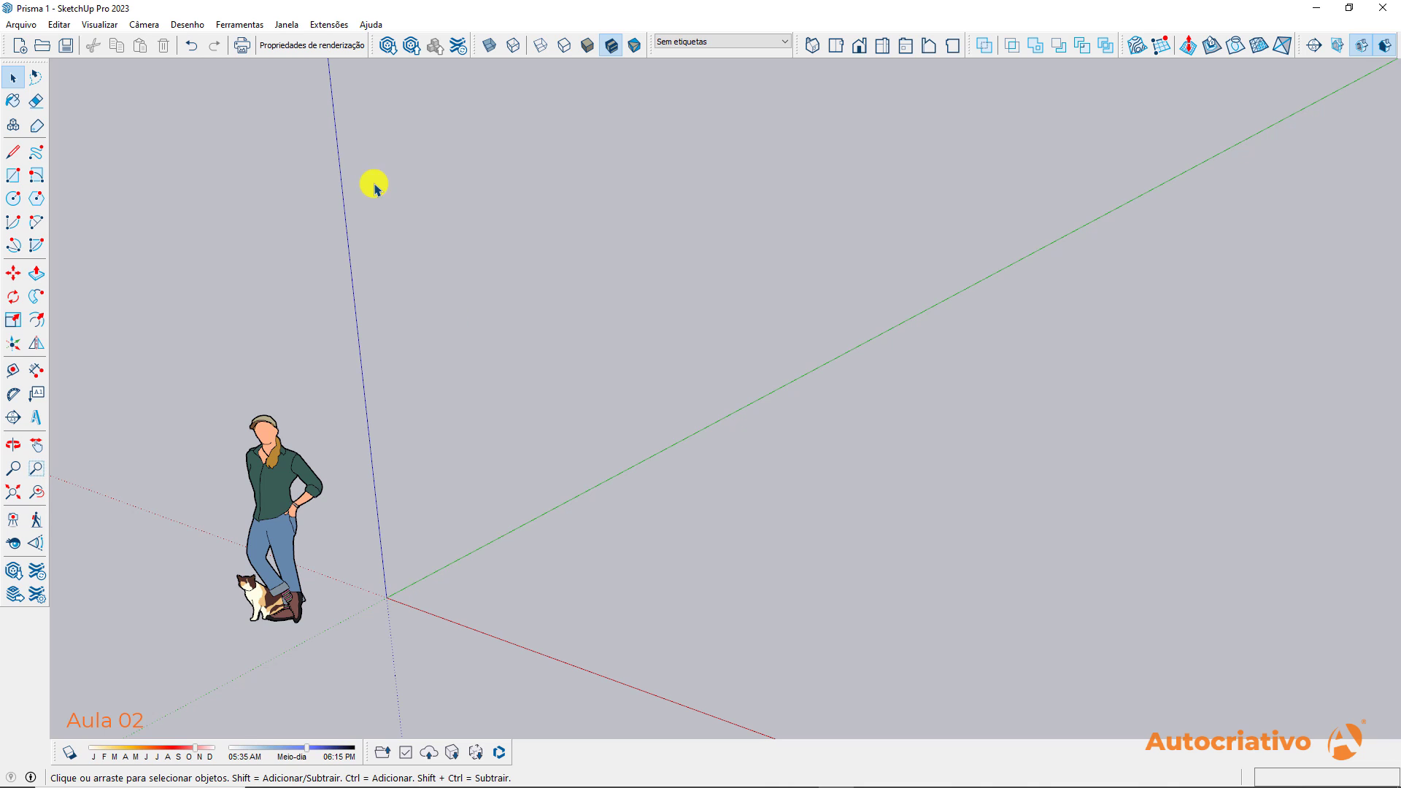
click(288, 26)
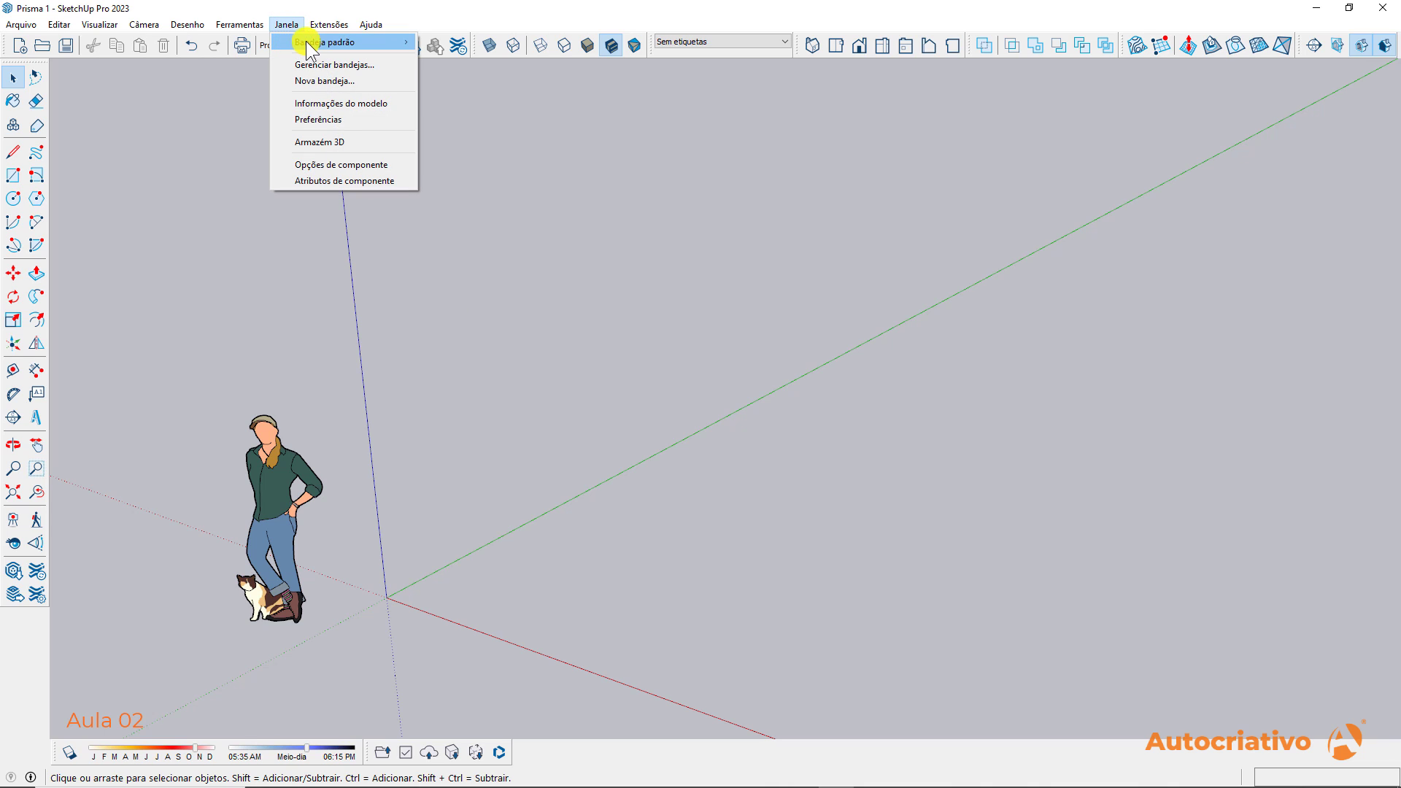
mouse_move(314, 41)
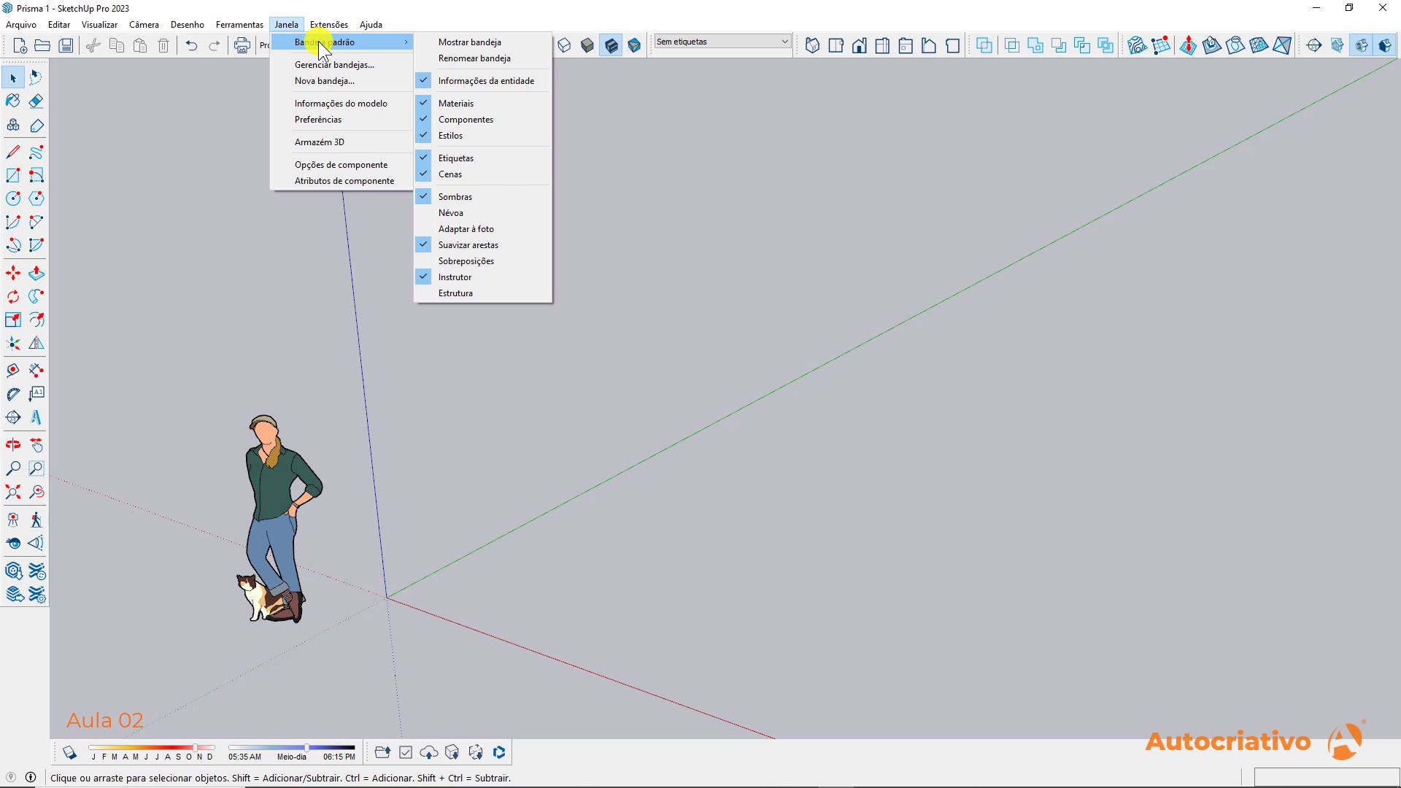
click(470, 42)
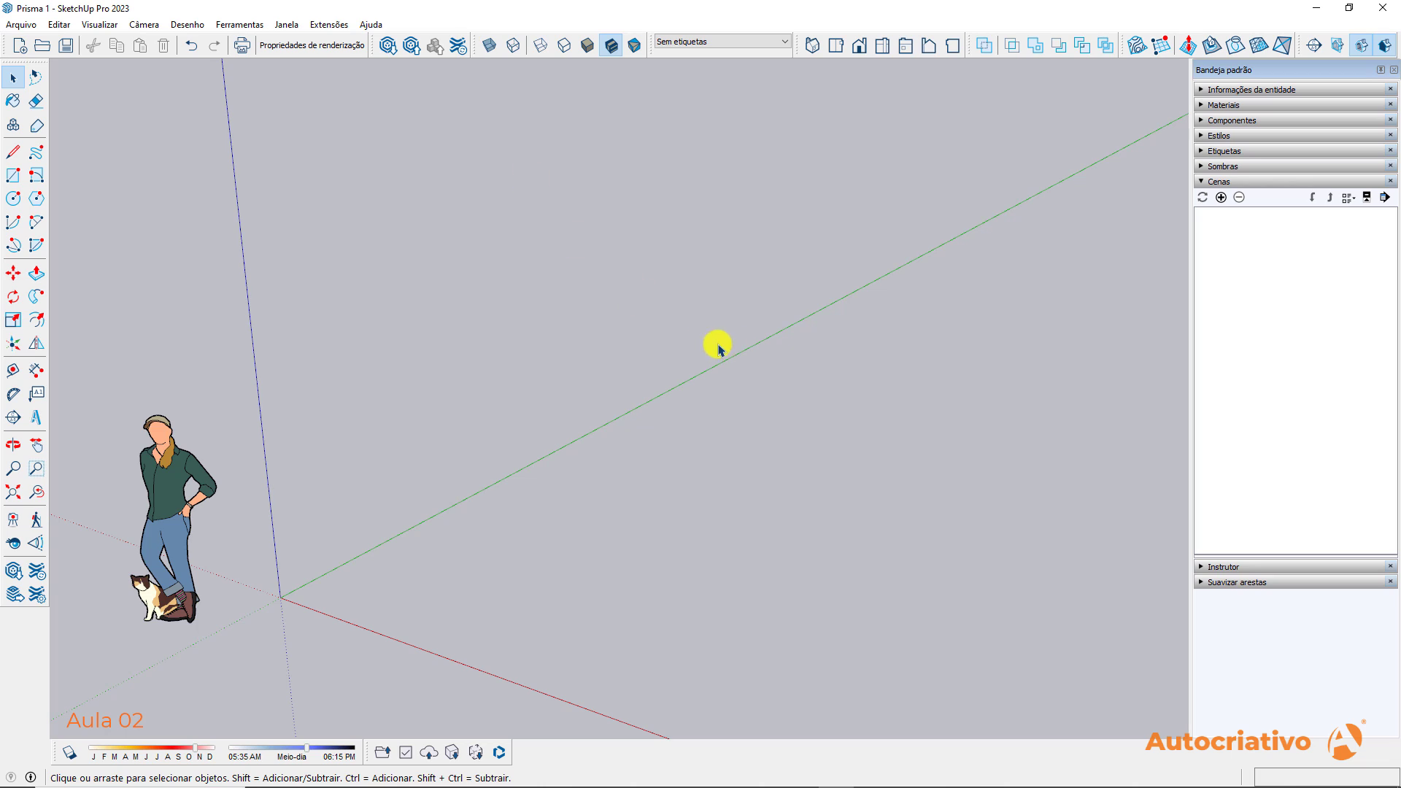
click(1202, 181)
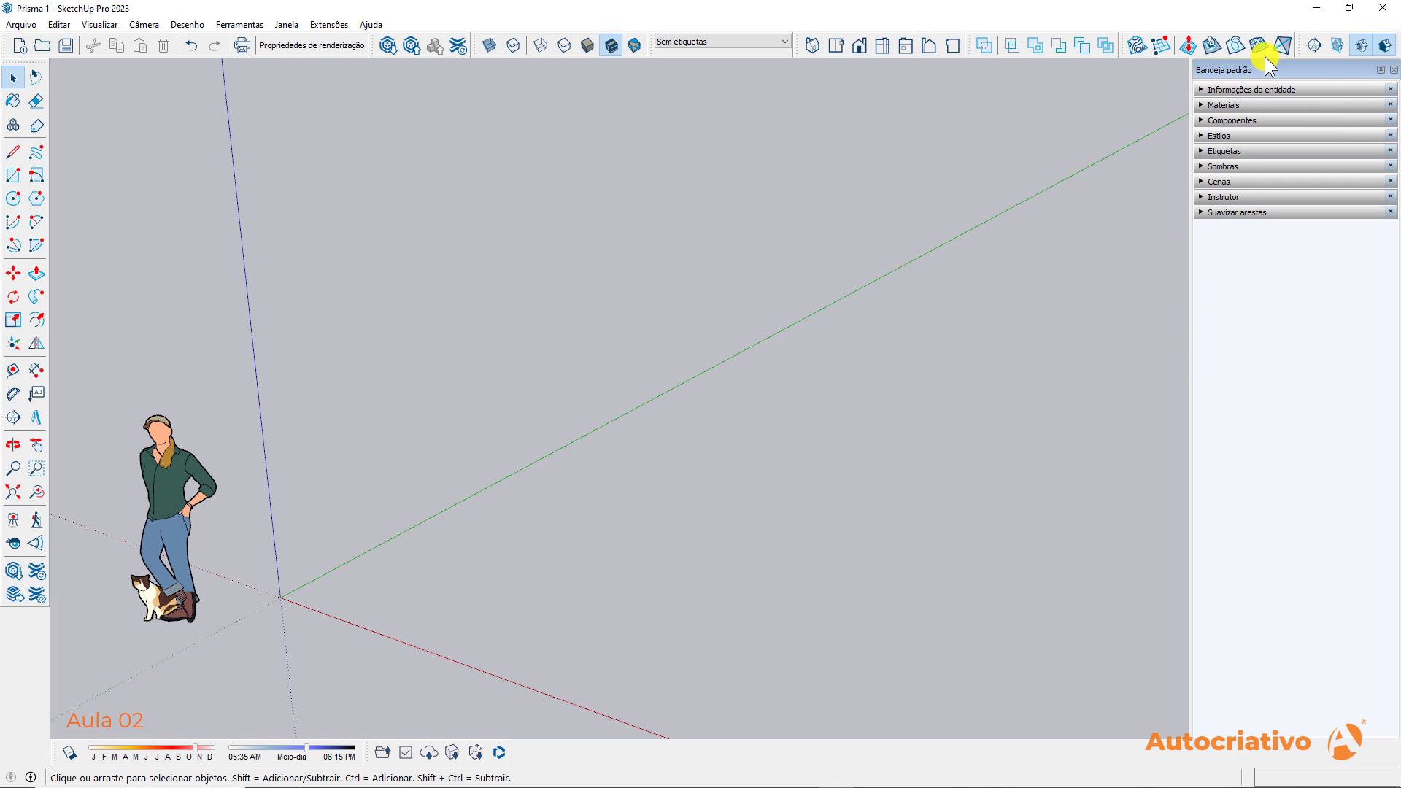
Try the auto-hide behaviour of the Bandeja padrão, pin it open again, and narrow it to enlarge the drawing area
click(1381, 71)
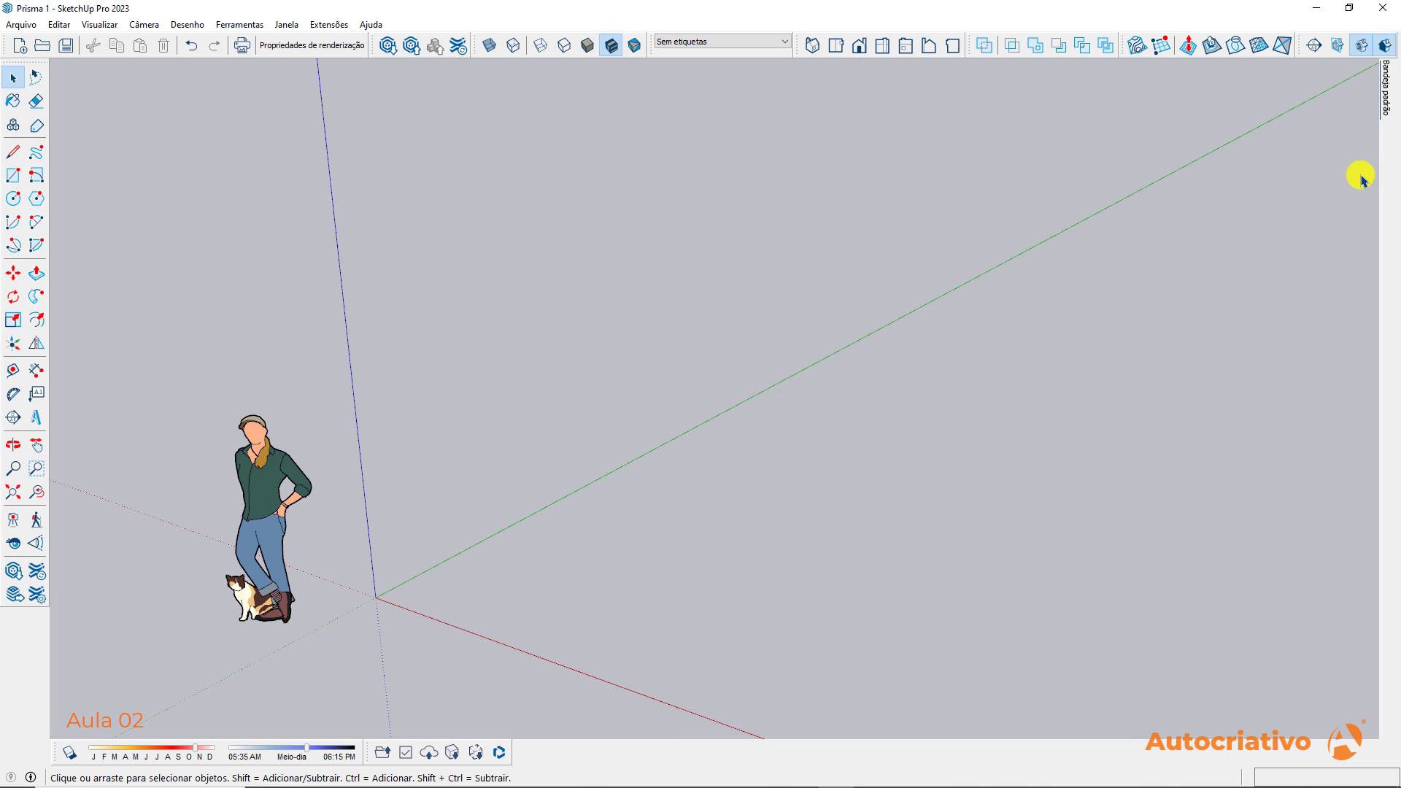
mouse_move(1386, 102)
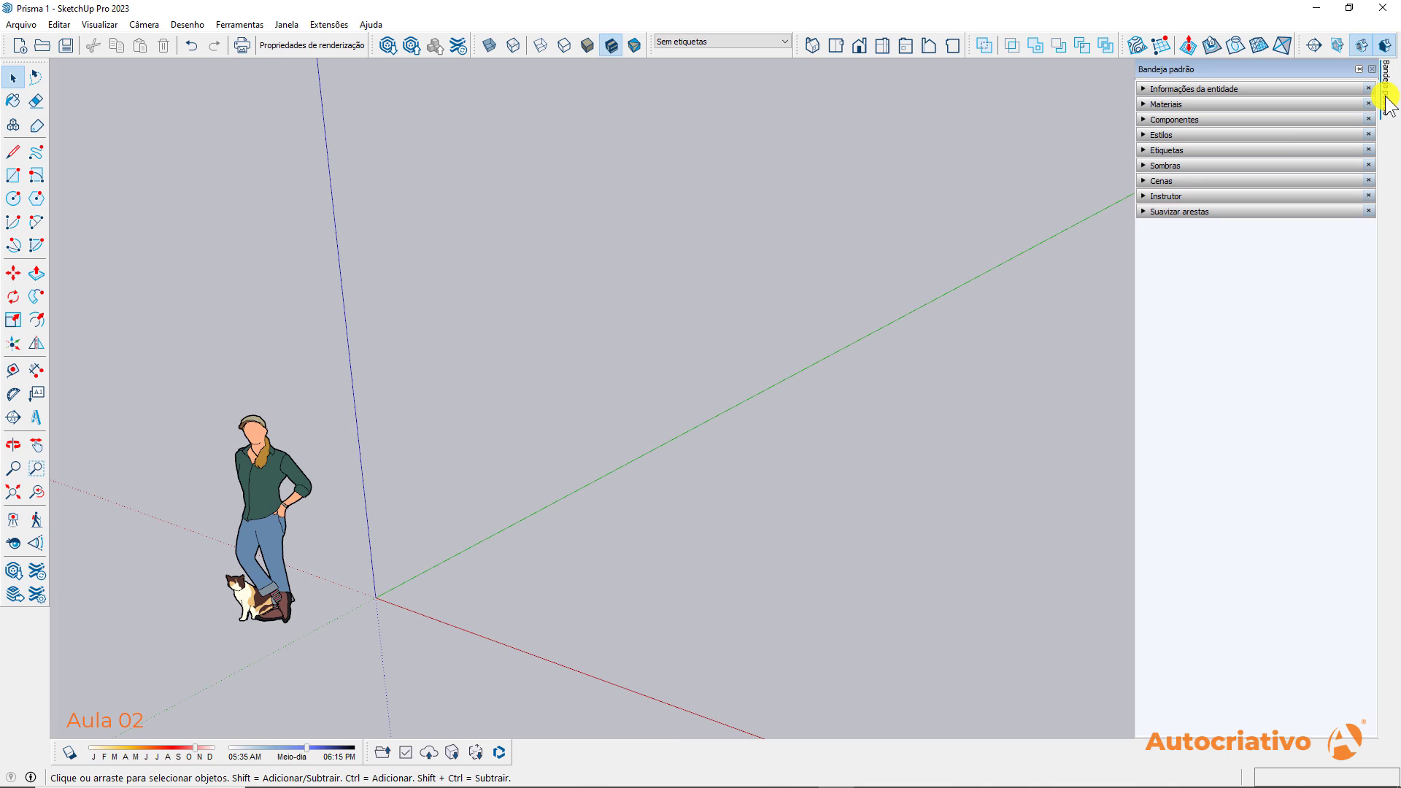
click(1359, 69)
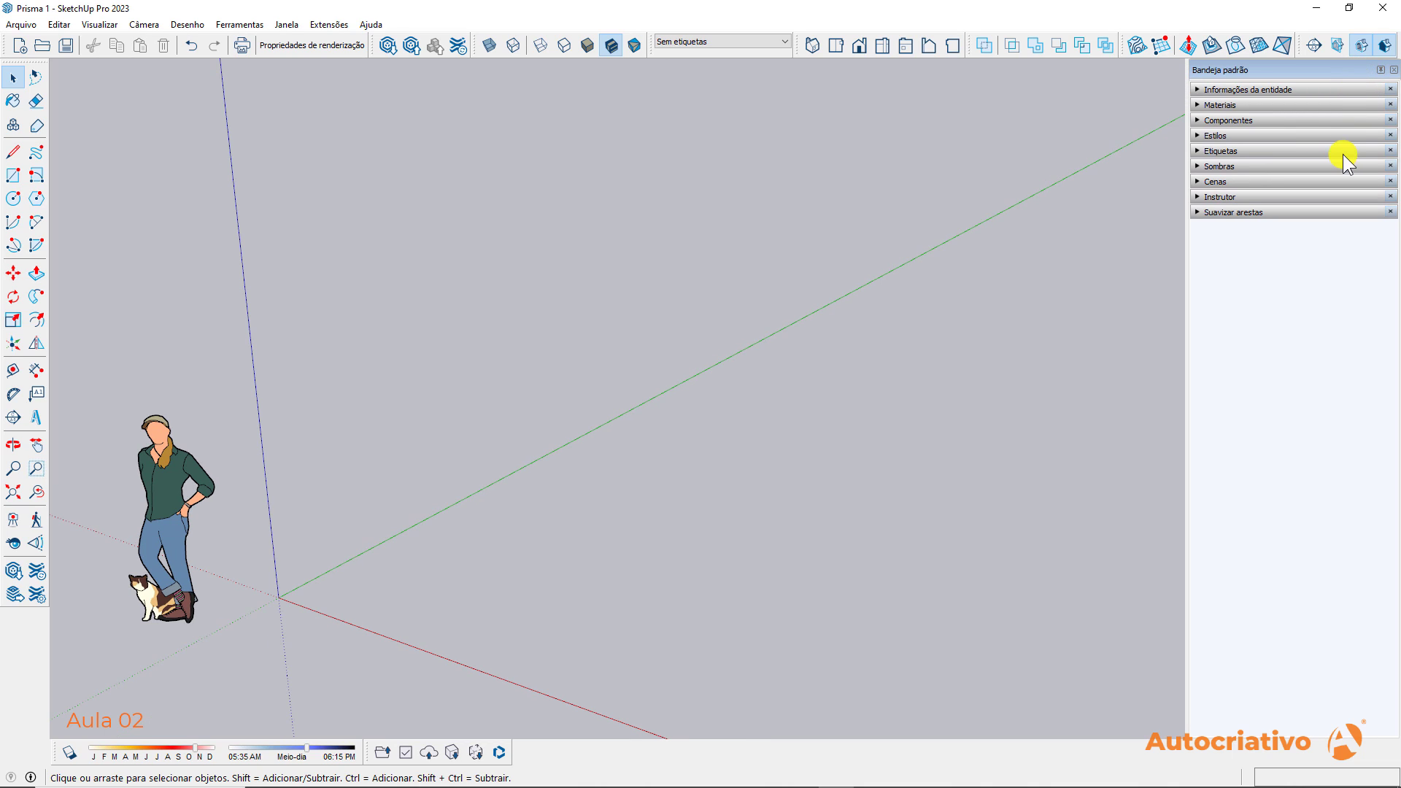
drag(1187, 400, 1306, 394)
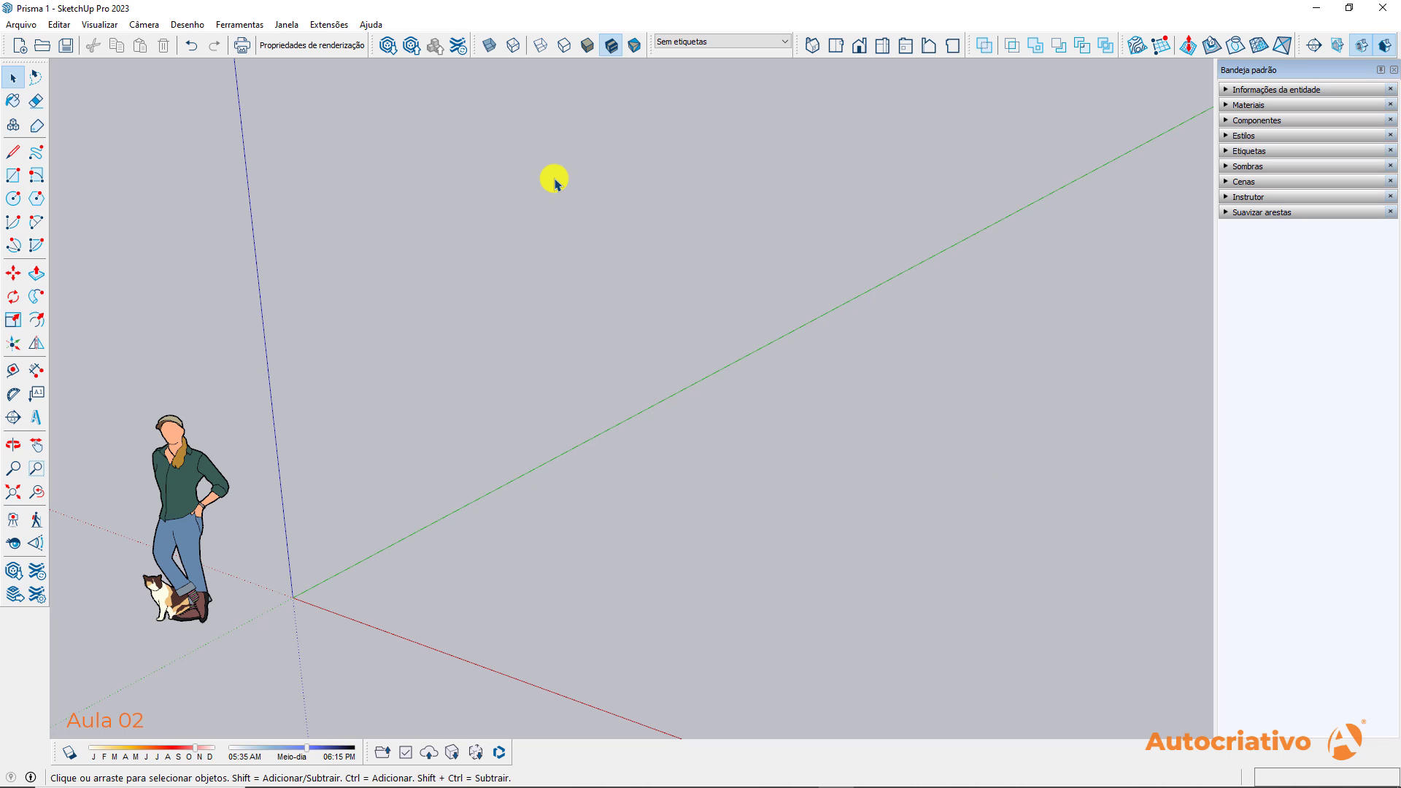
View the standing figure's details in the Informações da entidade section, collapse the section, and deselect the figure
middle_drag(939, 438, 918, 368)
middle_drag(624, 391, 775, 416)
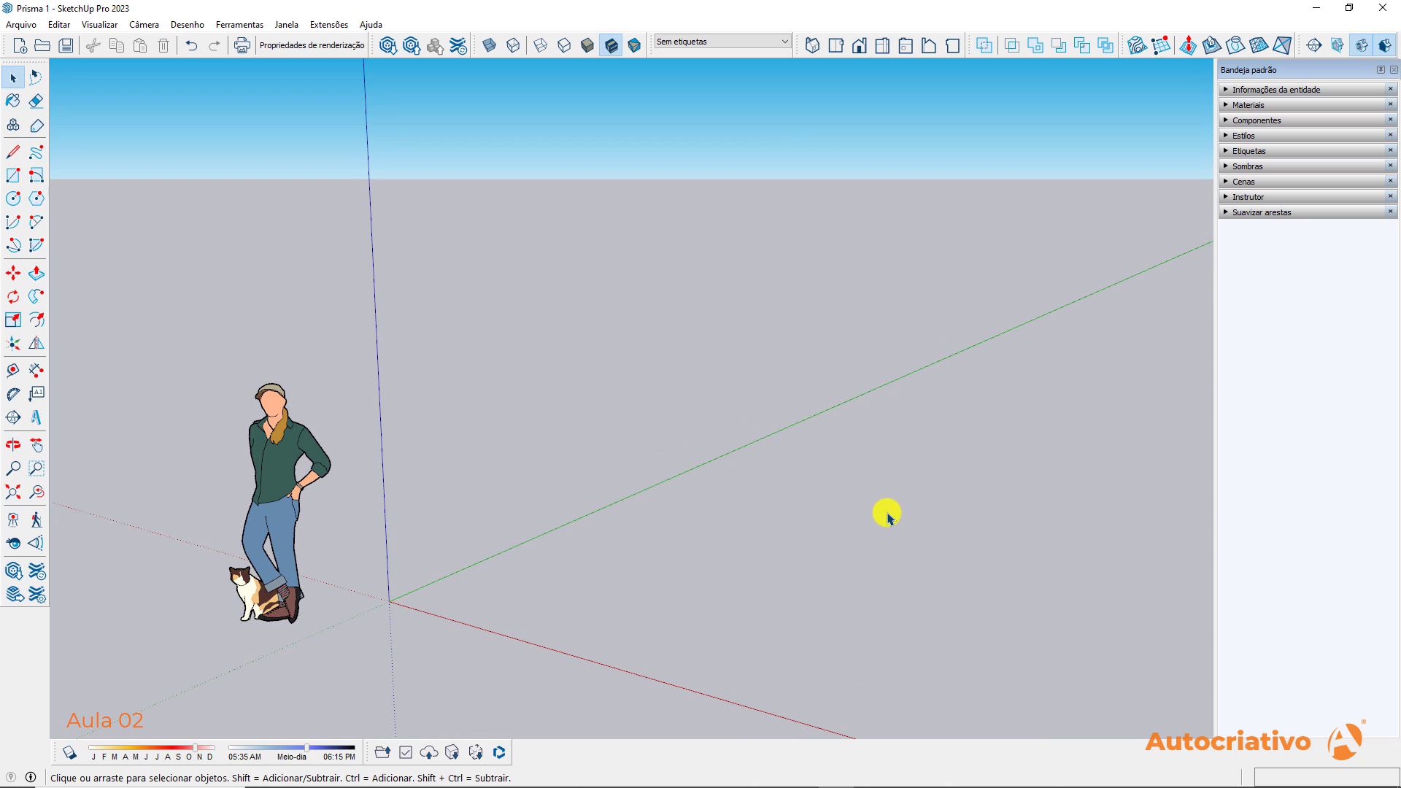
click(1227, 90)
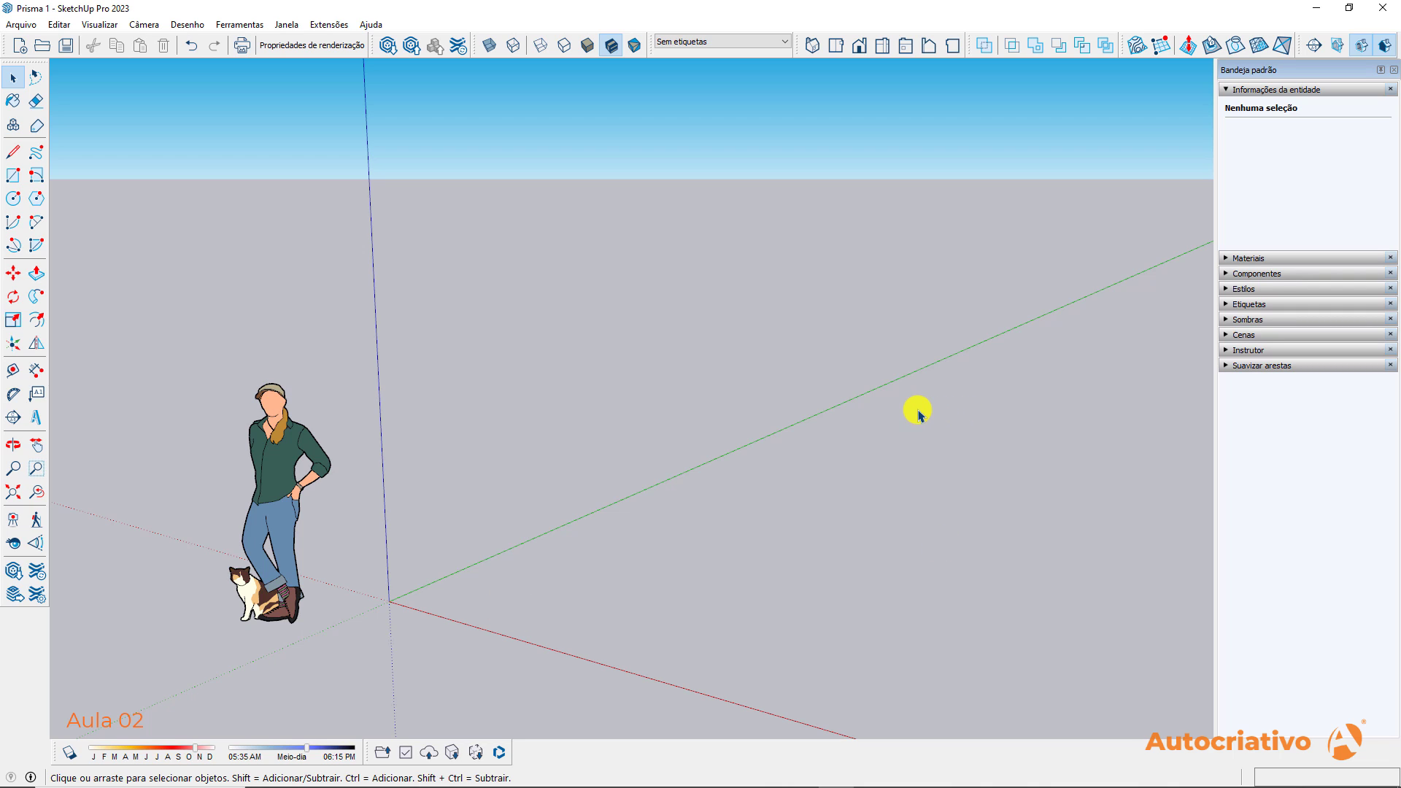
click(300, 454)
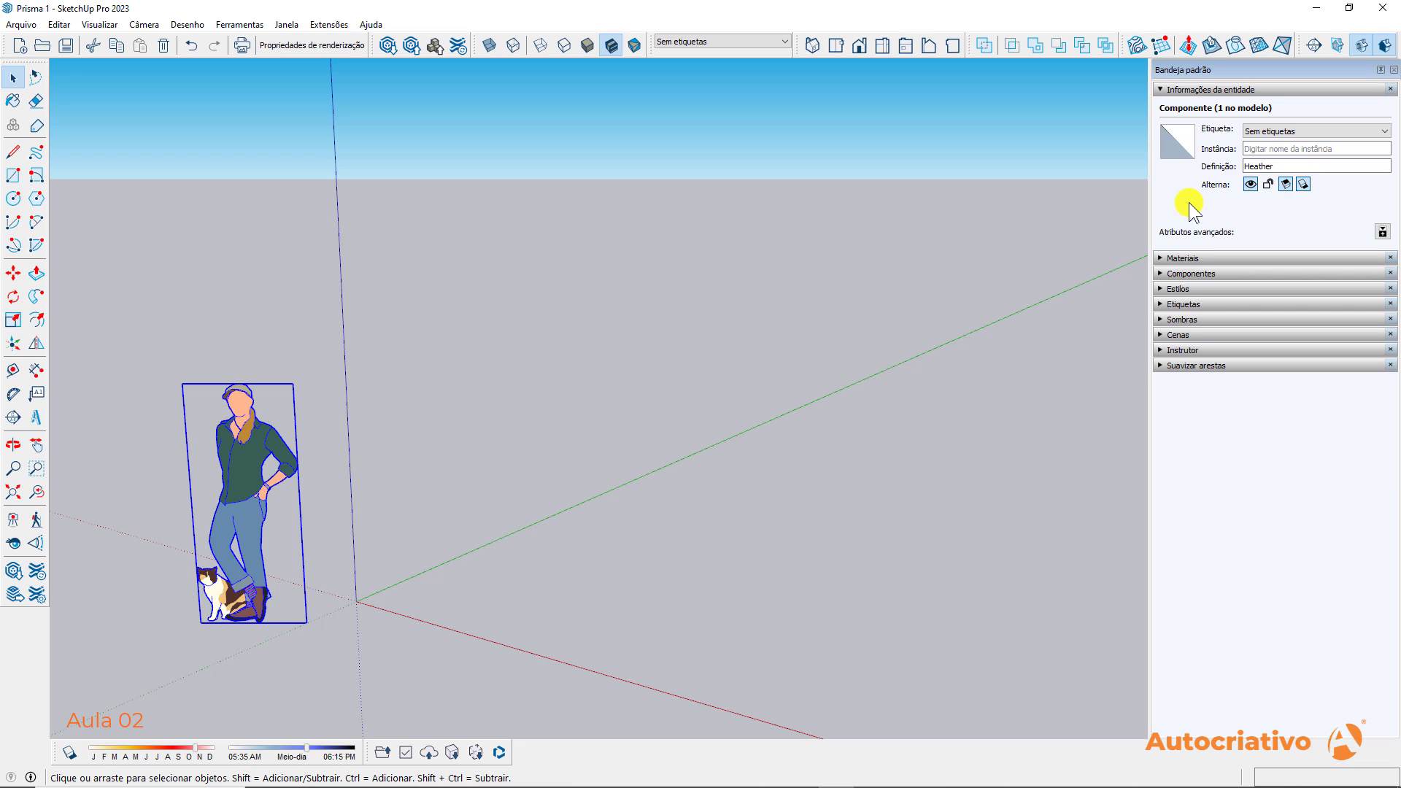
click(1162, 89)
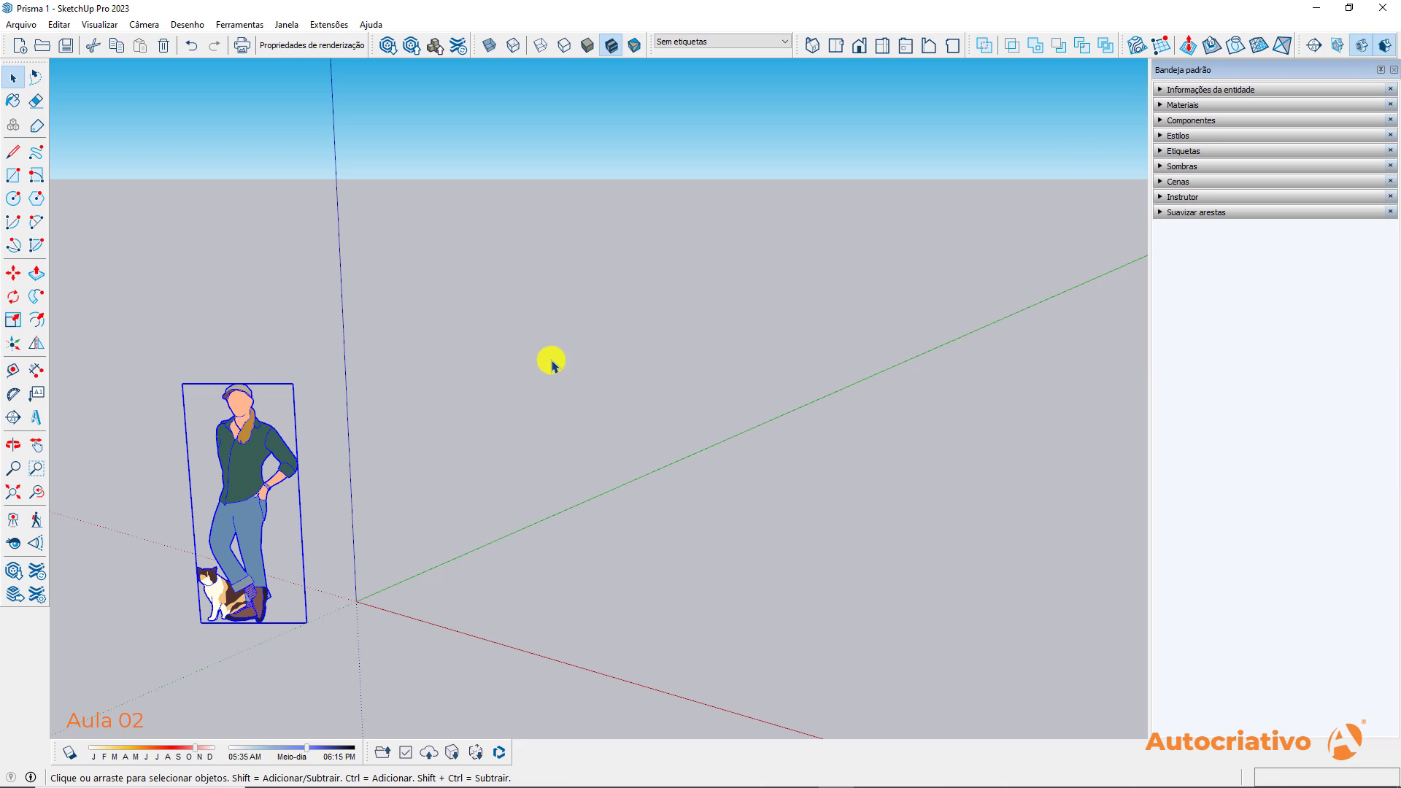
click(504, 483)
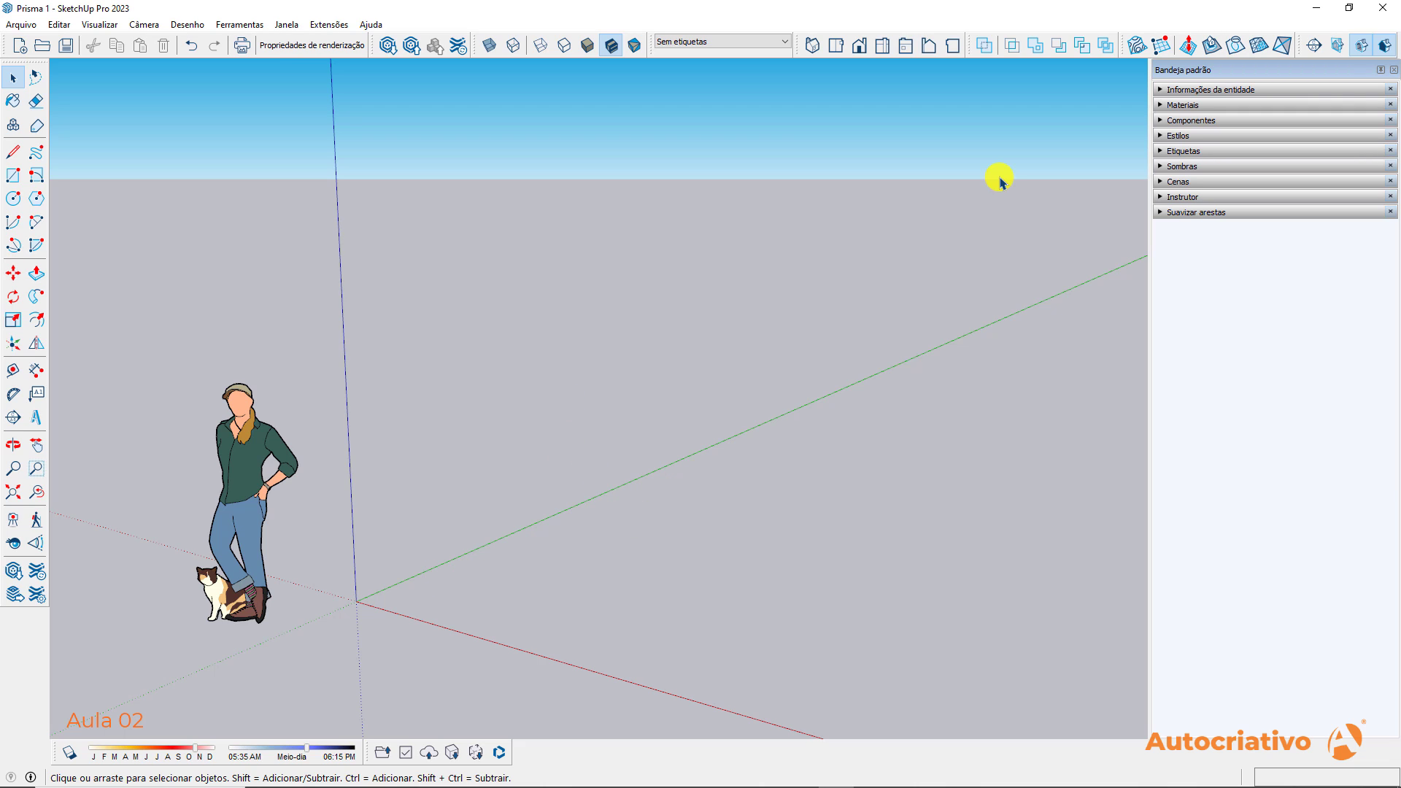
Draw a rectangle of about 3.43 m² on the ground beside the figure and check its face in Informações da entidade
click(1163, 90)
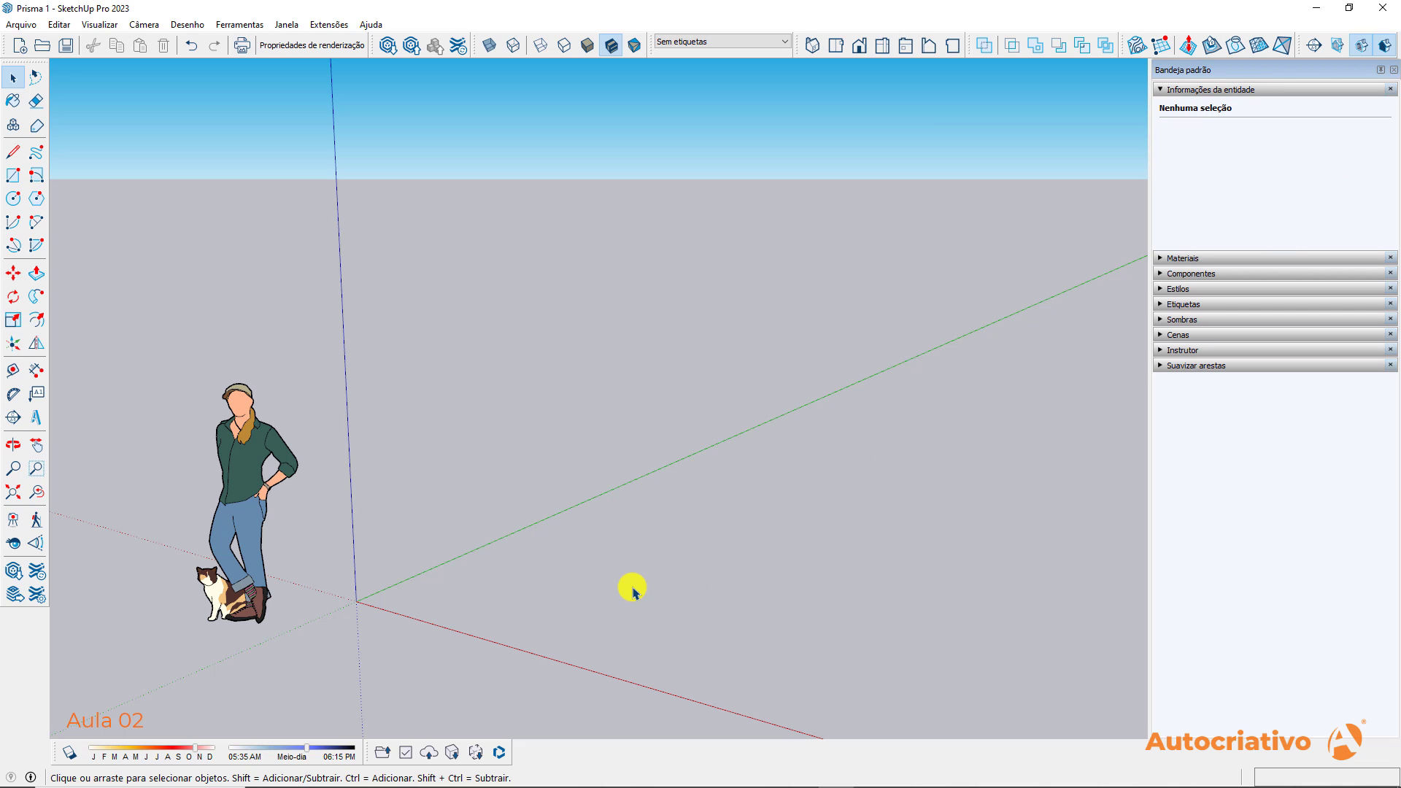
key(r)
click(549, 580)
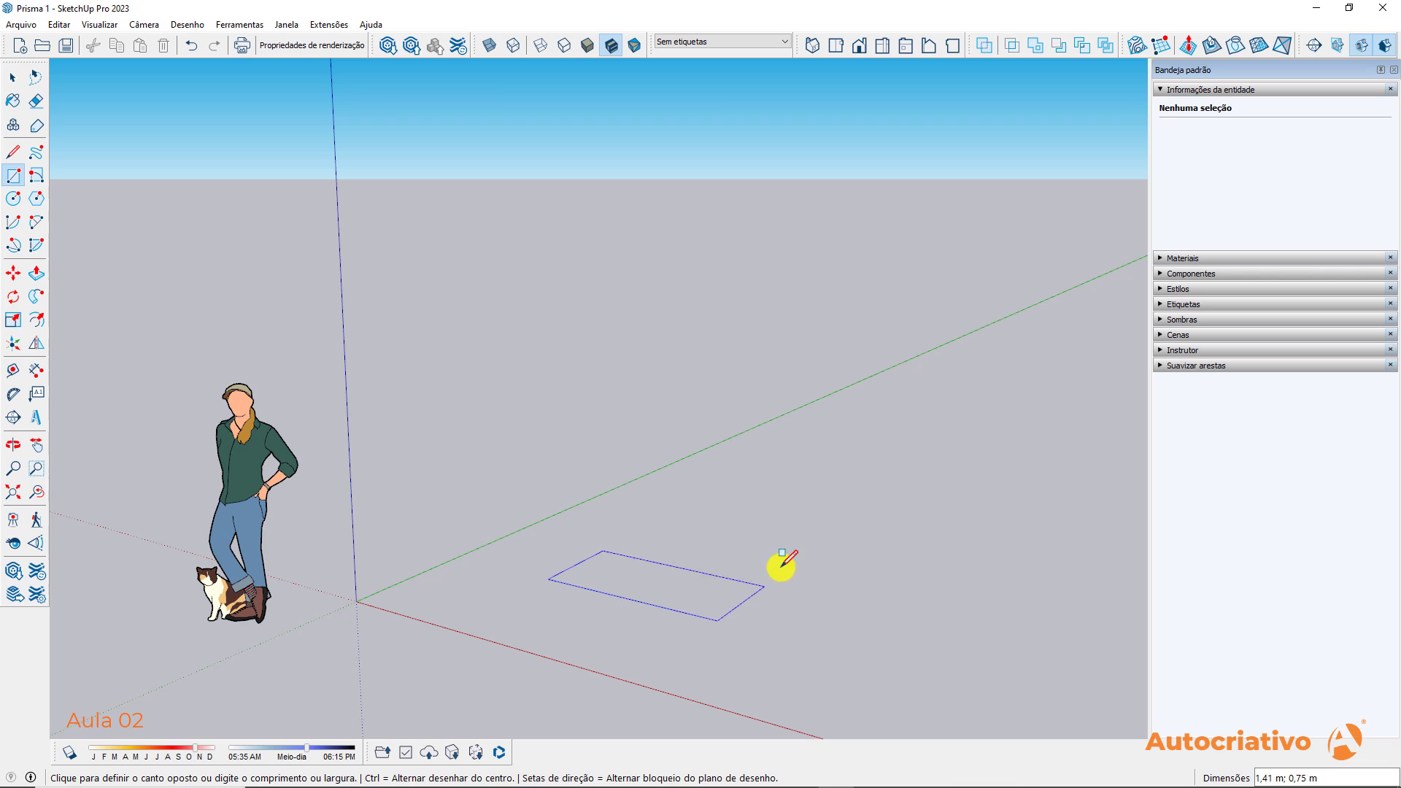
click(839, 515)
middle_drag(844, 509, 760, 525)
key(space)
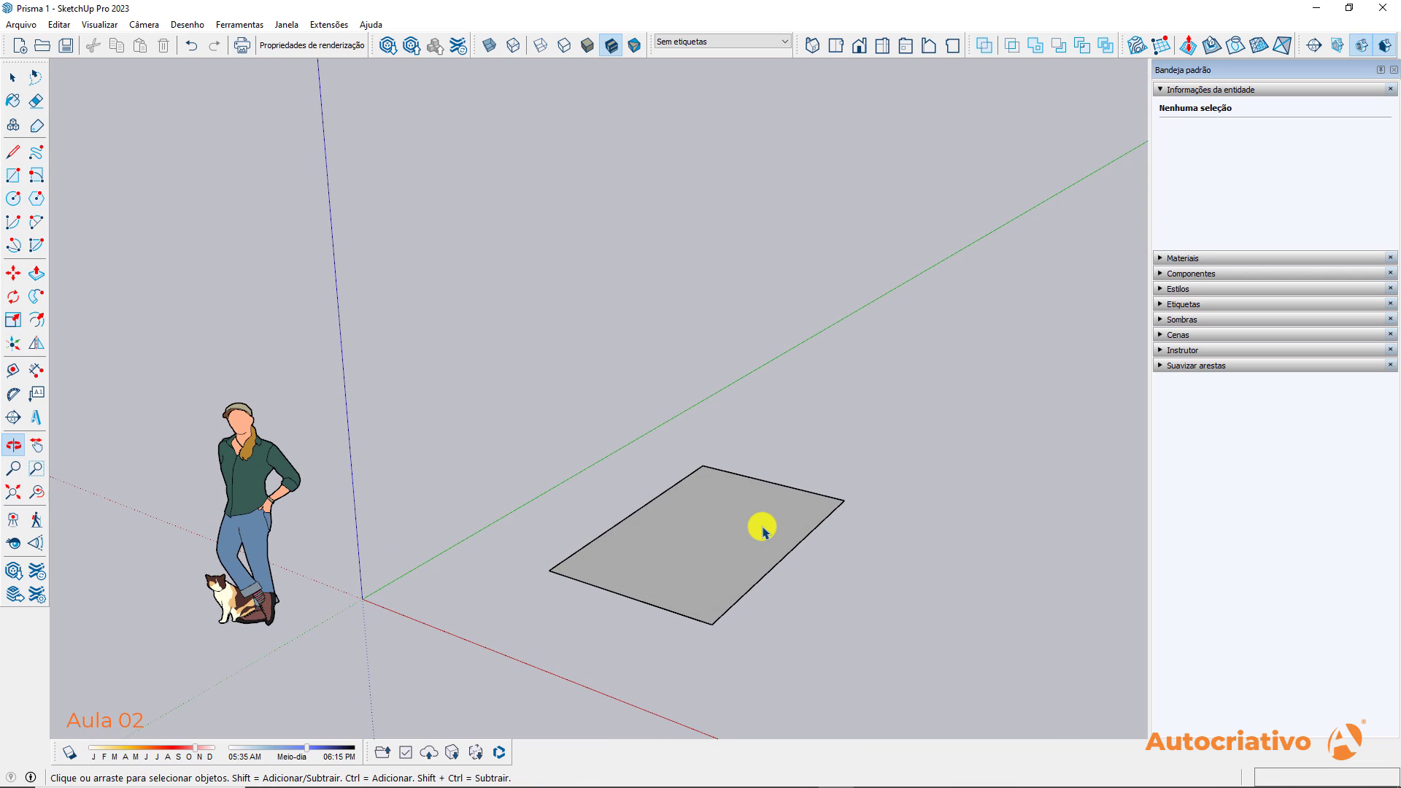
click(763, 530)
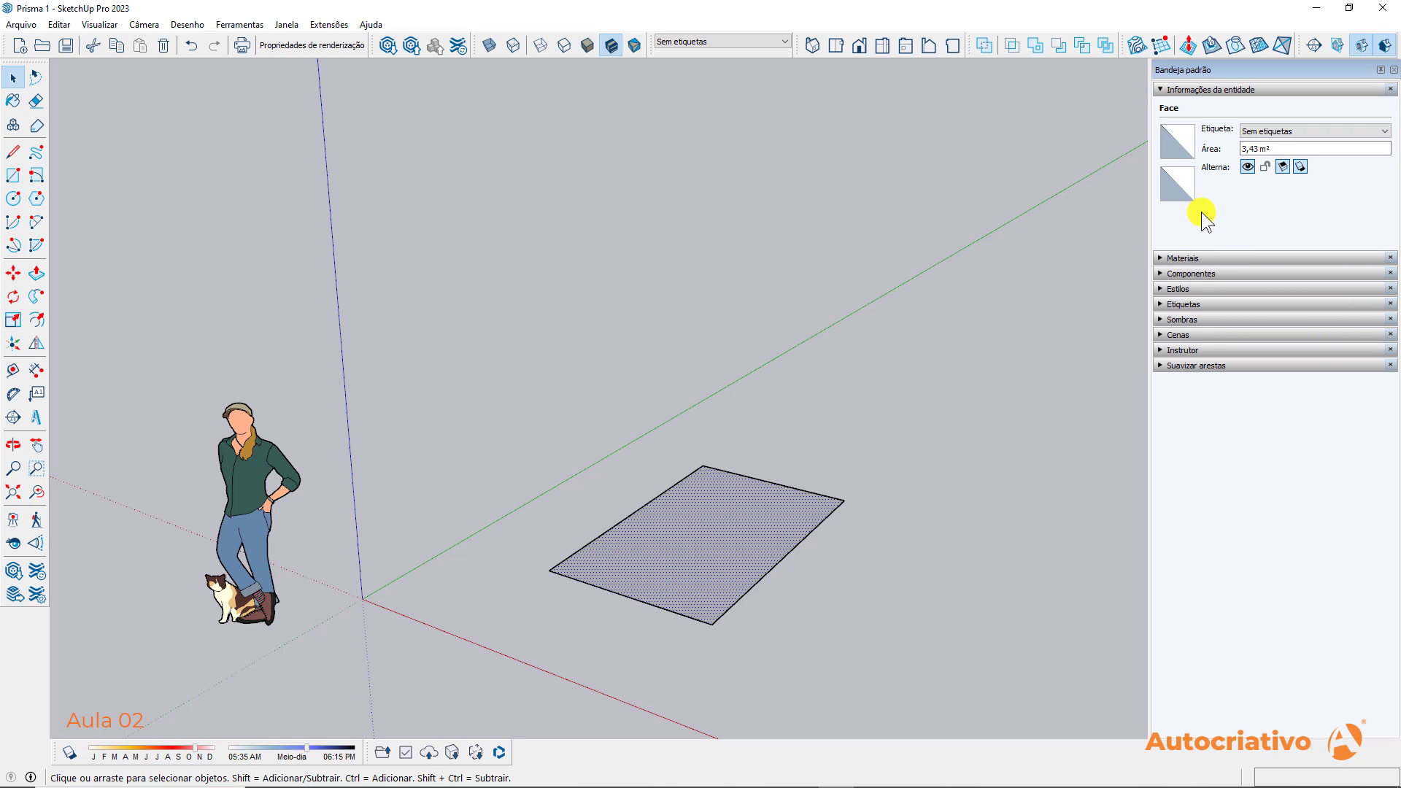
click(1168, 89)
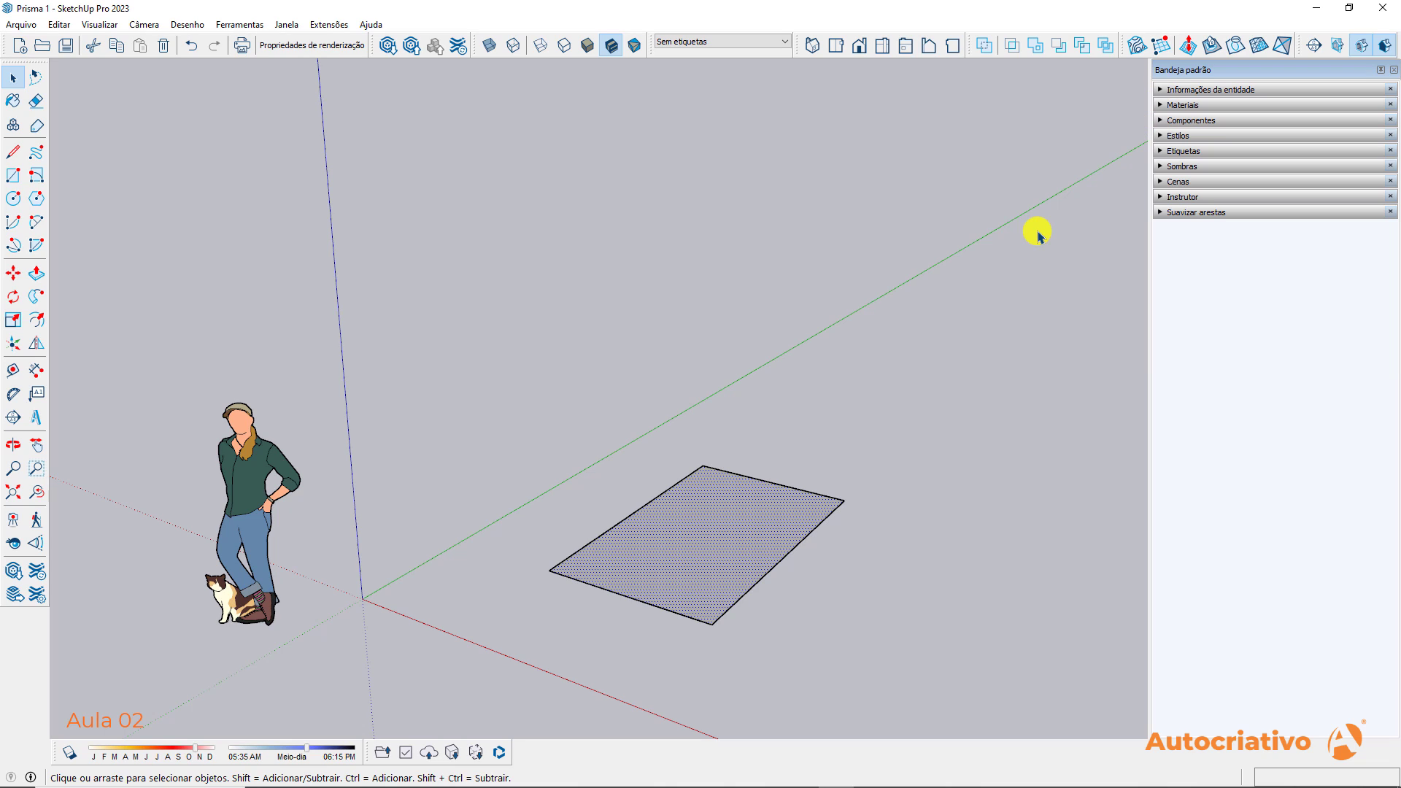
Look through the contents of the Materiais, Componentes and Etiquetas sections, collapsing each one after viewing
click(1162, 105)
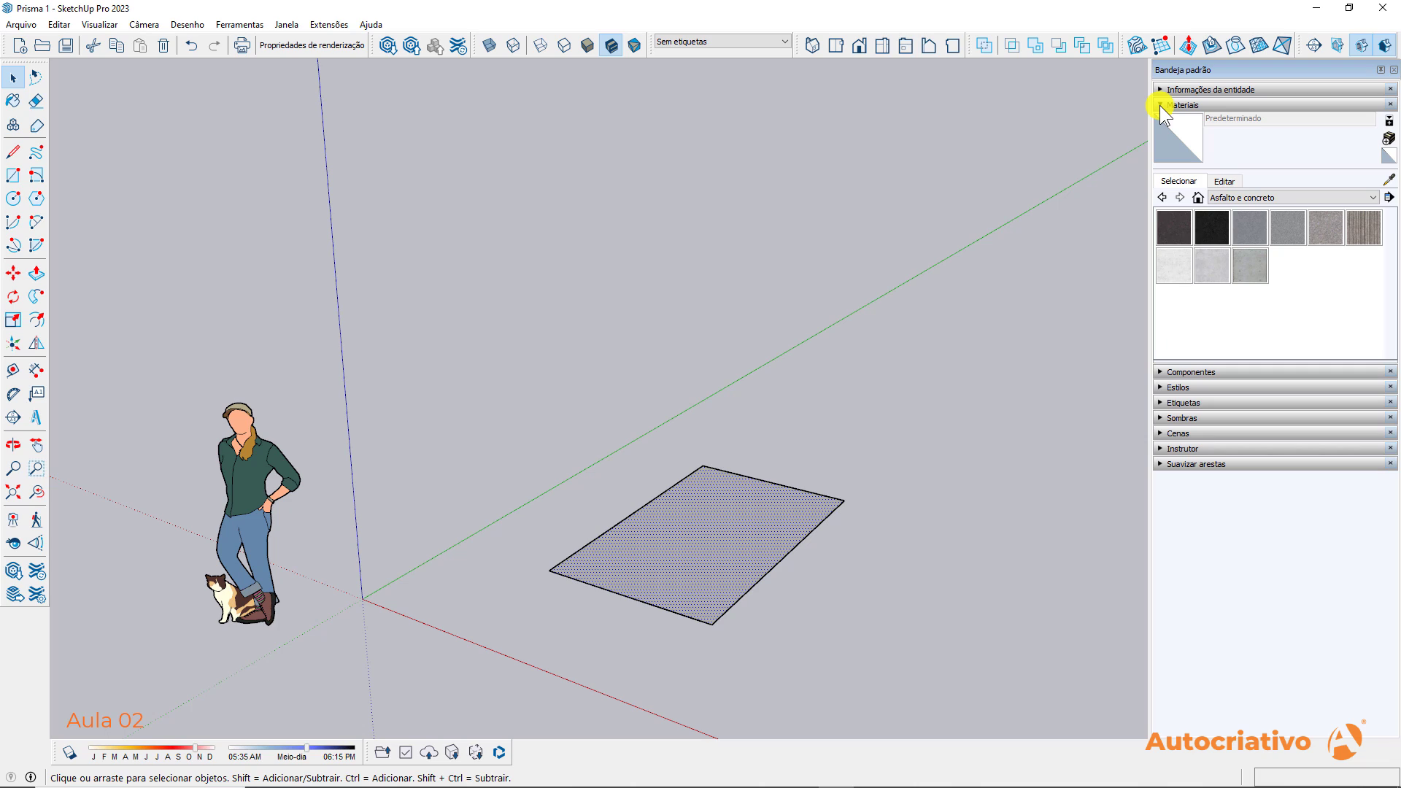
click(1162, 105)
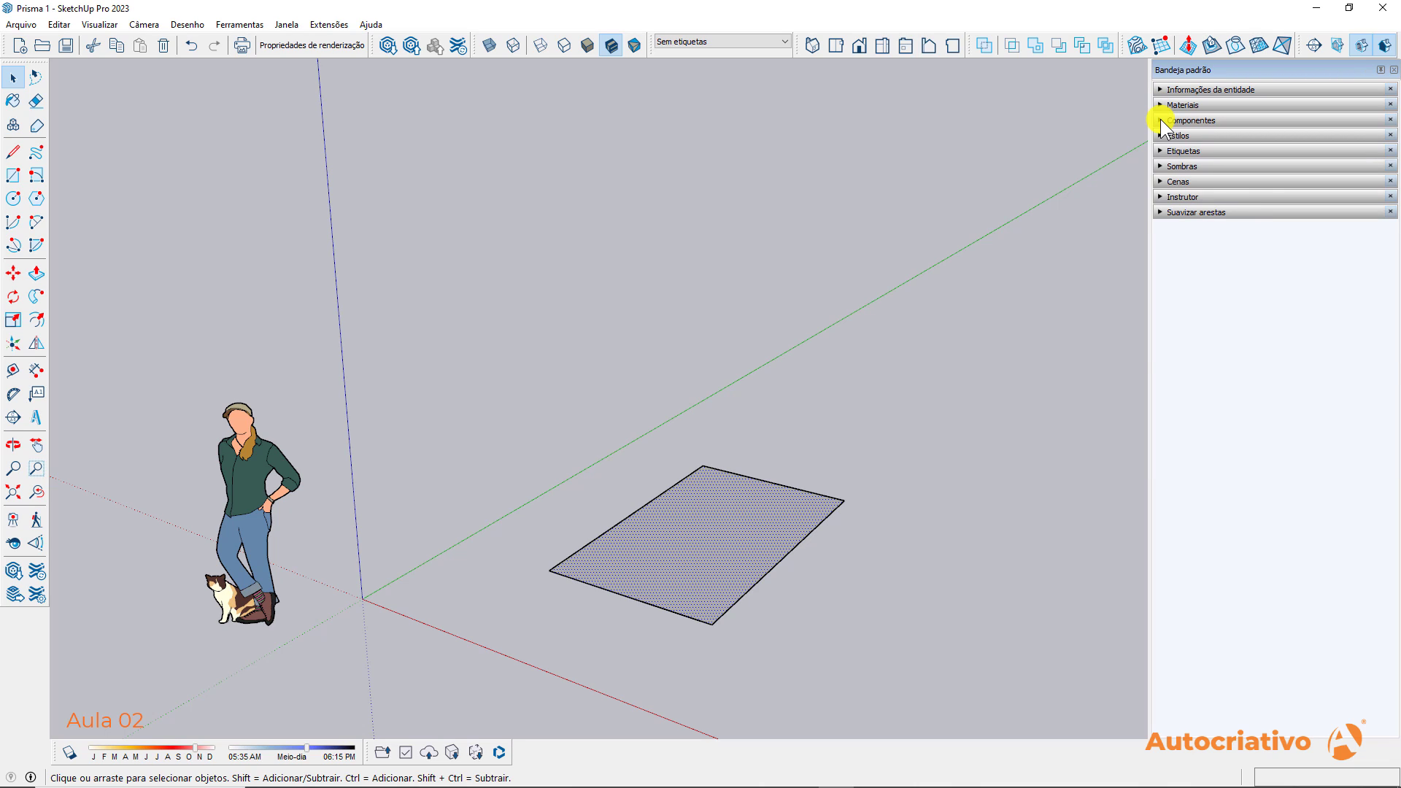
click(1160, 119)
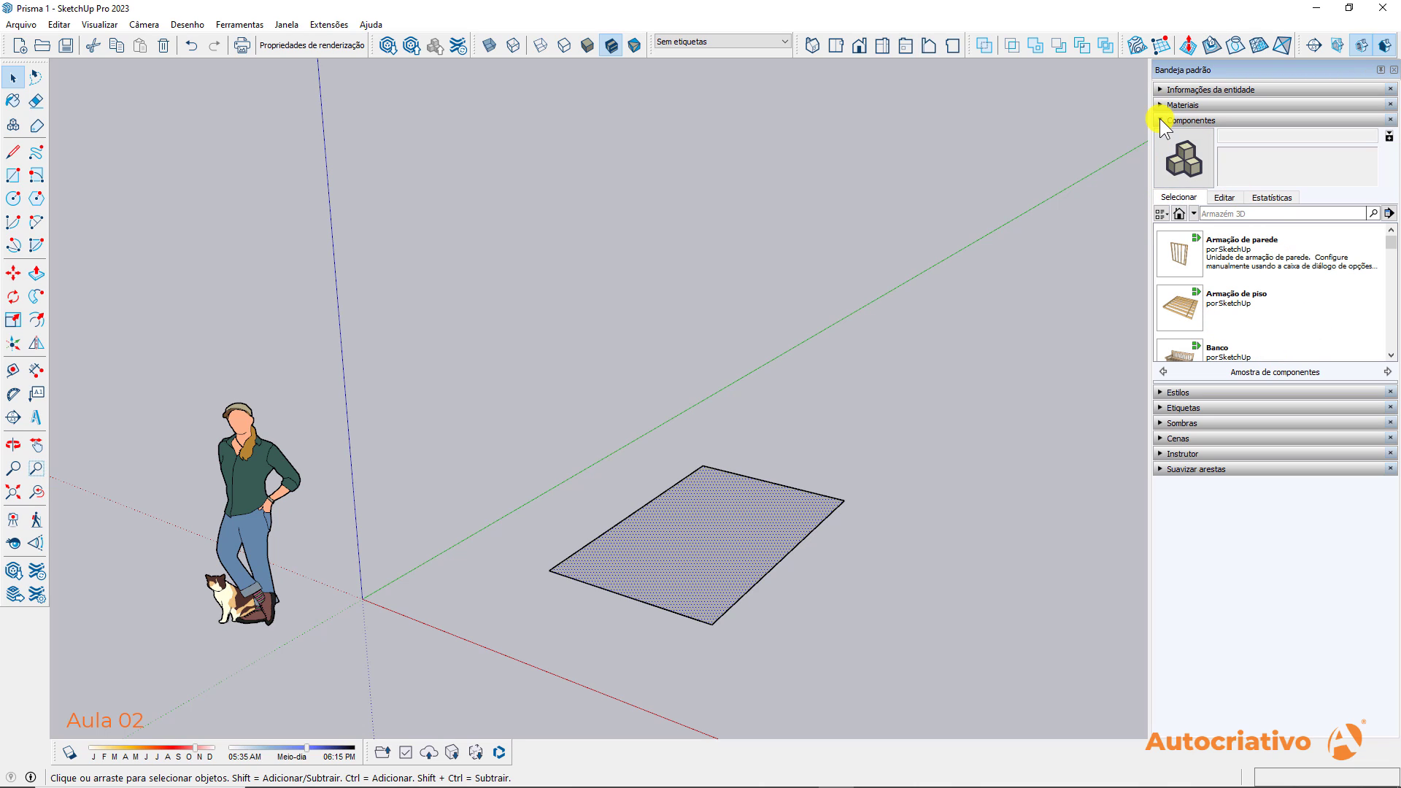
click(1159, 119)
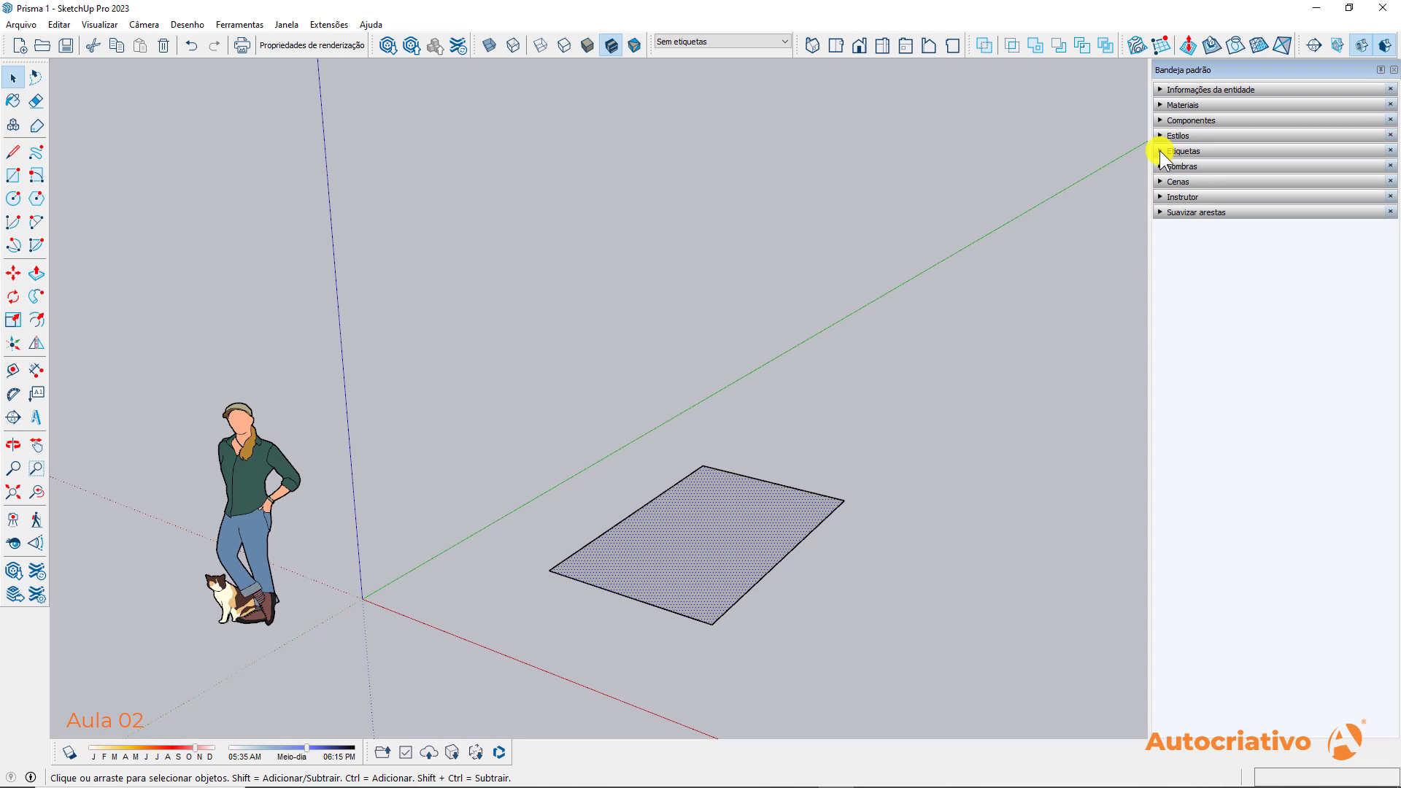
click(1161, 151)
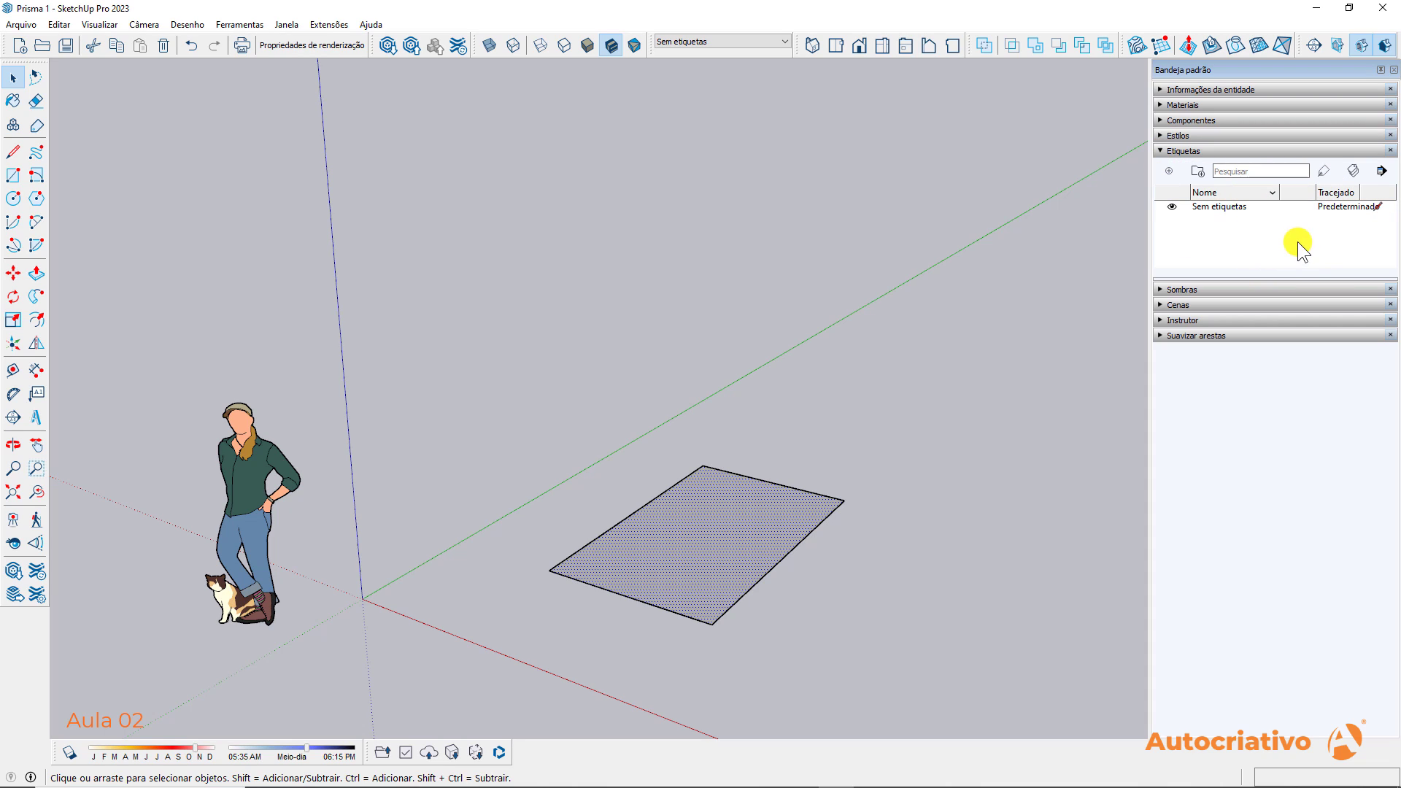
click(1160, 151)
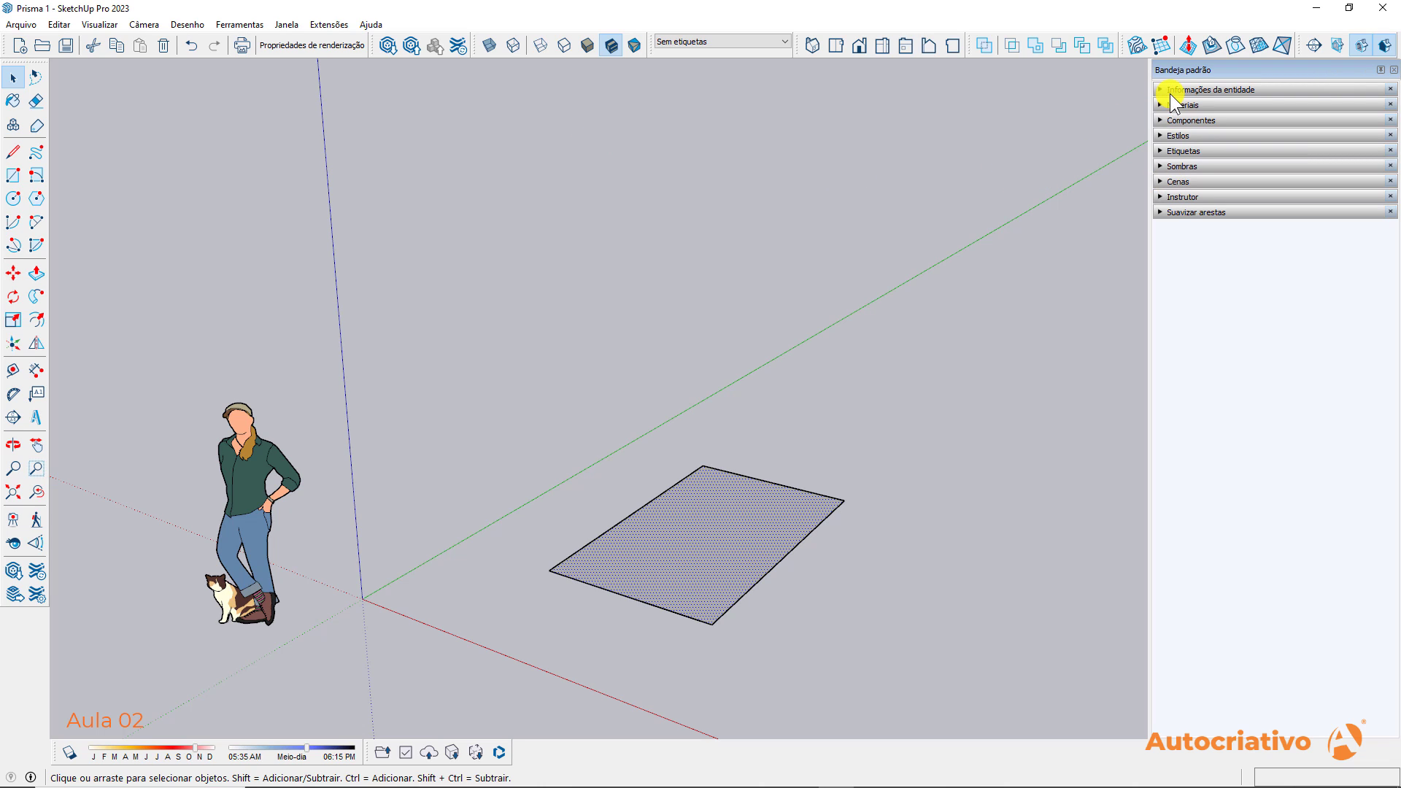
Remove the Informações da entidade section from the Bandeja padrão
click(285, 24)
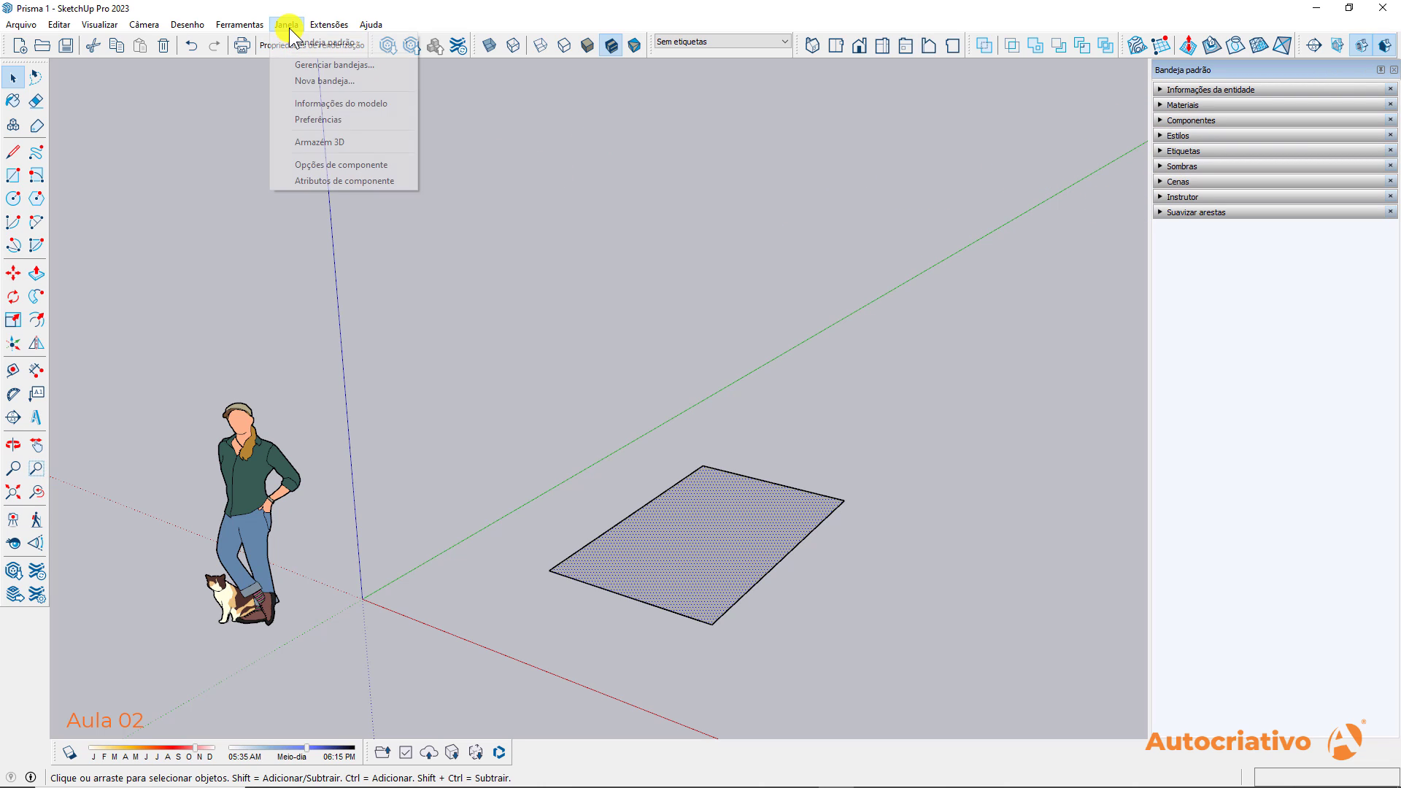
mouse_move(335, 44)
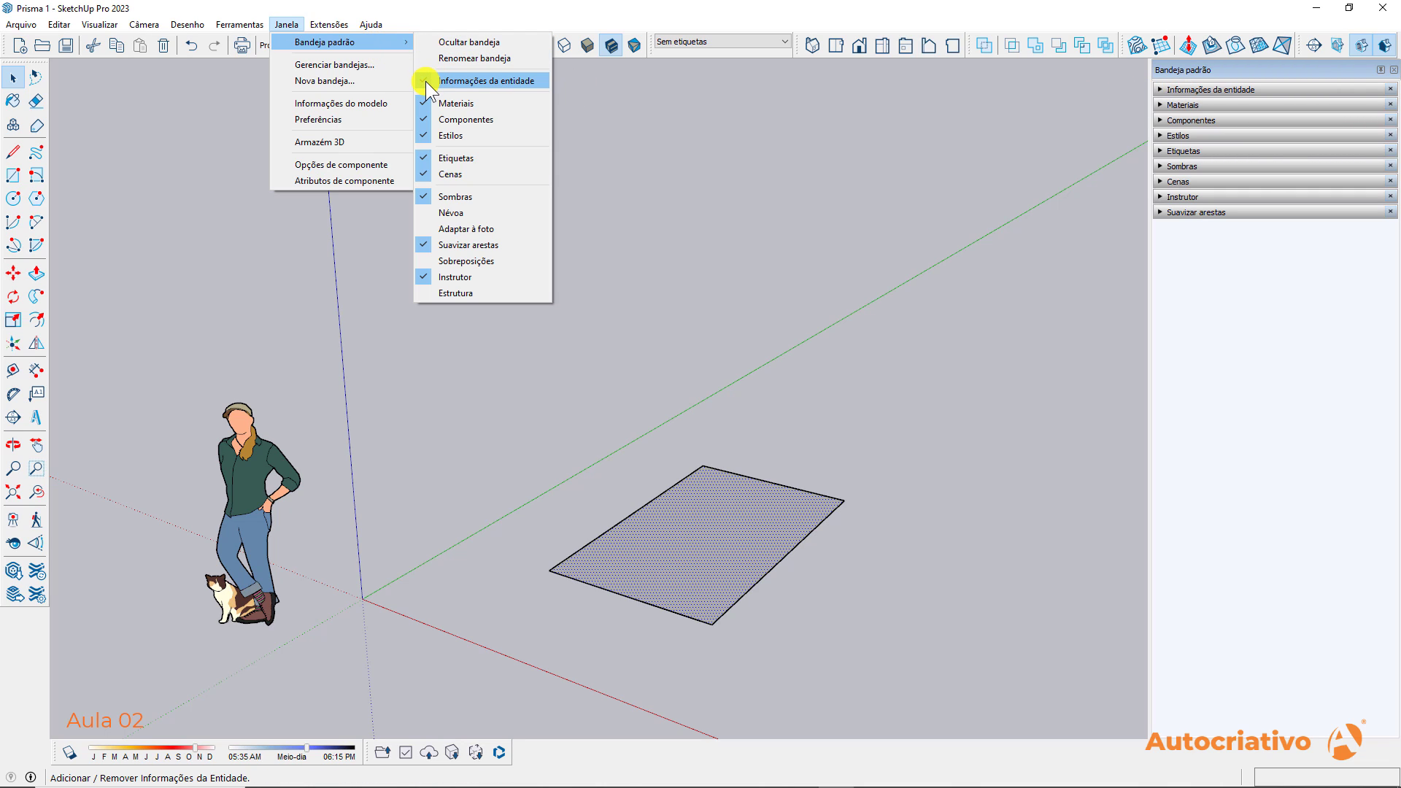
click(426, 81)
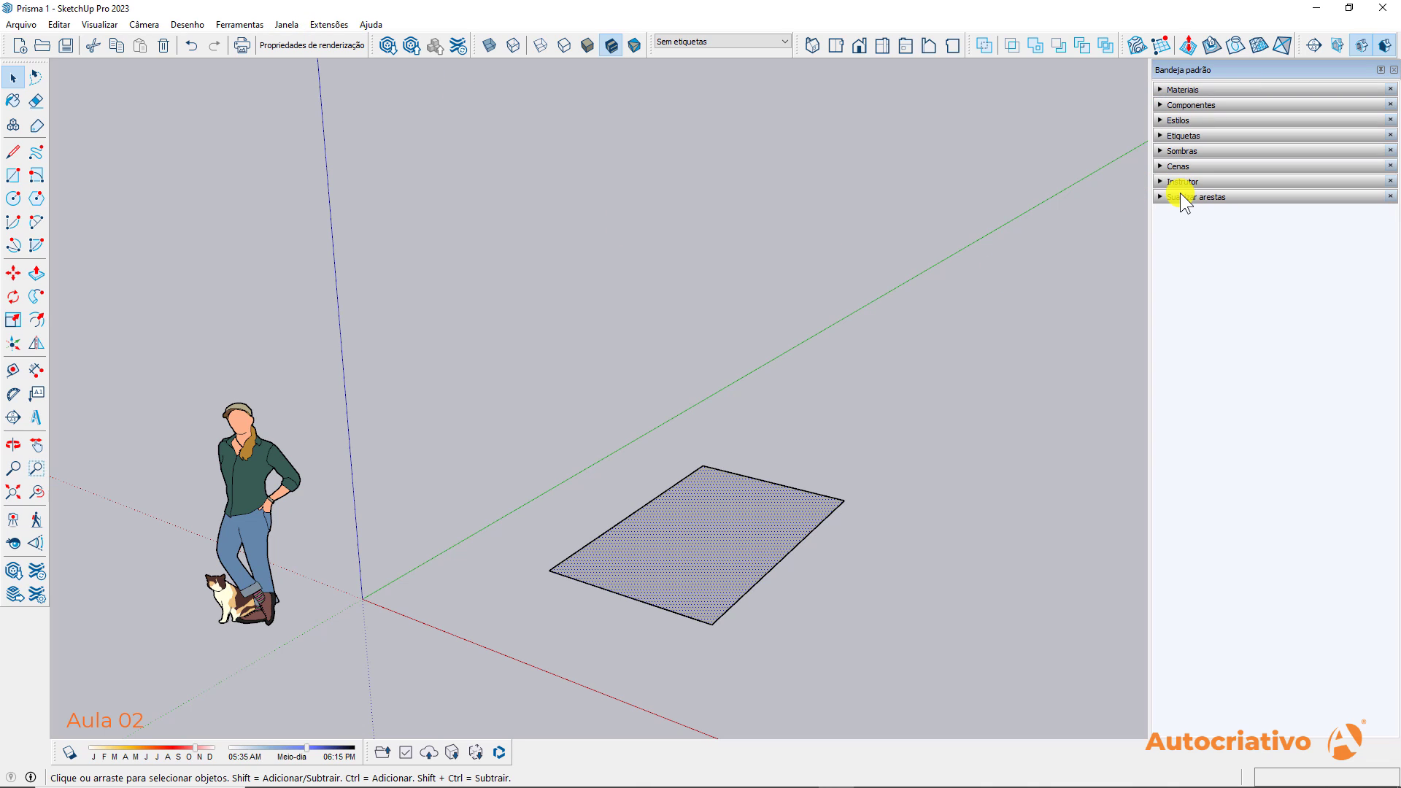
Restore the Informações da entidade section to the Bandeja padrão, collapse it, and move it above Materiais
click(286, 27)
mouse_move(349, 41)
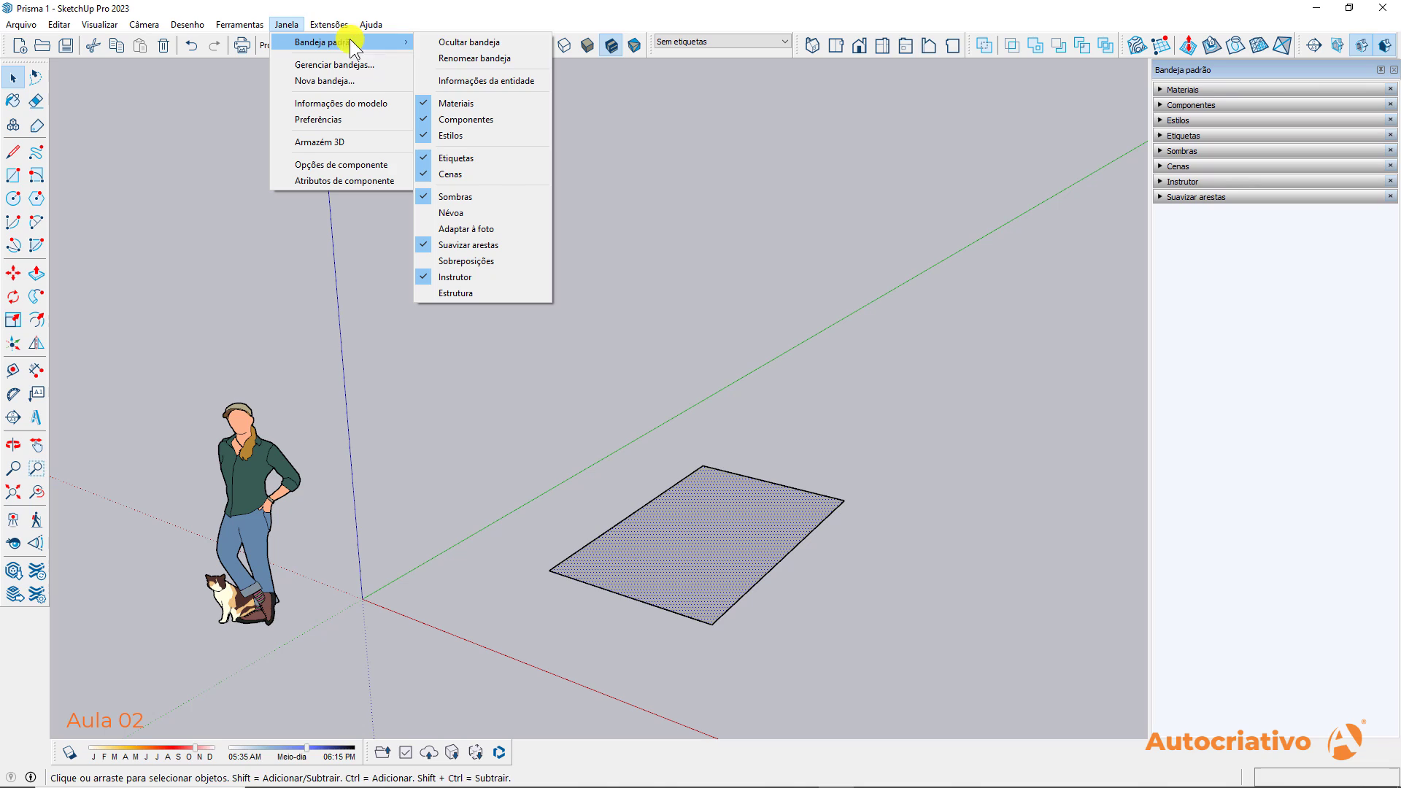
click(478, 81)
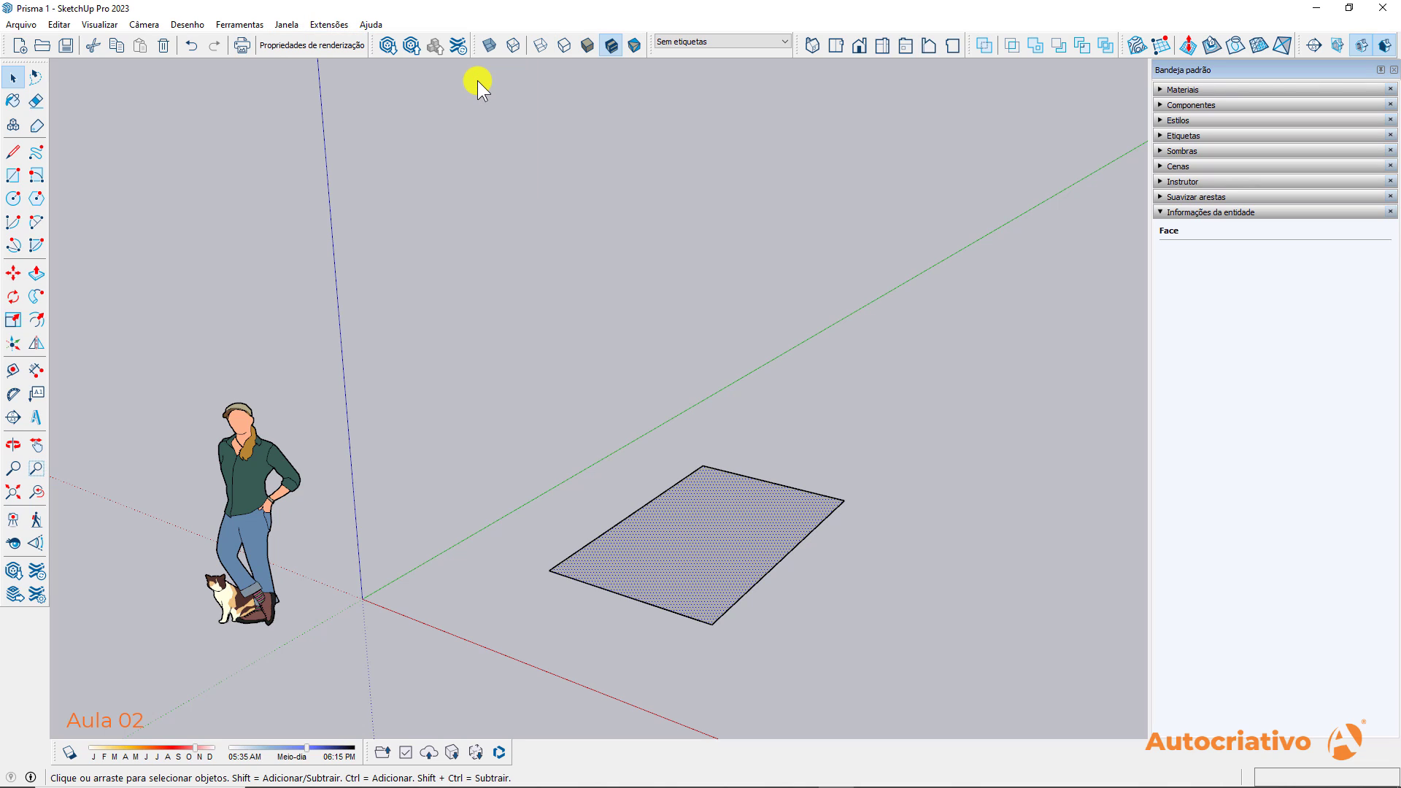
click(1162, 212)
drag(1180, 213, 1185, 89)
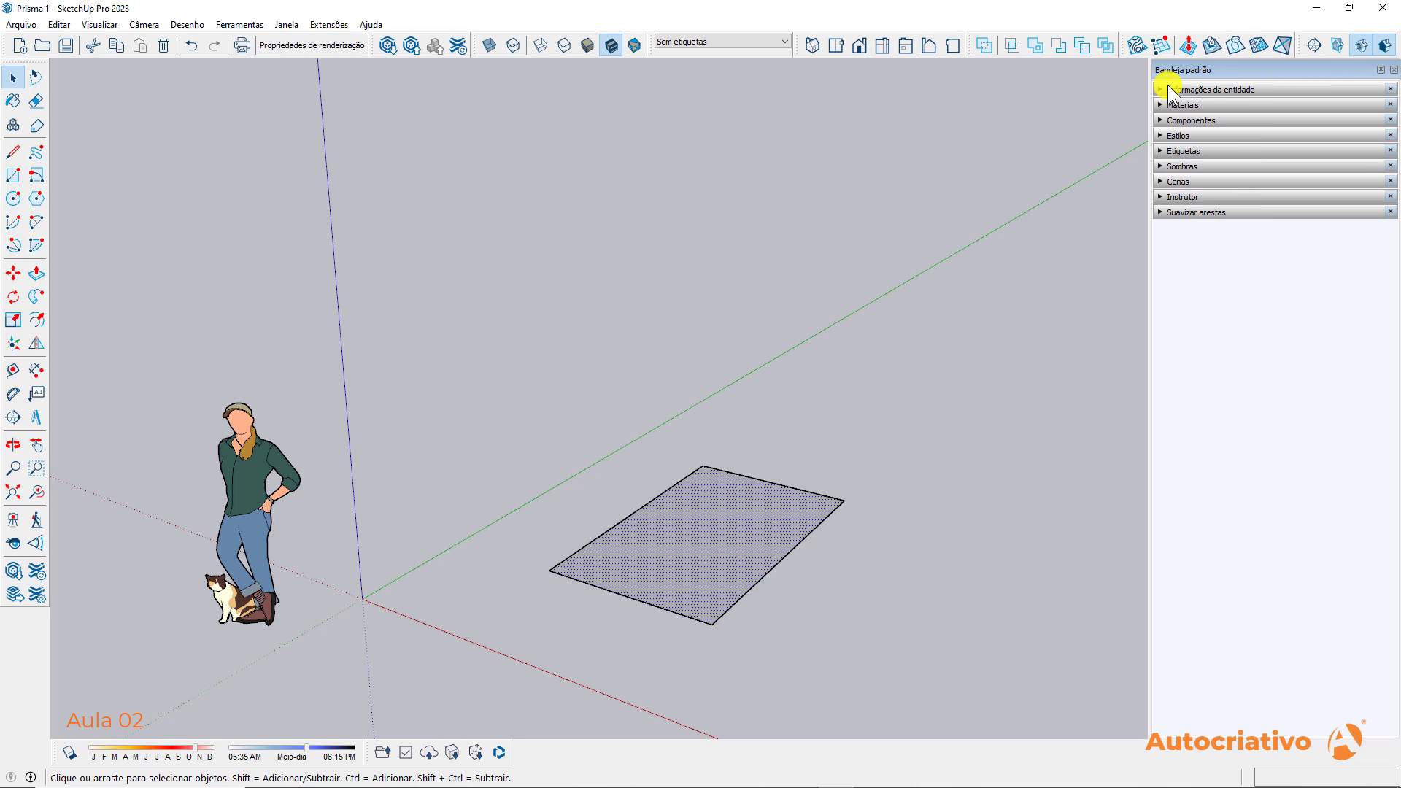
Add the Adaptar à foto section to the Bandeja padrão, collapse it, and deselect the rectangle's face
click(287, 25)
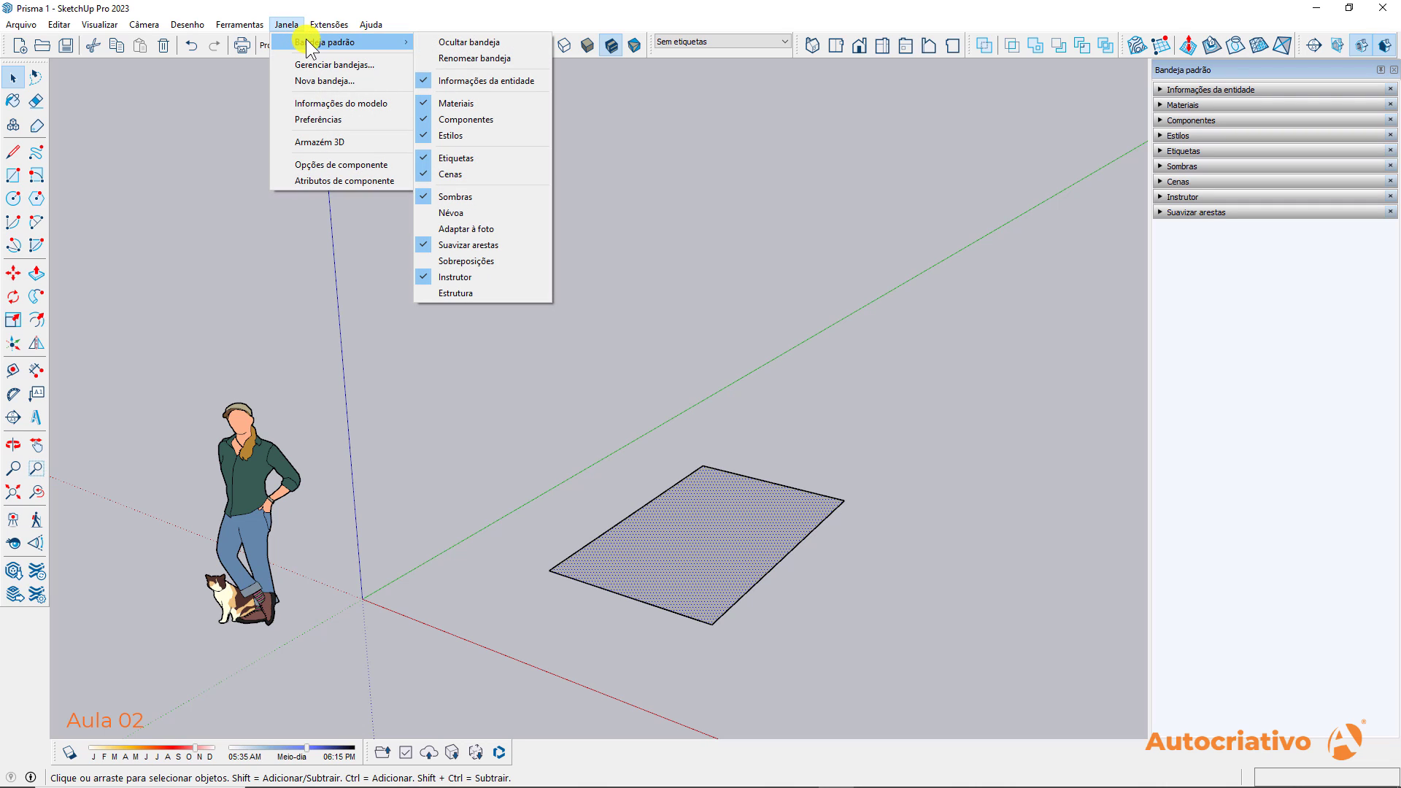
click(481, 229)
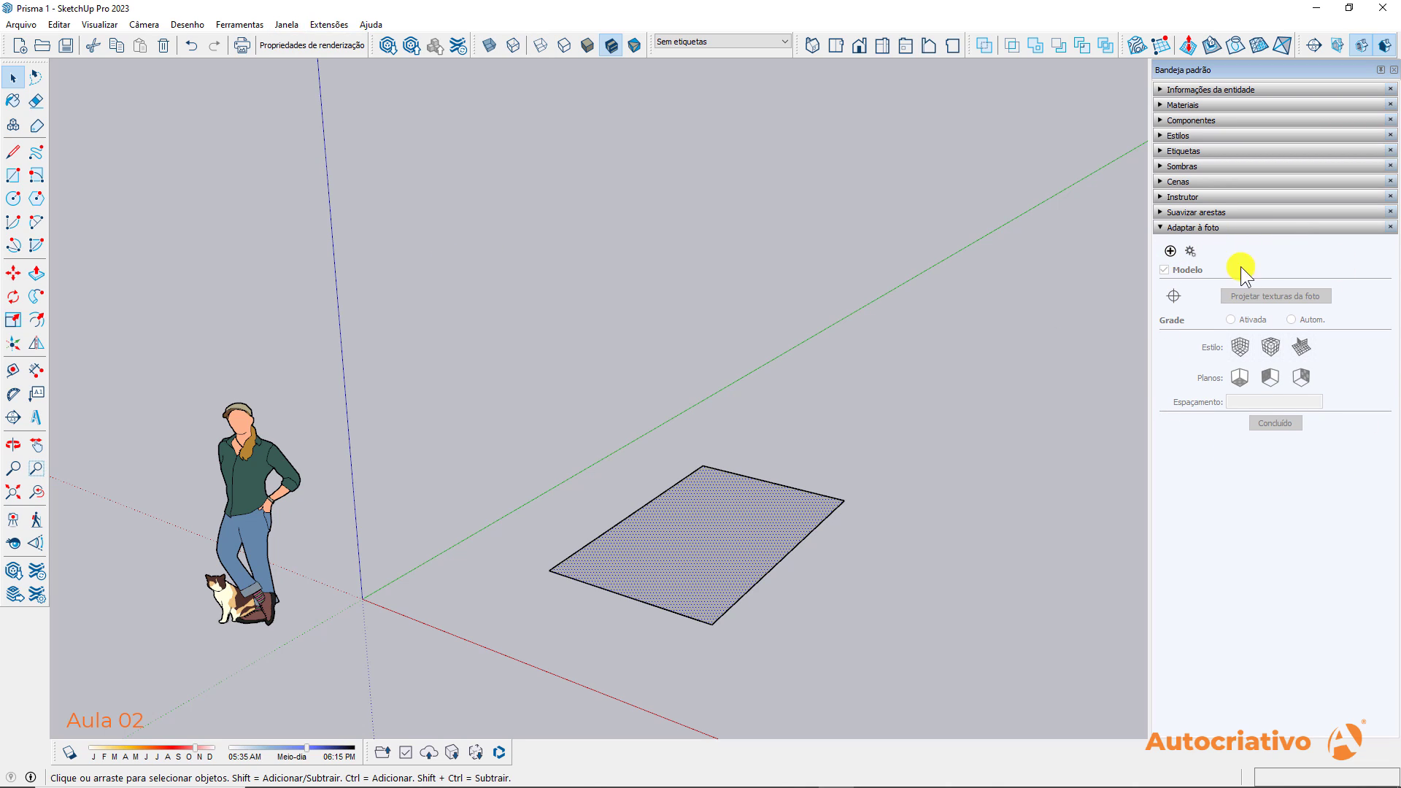
click(1162, 227)
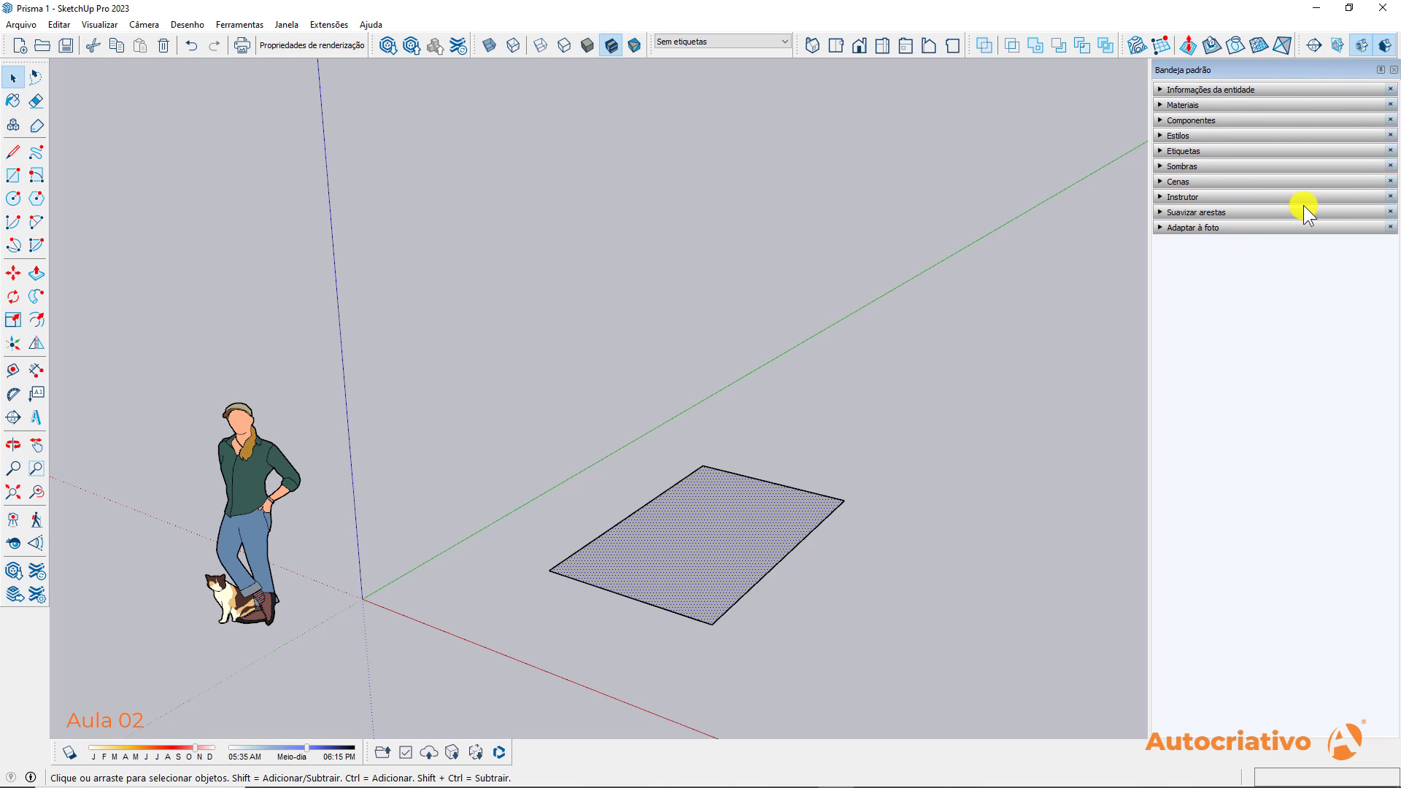
click(992, 350)
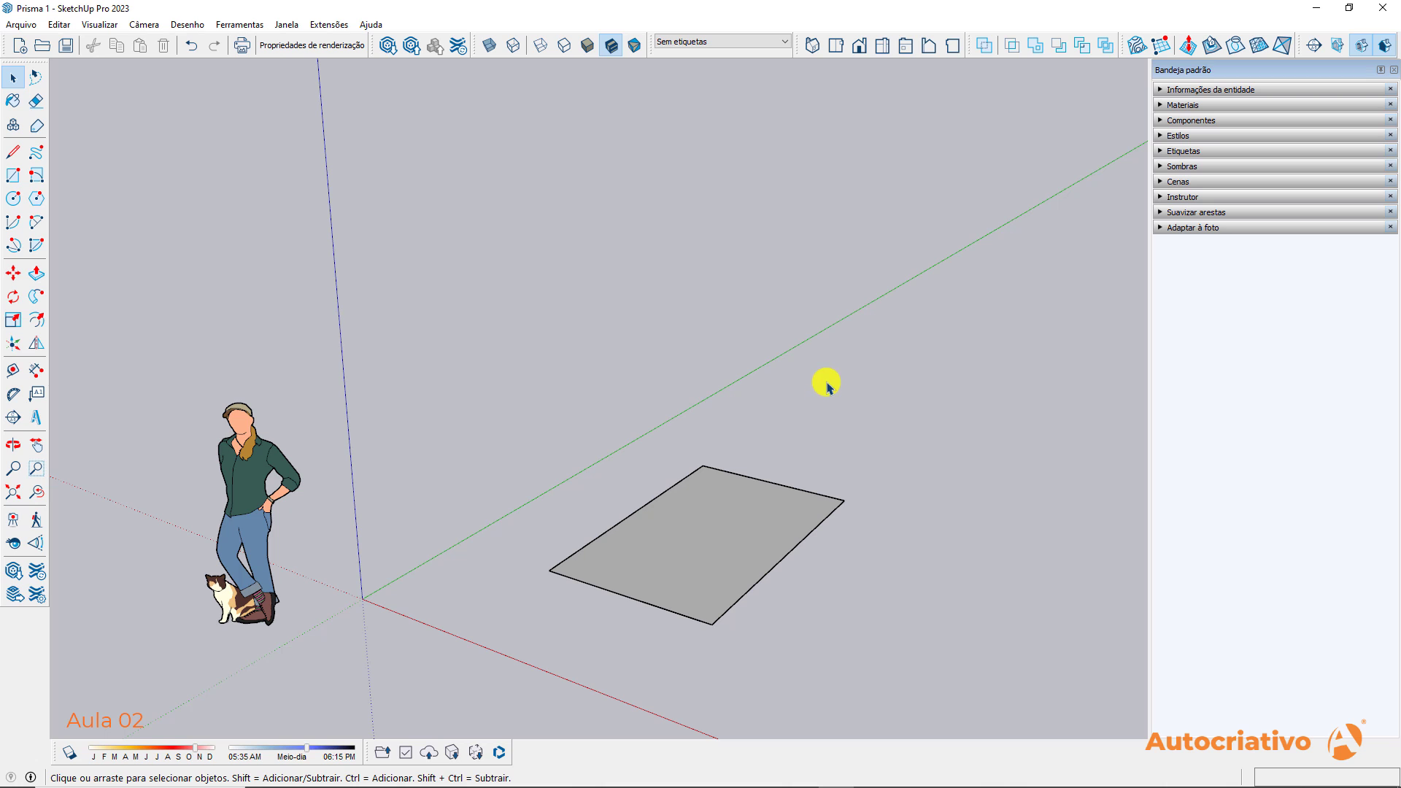
Draw a 3 m line along the red axis direction on the ground near the rectangle and end the Line tool
middle_drag(826, 382, 338, 124)
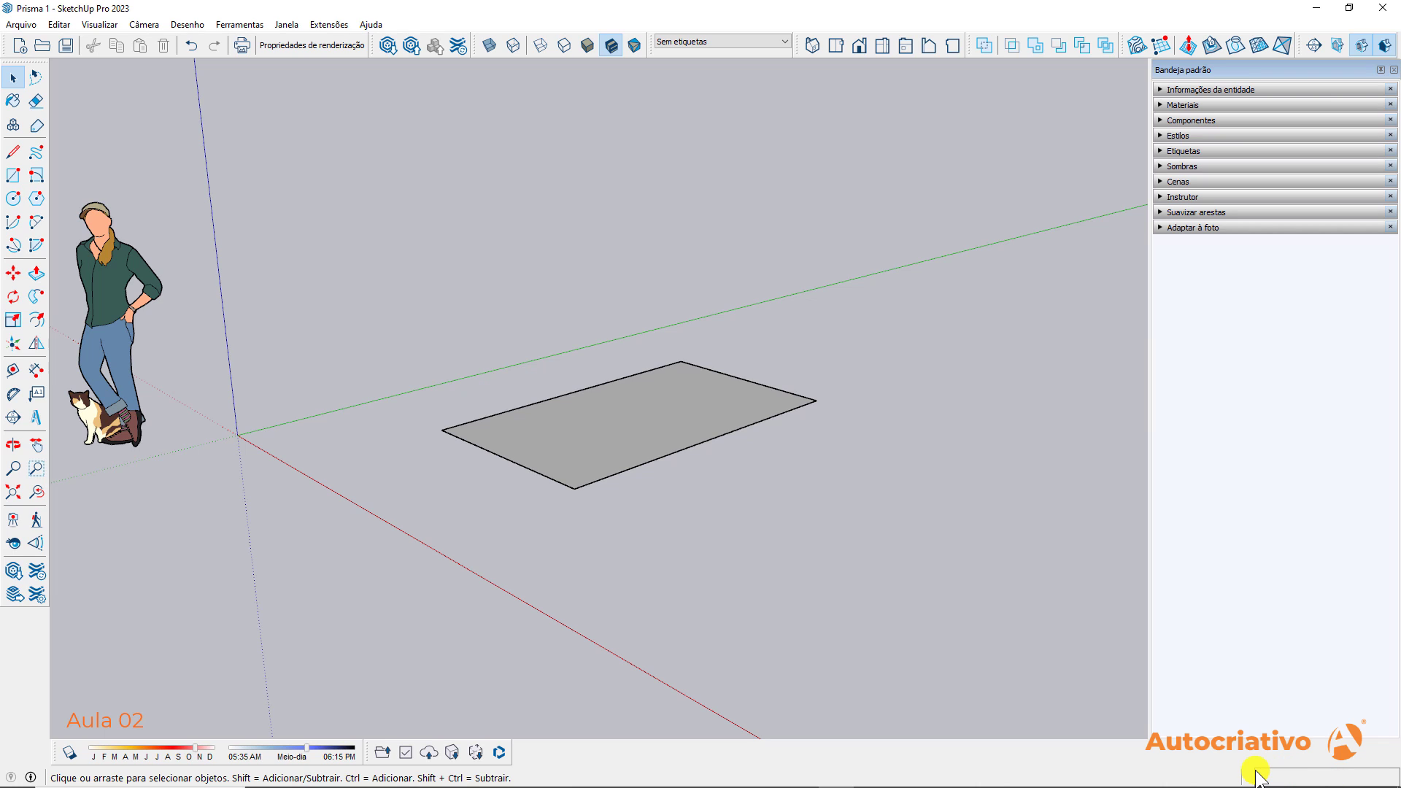
middle_drag(752, 500, 712, 527)
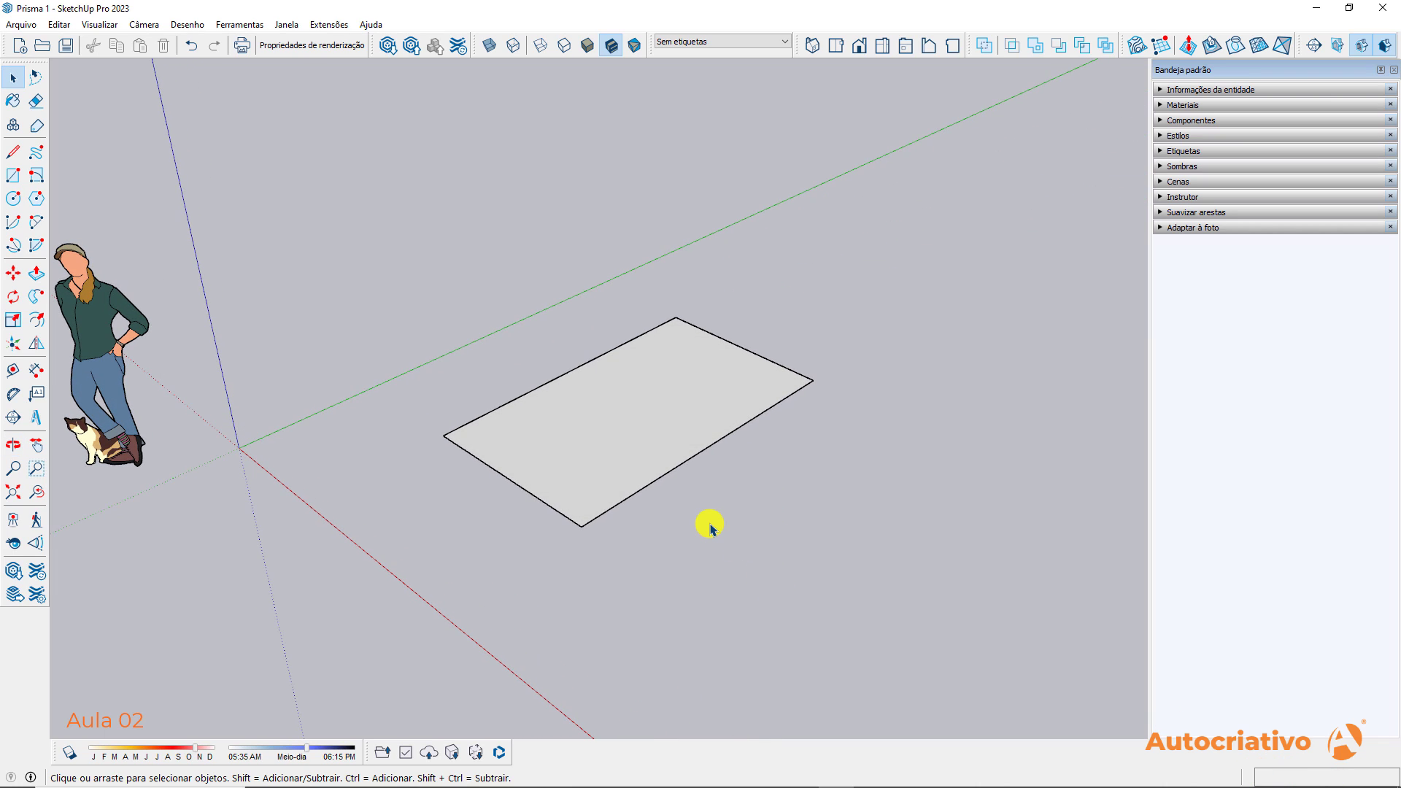
key(l)
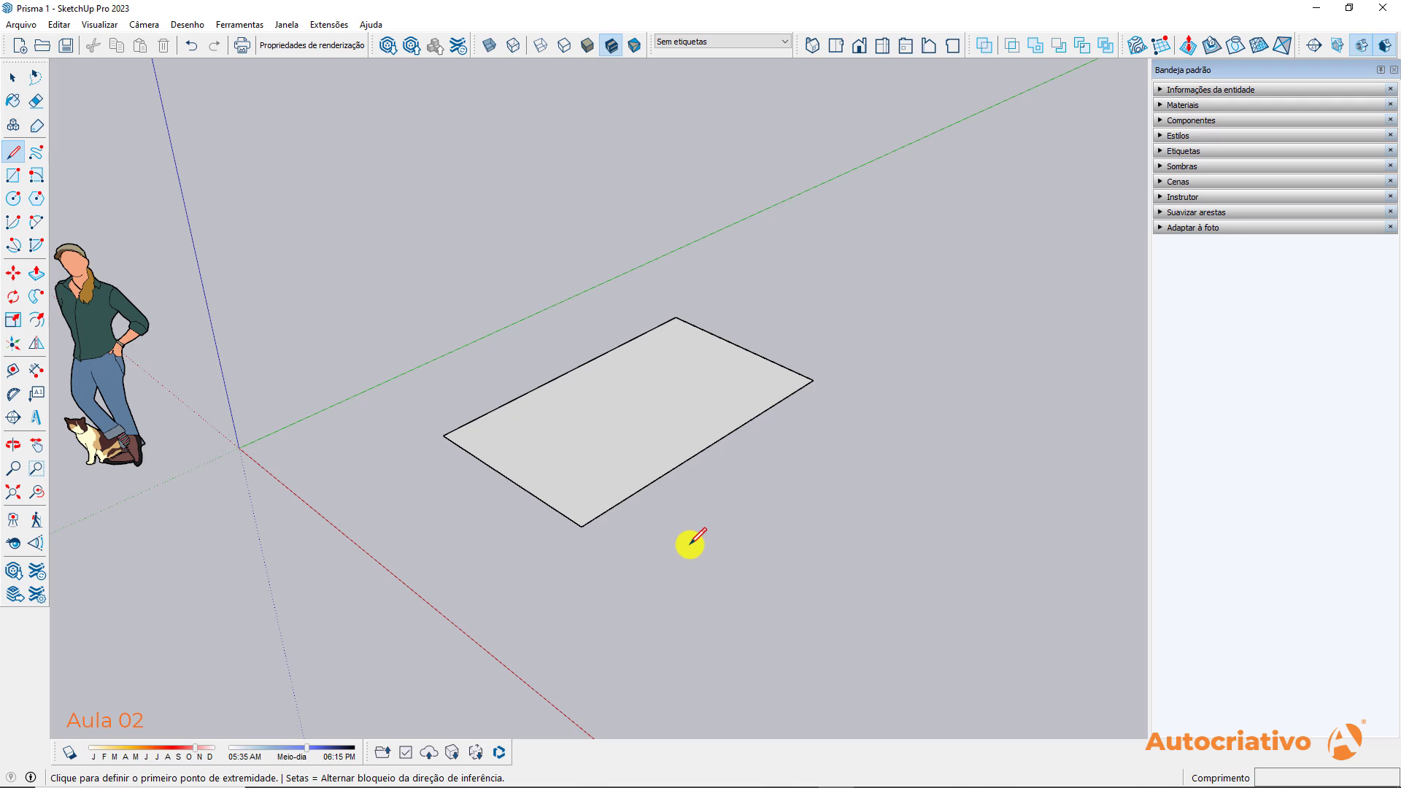
click(689, 543)
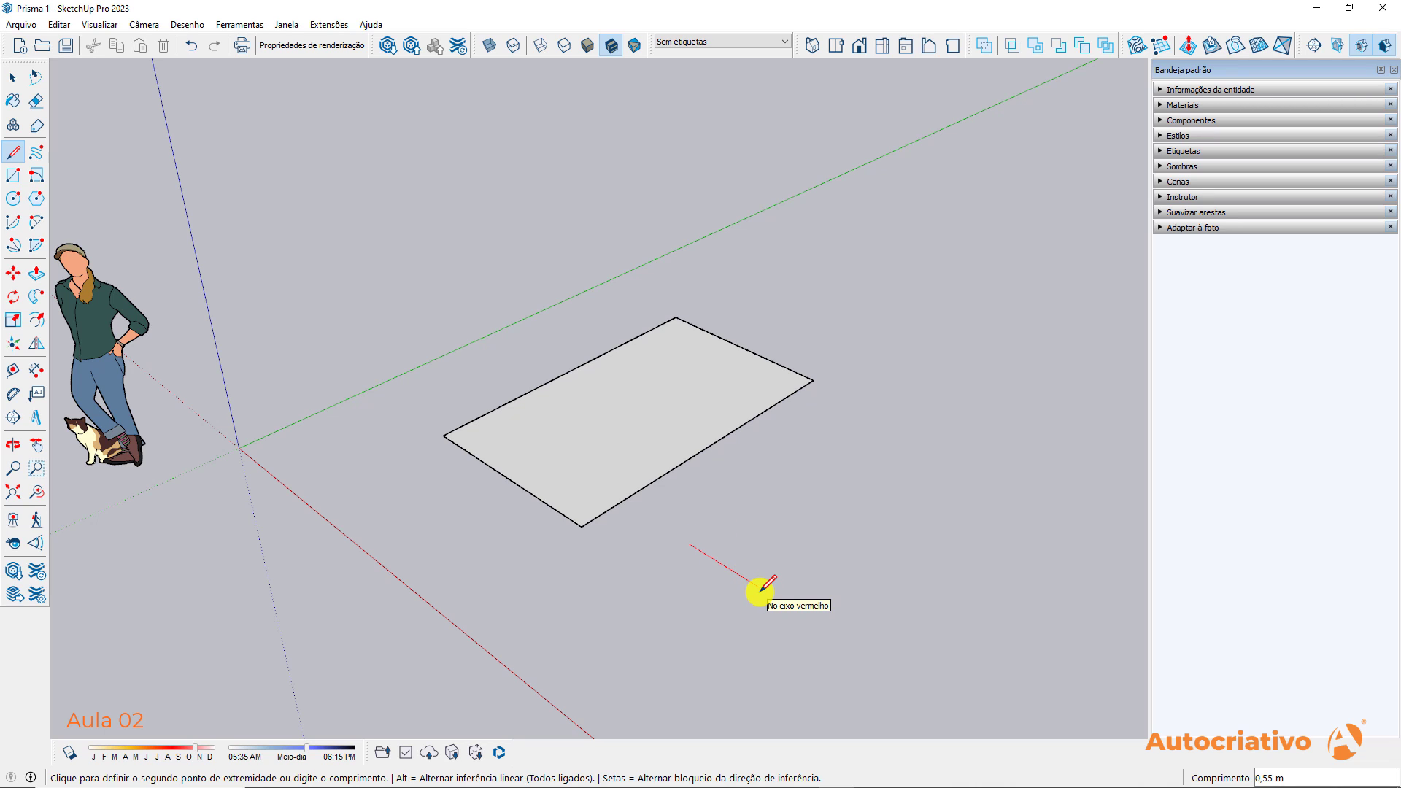
click(825, 513)
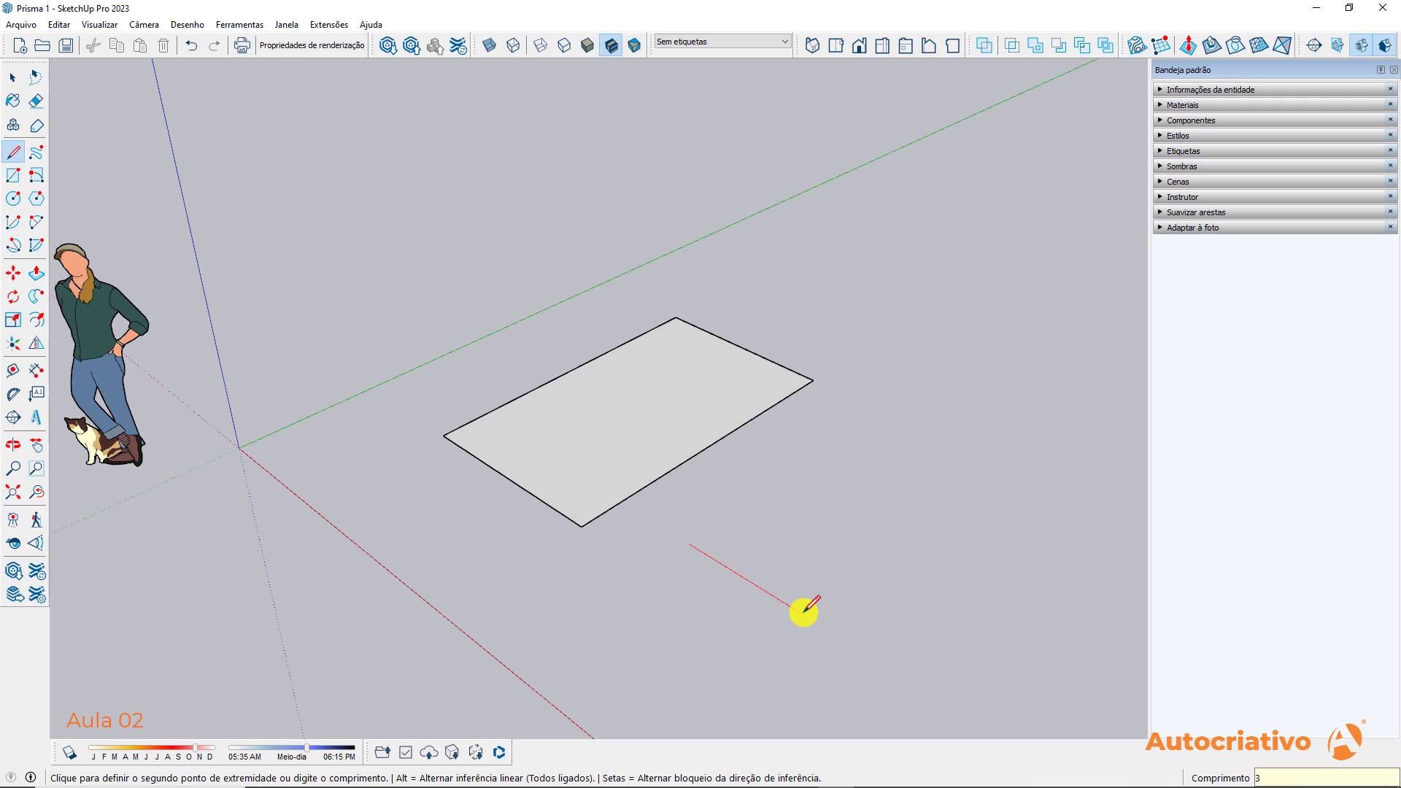
key(Return)
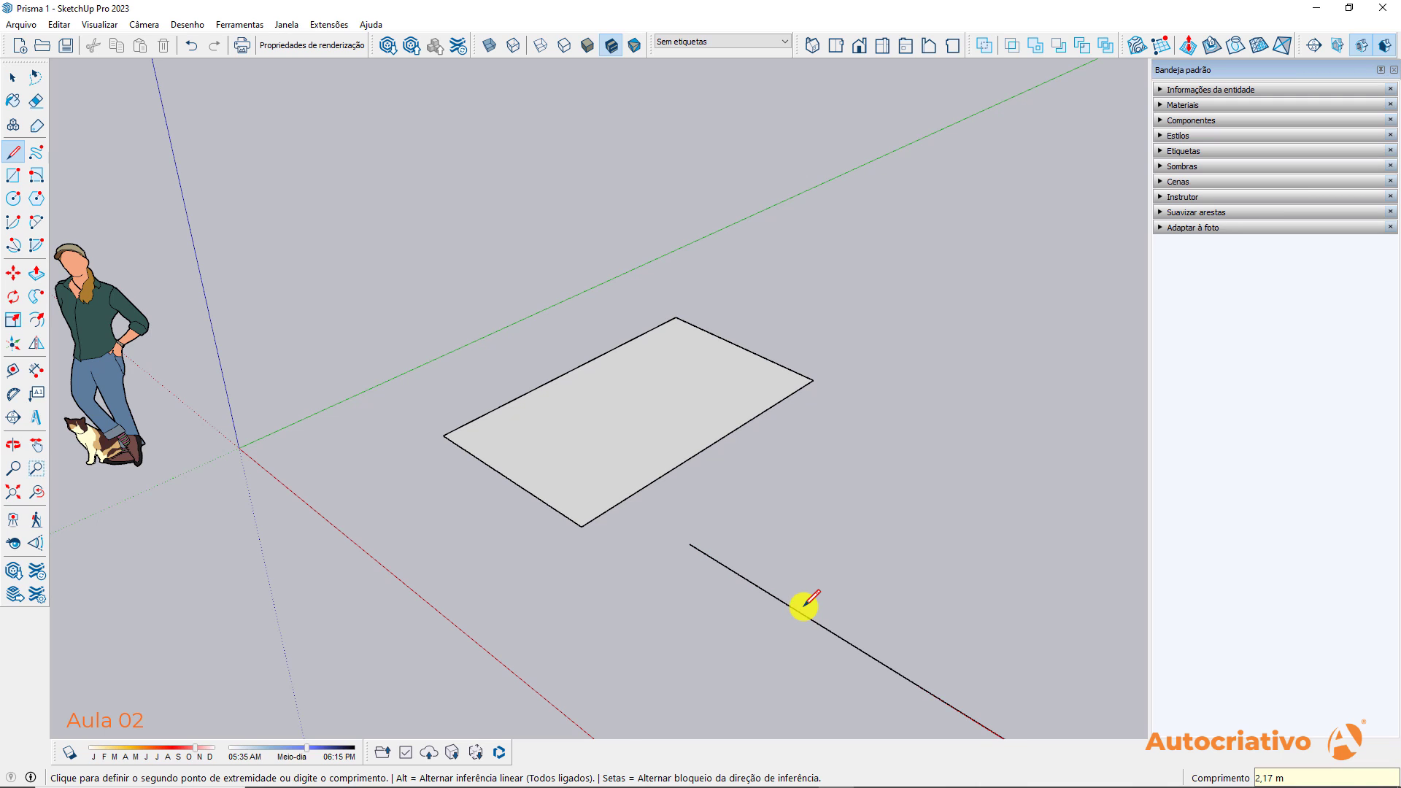
scroll(804, 601, down, 3)
key(Escape)
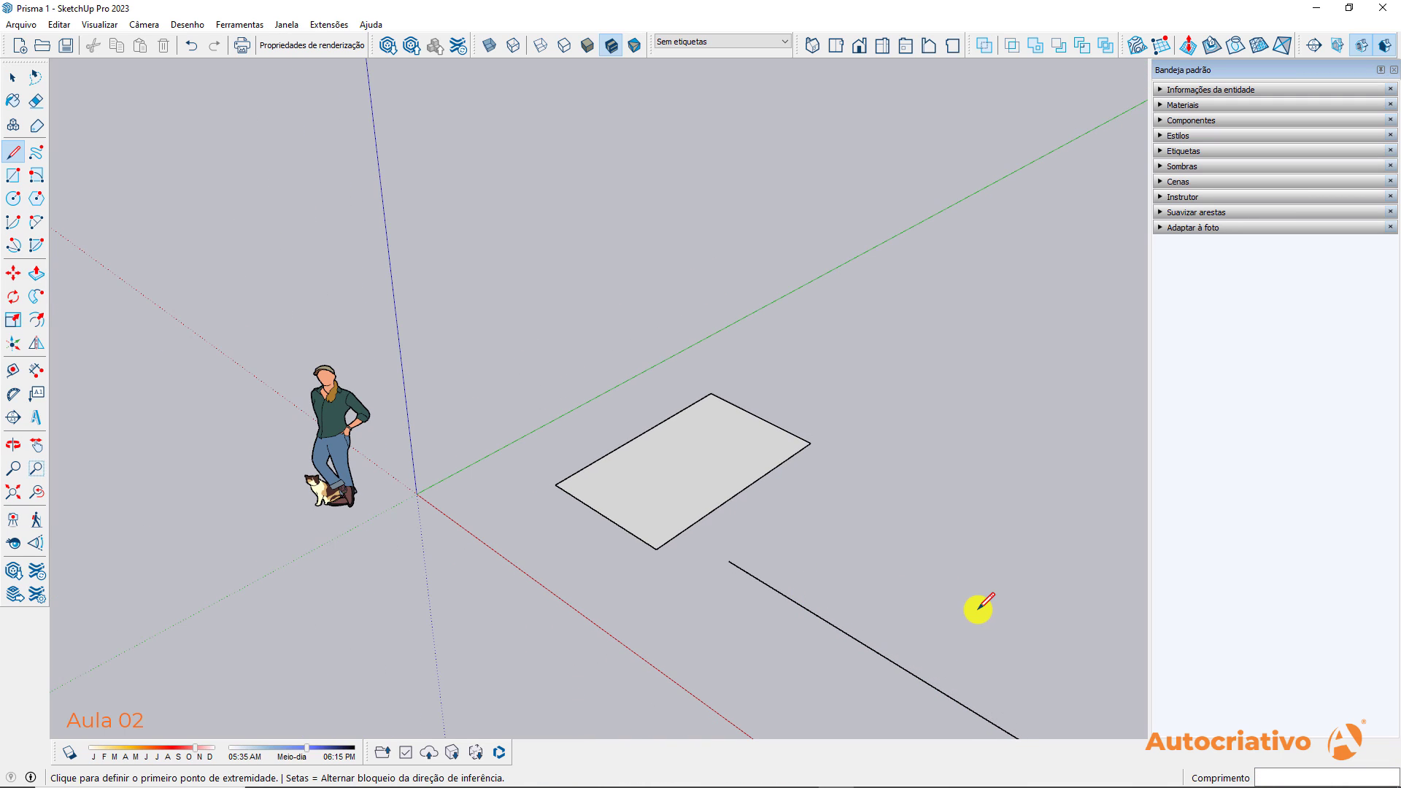
middle_drag(979, 604, 720, 463)
key(space)
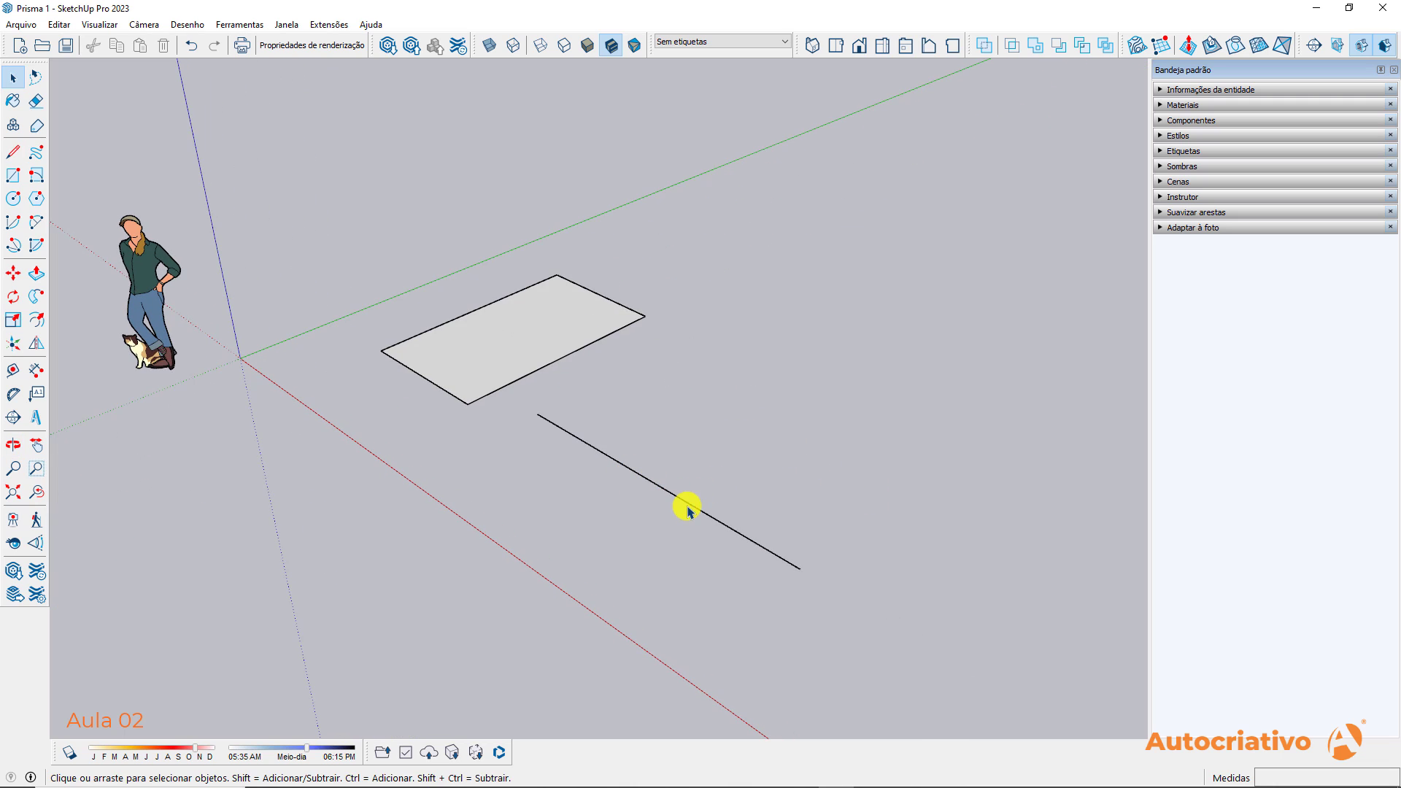
key(o)
drag(782, 557, 894, 514)
key(space)
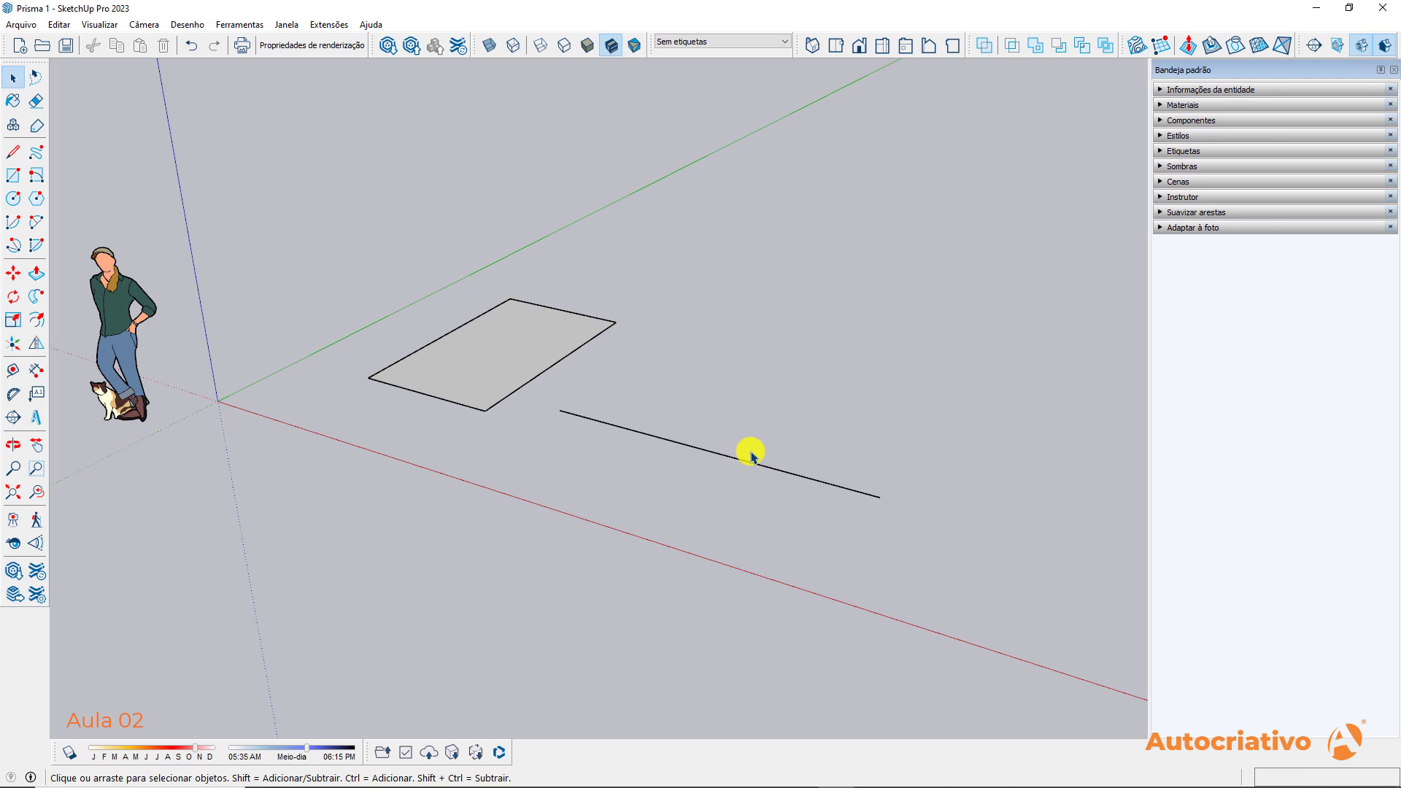
middle_drag(739, 457, 677, 496)
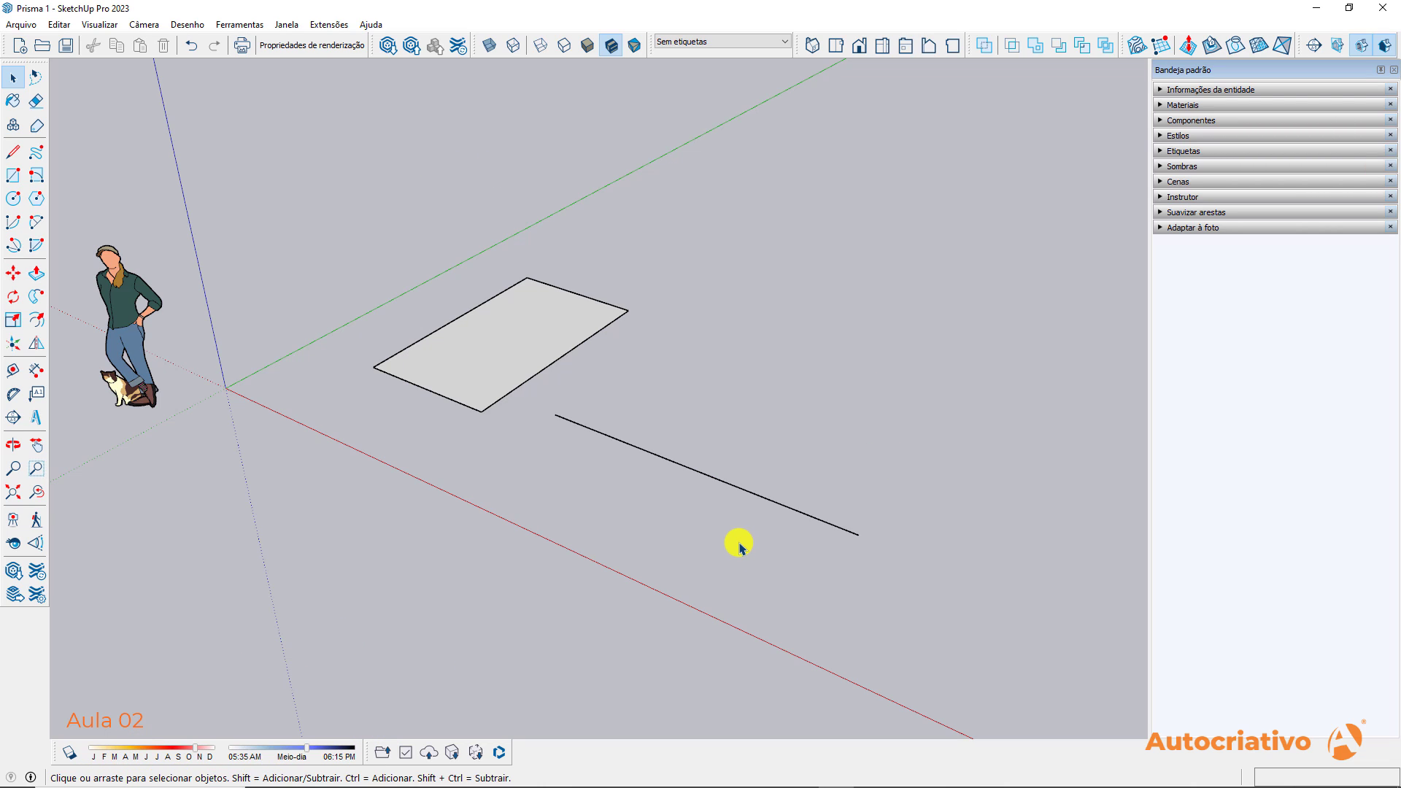
key(l)
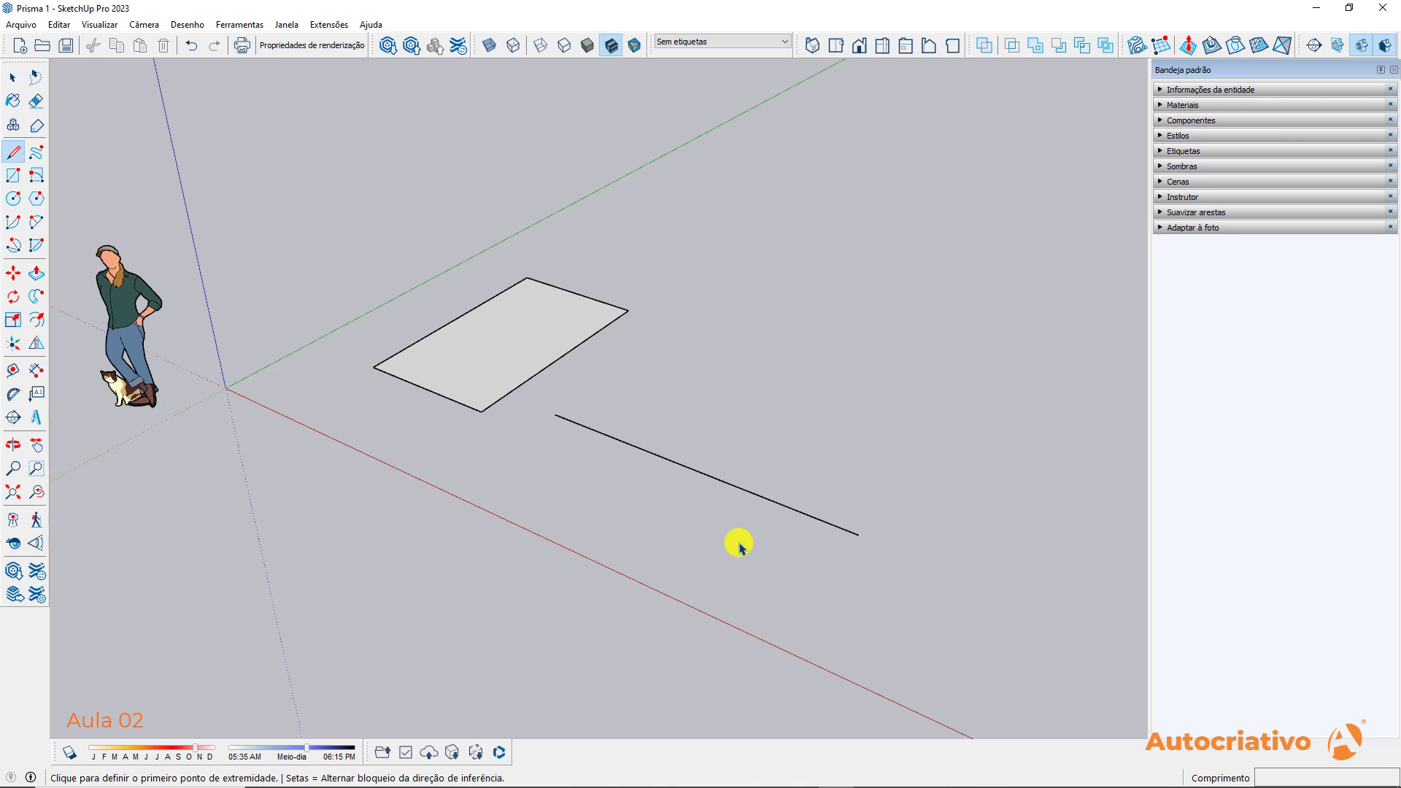
click(859, 534)
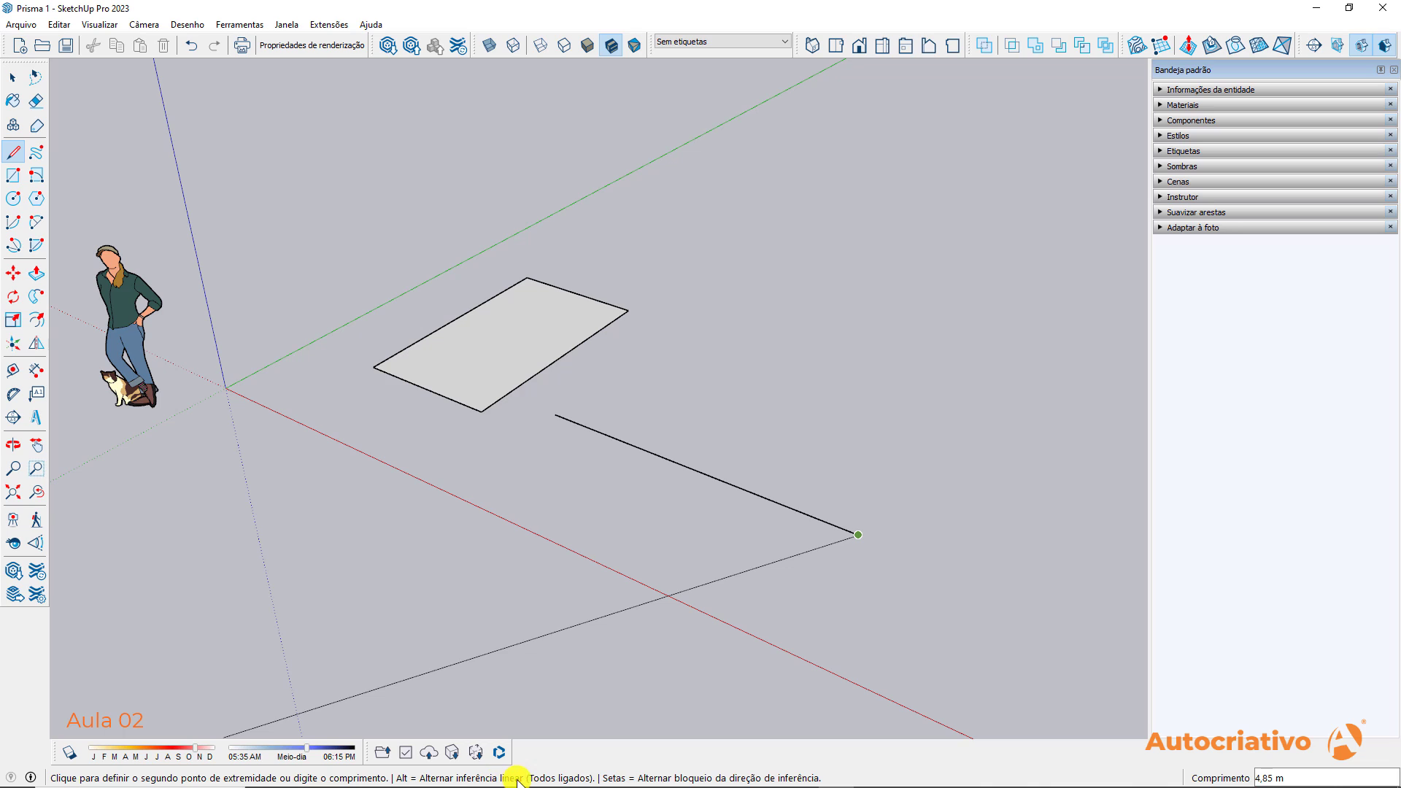
key(Escape)
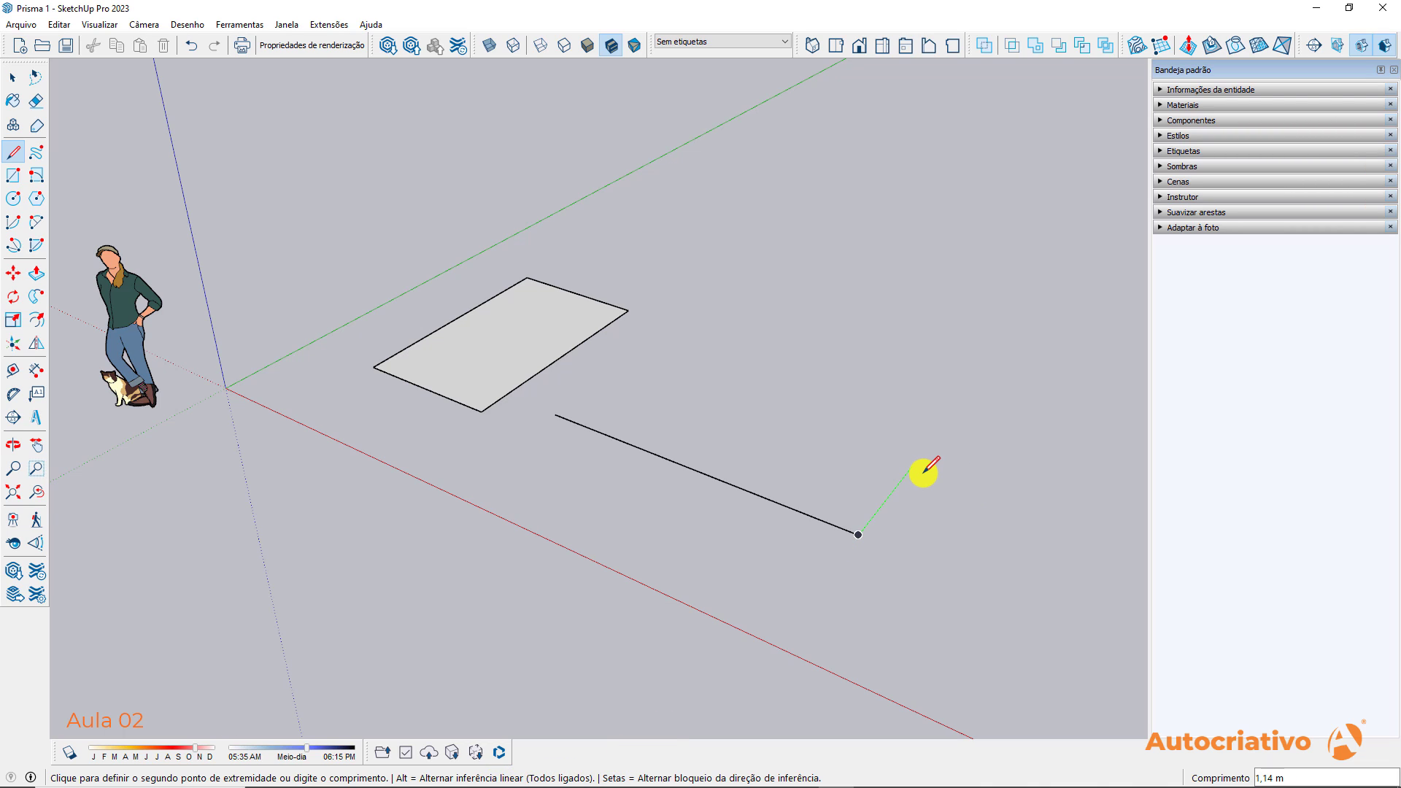
Draw a circle with a radius of about 1.11 m on the ground beside the rectangle and the line
key(c)
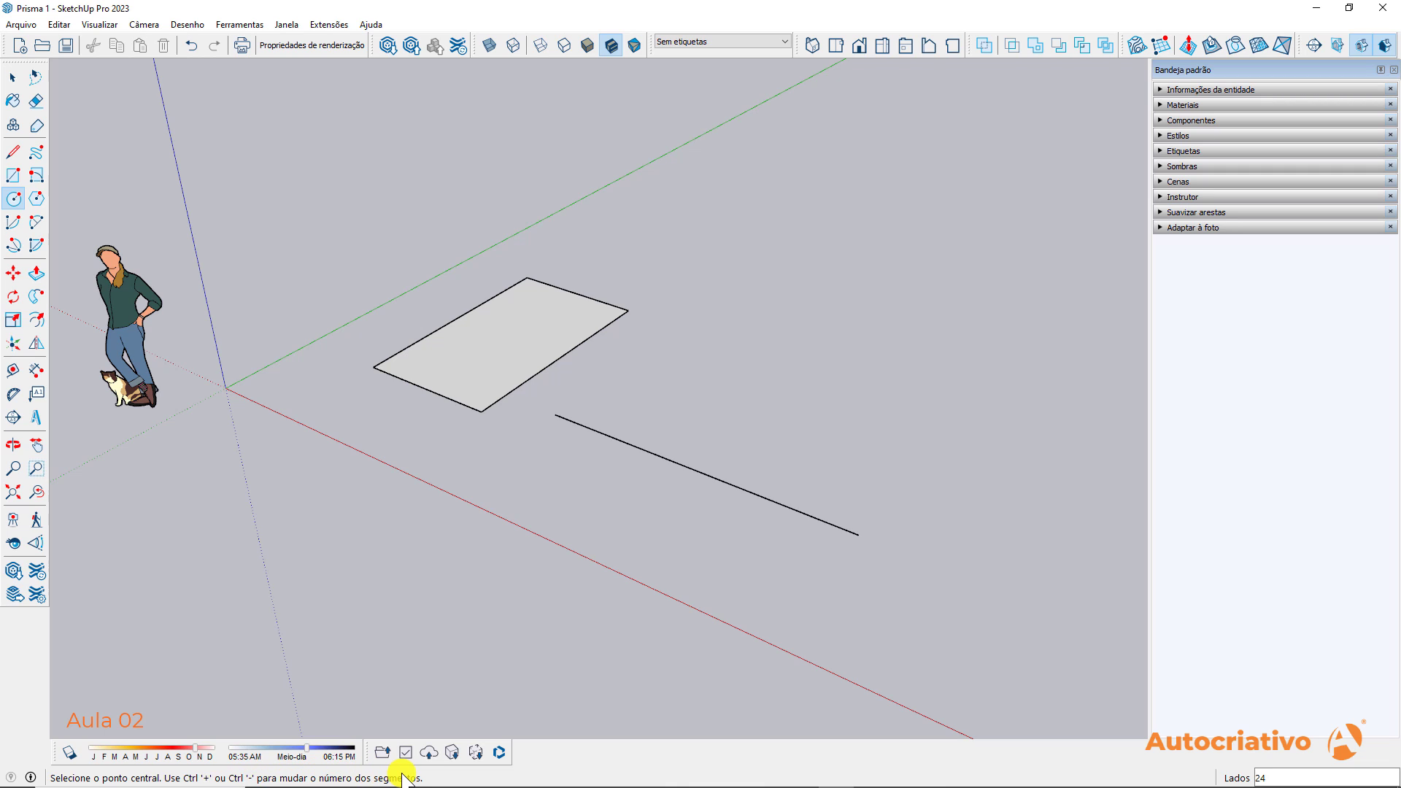
click(772, 374)
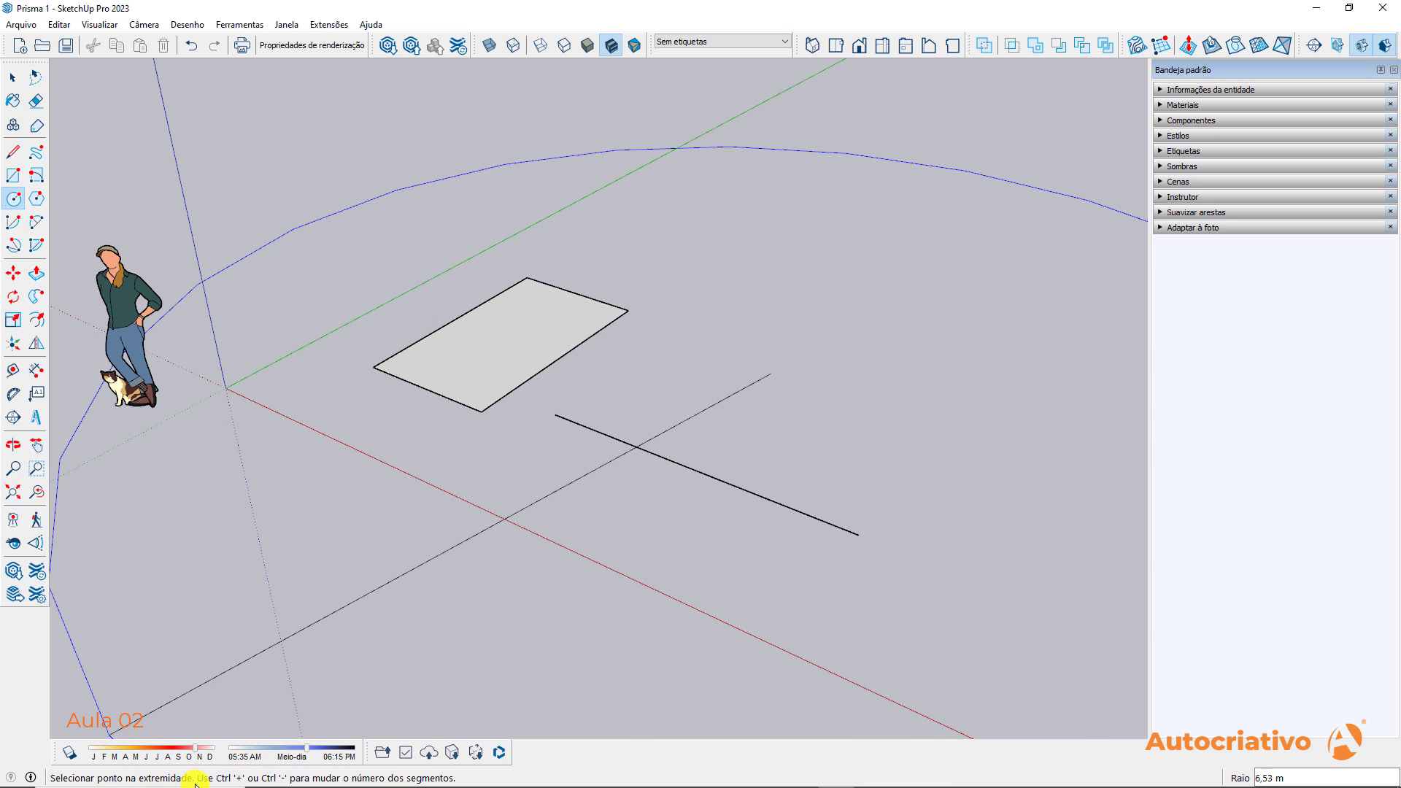
click(845, 430)
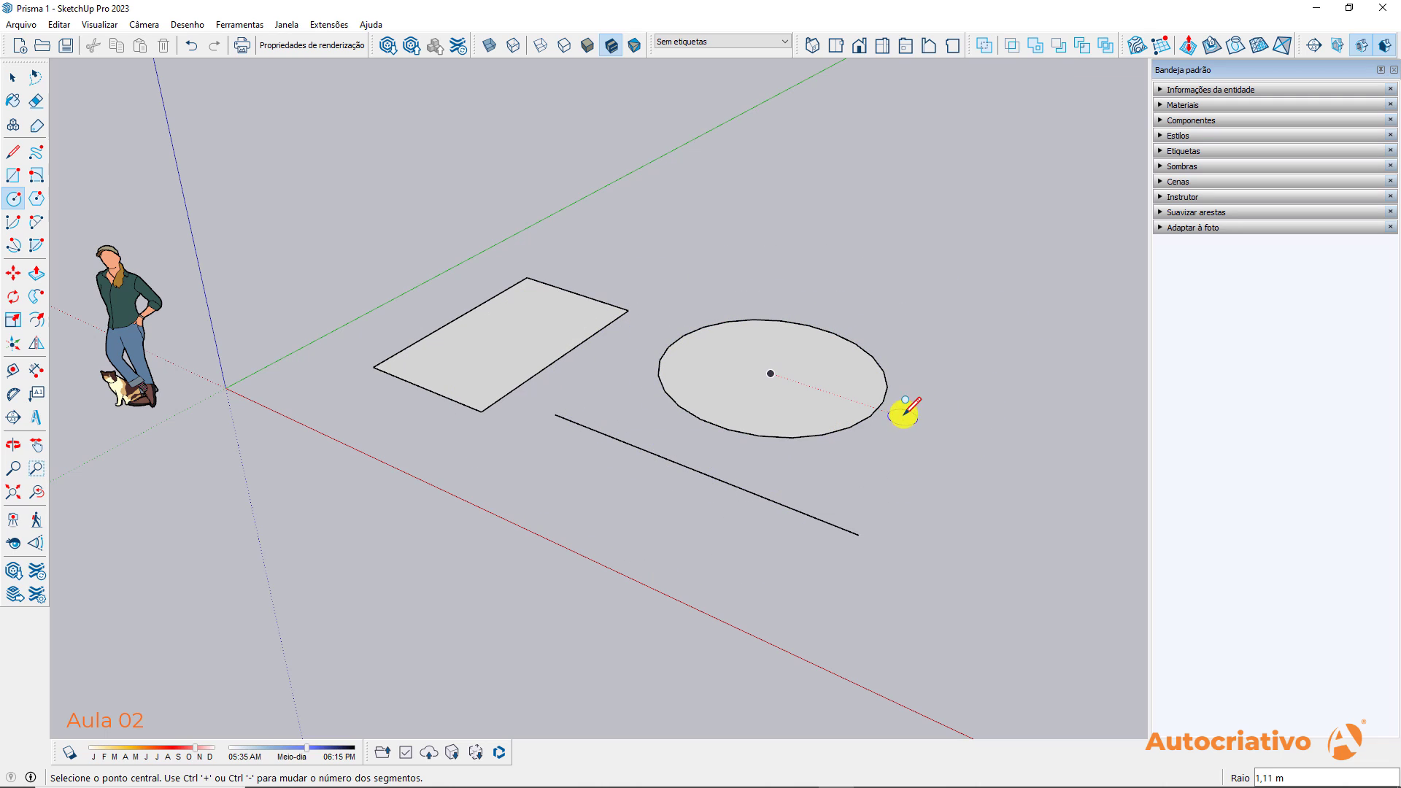
key(space)
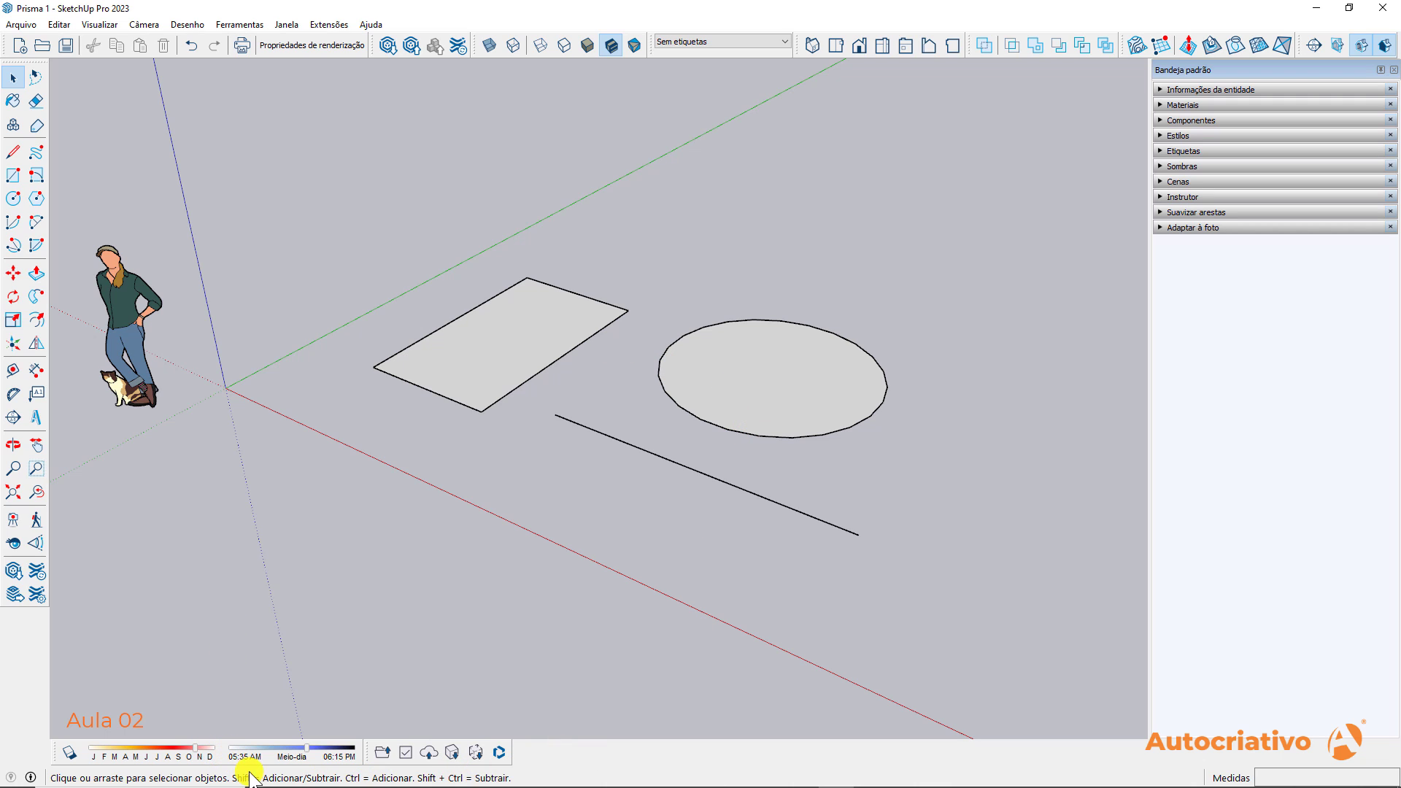
Delete the rectangle, the line and the circle together, keeping the reference figure
key(o)
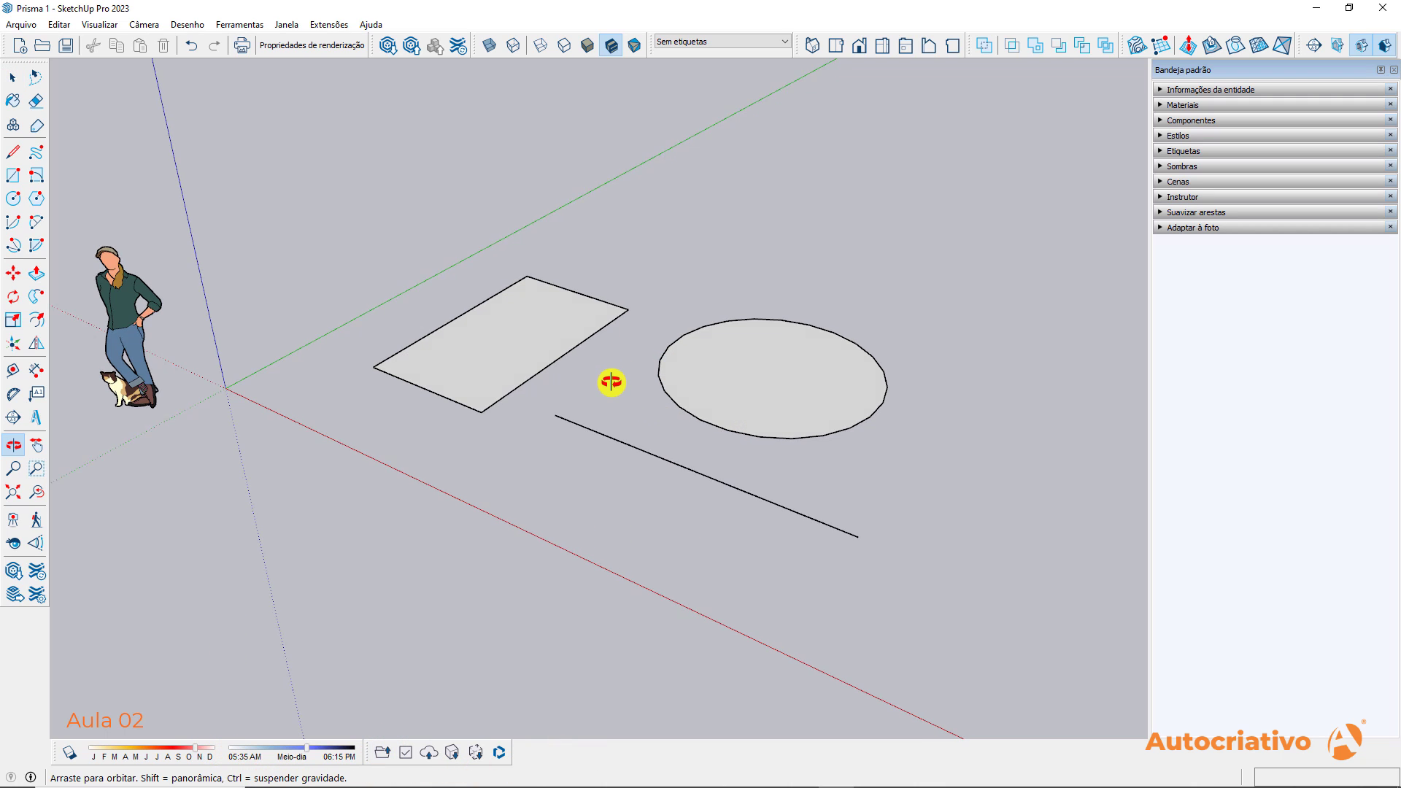
drag(610, 385, 619, 444)
key(space)
drag(312, 172, 979, 645)
key(Delete)
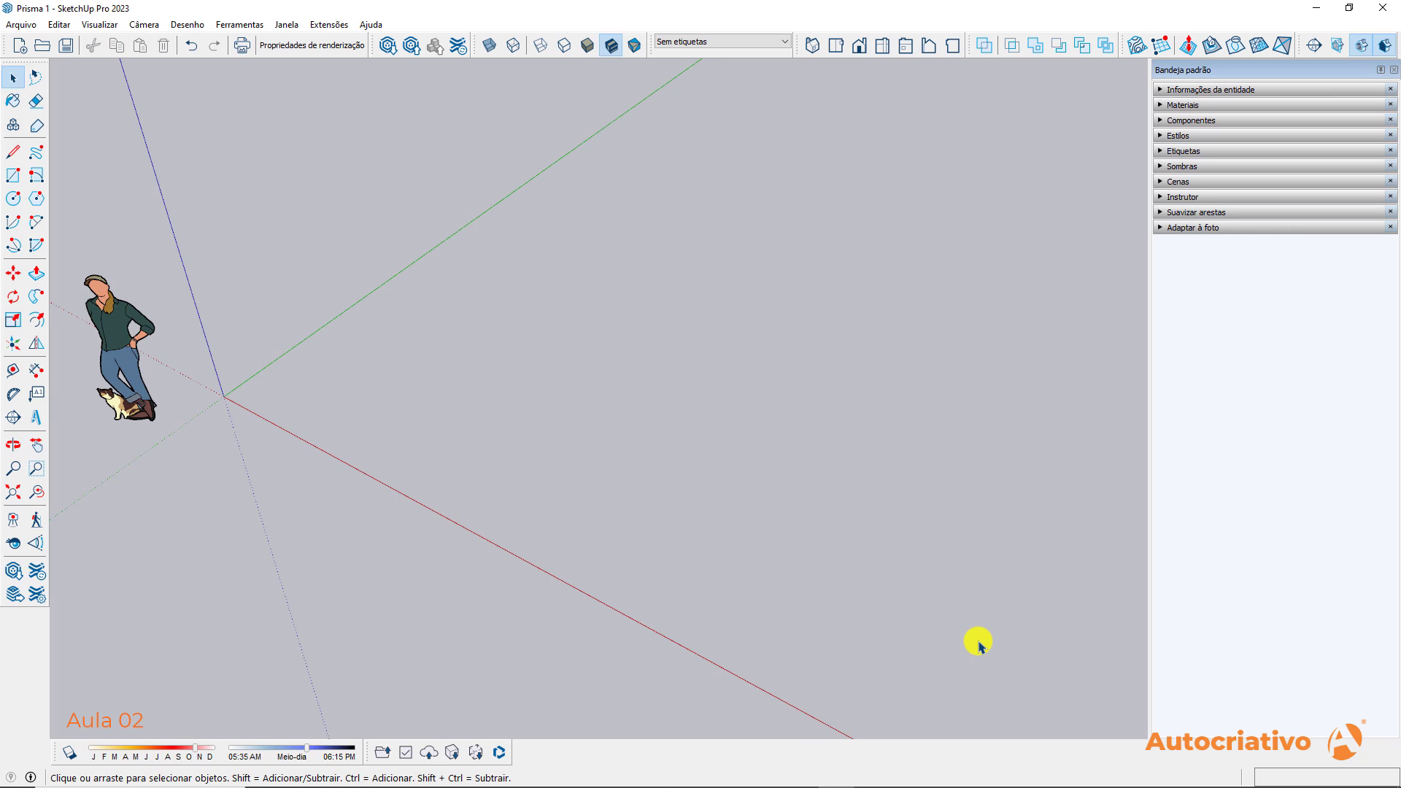
Set the Bandeja padrão to hide automatically so that the drawing area widens
middle_drag(516, 494, 510, 372)
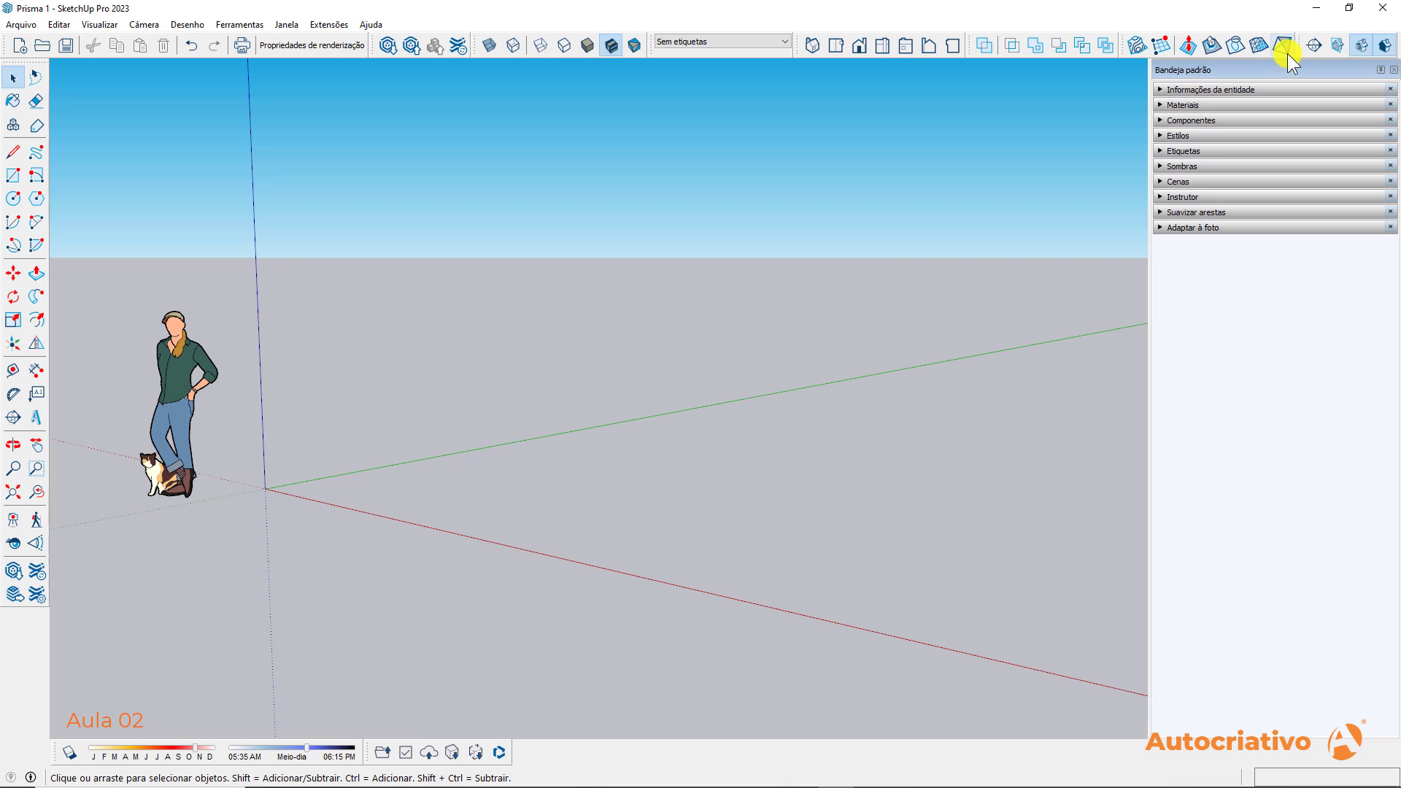
click(1382, 70)
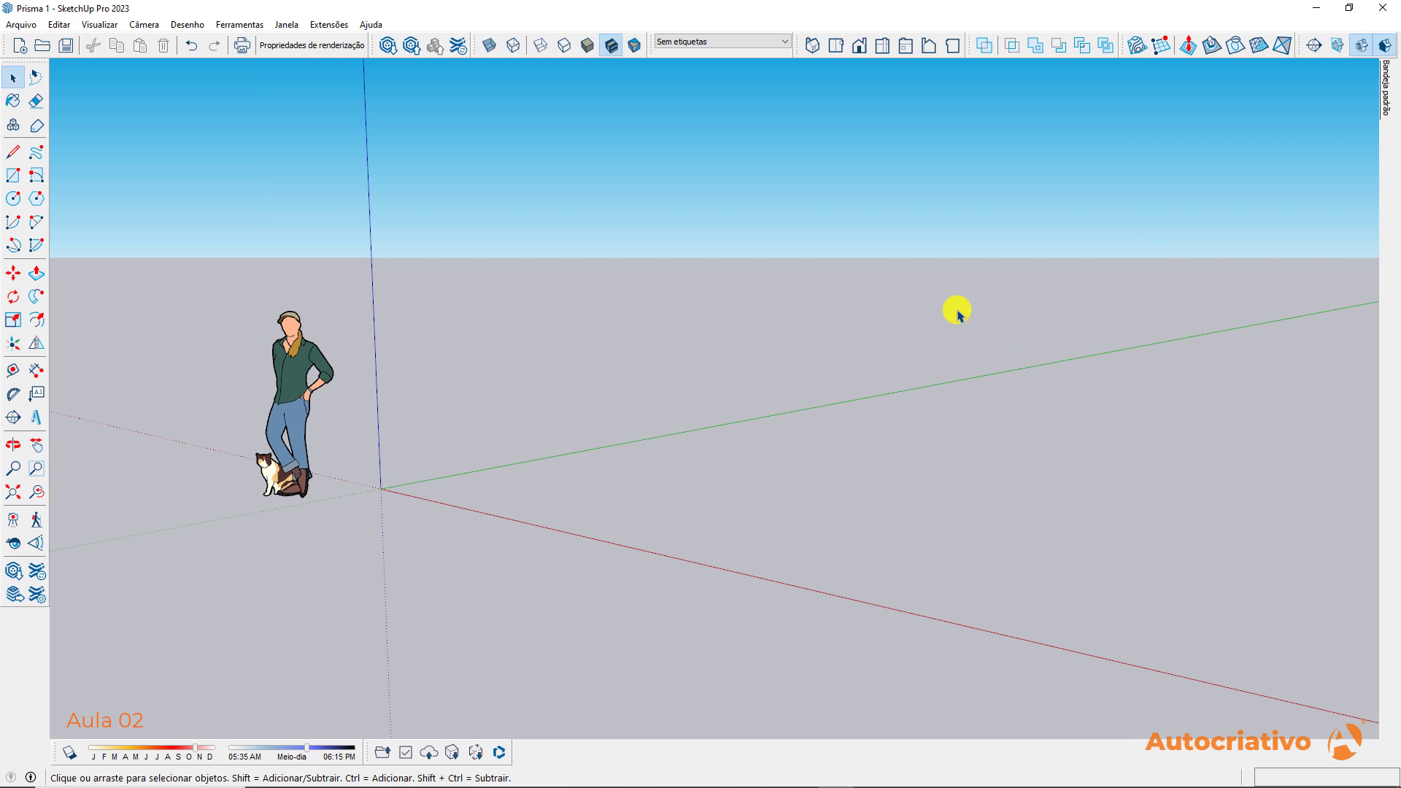
middle_drag(880, 309, 967, 397)
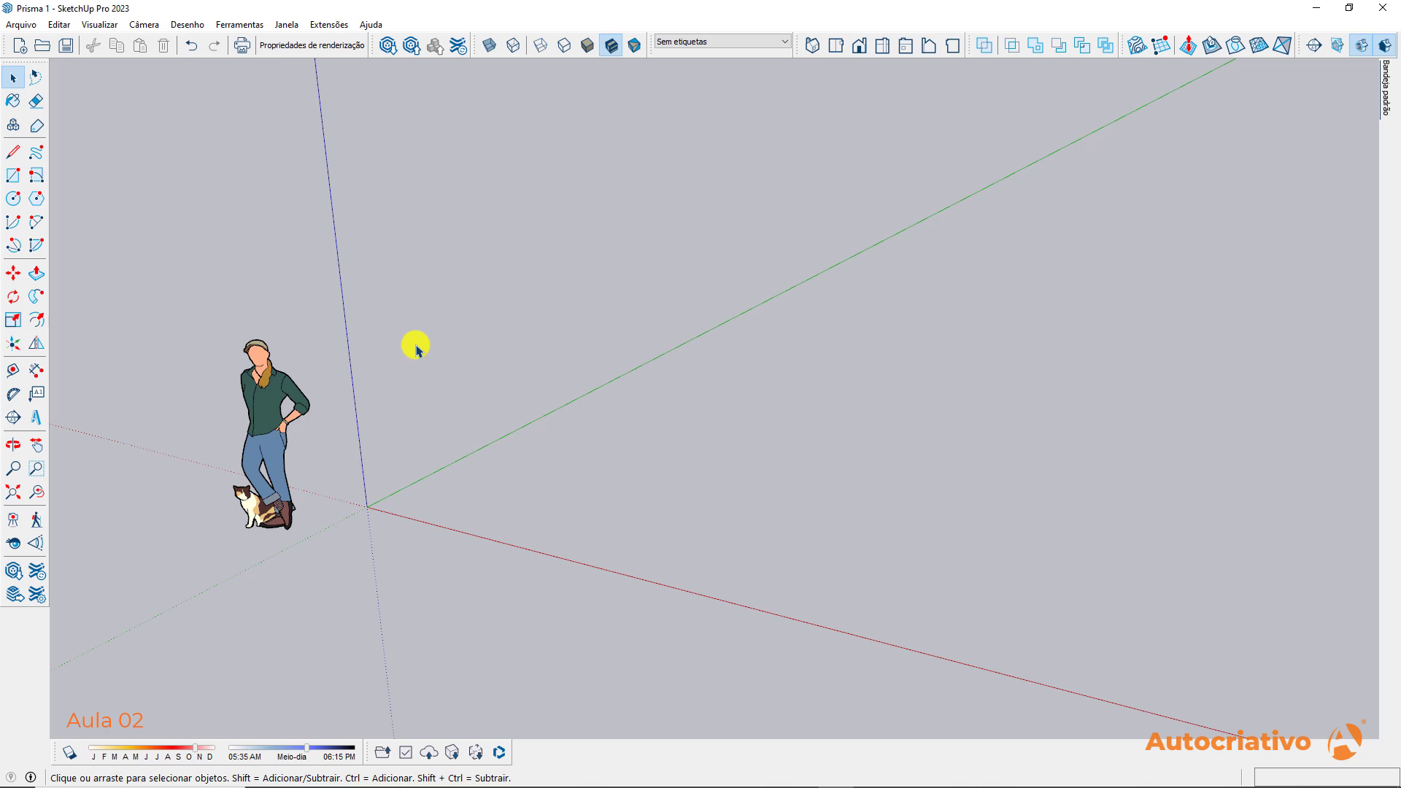
Draw a line about 2.10 m long parallel to the red axis on the ground and end the Line tool
click(13, 77)
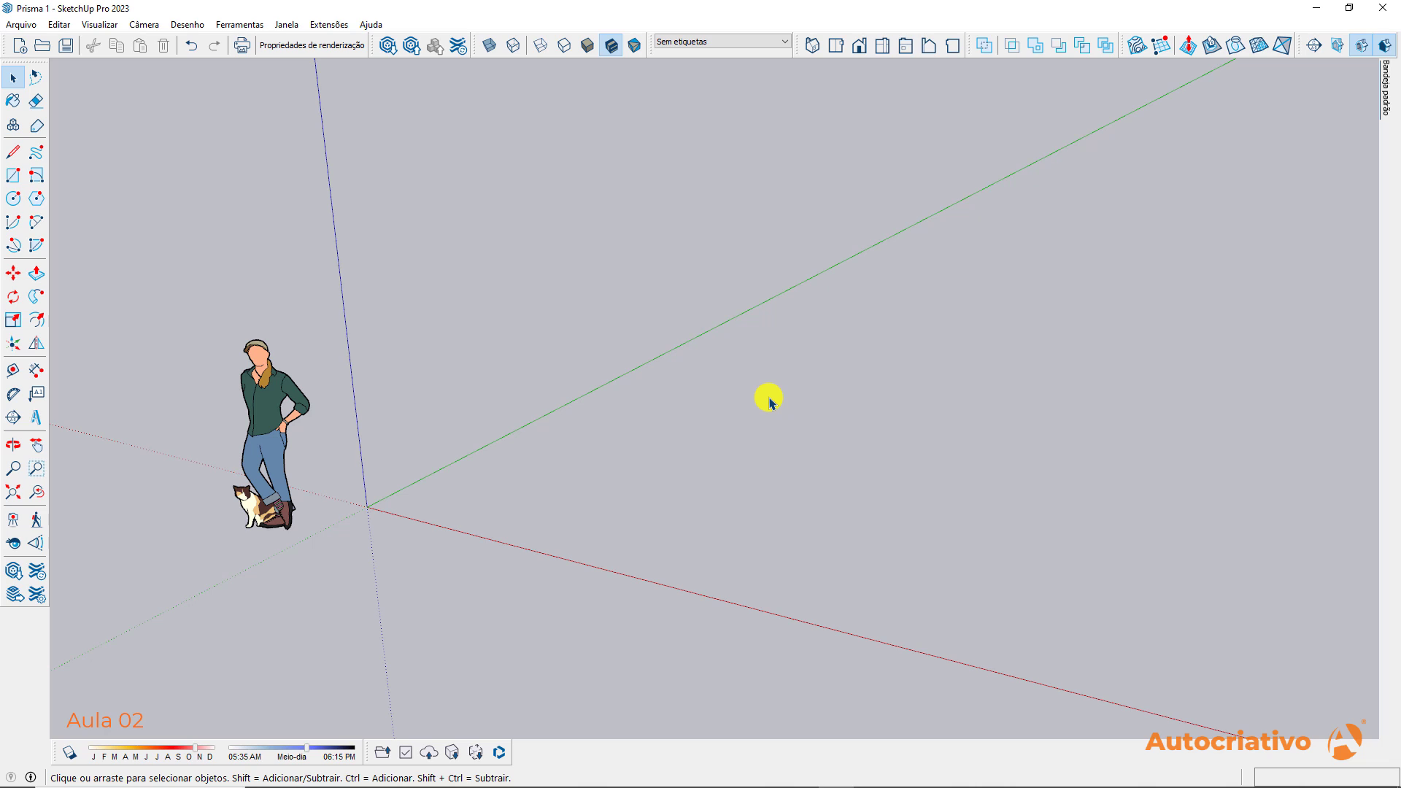
key(l)
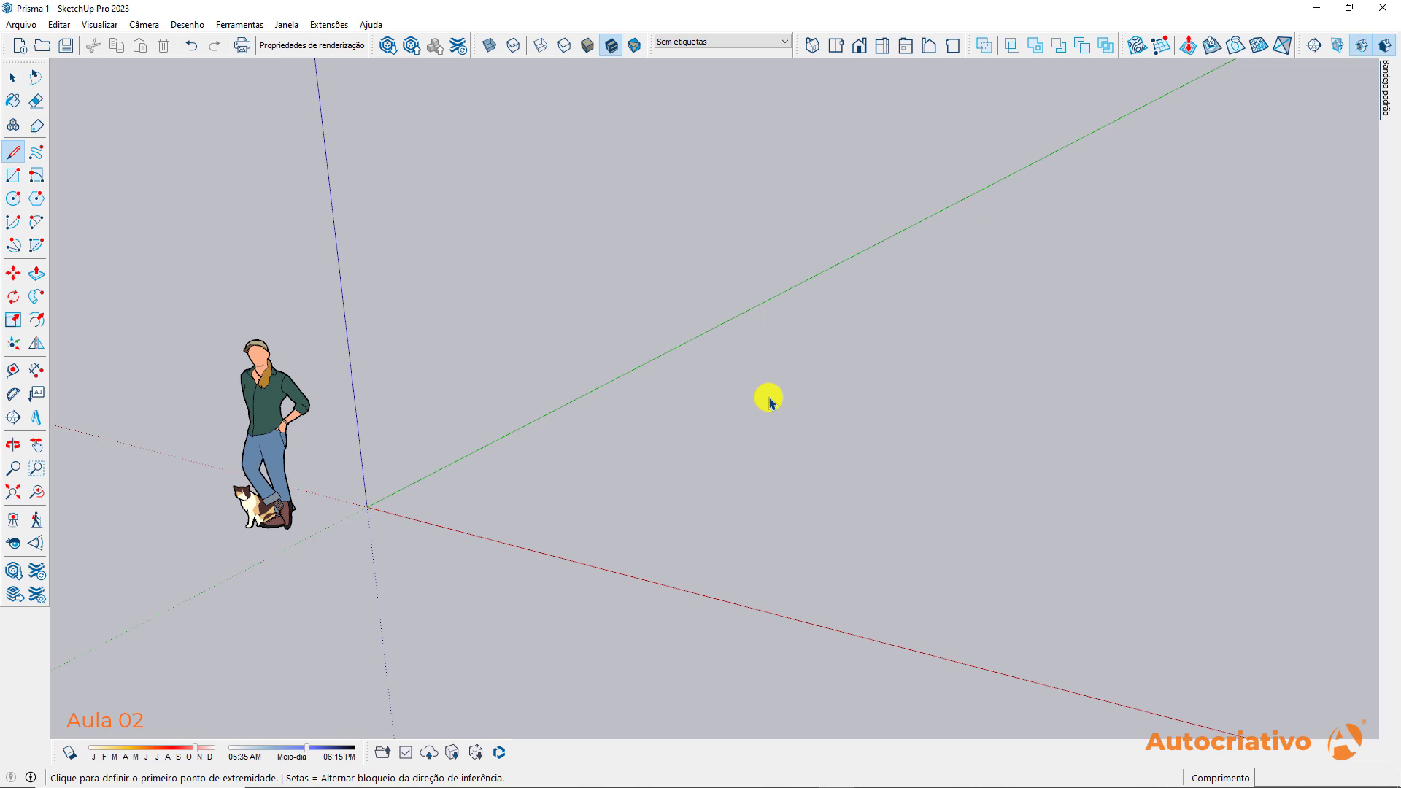
click(690, 407)
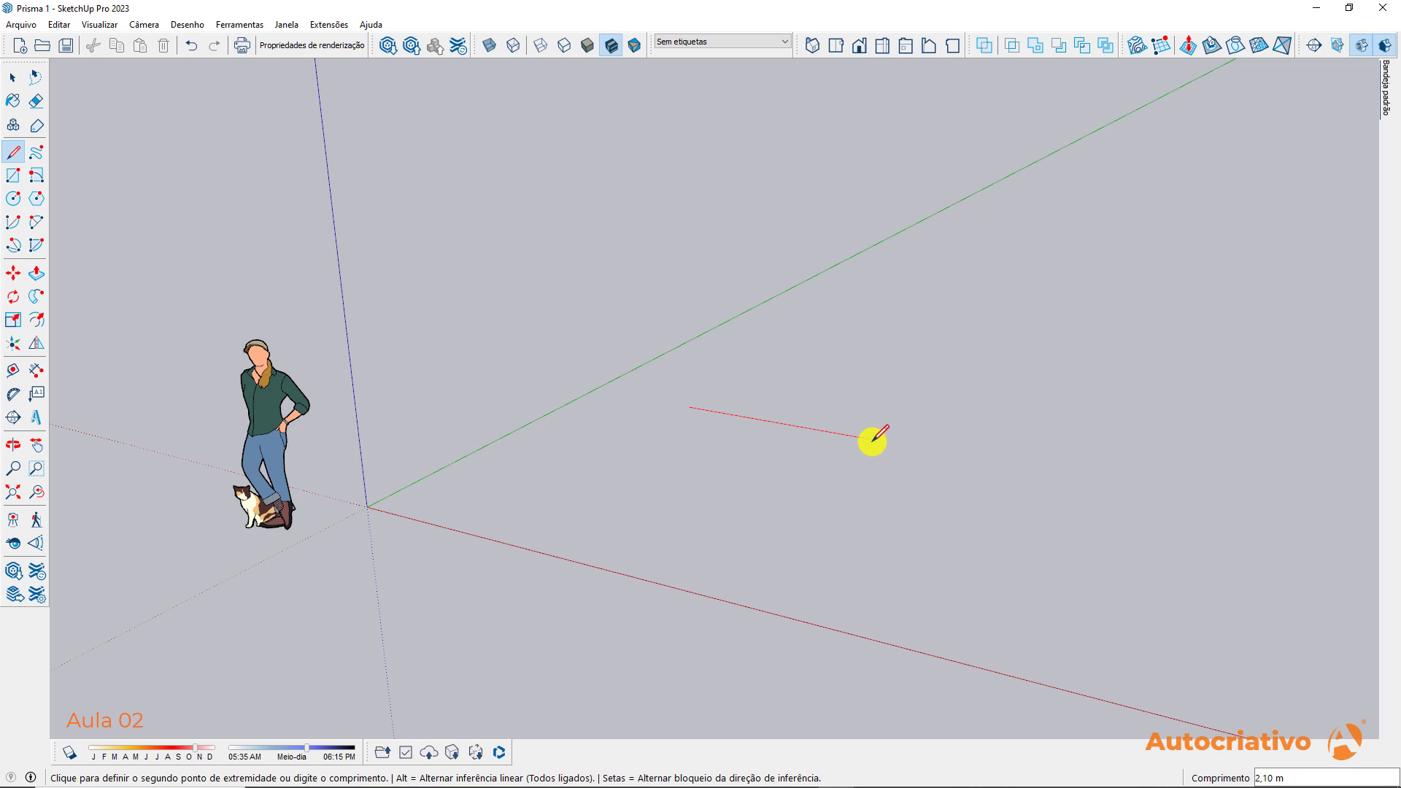
click(873, 438)
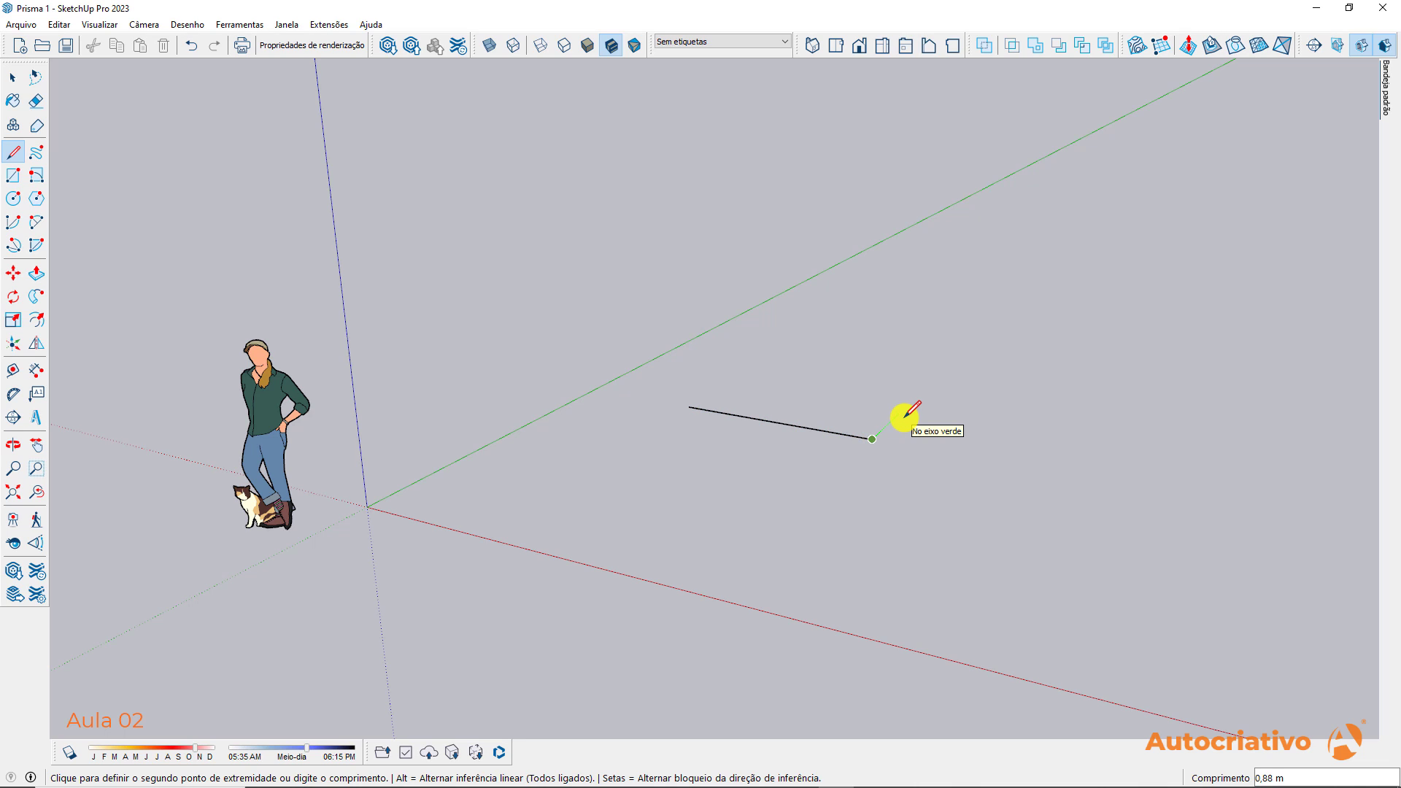
key(space)
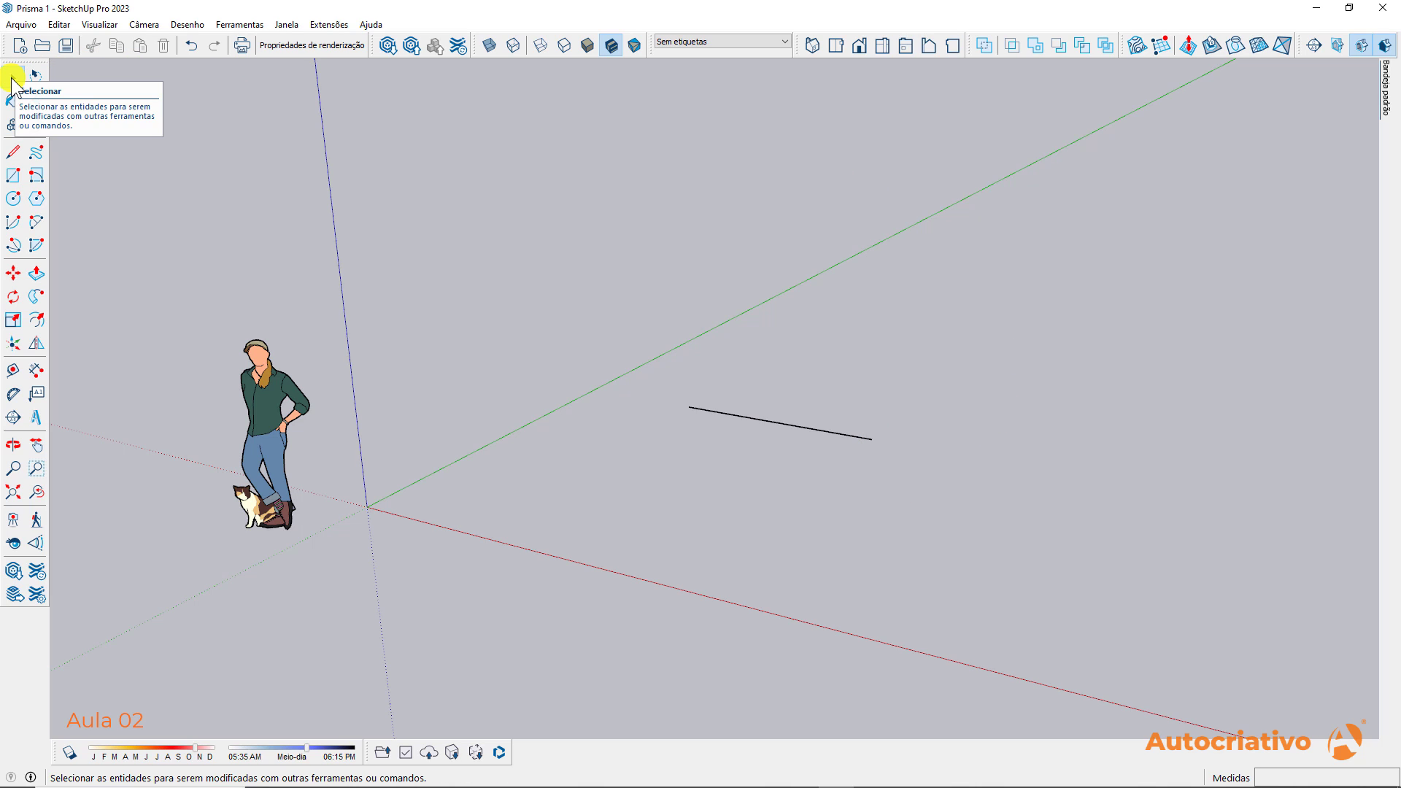
Draw a second line about 2.54 m long parallel to the green axis, from the first line's far end toward the viewer
click(13, 152)
click(689, 406)
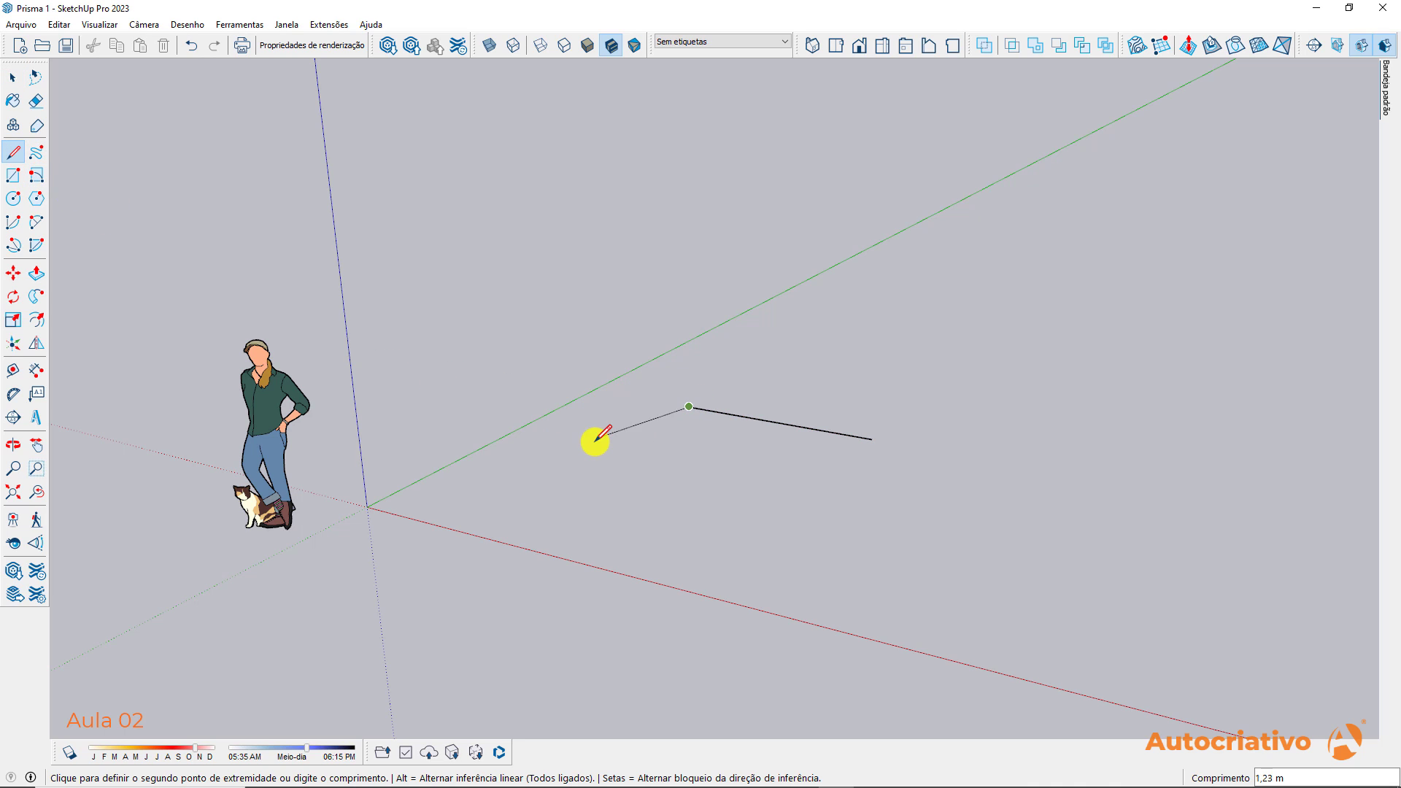
click(554, 492)
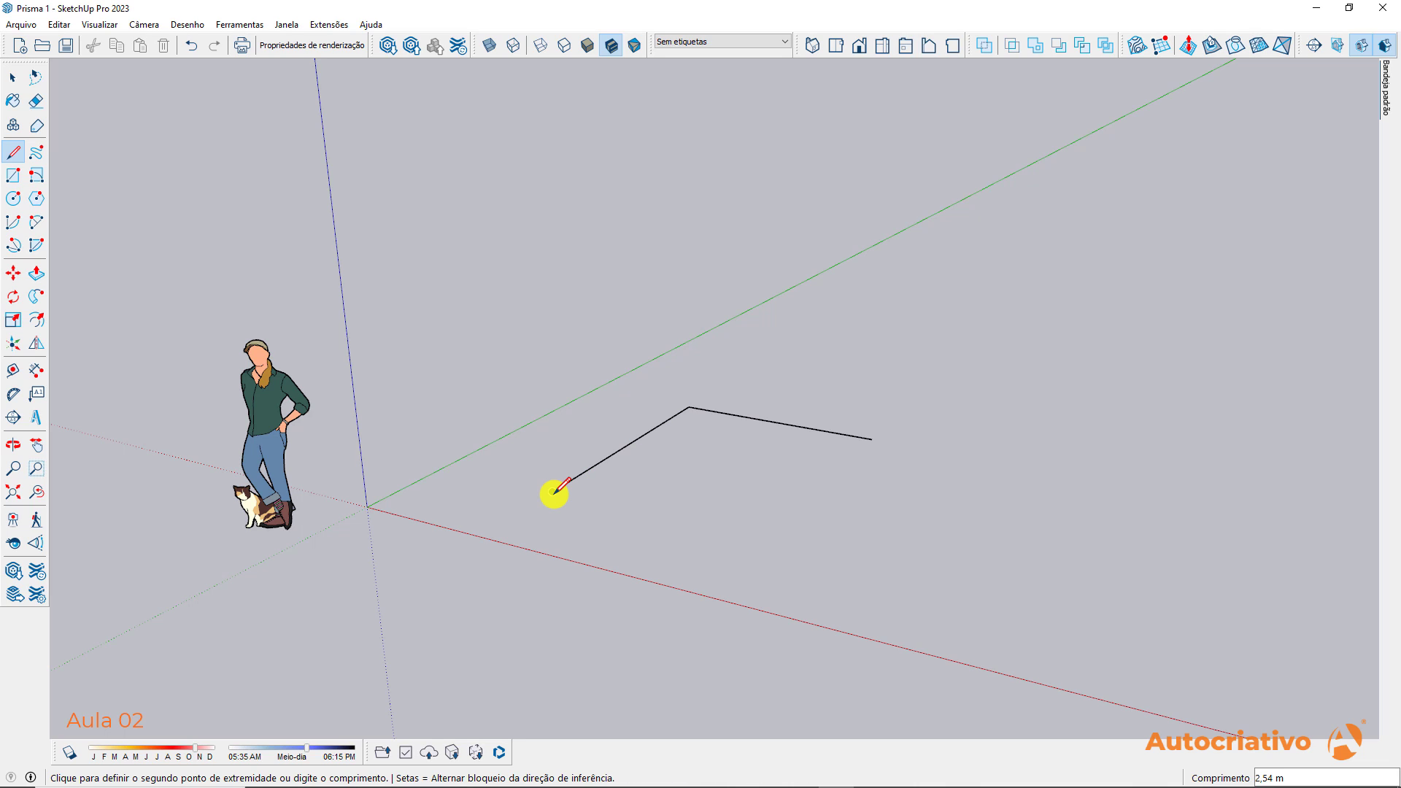
key(space)
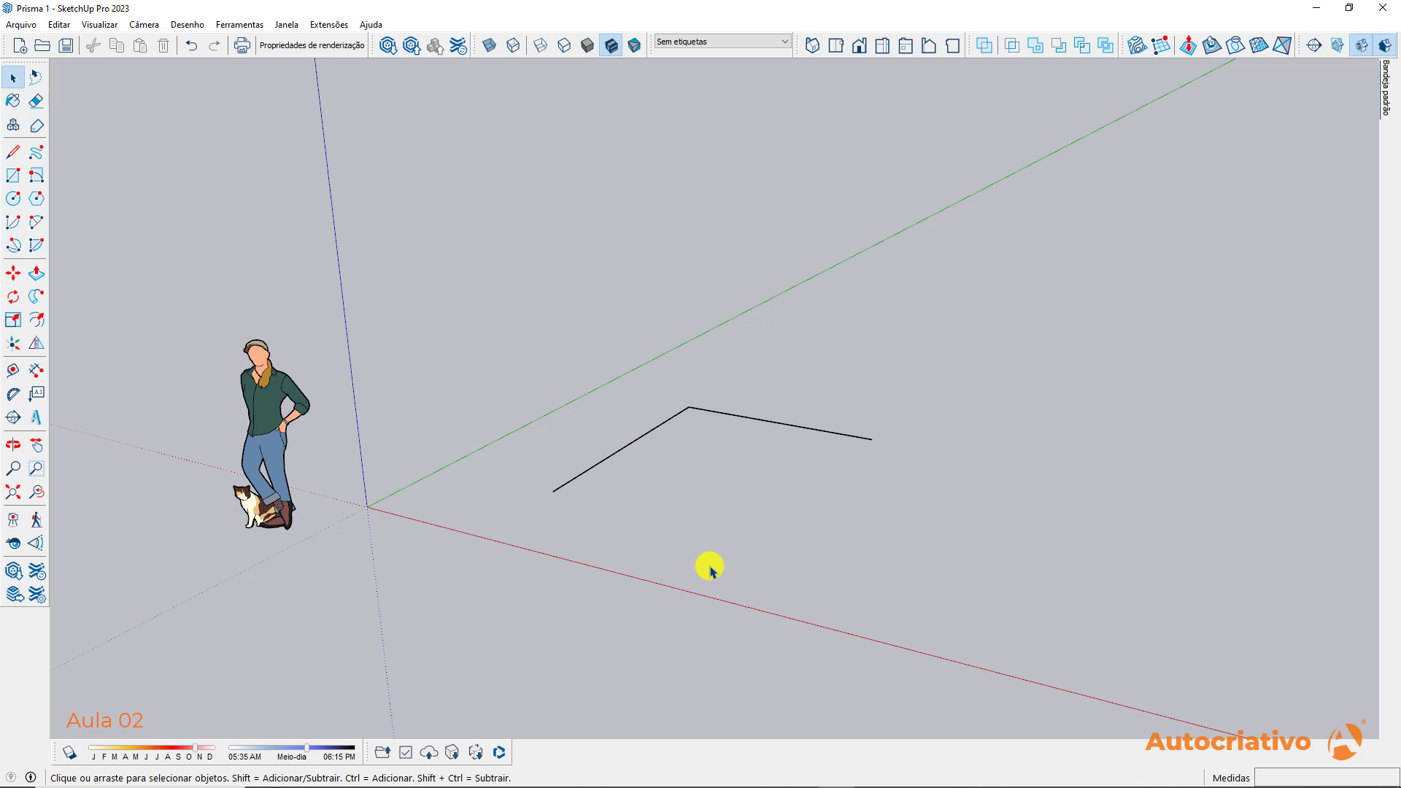
Examine the corner and the free end of the two connected lines at close and wide zoom and from different angles
mouse_move(723, 454)
middle_down()
mouse_move(723, 528)
mouse_move(699, 465)
middle_up()
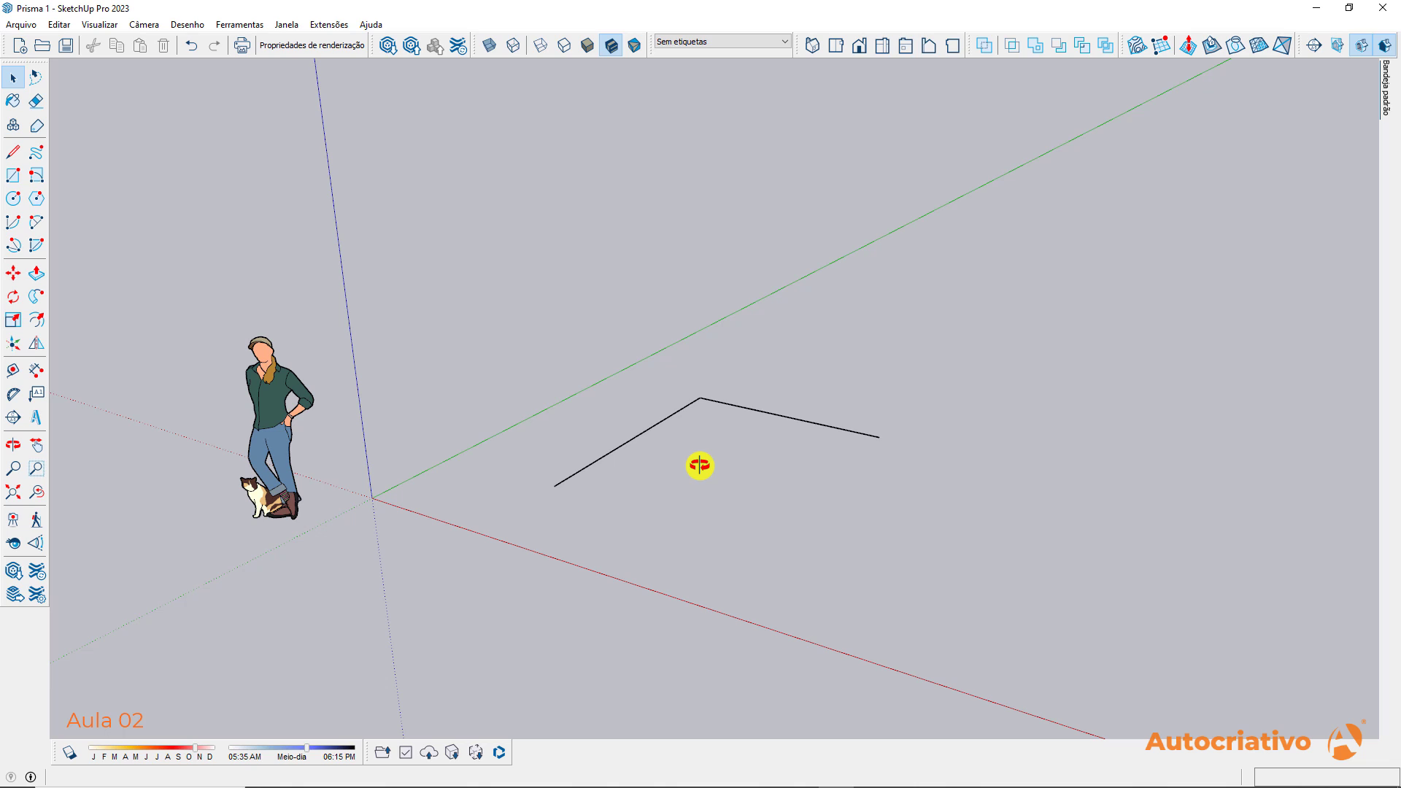
middle_drag(699, 466, 695, 467)
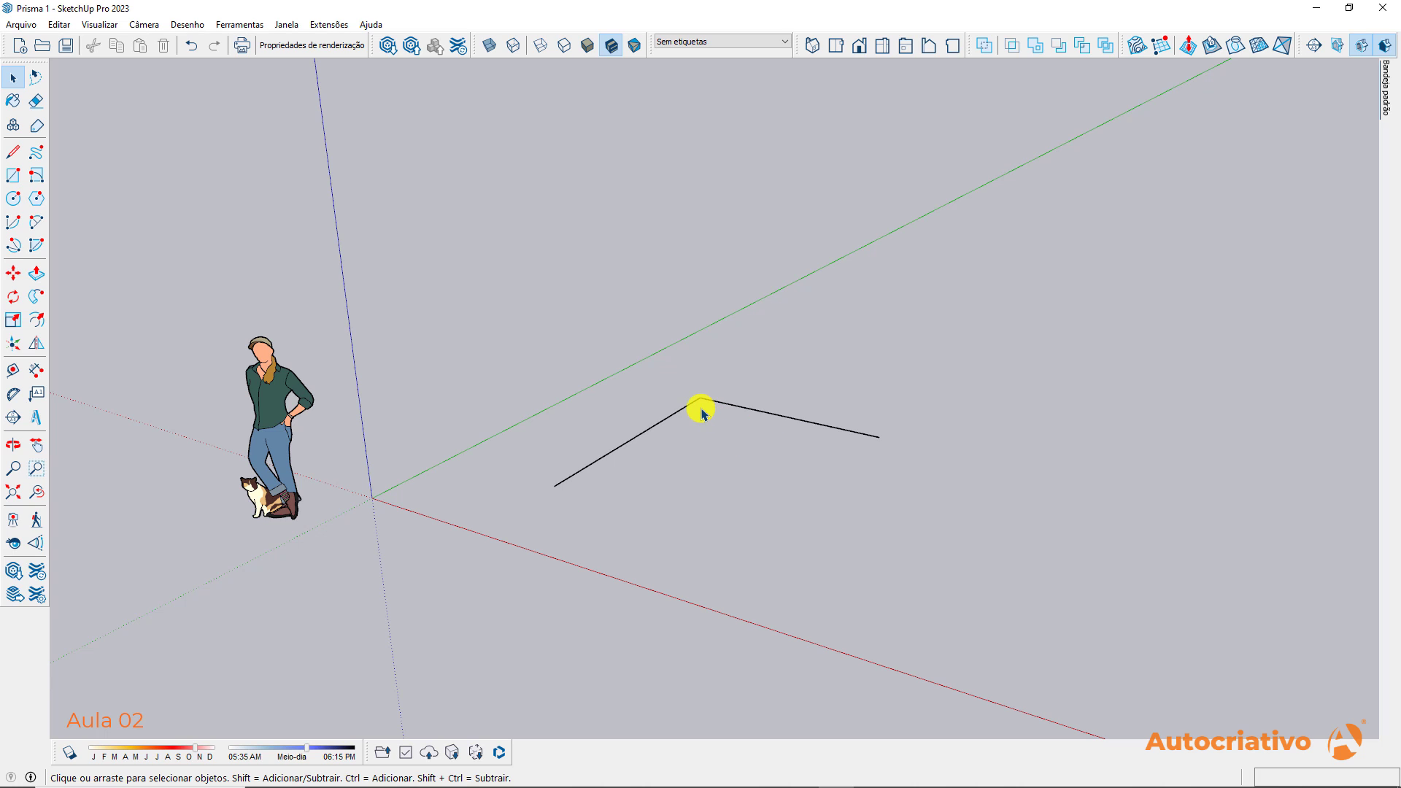
scroll(695, 414, up, 10)
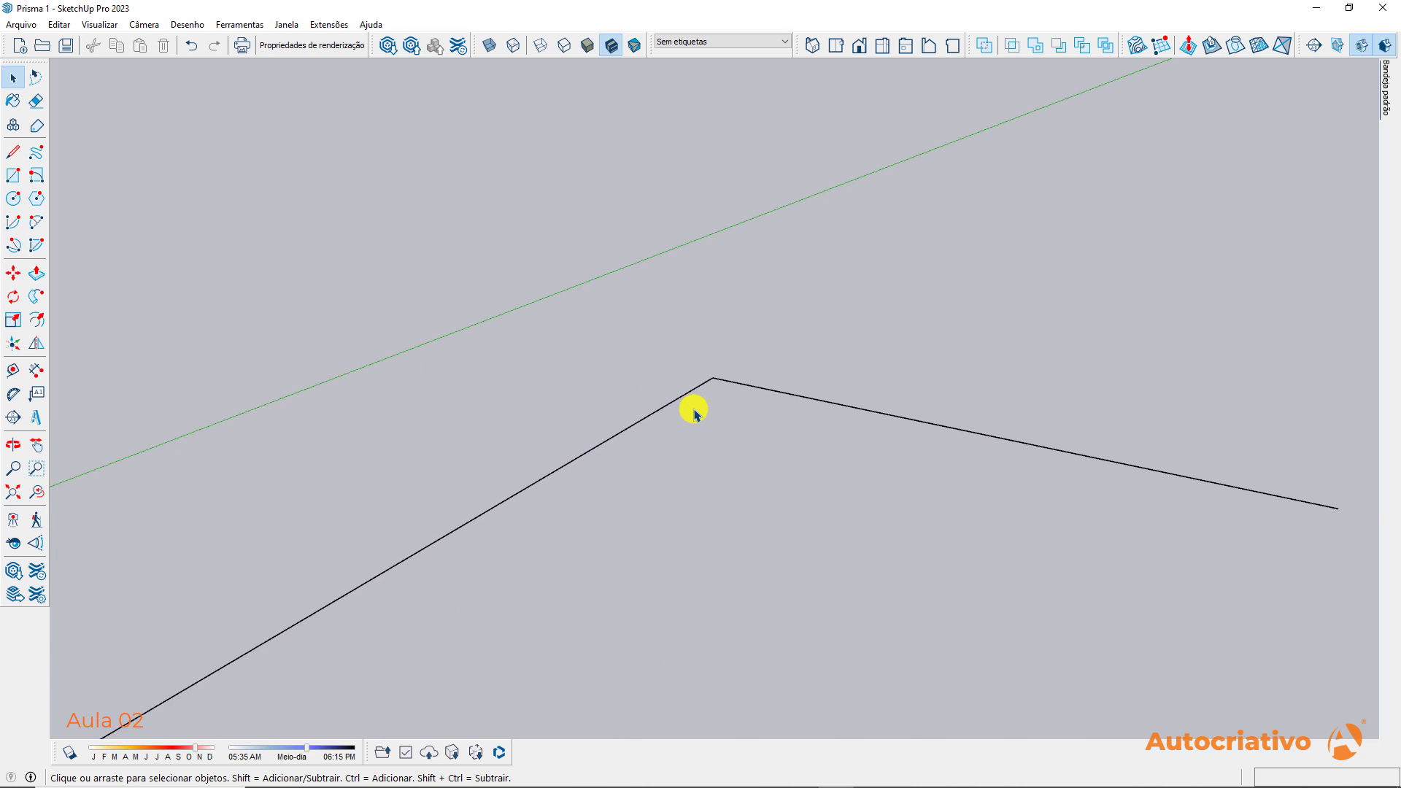
scroll(695, 414, down, 10)
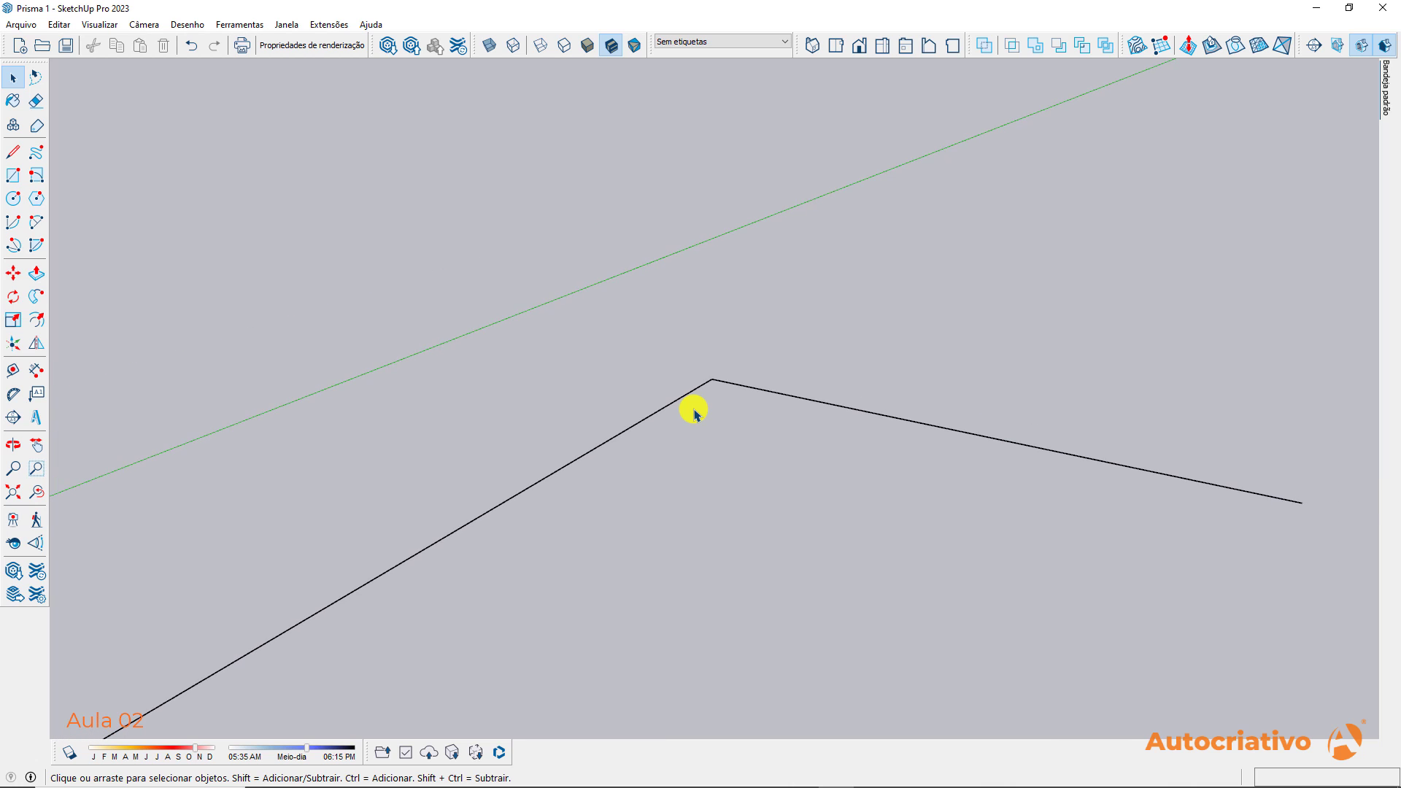
scroll(694, 414, down, 3)
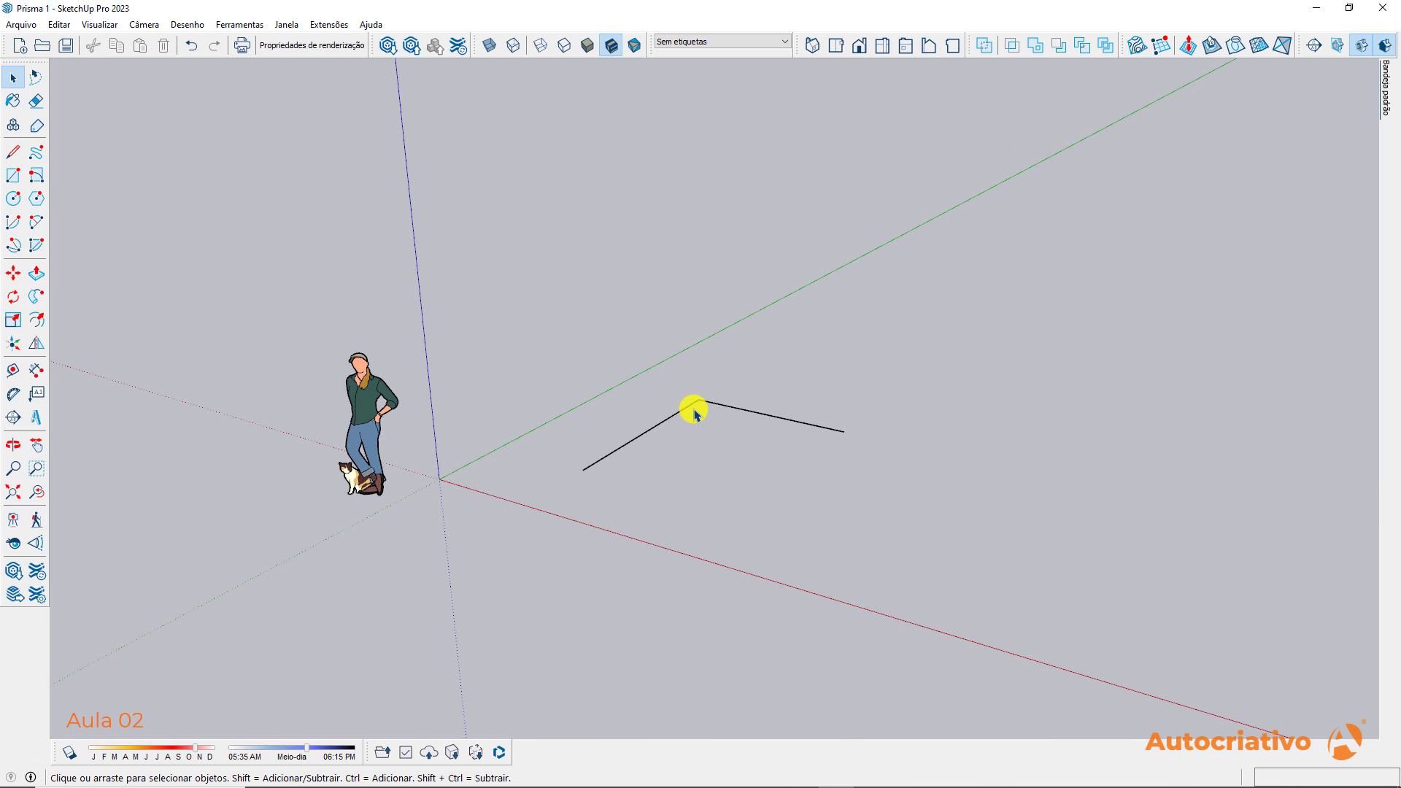
middle_drag(694, 414, 752, 474)
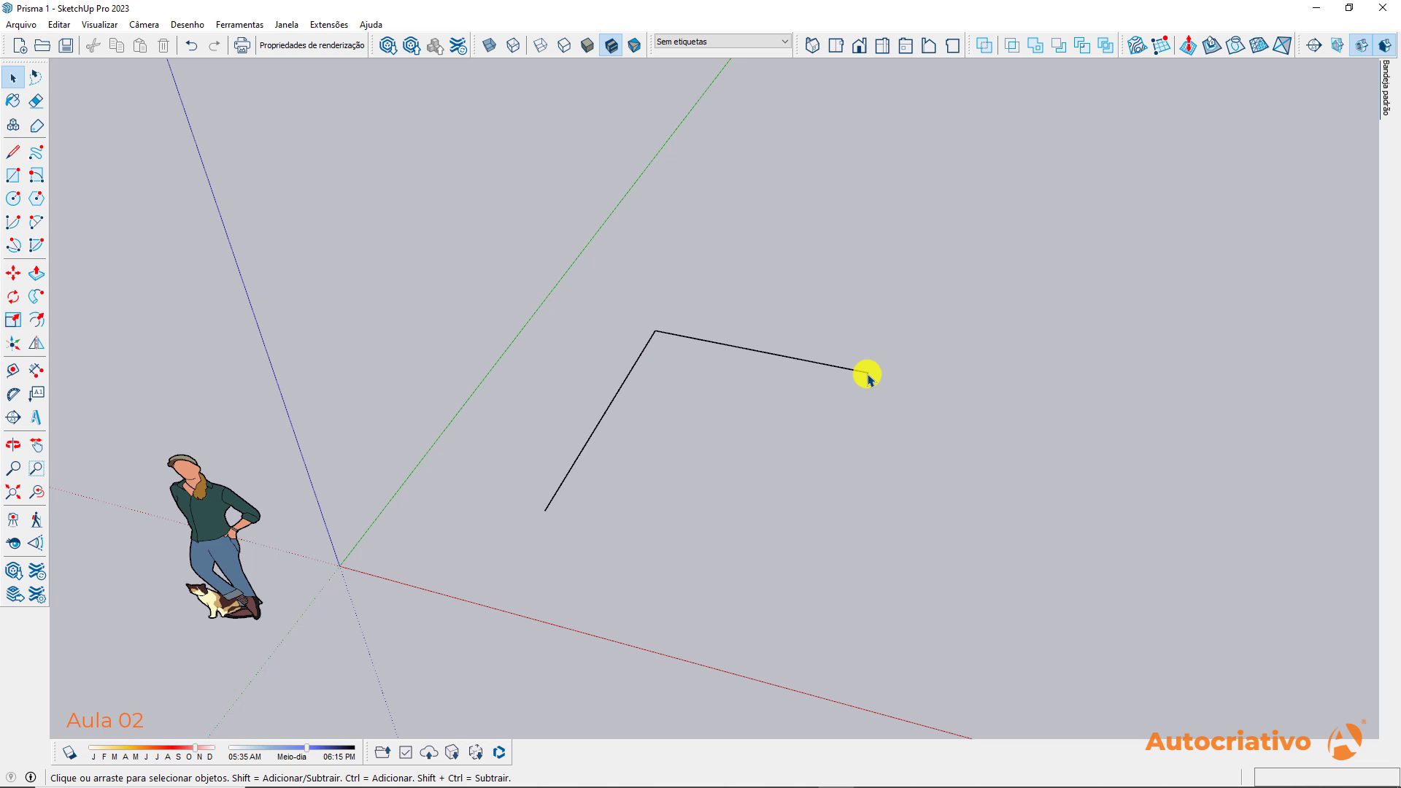
scroll(870, 378, up, 6)
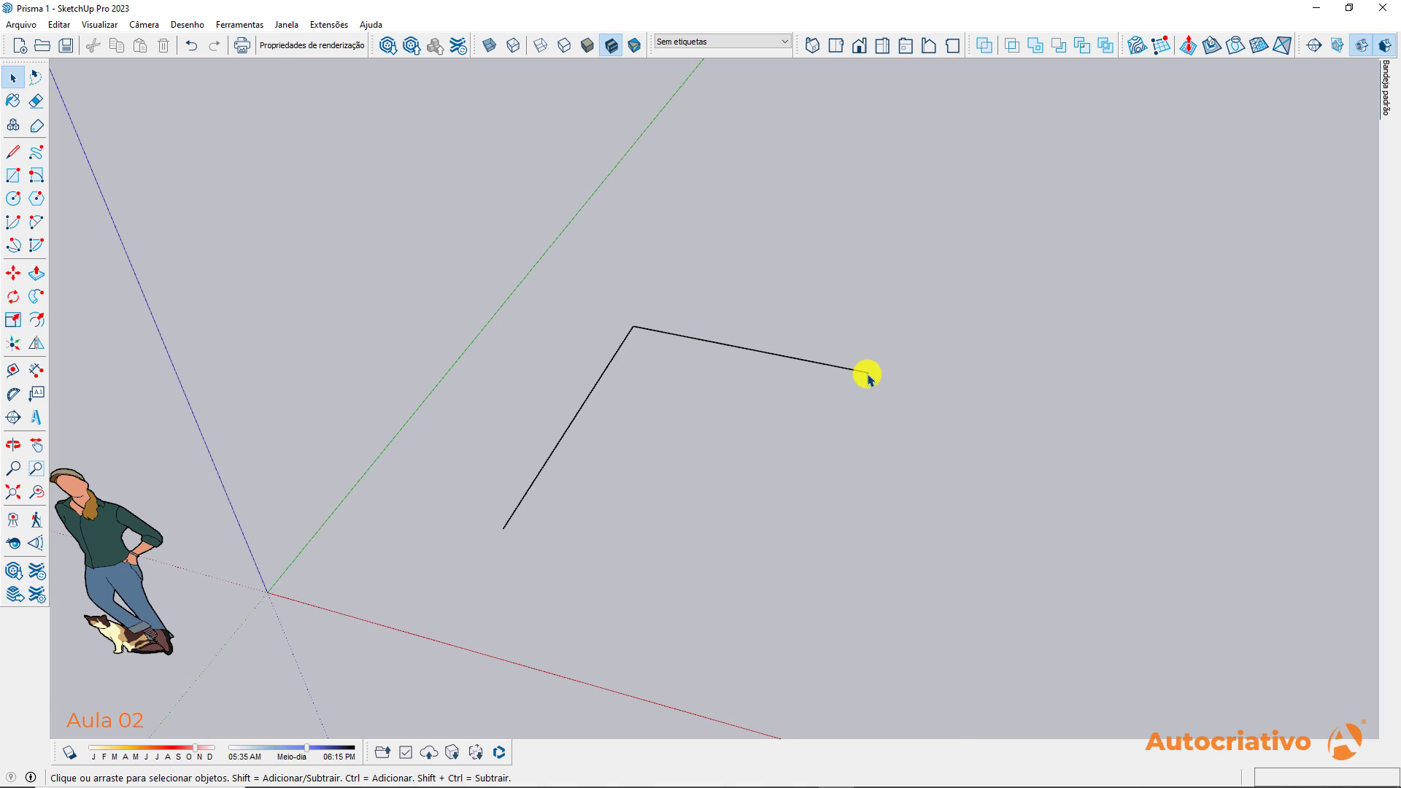
scroll(870, 379, up, 2)
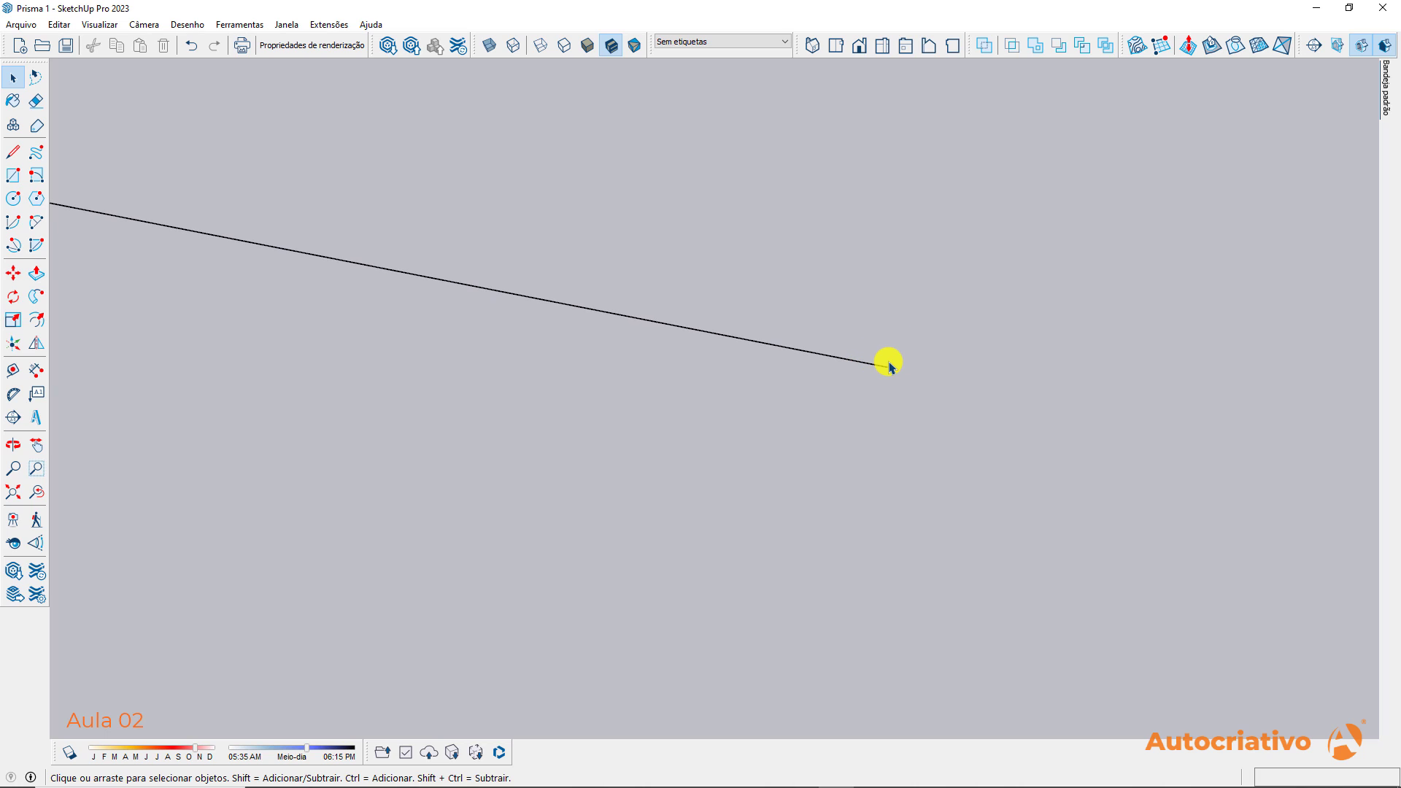
scroll(891, 365, down, 4)
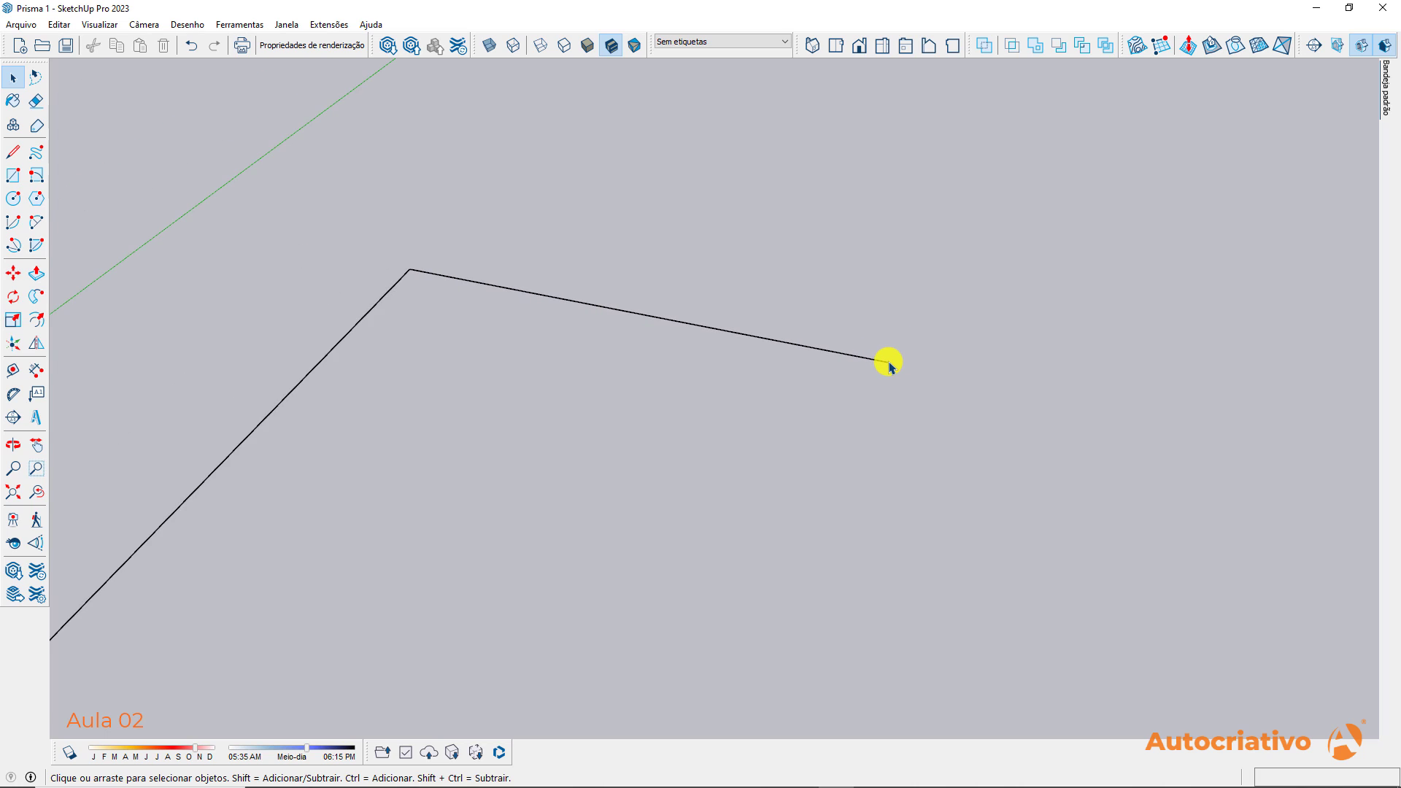
scroll(891, 364, down, 5)
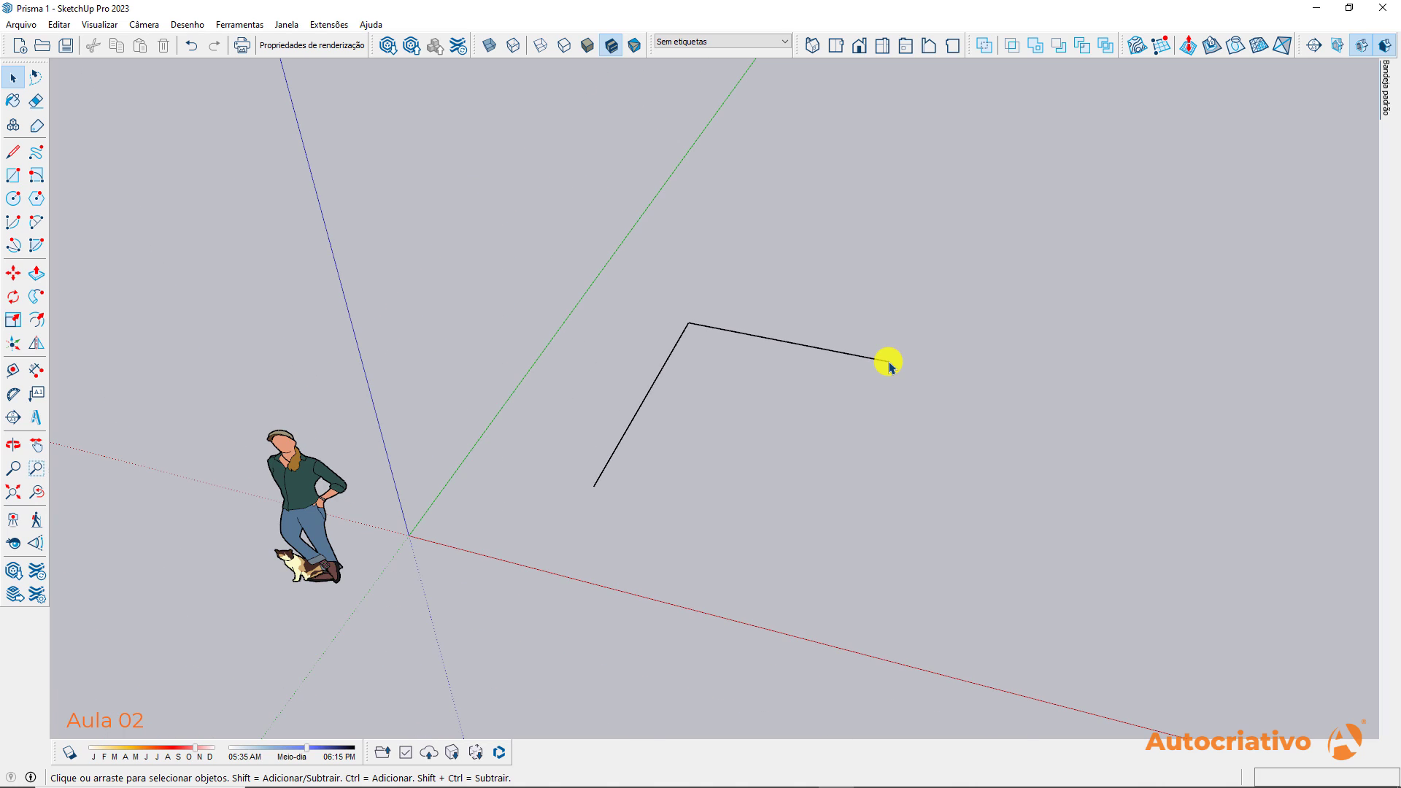
scroll(891, 365, down, 1)
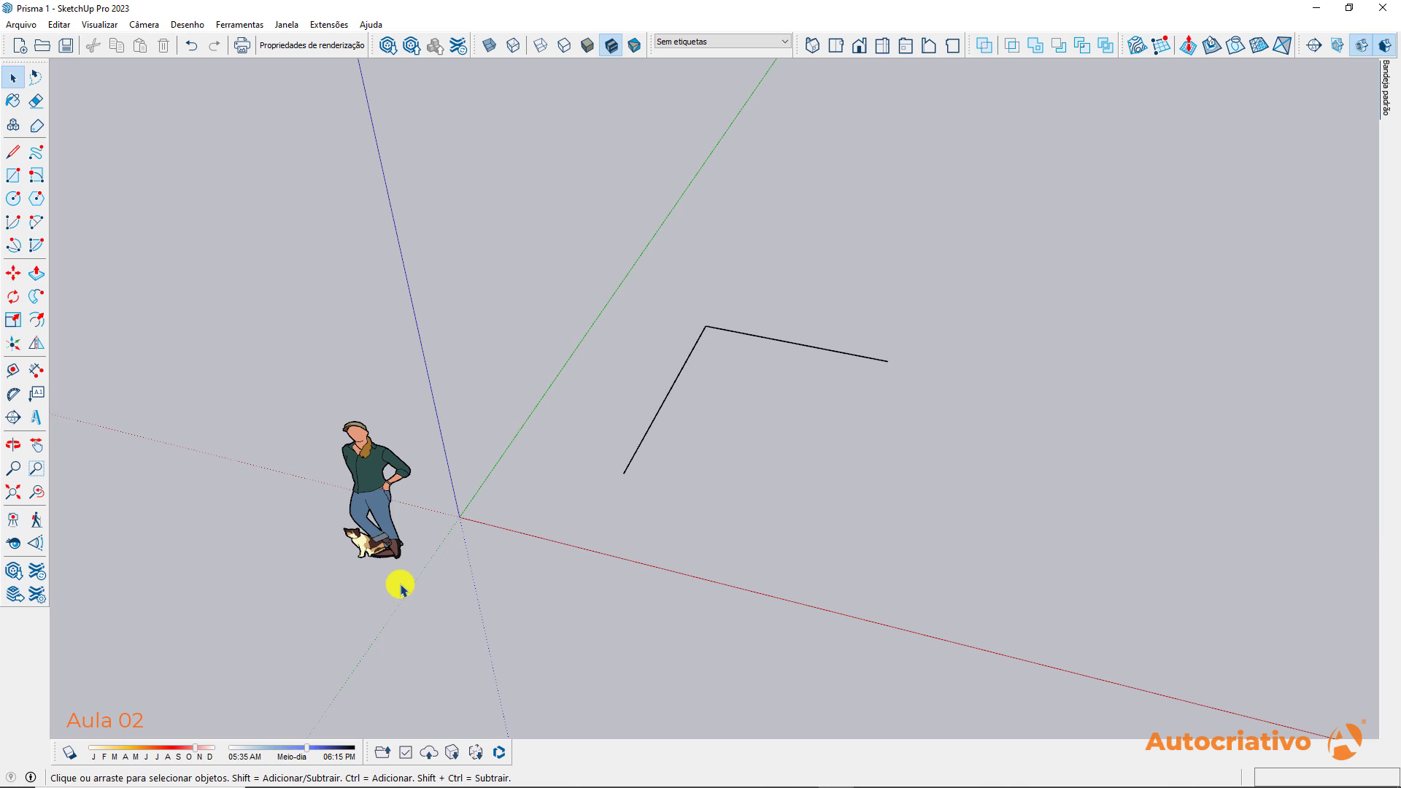
Examine the cat at the reference figure's feet up close
middle_drag(401, 590, 343, 538)
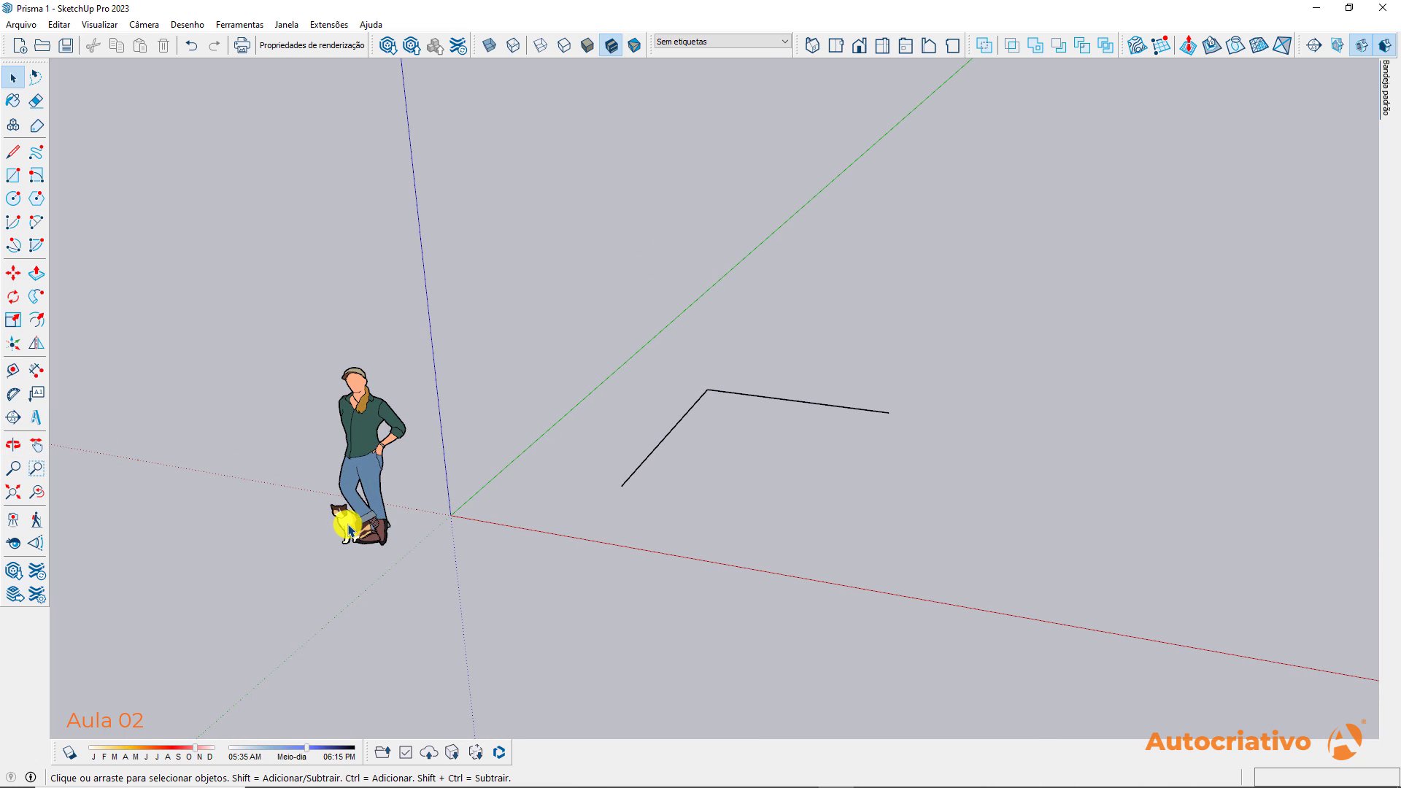
scroll(349, 530, up, 6)
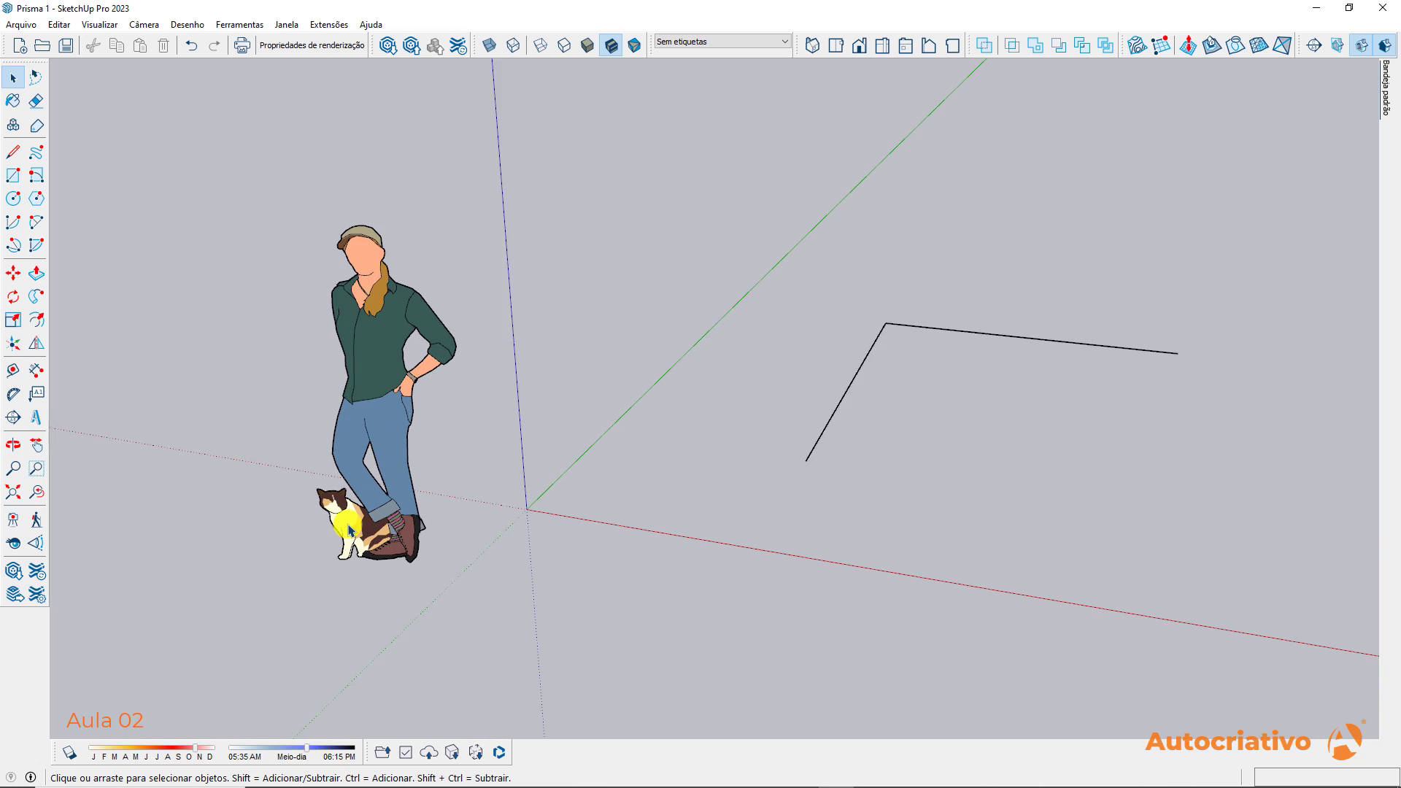
scroll(349, 530, up, 5)
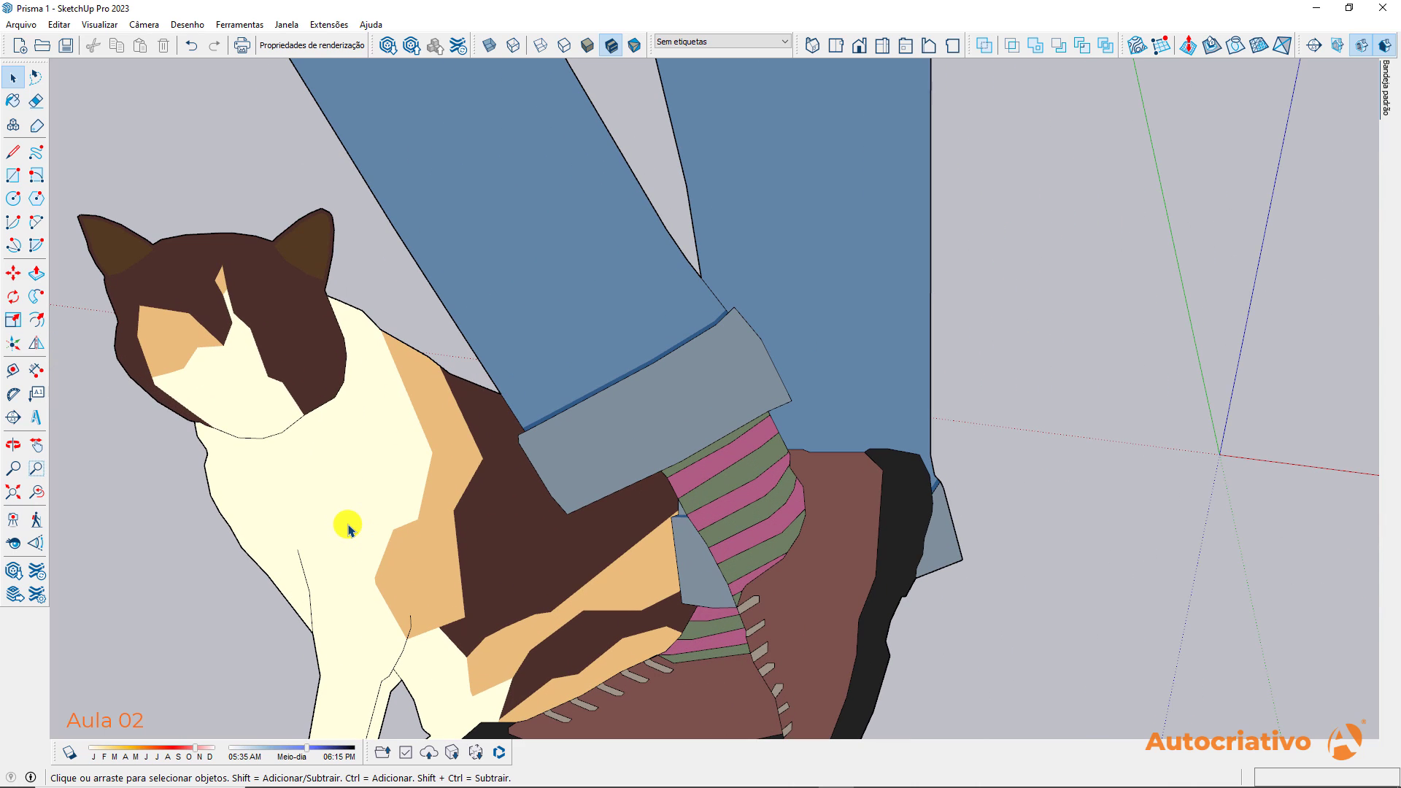
Return from the cat to the whole scene and examine the second line's free end at close and wide zoom
scroll(349, 530, down, 10)
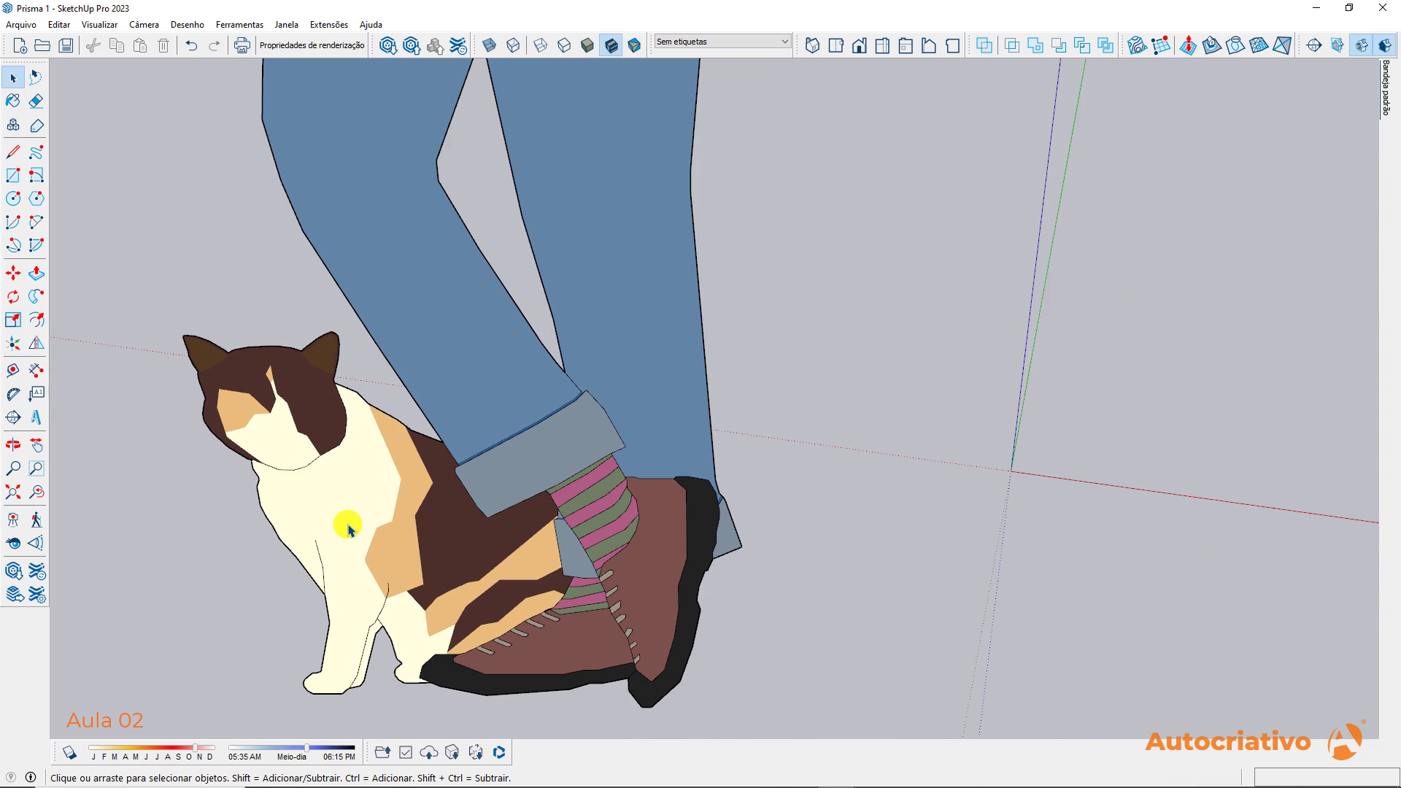
scroll(349, 530, down, 6)
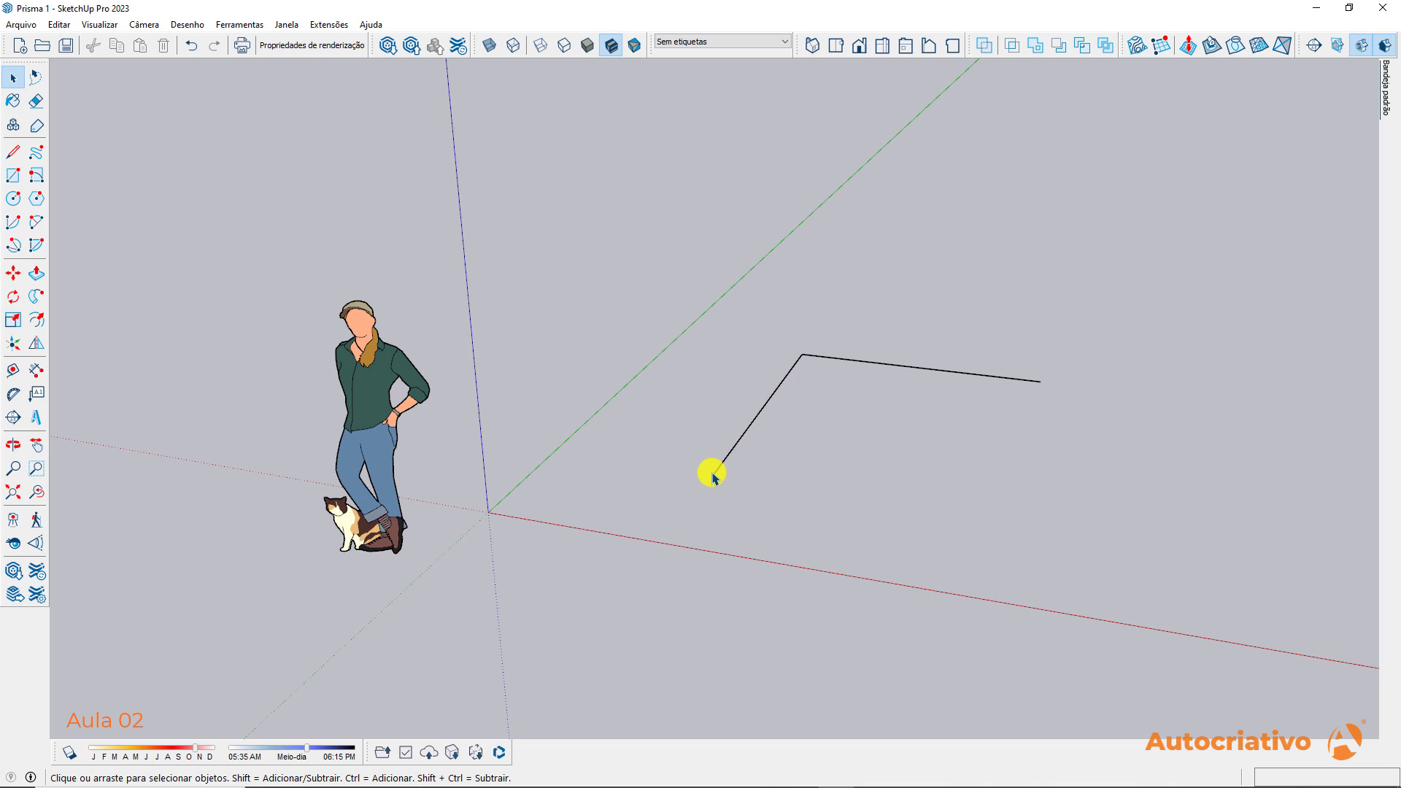
scroll(713, 476, up, 5)
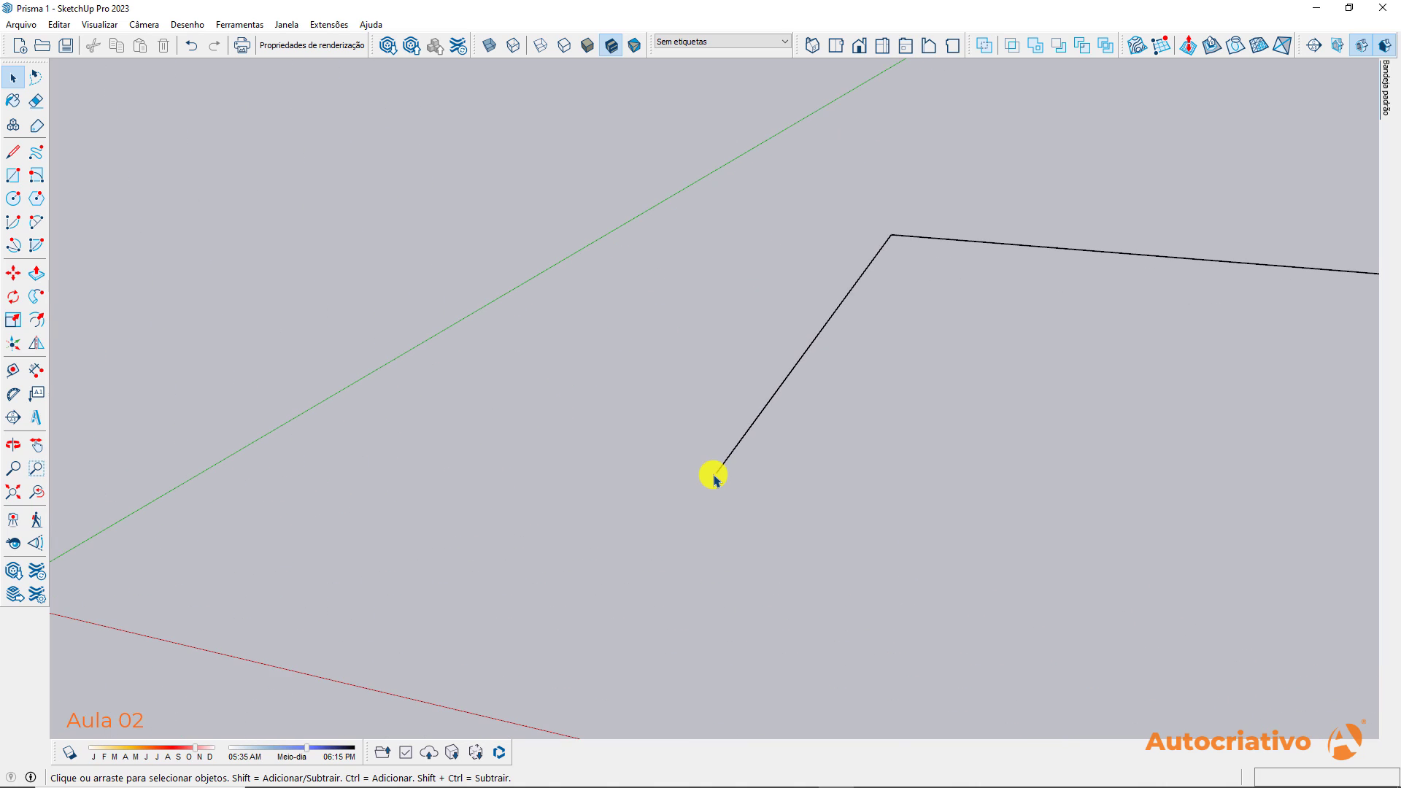
scroll(721, 479, up, 5)
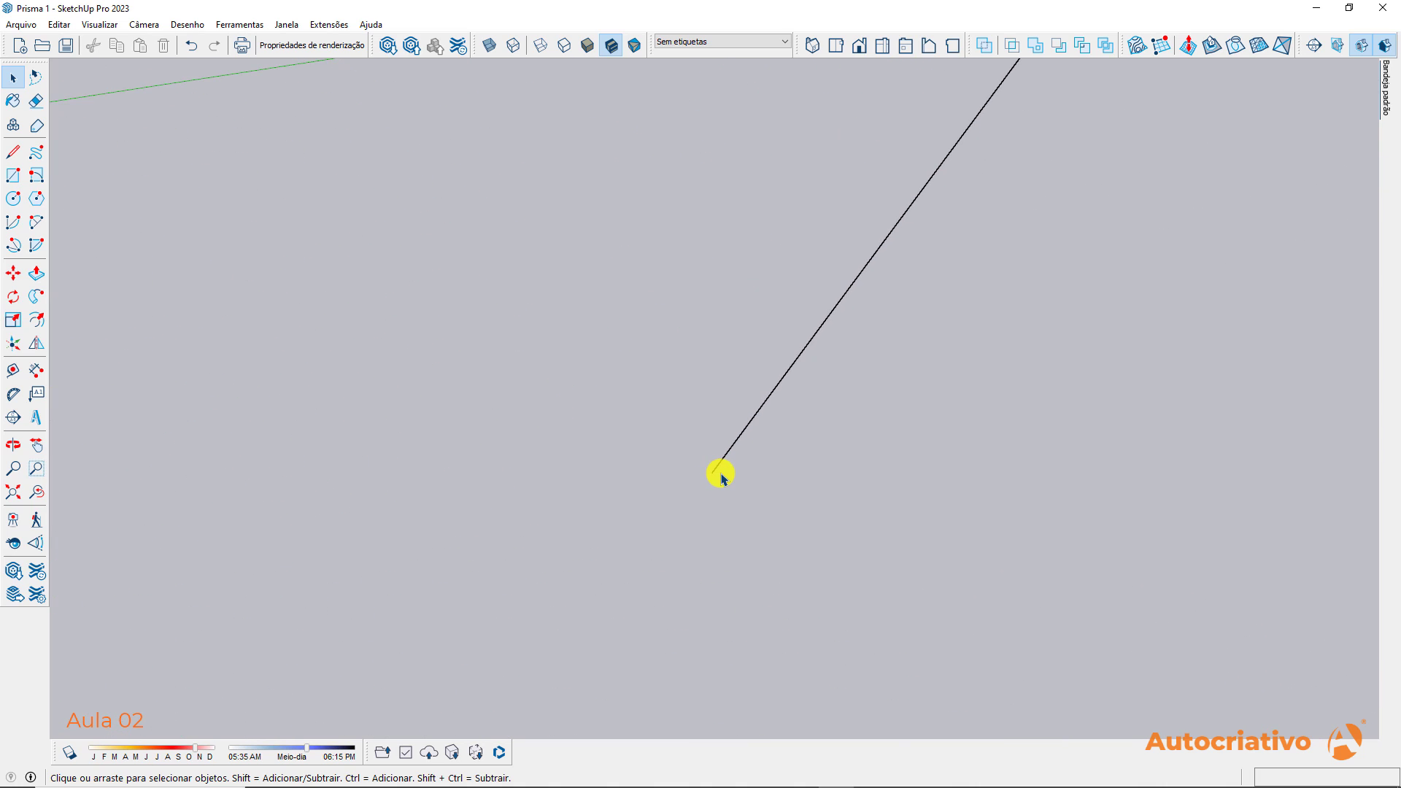
scroll(707, 474, down, 8)
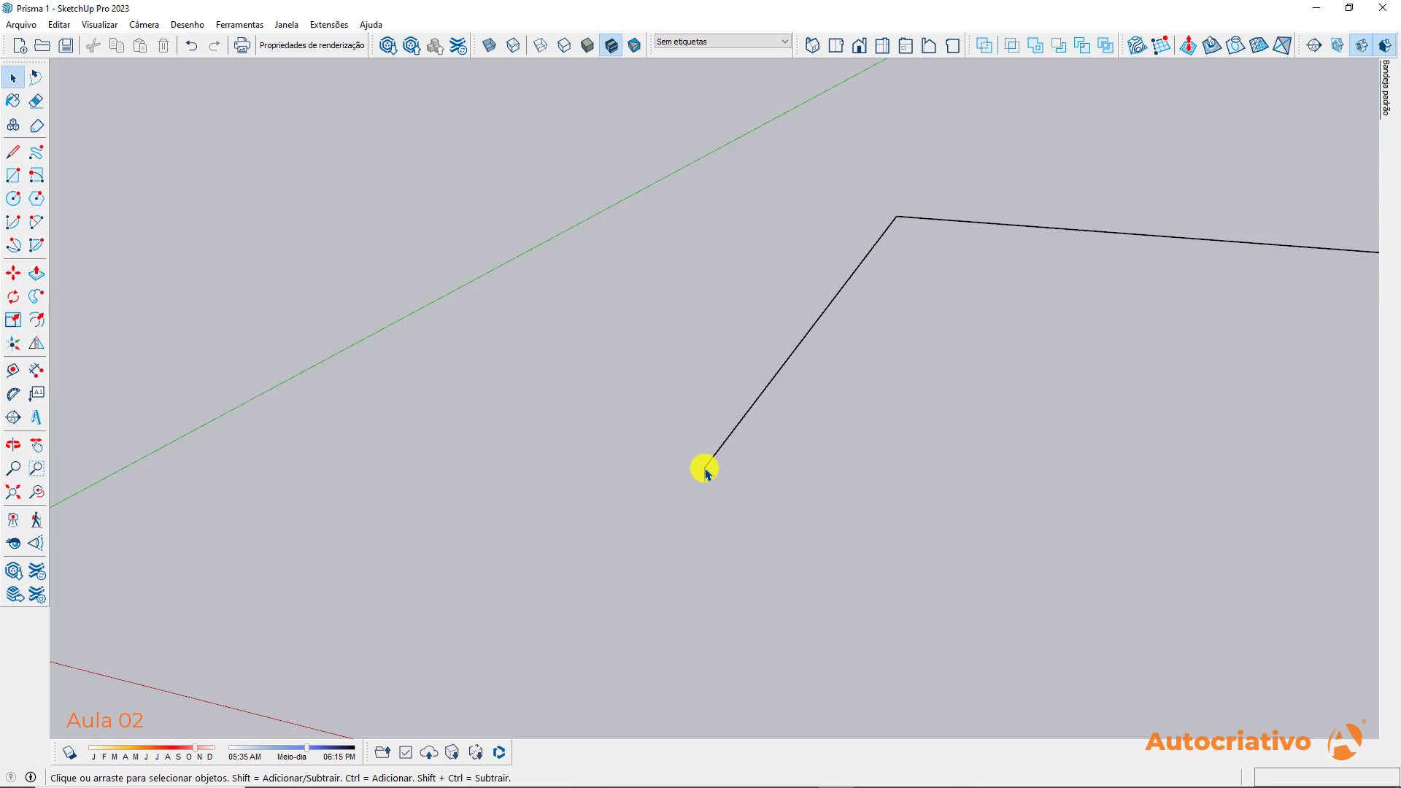
scroll(706, 473, down, 2)
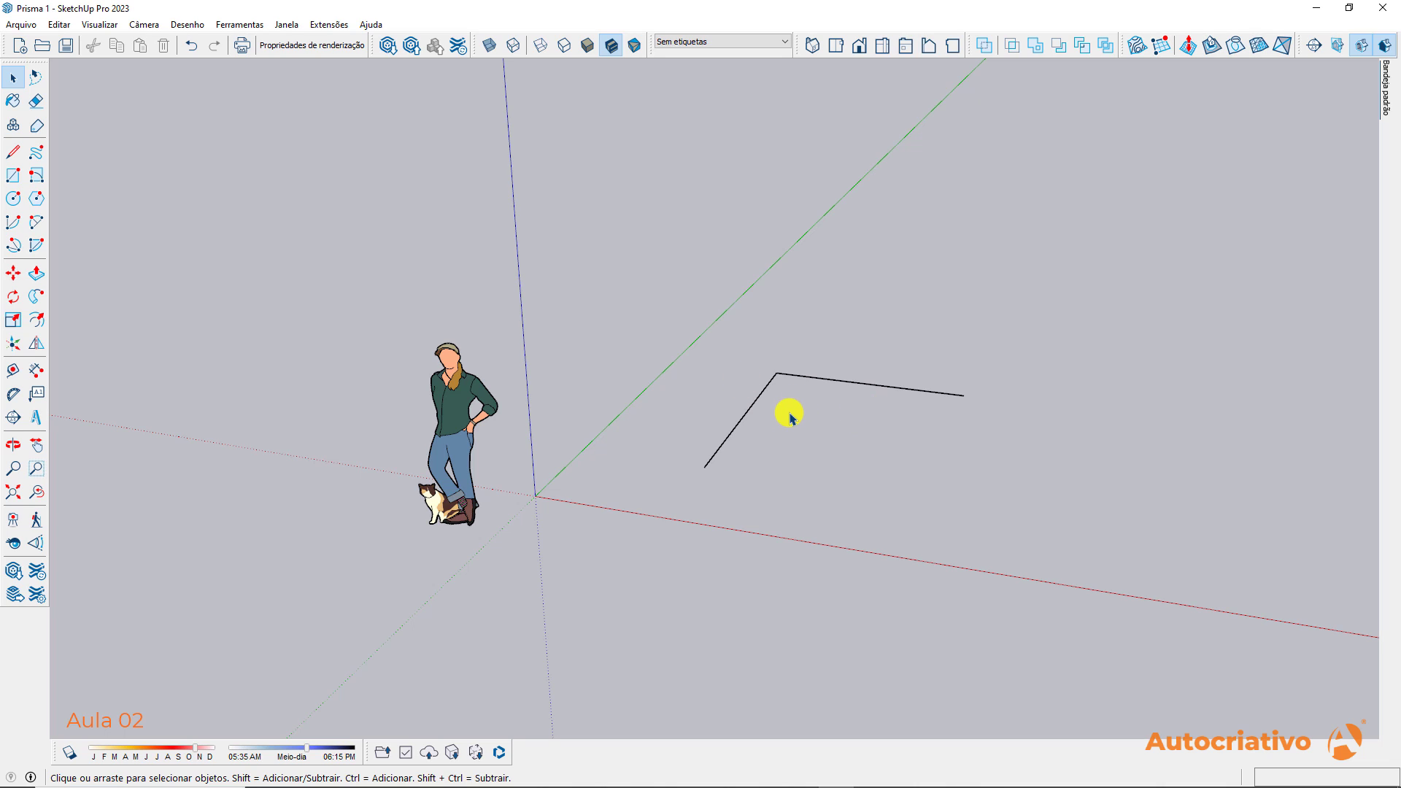
Examine the reference figure and the two connected lines from all around with the Orbit tool, including from near ground level
key(o)
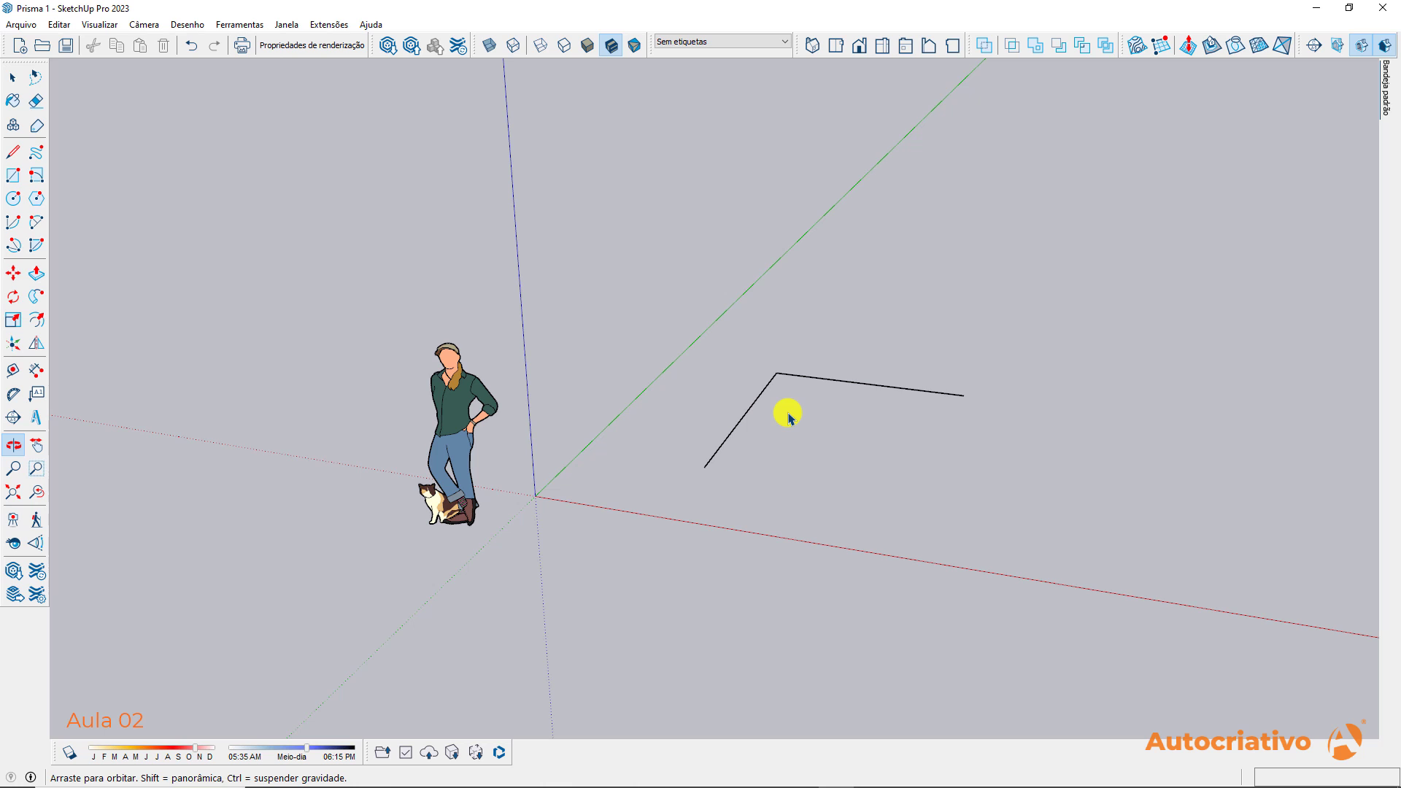
mouse_move(789, 415)
mouse_down()
mouse_move(792, 432)
mouse_move(776, 428)
mouse_move(807, 401)
mouse_move(822, 410)
mouse_move(779, 432)
mouse_move(791, 388)
mouse_move(804, 414)
mouse_up()
key(space)
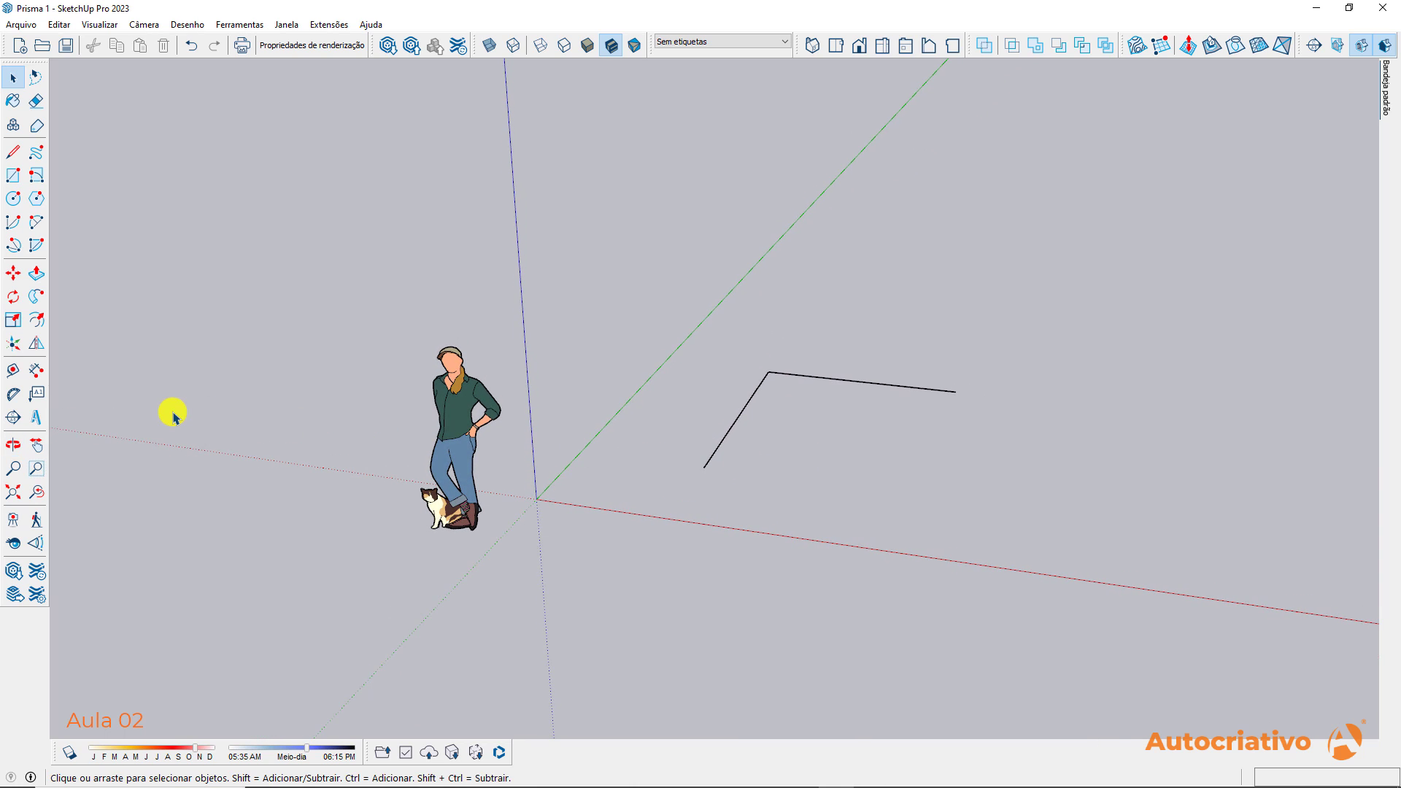
click(12, 448)
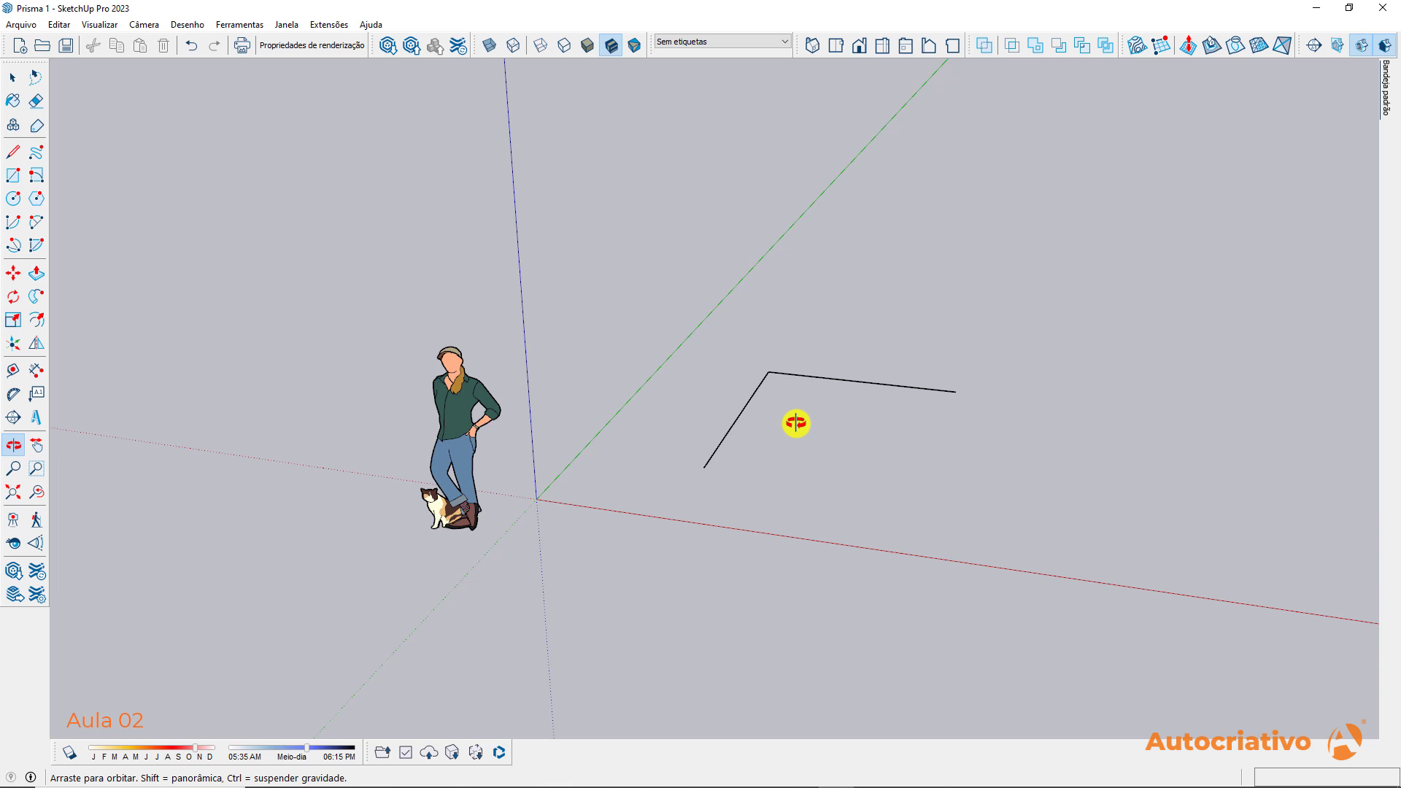
drag(796, 424, 500, 491)
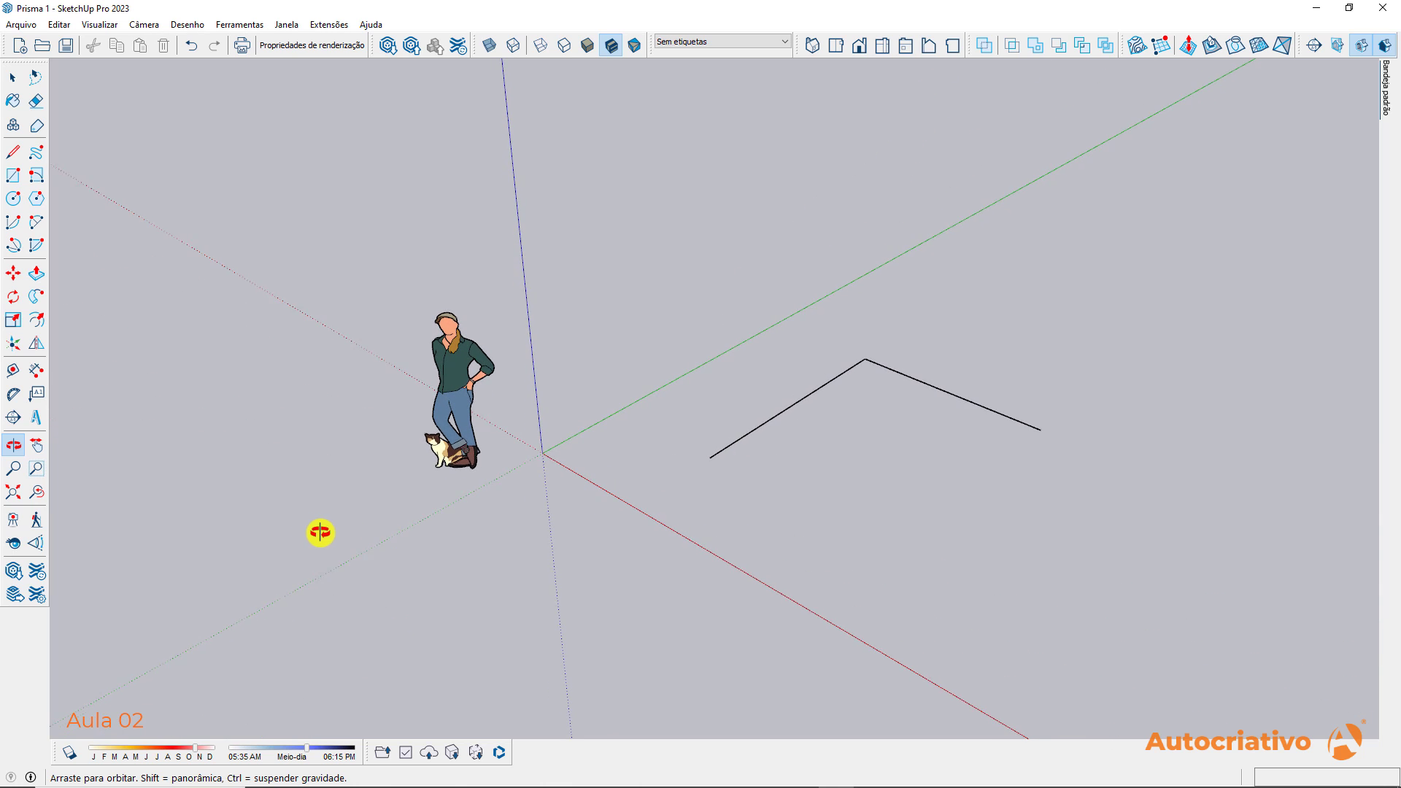
drag(319, 532, 288, 413)
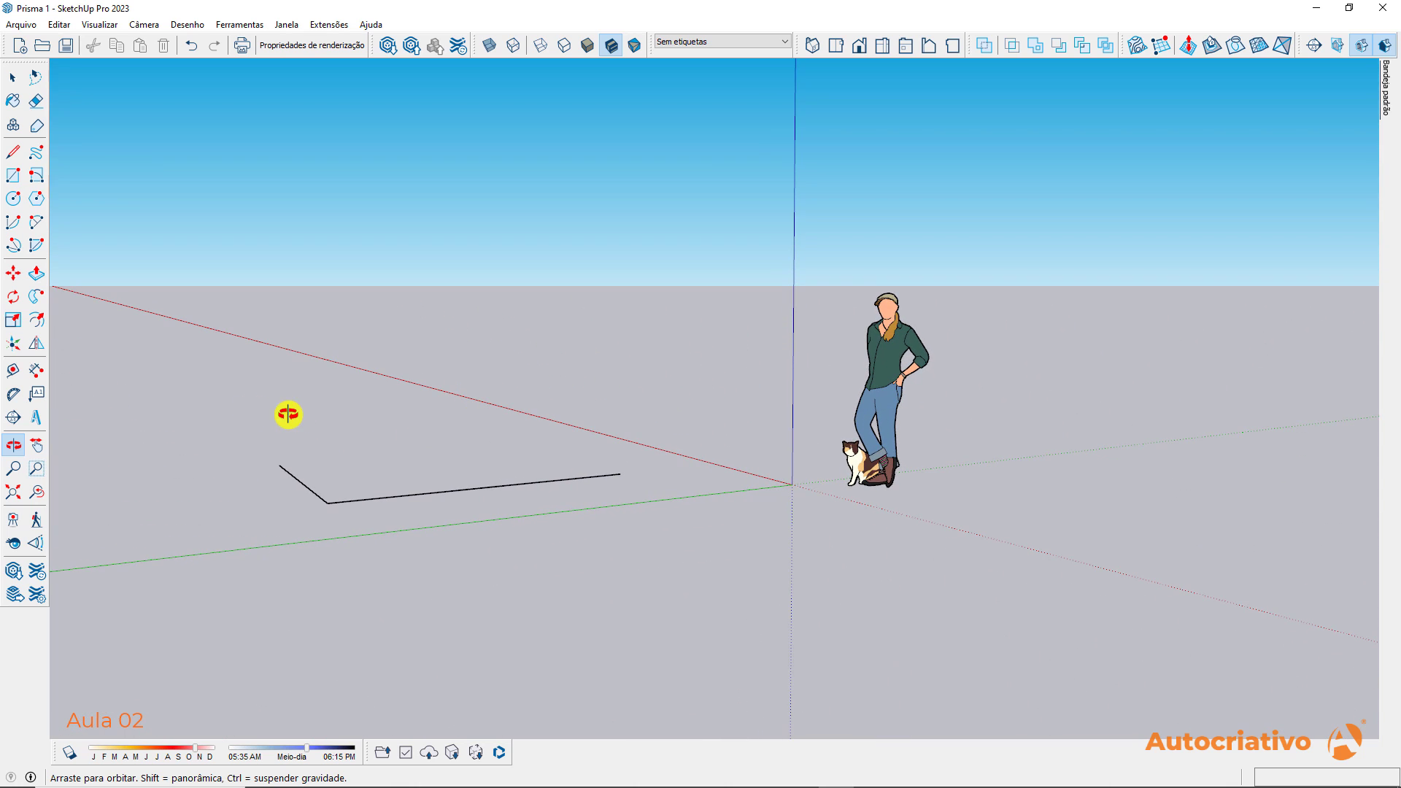
drag(205, 402, 1064, 394)
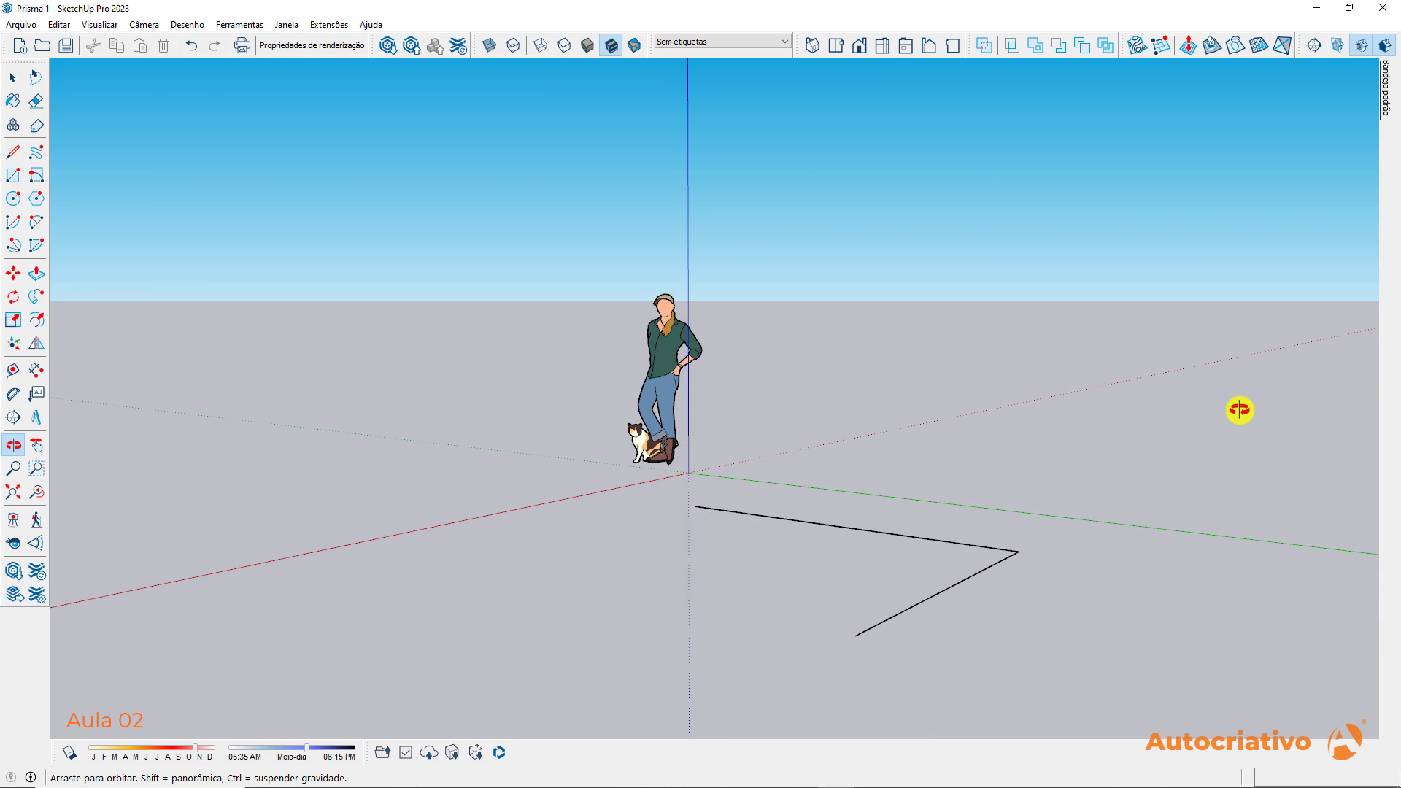
drag(1235, 396, 306, 419)
drag(1110, 429, 322, 401)
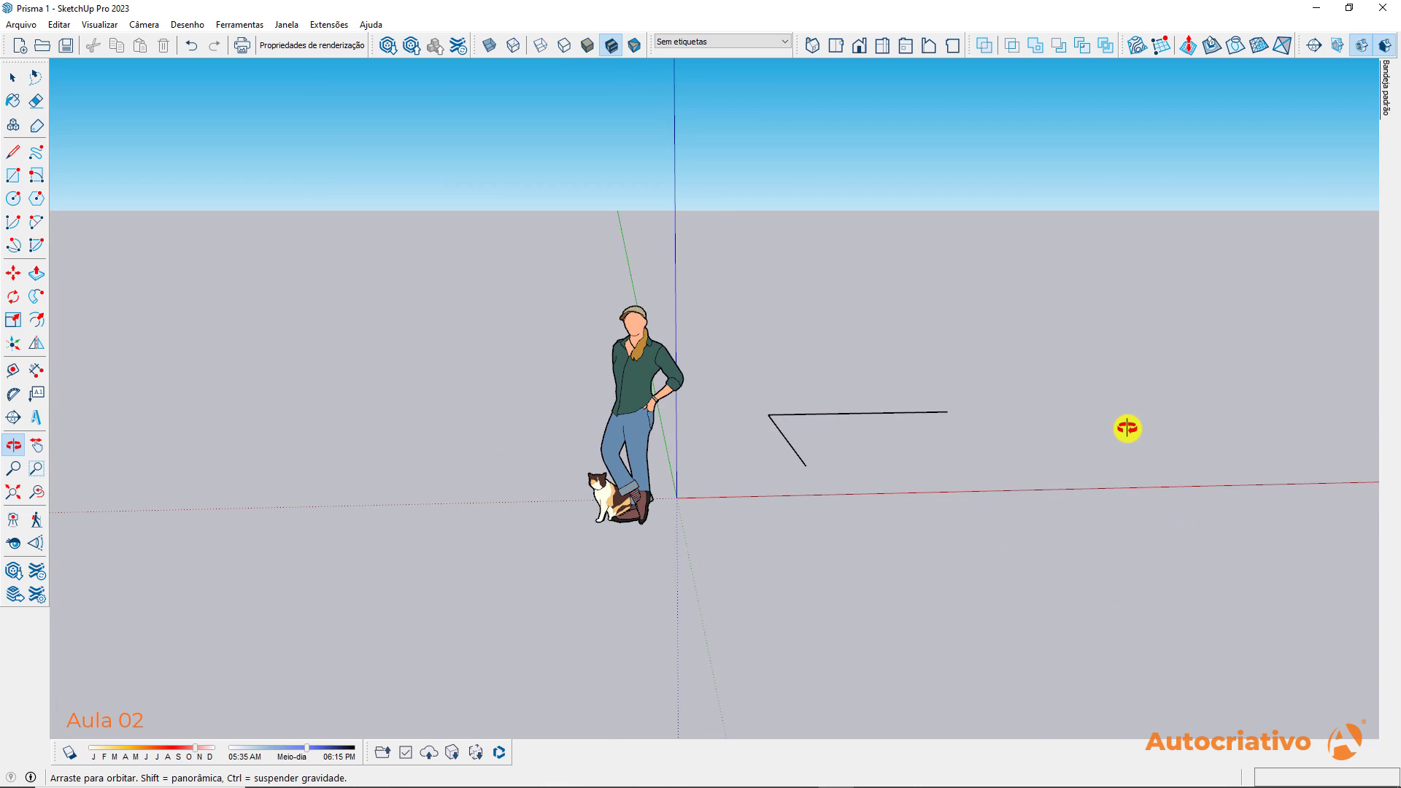
drag(1126, 428, 891, 485)
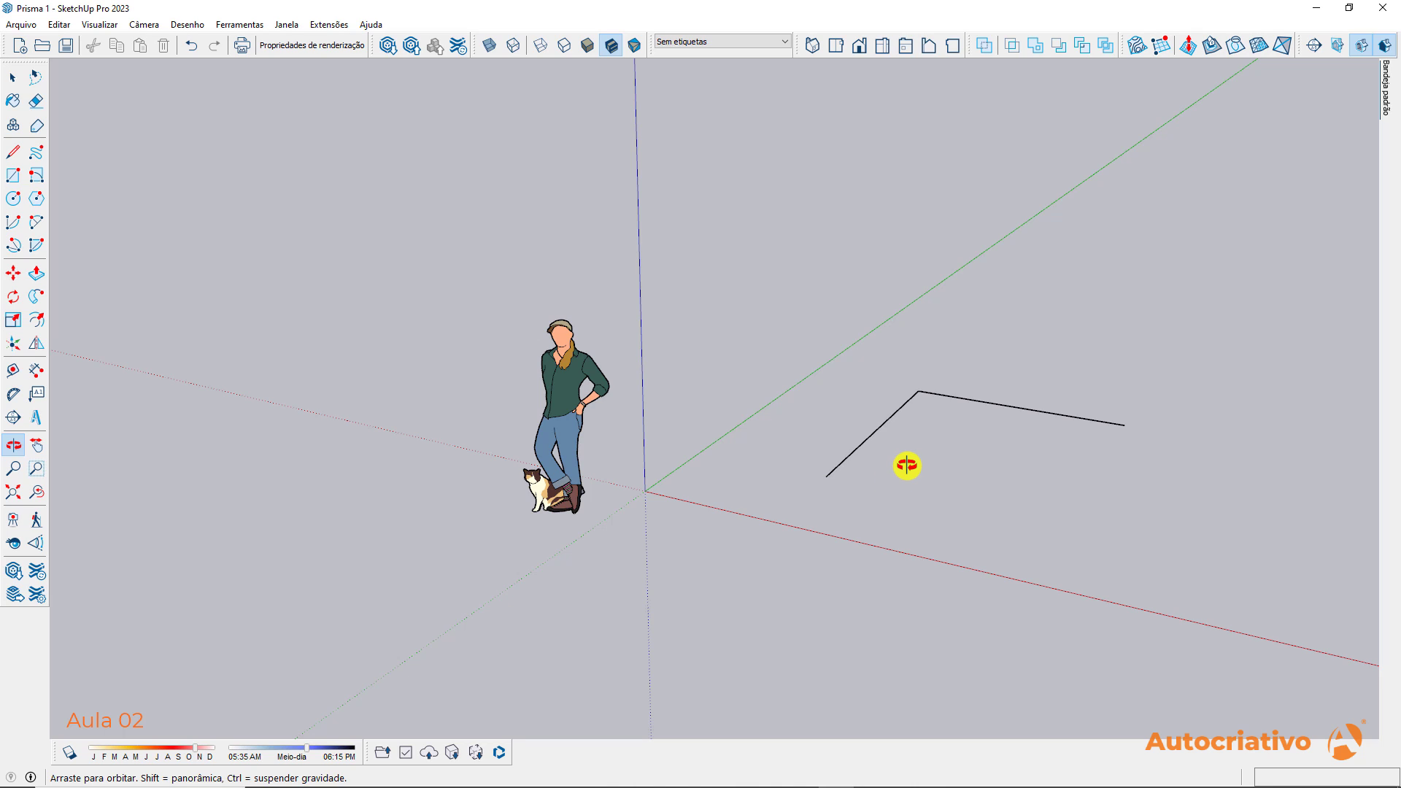
key(space)
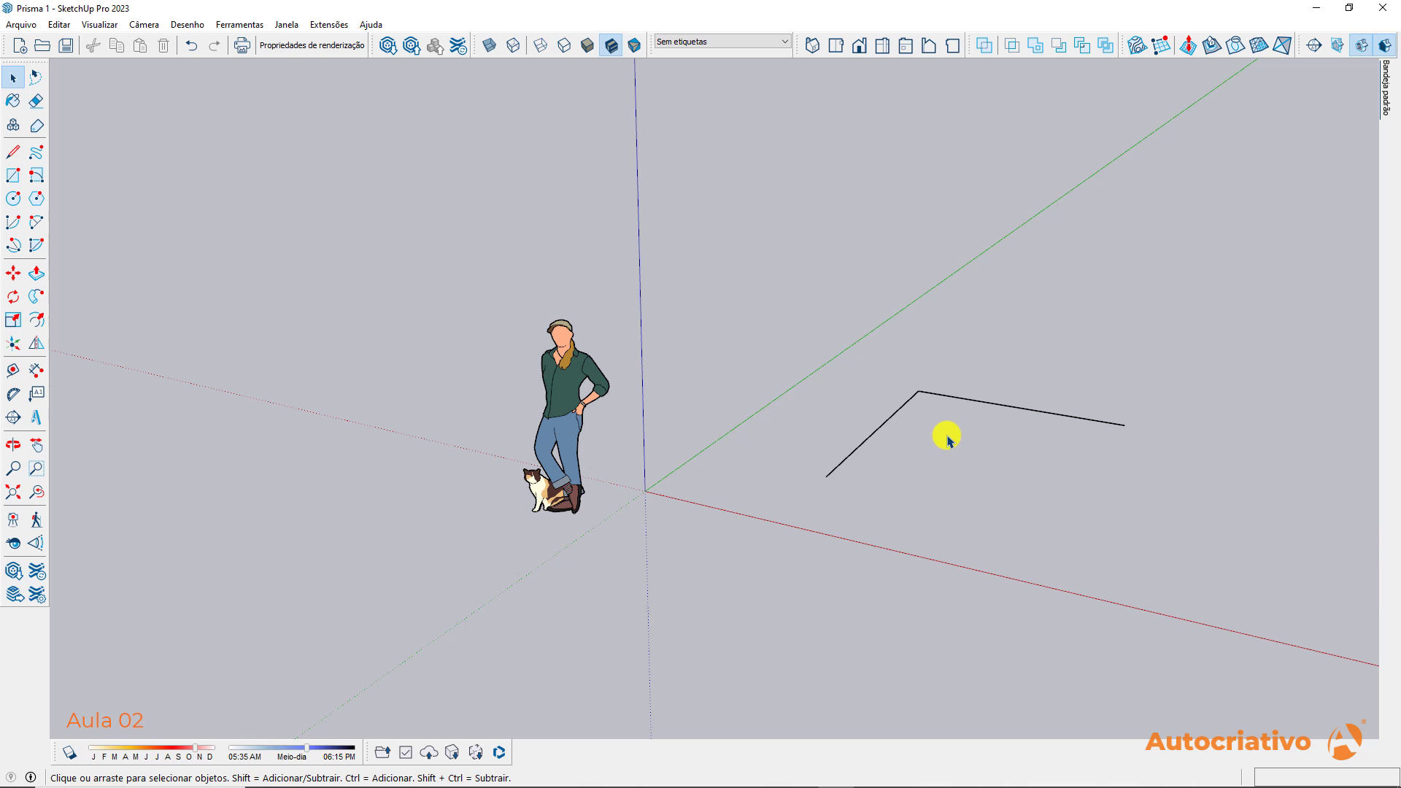
View the figure and the two lines from lower and higher angles by orbiting temporarily while the Select tool stays active
middle_drag(802, 414, 720, 438)
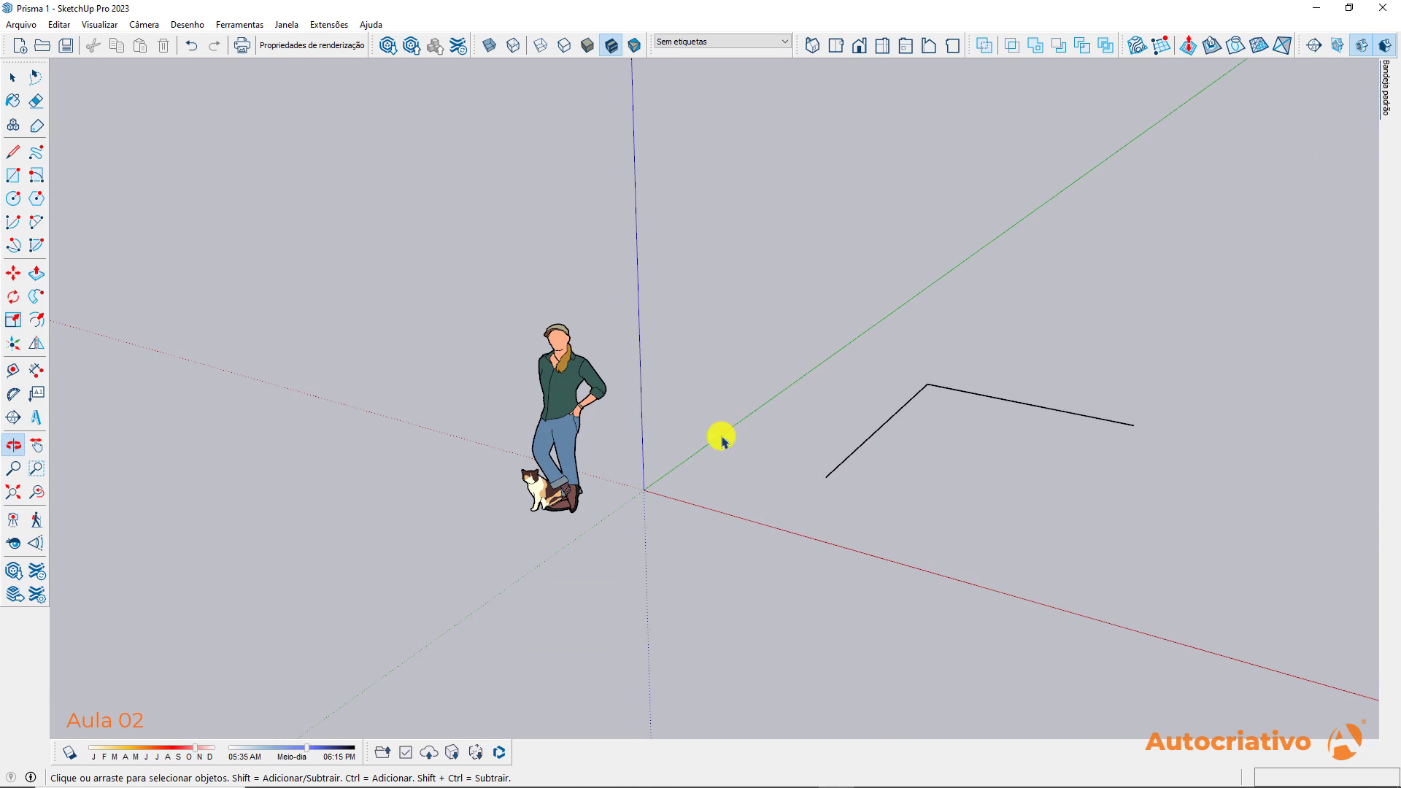
middle_drag(391, 409, 322, 397)
mouse_move(982, 429)
middle_down()
mouse_move(713, 460)
mouse_move(844, 419)
mouse_move(748, 413)
middle_up()
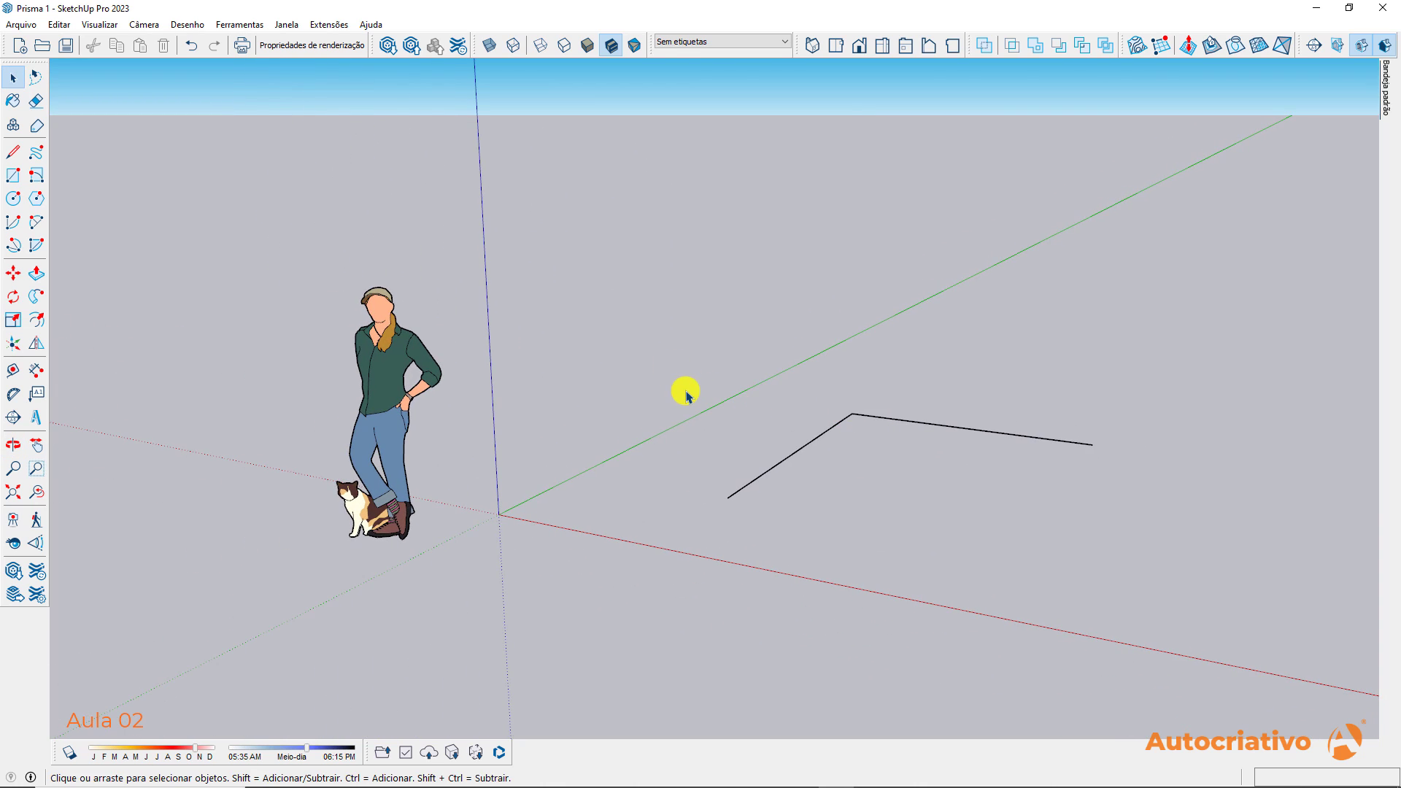
mouse_move(686, 395)
middle_down()
mouse_move(476, 391)
mouse_move(1010, 394)
mouse_move(839, 413)
mouse_move(463, 406)
mouse_move(671, 404)
mouse_move(698, 109)
mouse_move(645, 656)
middle_up()
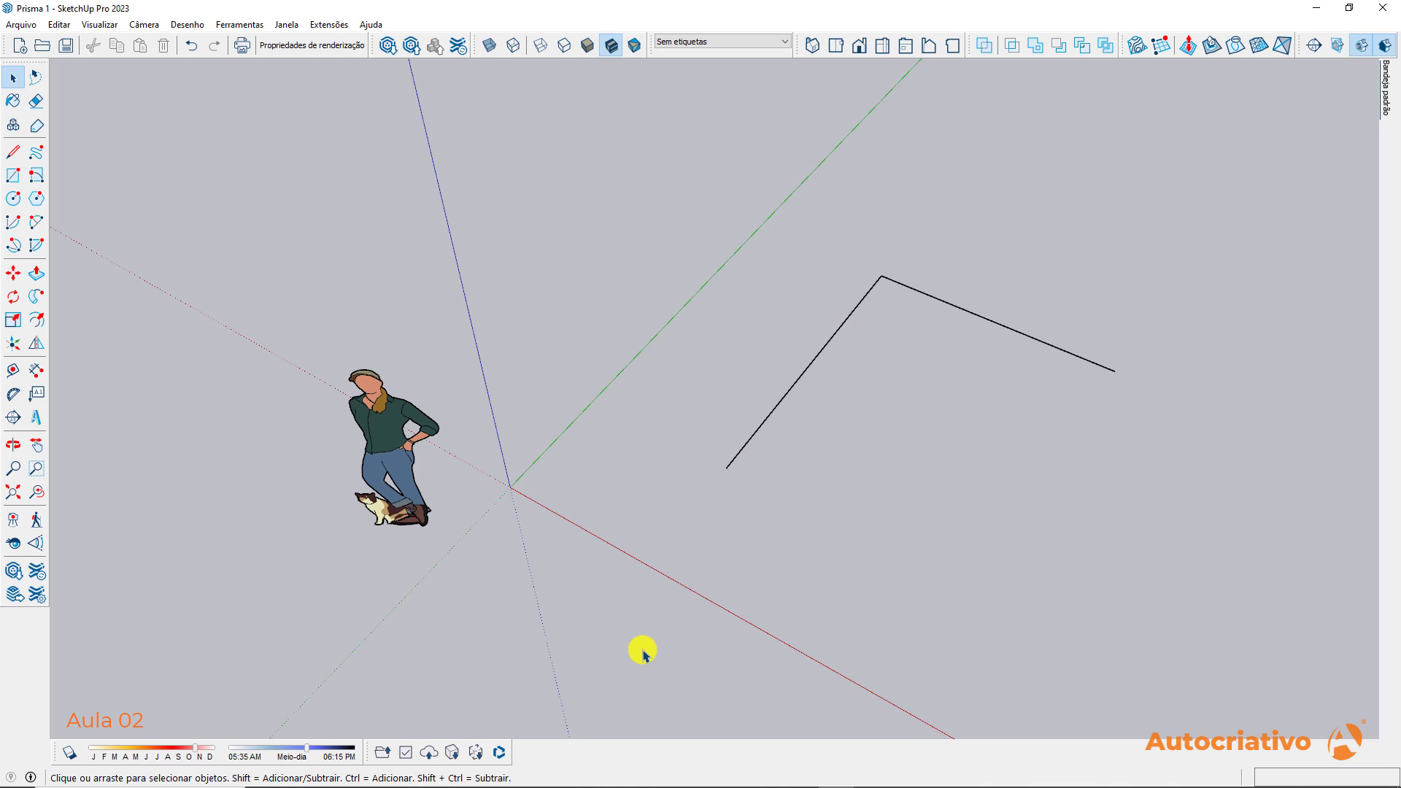
middle_drag(772, 492, 774, 474)
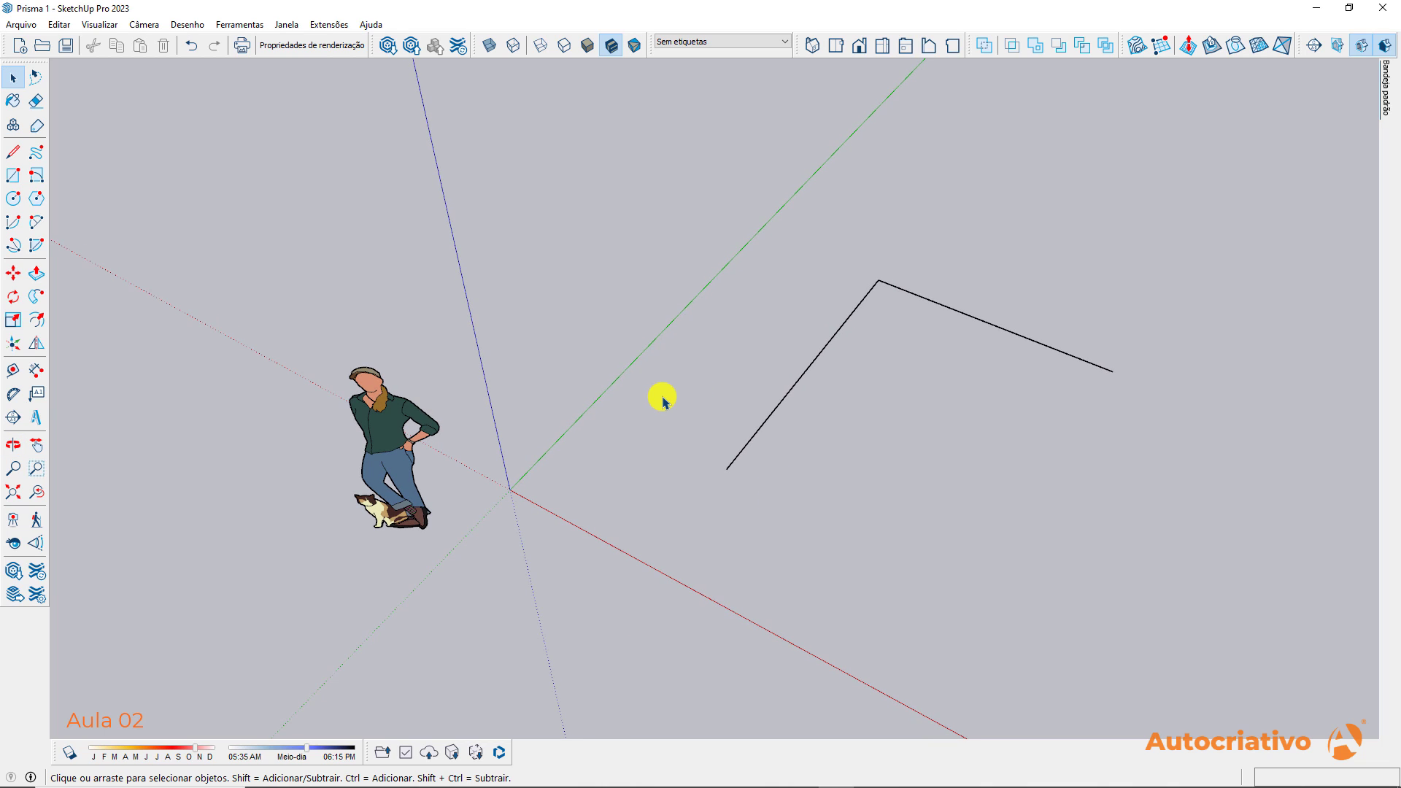
middle_drag(669, 403, 645, 369)
Zoom repeatedly in and out around a point on the green axis between the figure and the lines
scroll(650, 371, up, 4)
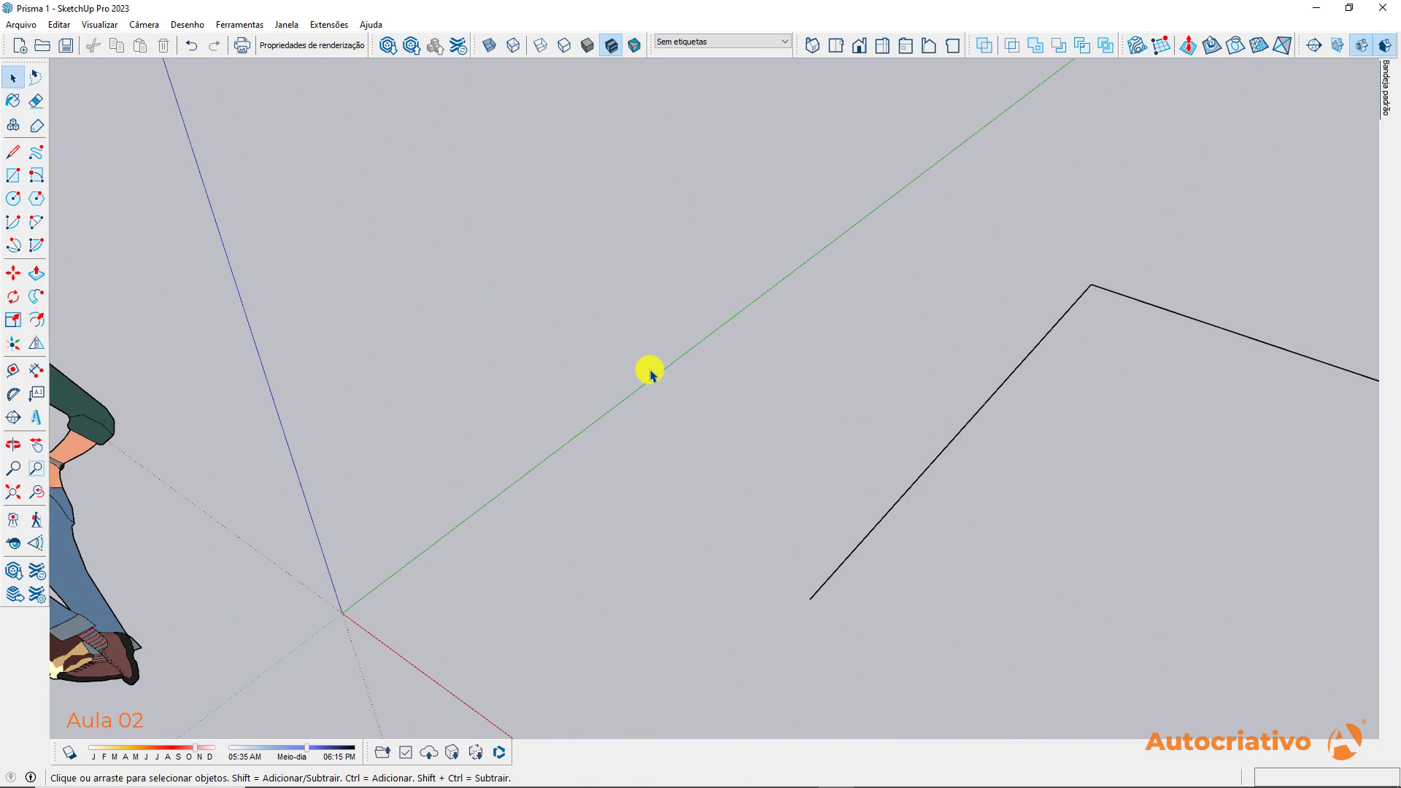
scroll(650, 370, down, 3)
scroll(652, 374, up, 3)
scroll(652, 374, down, 2)
scroll(652, 374, up, 2)
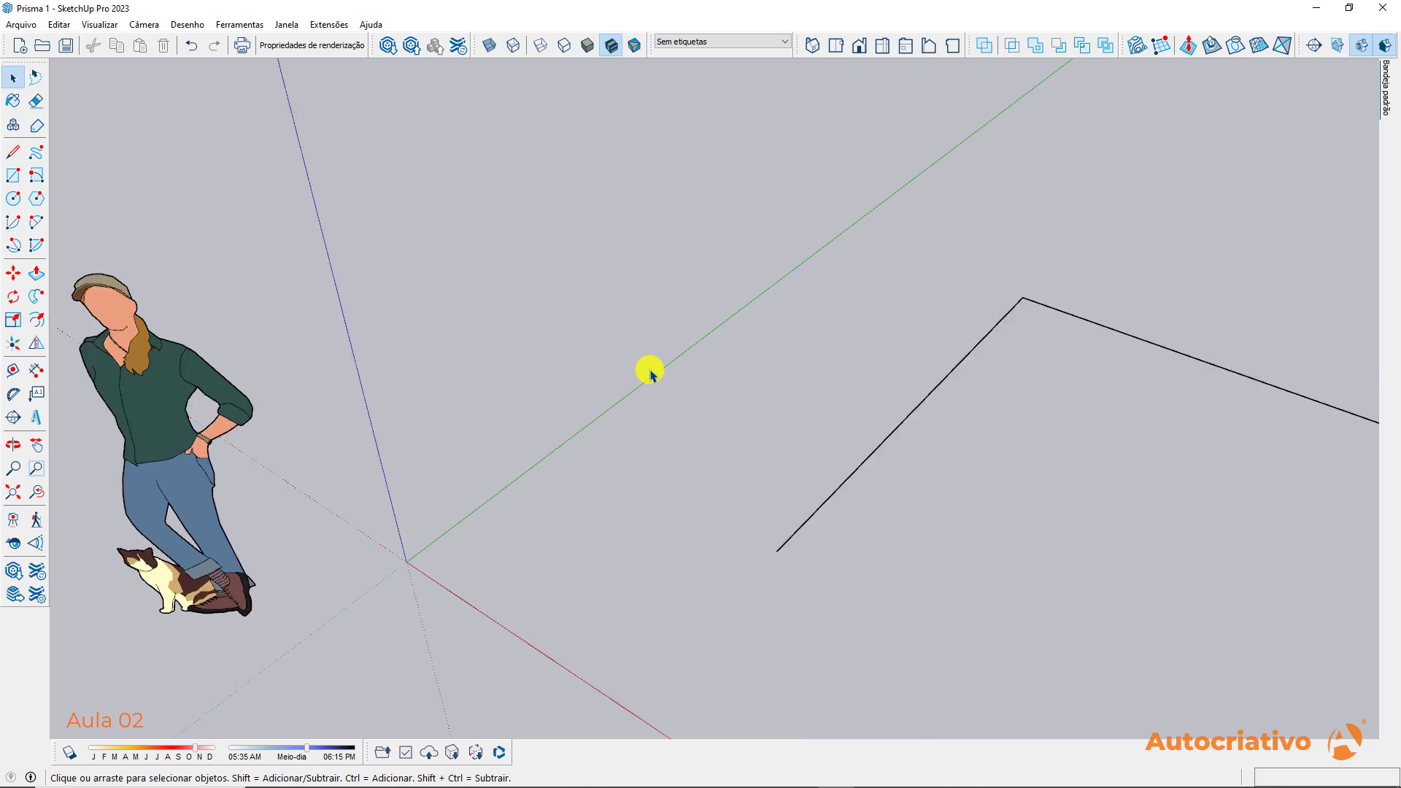
scroll(652, 374, down, 1)
scroll(652, 373, down, 1)
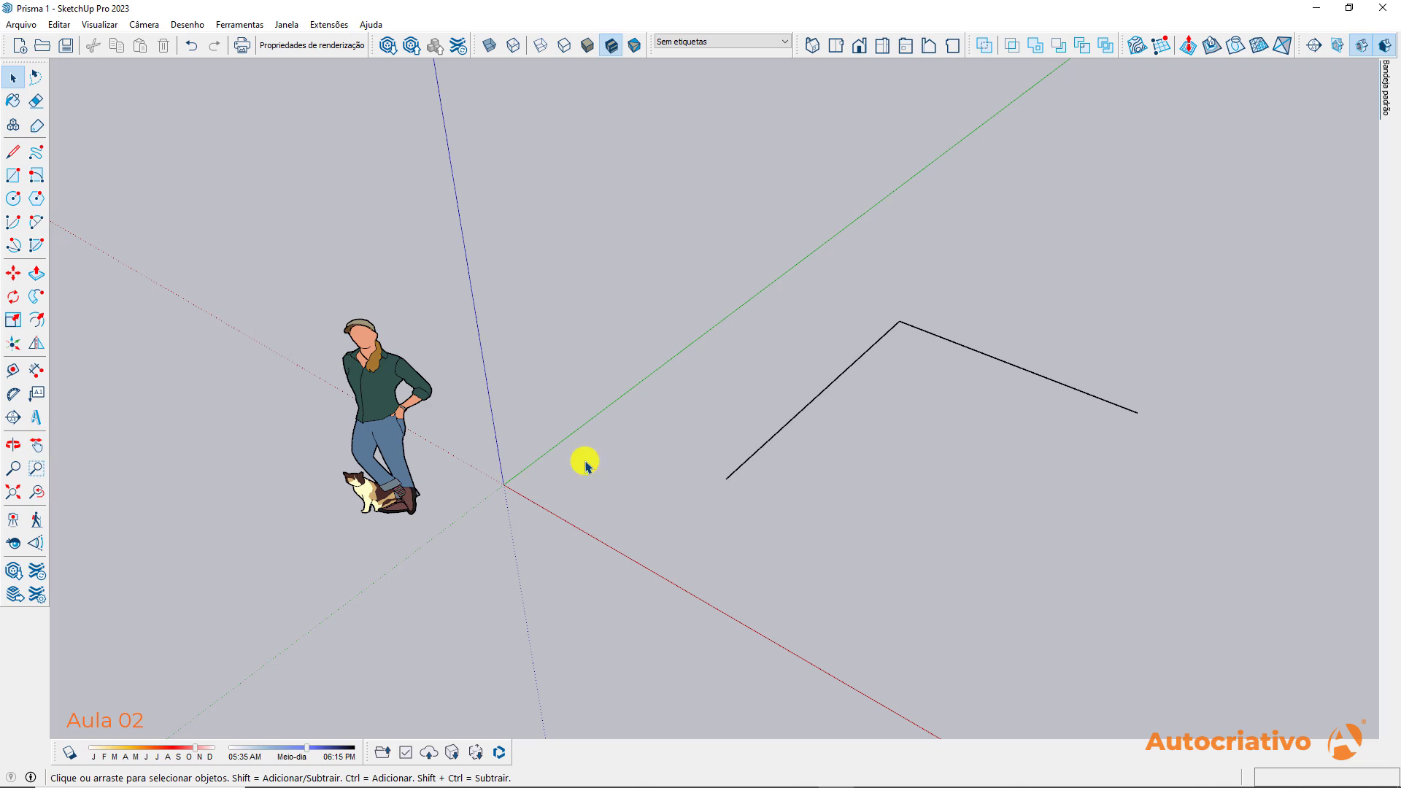
Pan across the scene in all directions from the raised viewpoint with the Pan tool, then return to Select
click(36, 445)
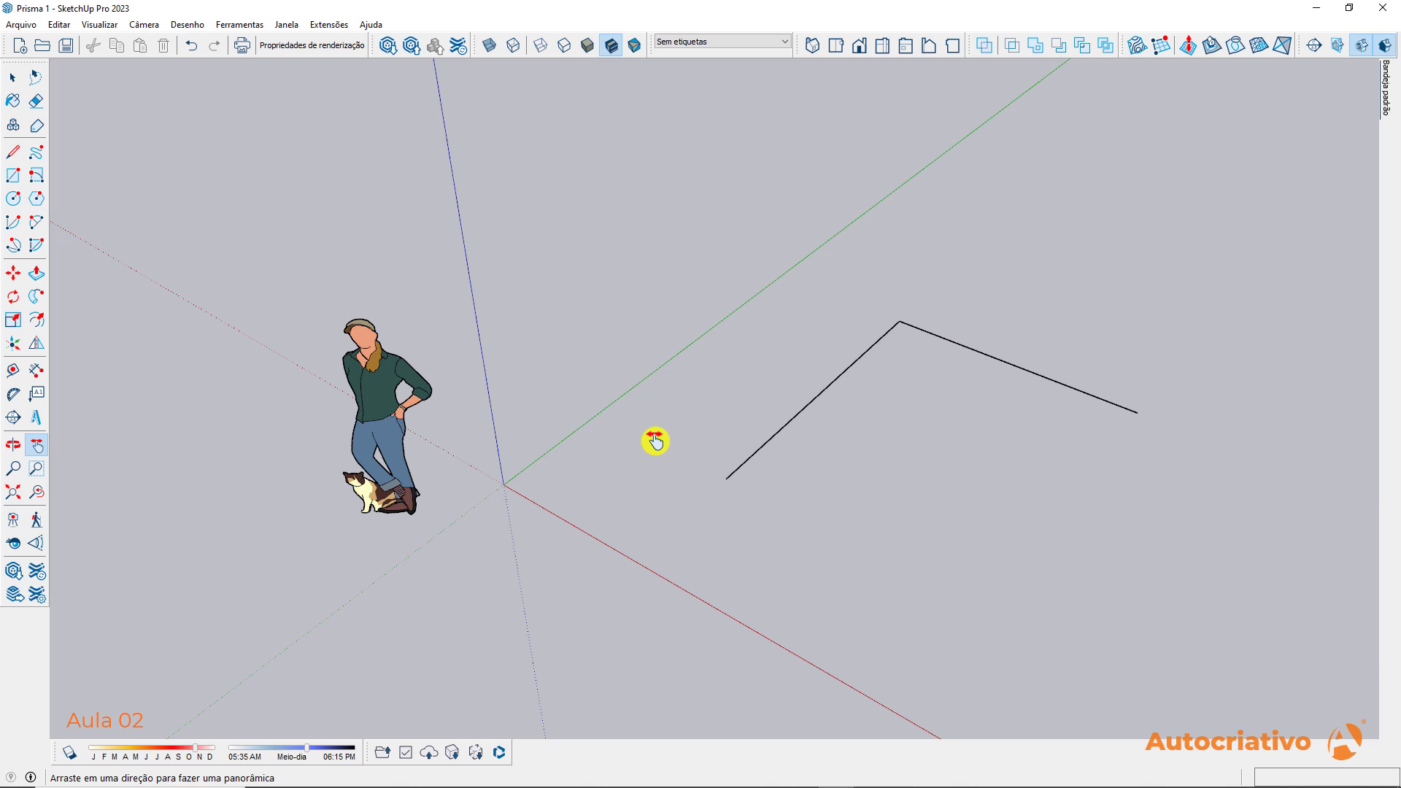
drag(655, 441, 1039, 372)
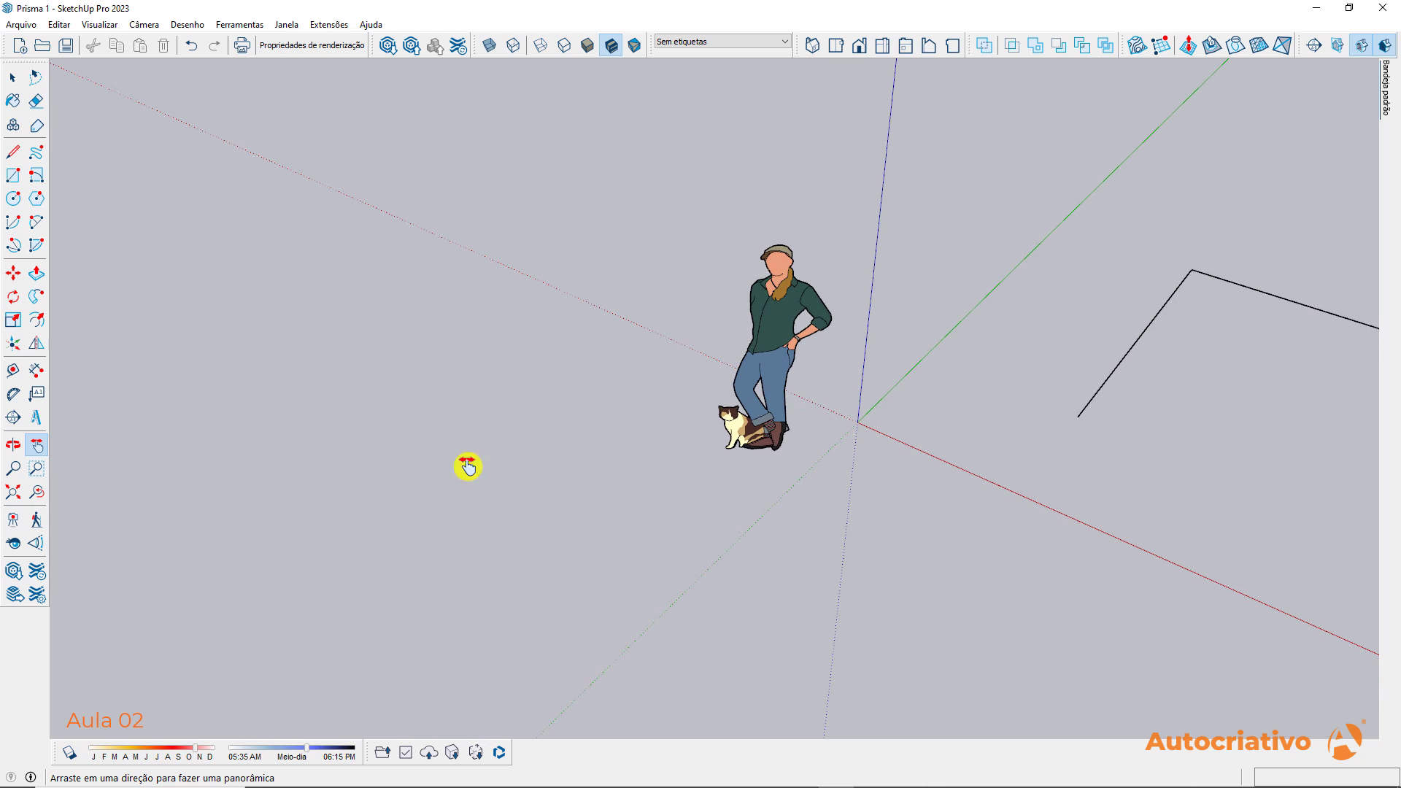
drag(360, 469, 858, 559)
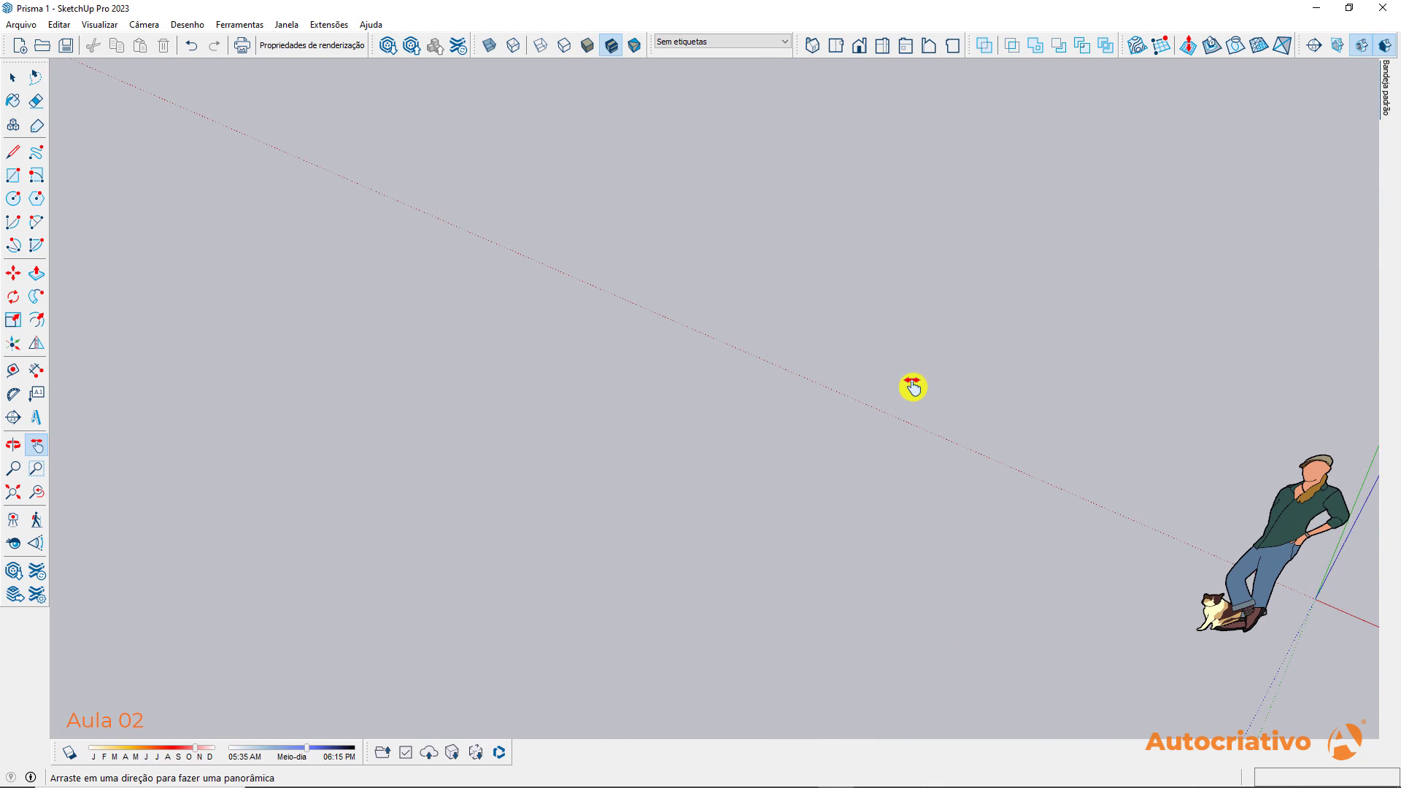
drag(912, 387, 375, 388)
mouse_move(985, 360)
mouse_down()
mouse_move(568, 268)
mouse_move(417, 212)
mouse_up()
mouse_move(702, 578)
mouse_down()
mouse_move(1023, 491)
mouse_move(1062, 578)
mouse_up()
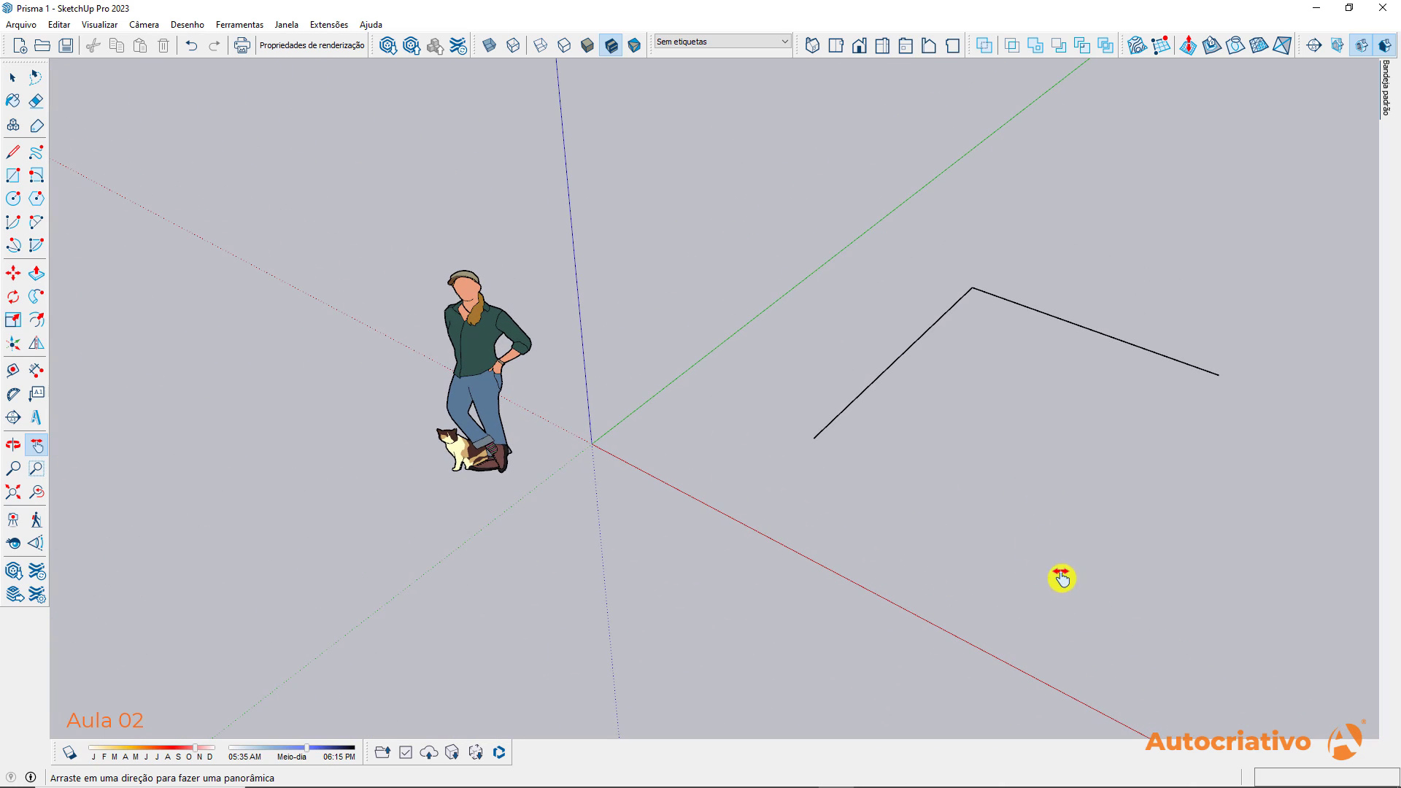
drag(729, 591, 1027, 472)
drag(611, 413, 742, 525)
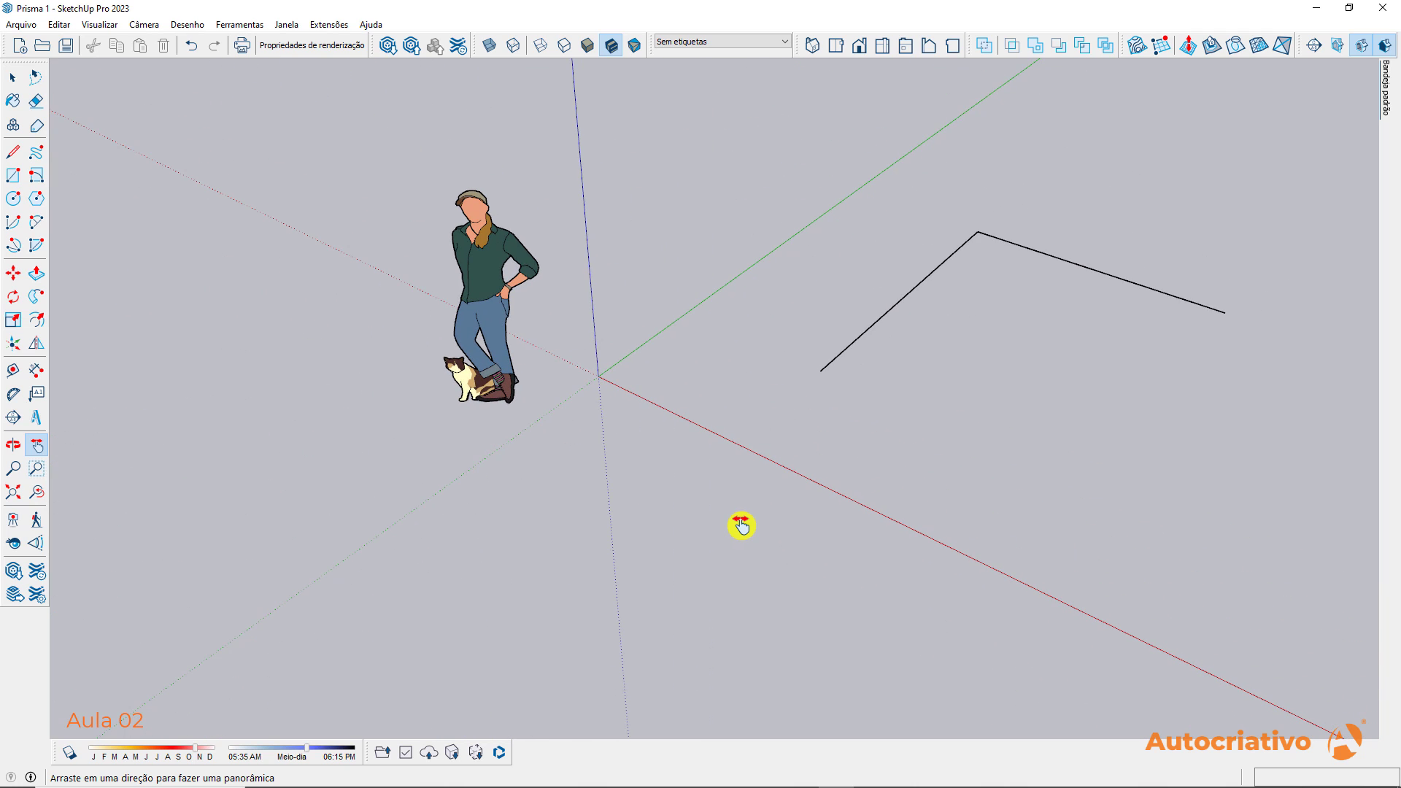
key(space)
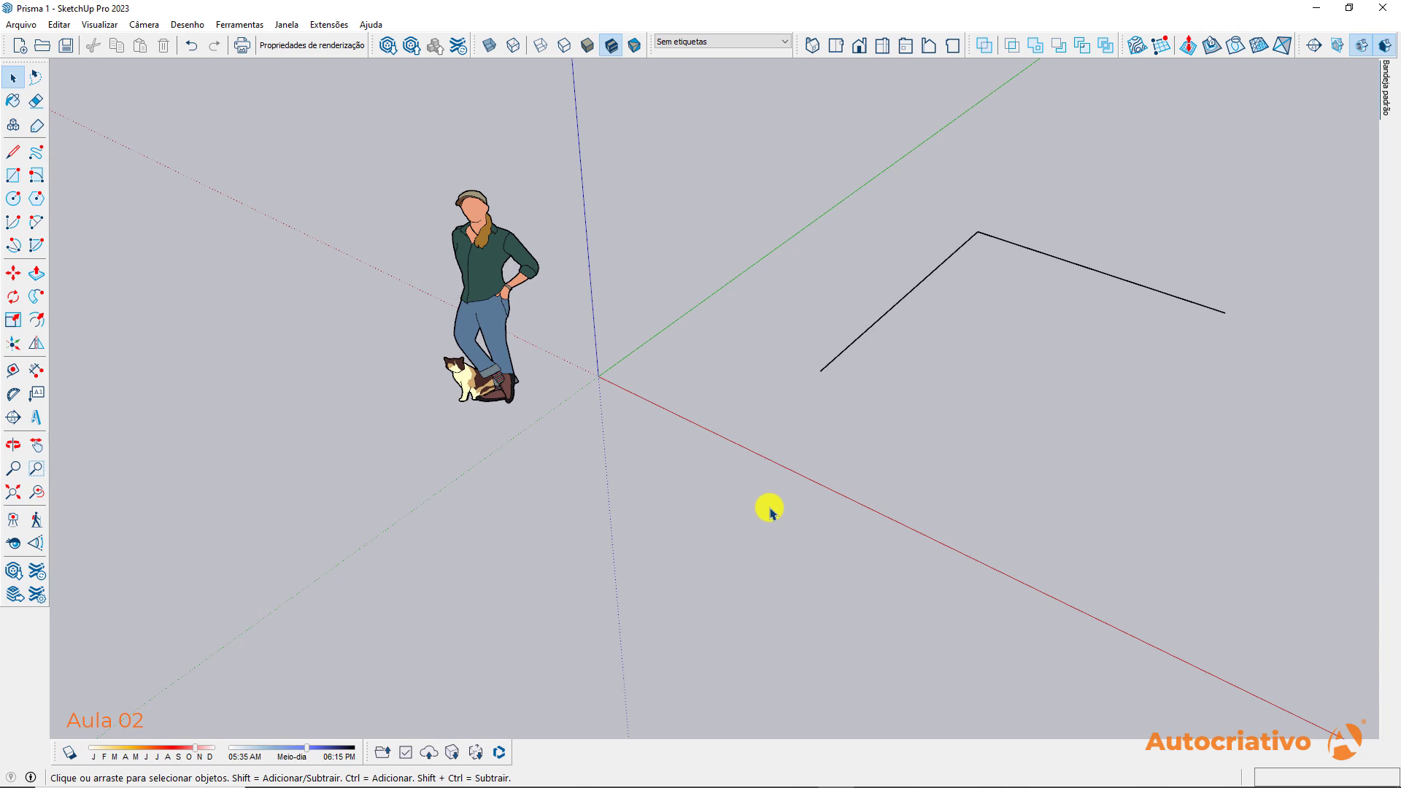
Orbit down to a low viewpoint that shows the horizon behind the figure and the two lines
key(o)
drag(797, 538, 822, 300)
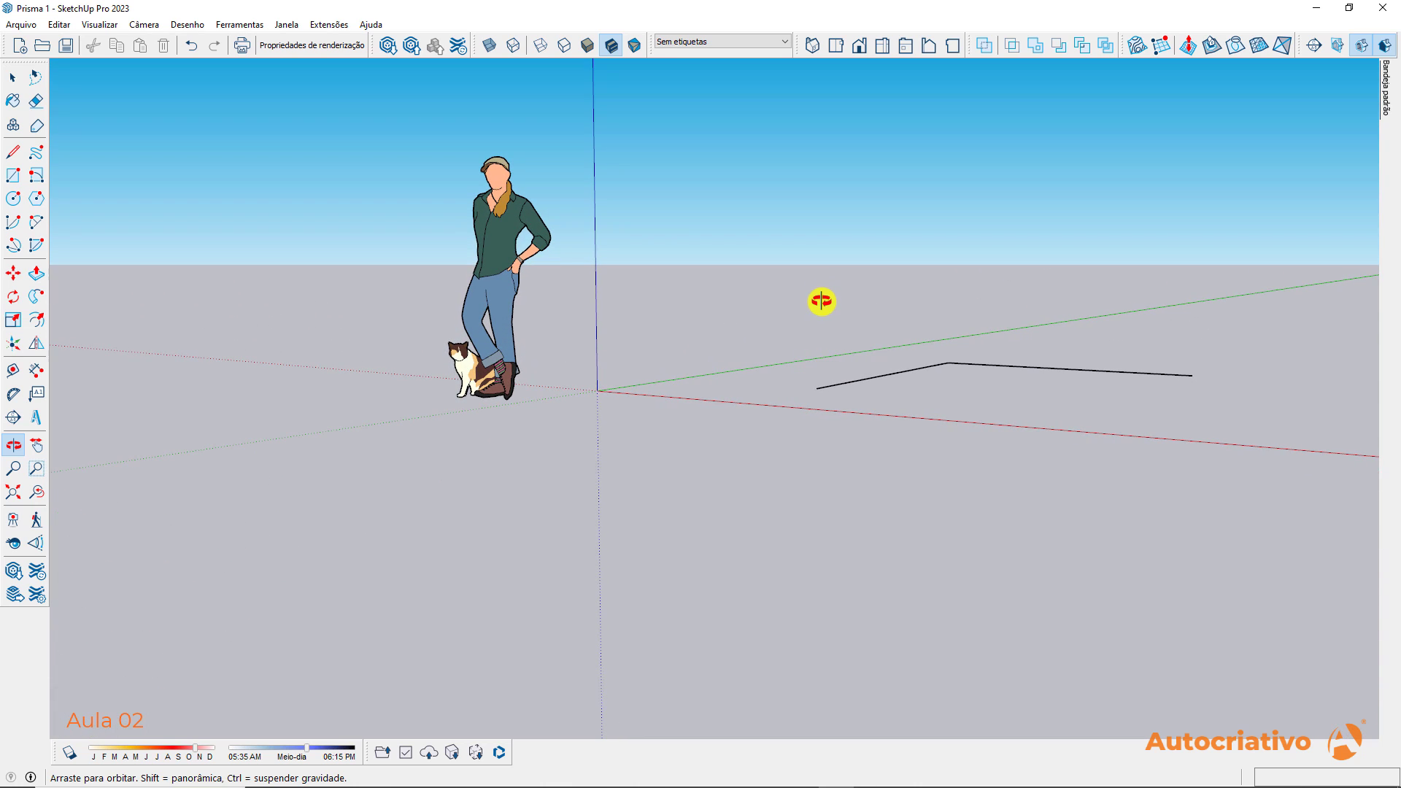
key(space)
middle_drag(791, 303, 782, 313)
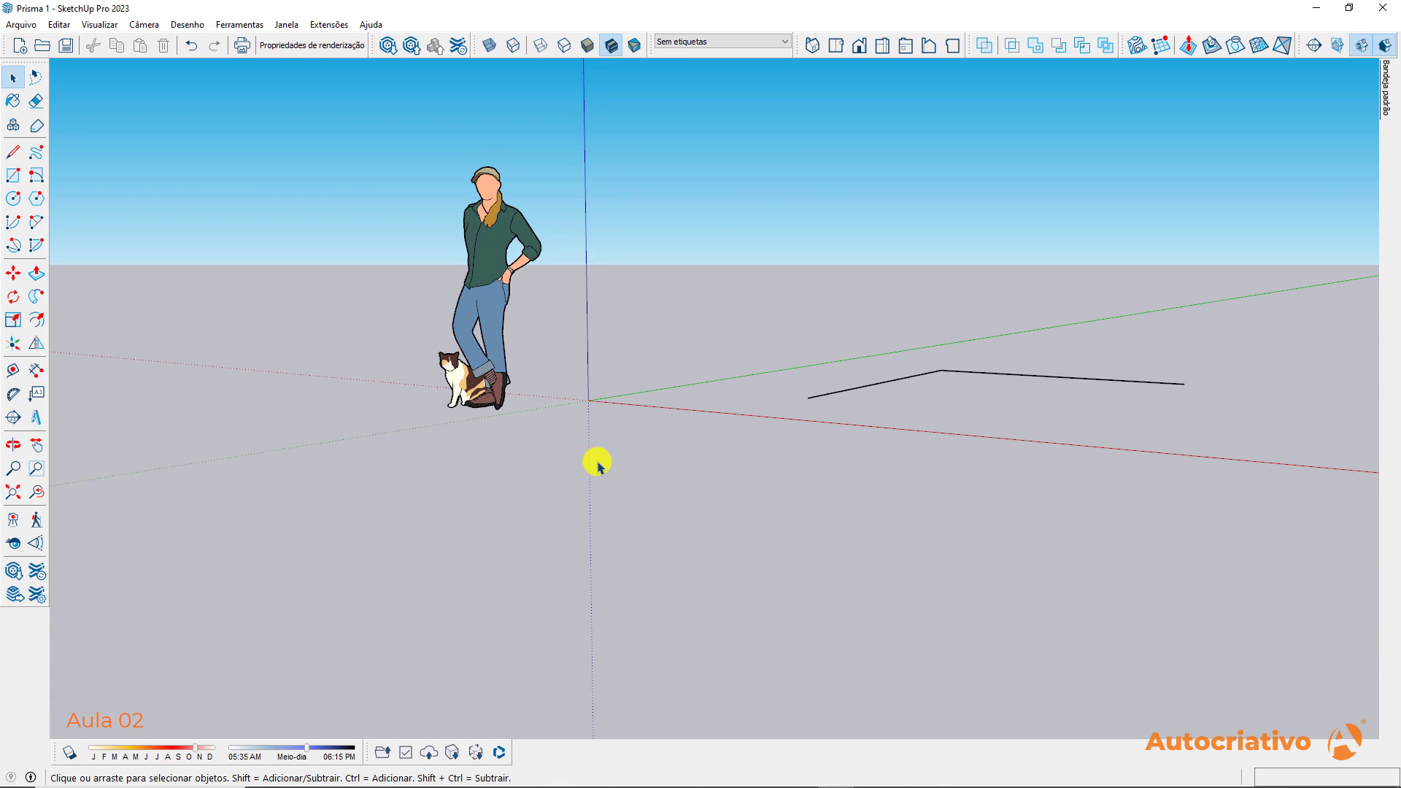
Pan the low horizon view vertically and sideways around the figure and the two lines with the Pan tool
click(37, 445)
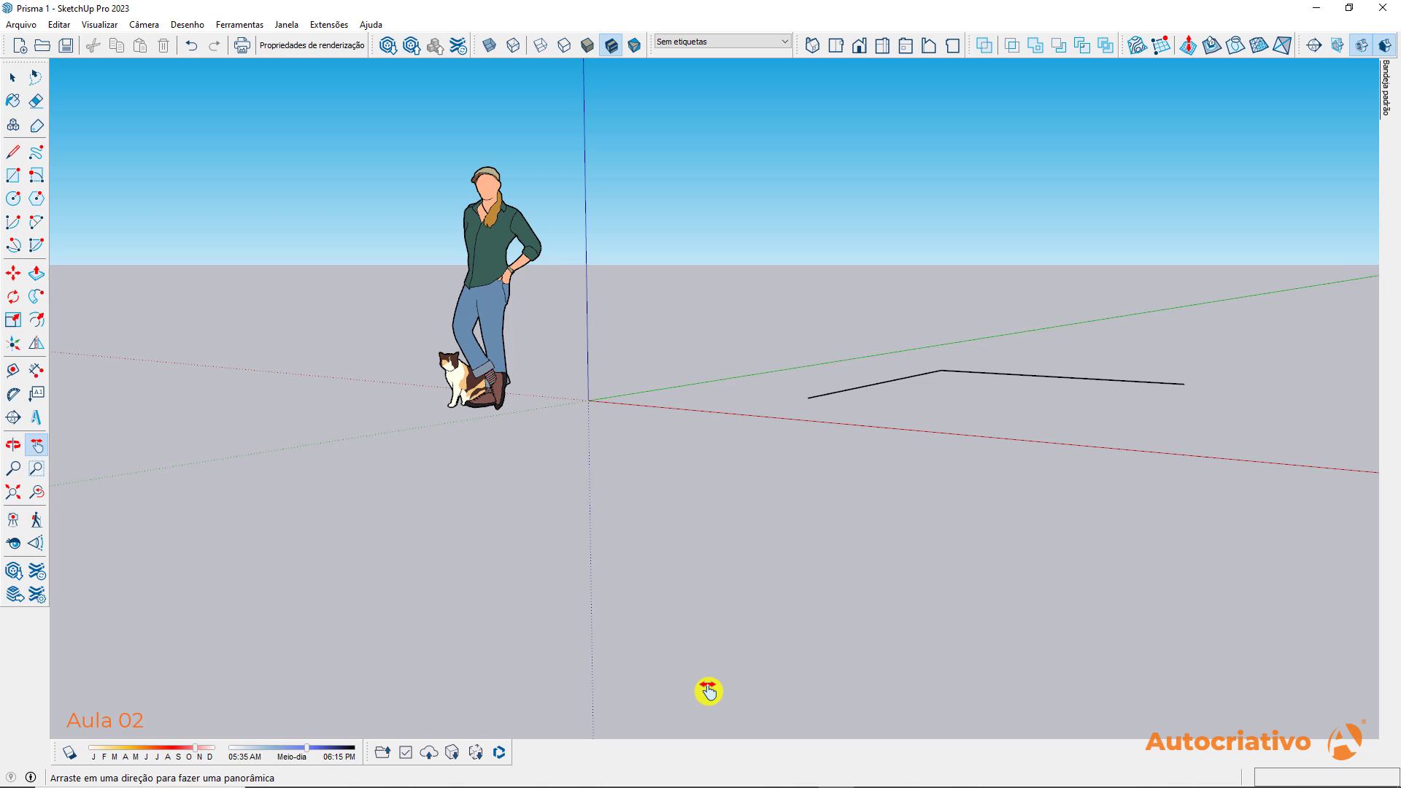
drag(689, 689, 721, 663)
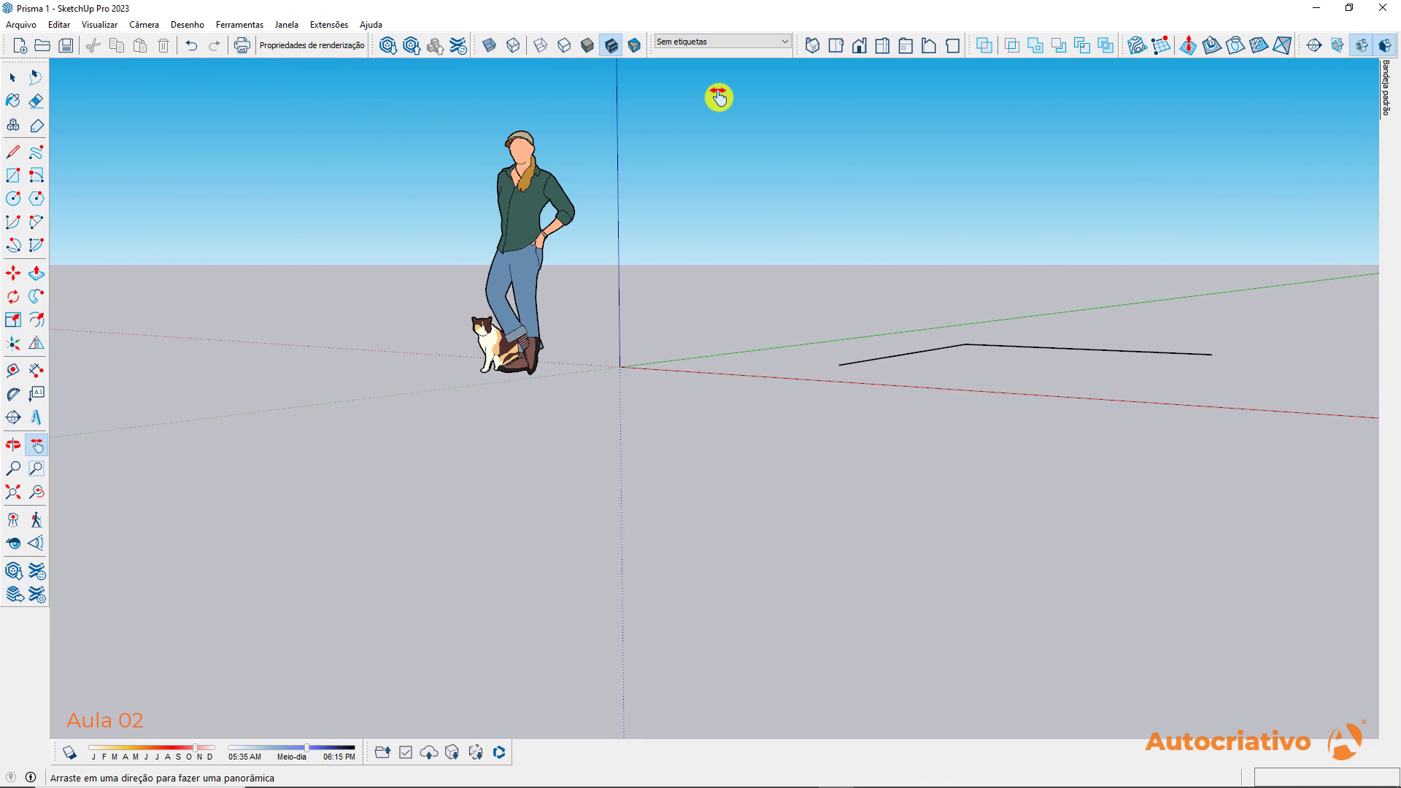
drag(719, 97, 699, 303)
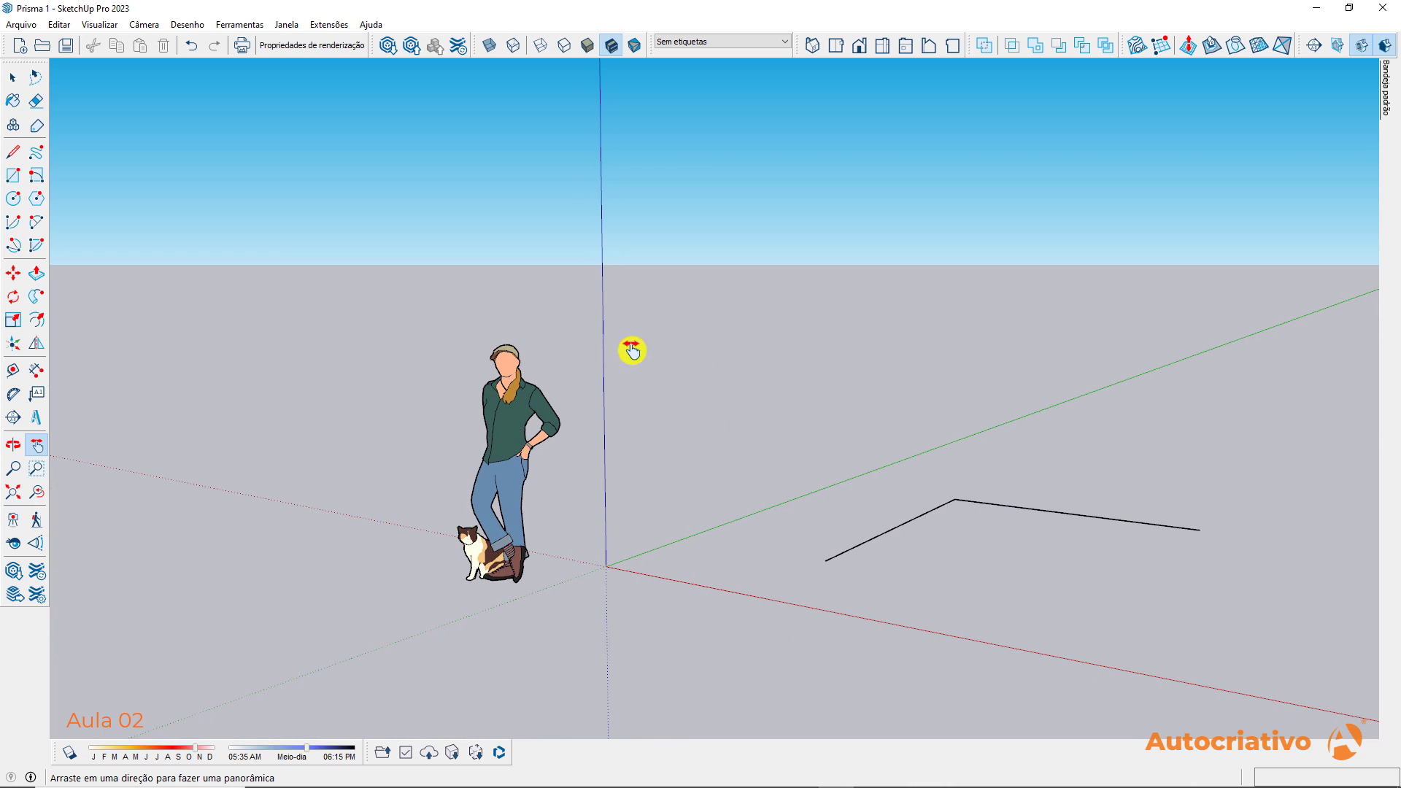
drag(428, 427, 217, 433)
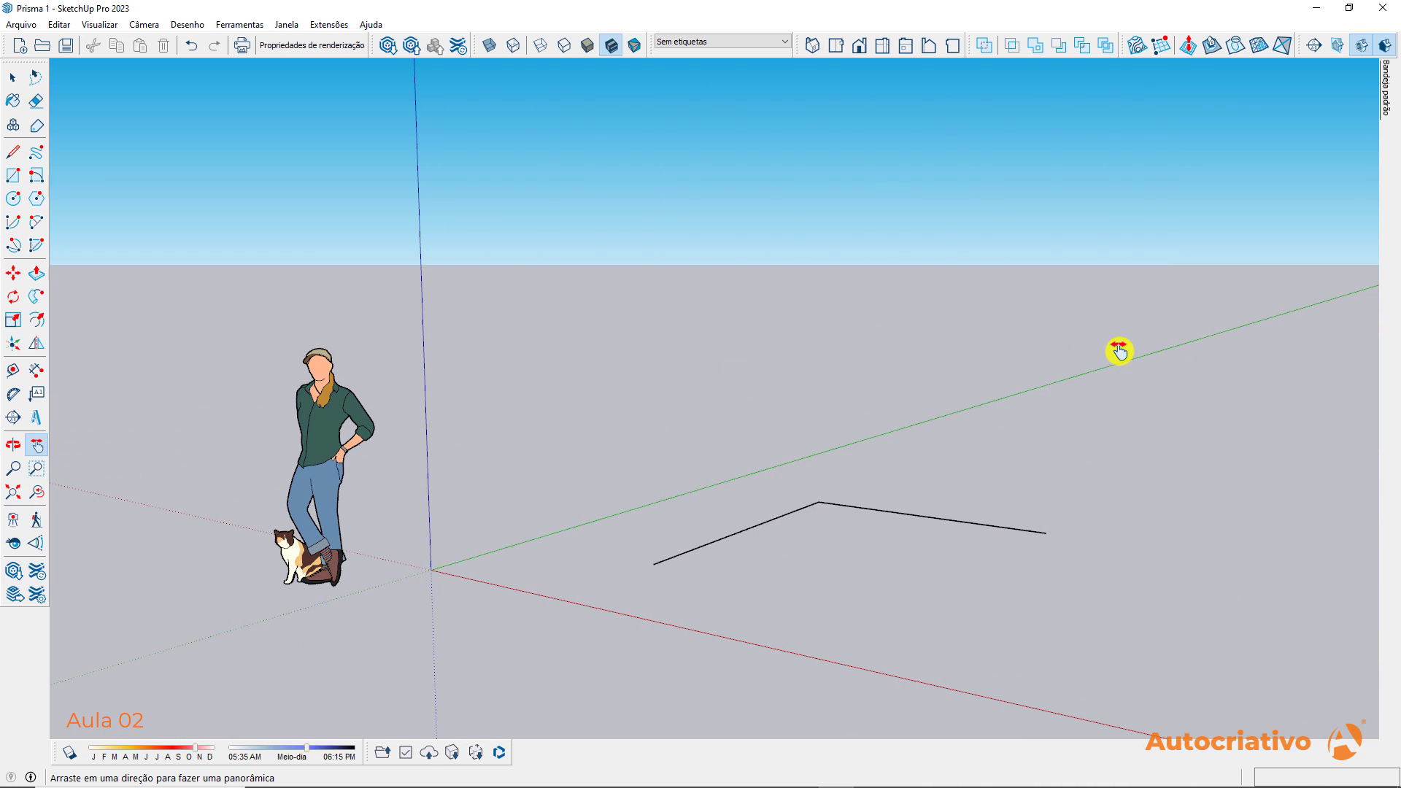
drag(1120, 352, 802, 415)
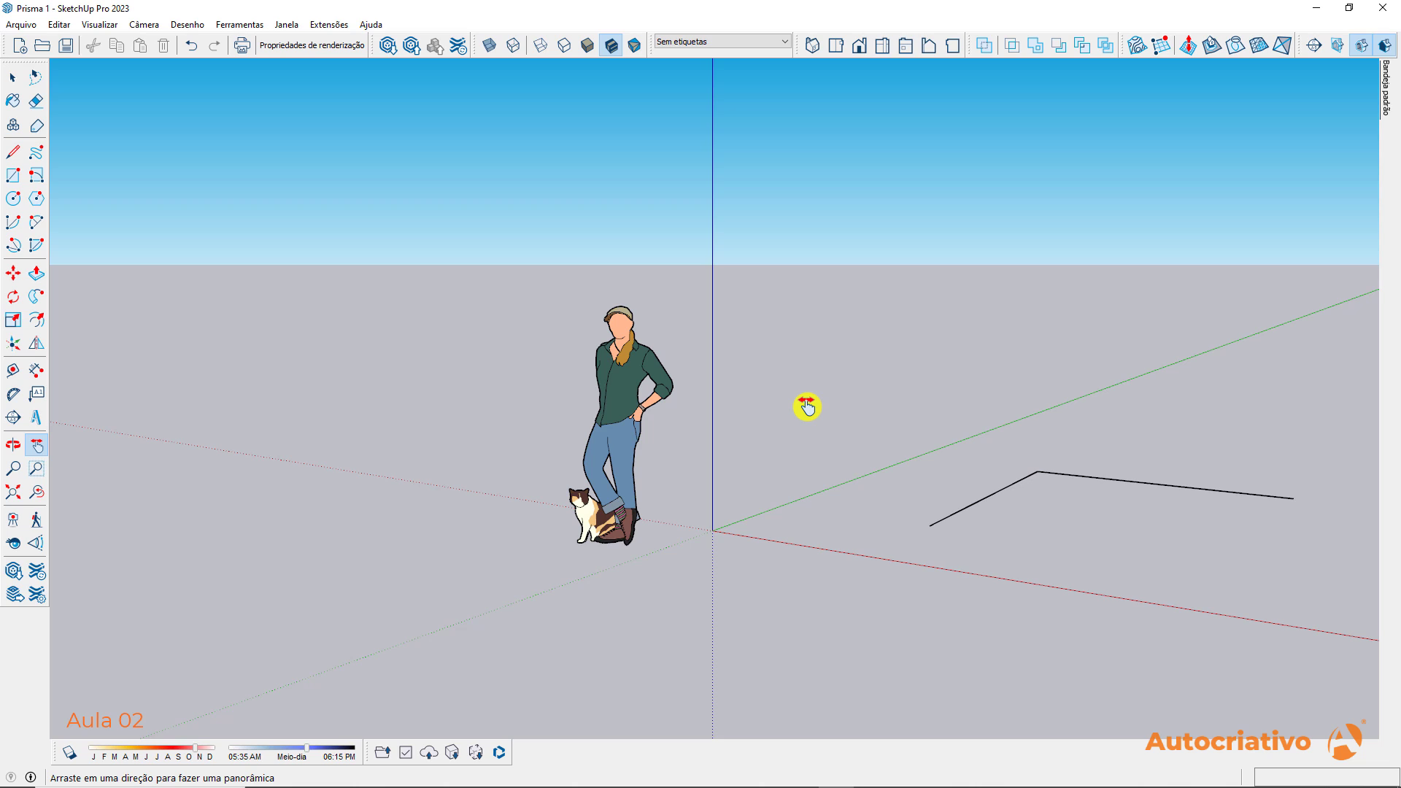
Delete the two connected lines lying on the ground beside the figure
key(space)
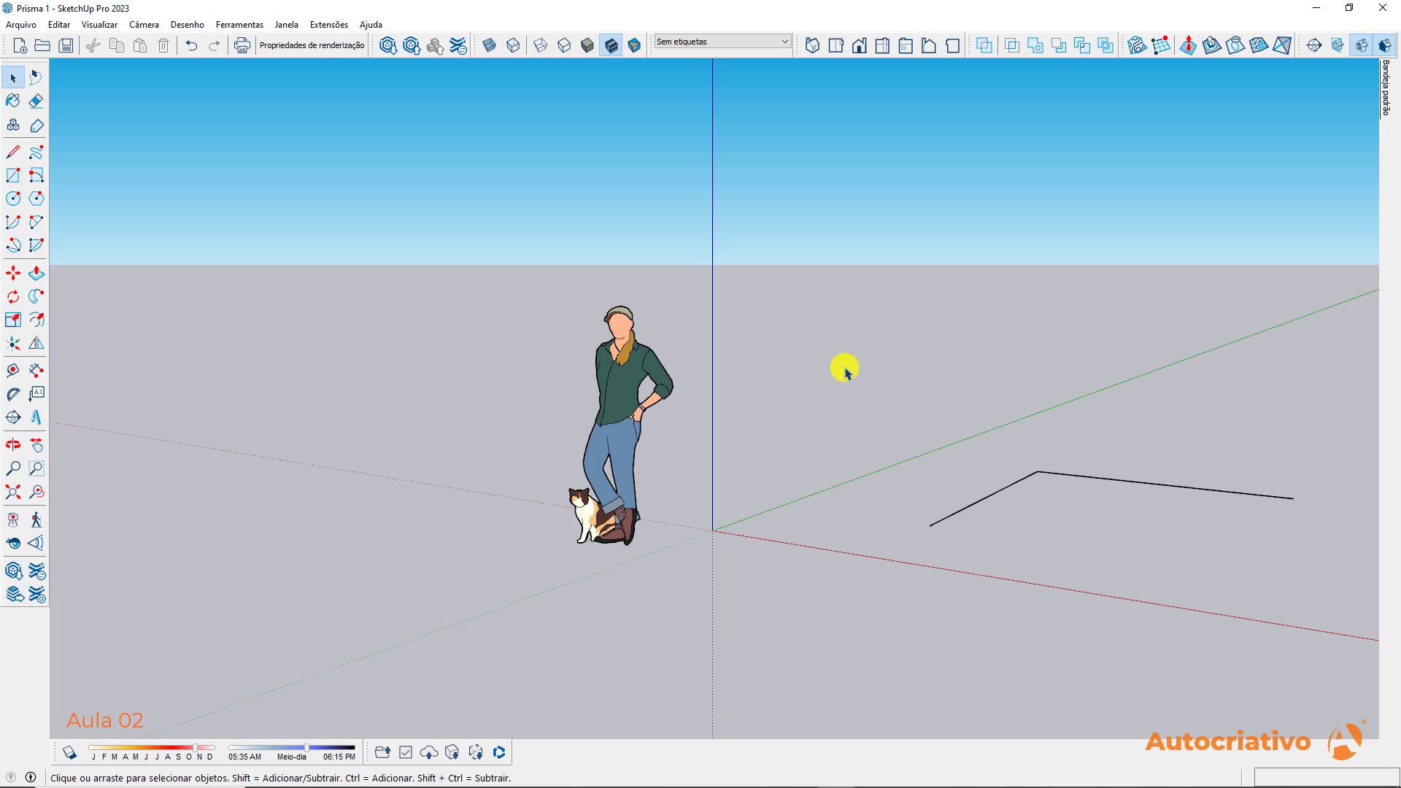
key(o)
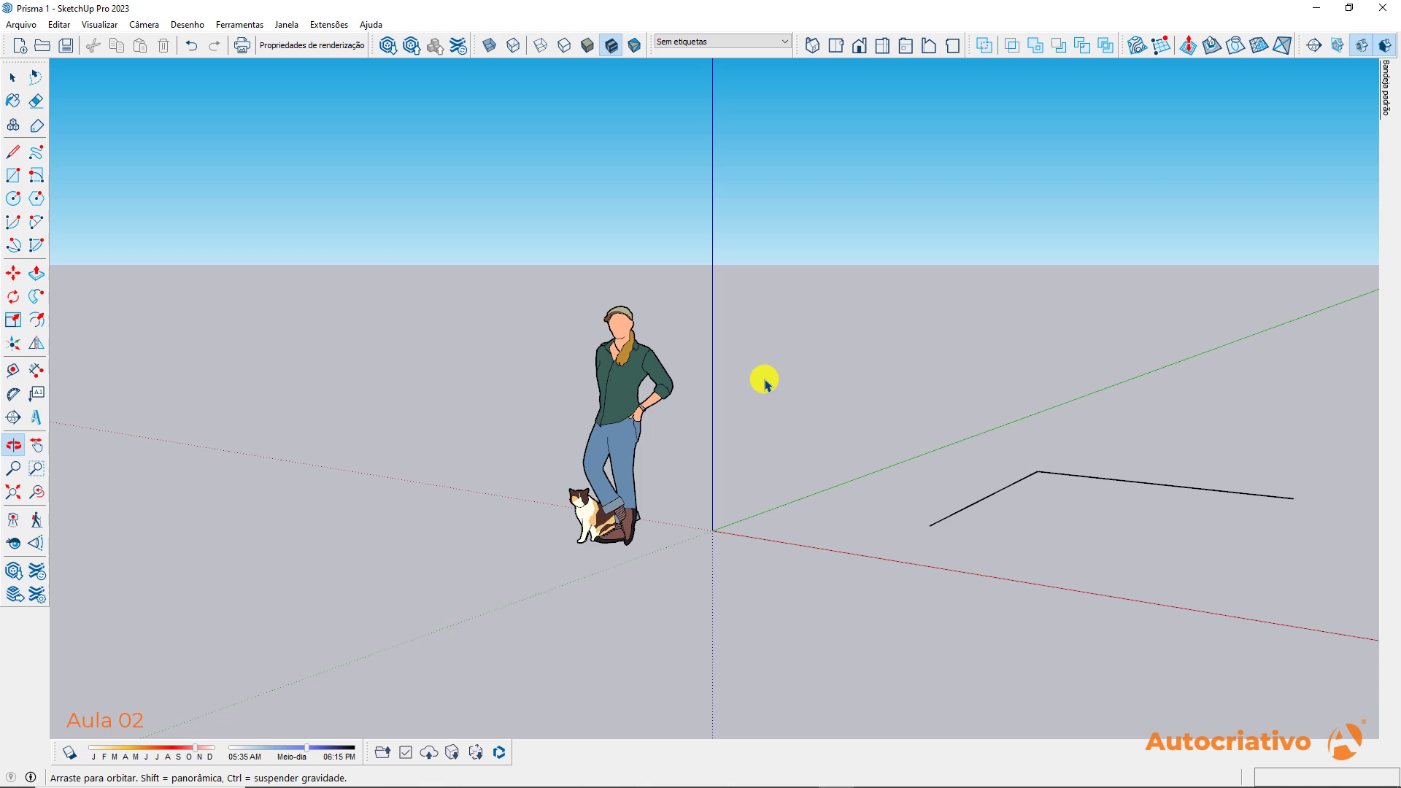
drag(765, 384, 567, 392)
key(space)
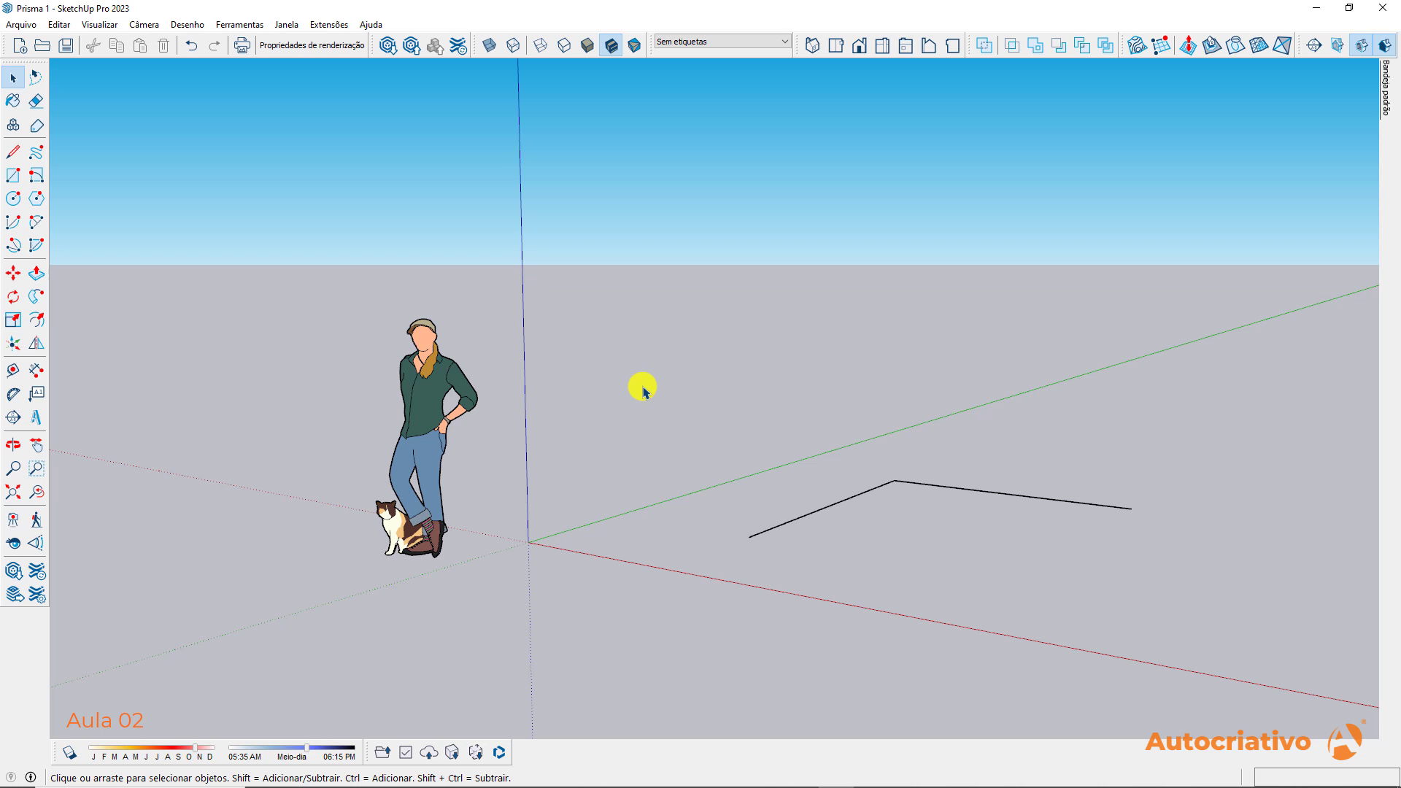
middle_drag(637, 384, 698, 489)
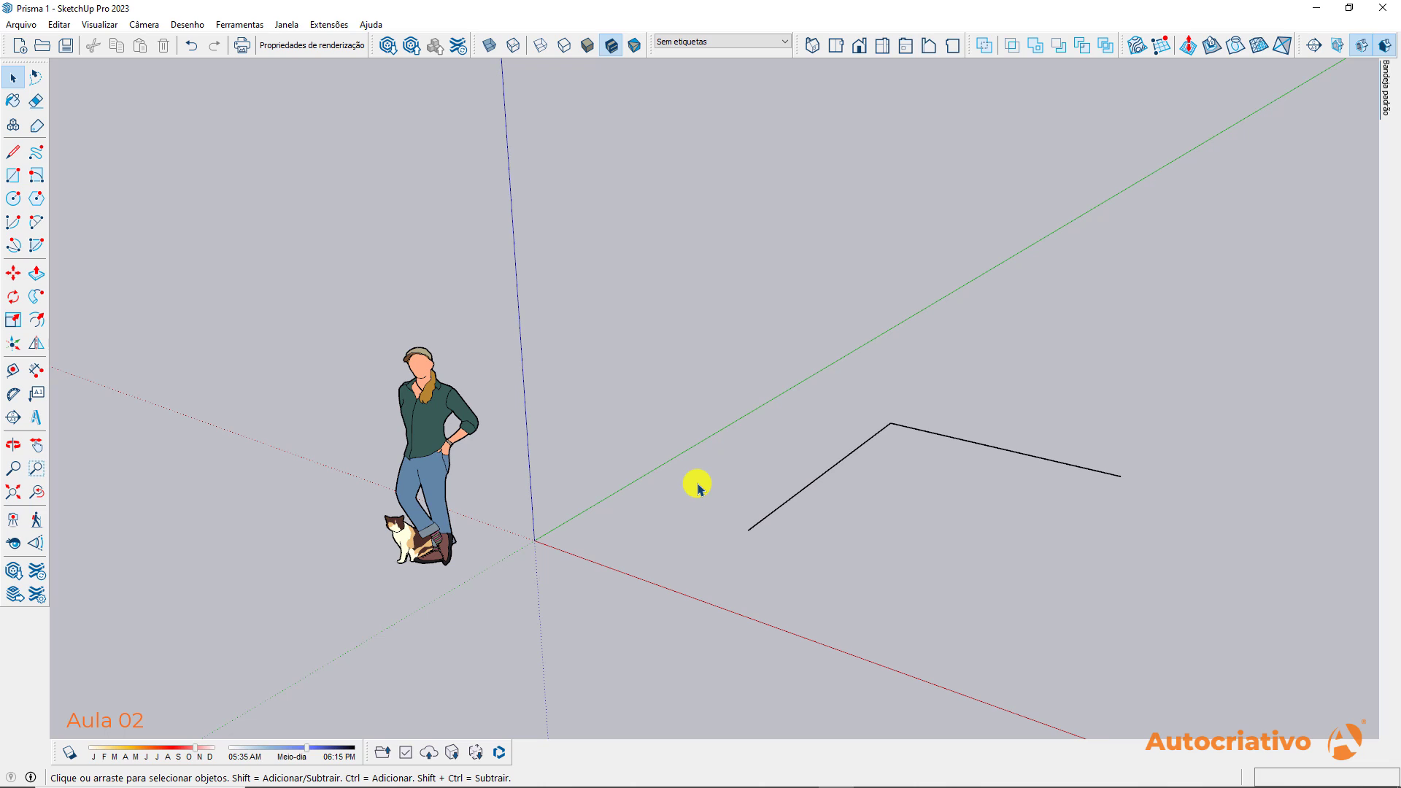
drag(982, 499, 847, 396)
key(Delete)
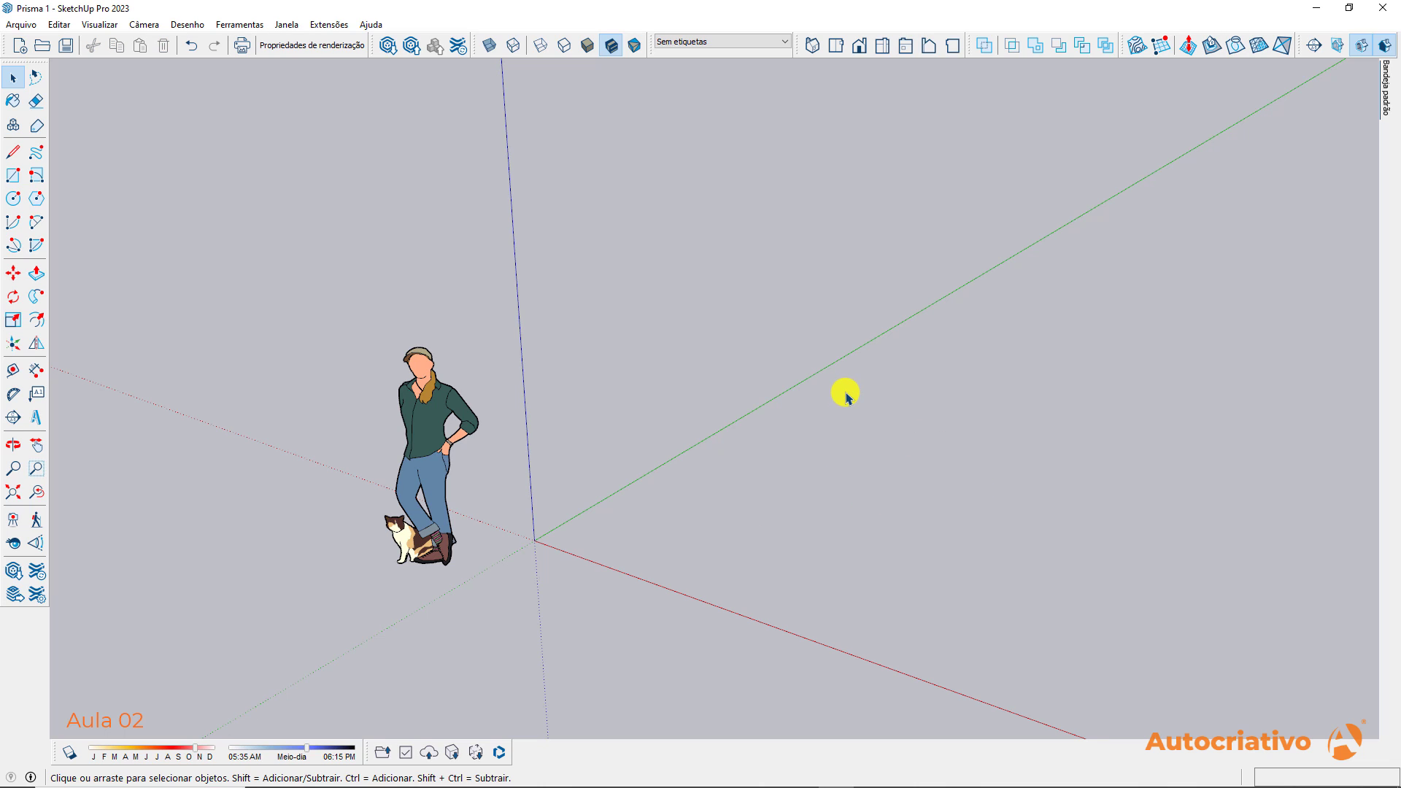
Draw a rectangle on the ground between the red and green axes, beside the figure
click(13, 175)
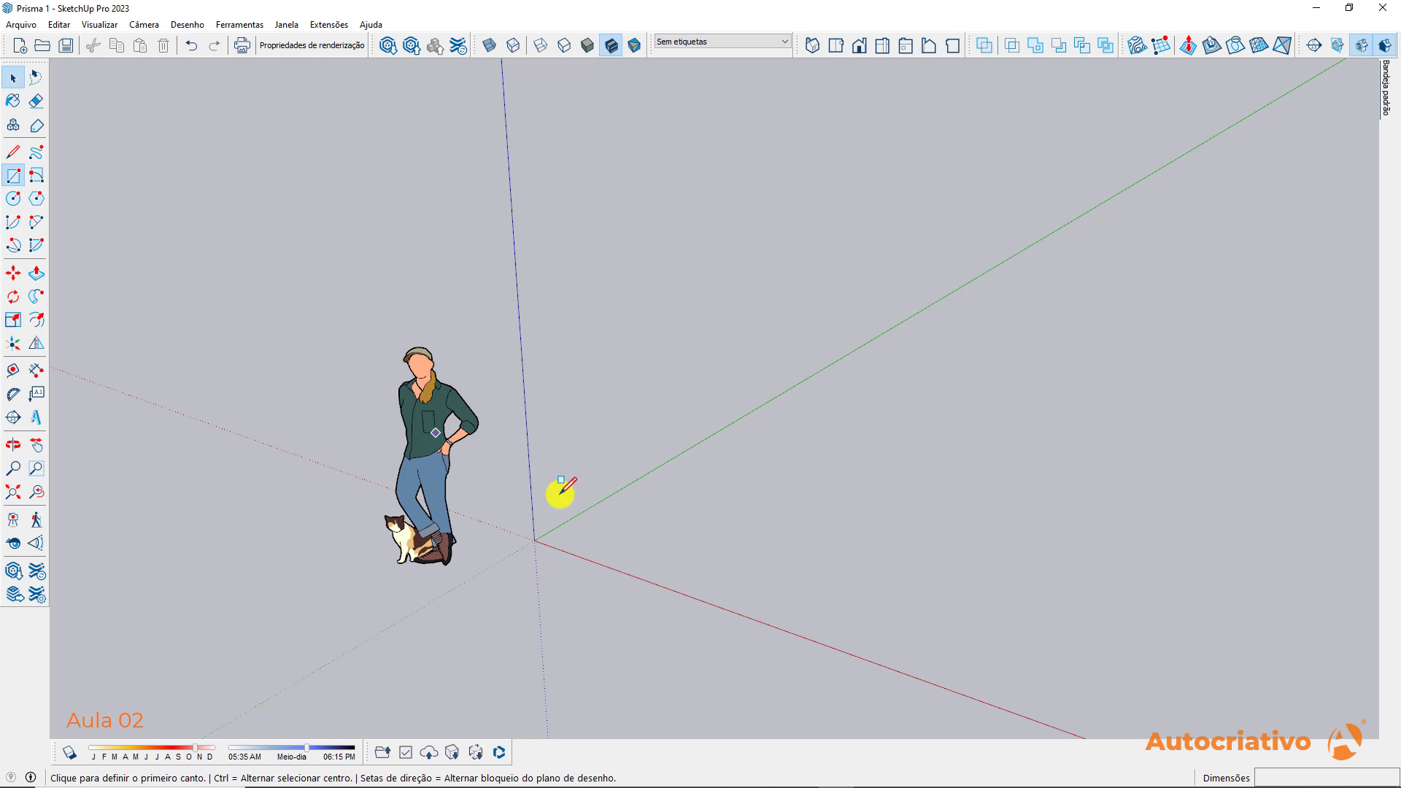
click(648, 519)
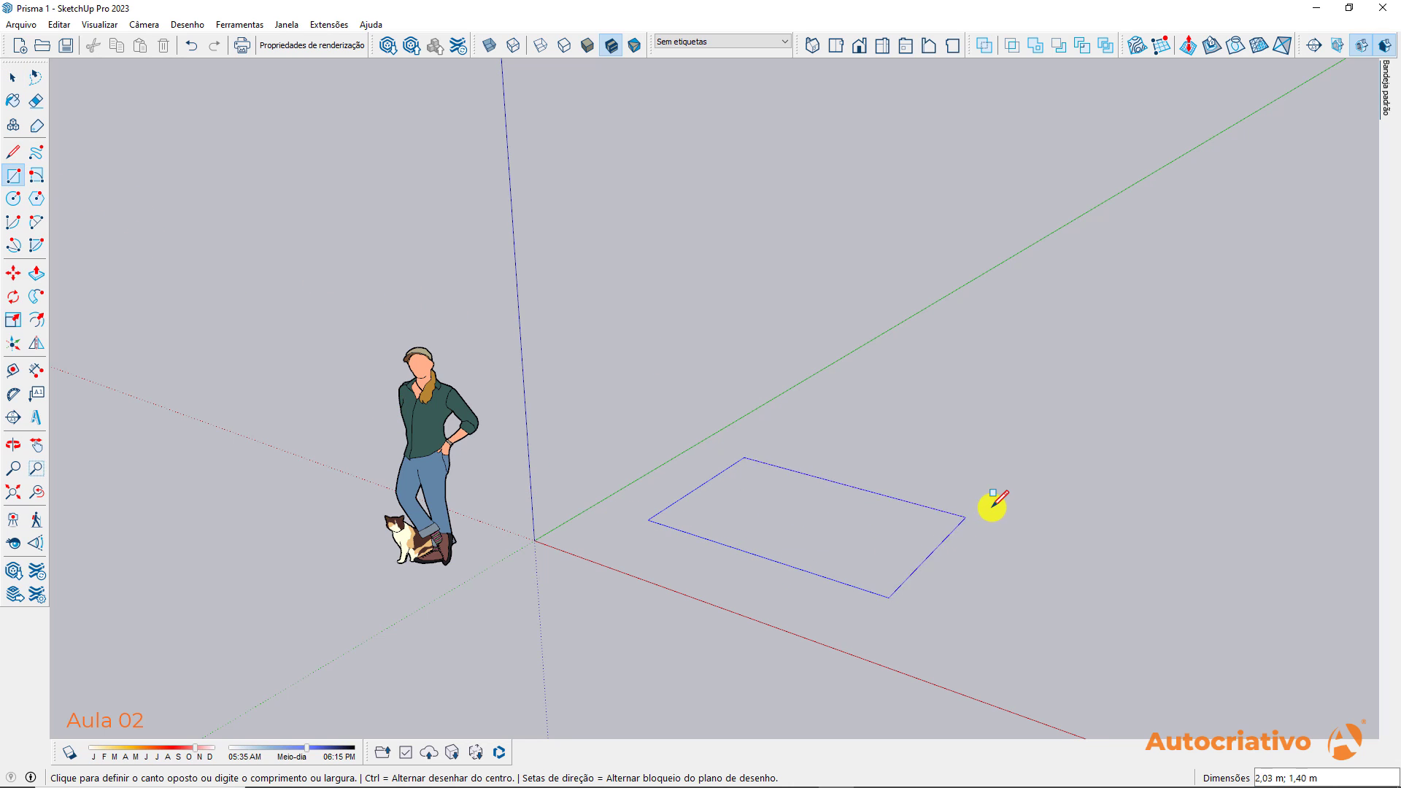
click(1052, 455)
key(space)
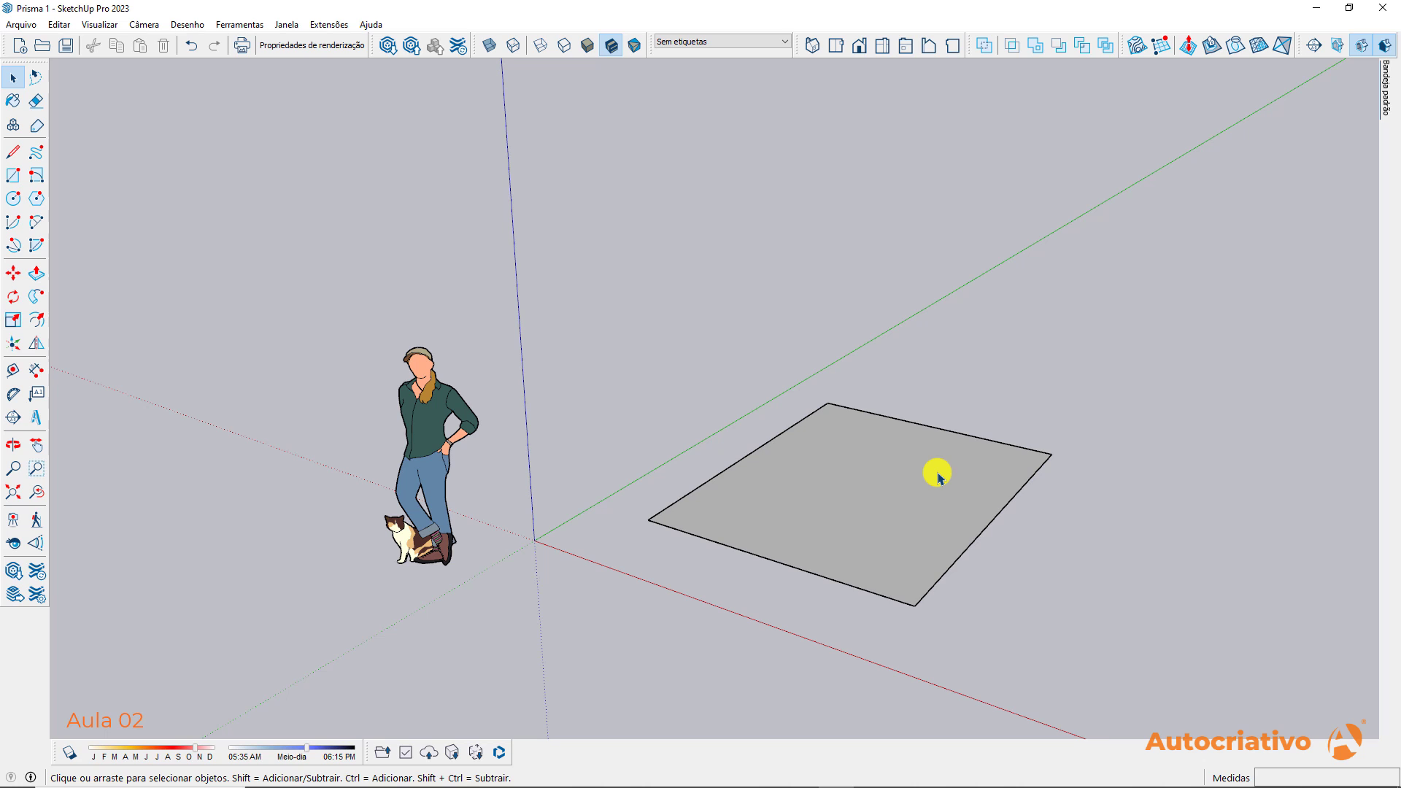
Orbit around the rectangle between raised and lower viewpoints with the Orbit tool, returning to Select each time
shift+middle_drag(911, 480, 729, 459)
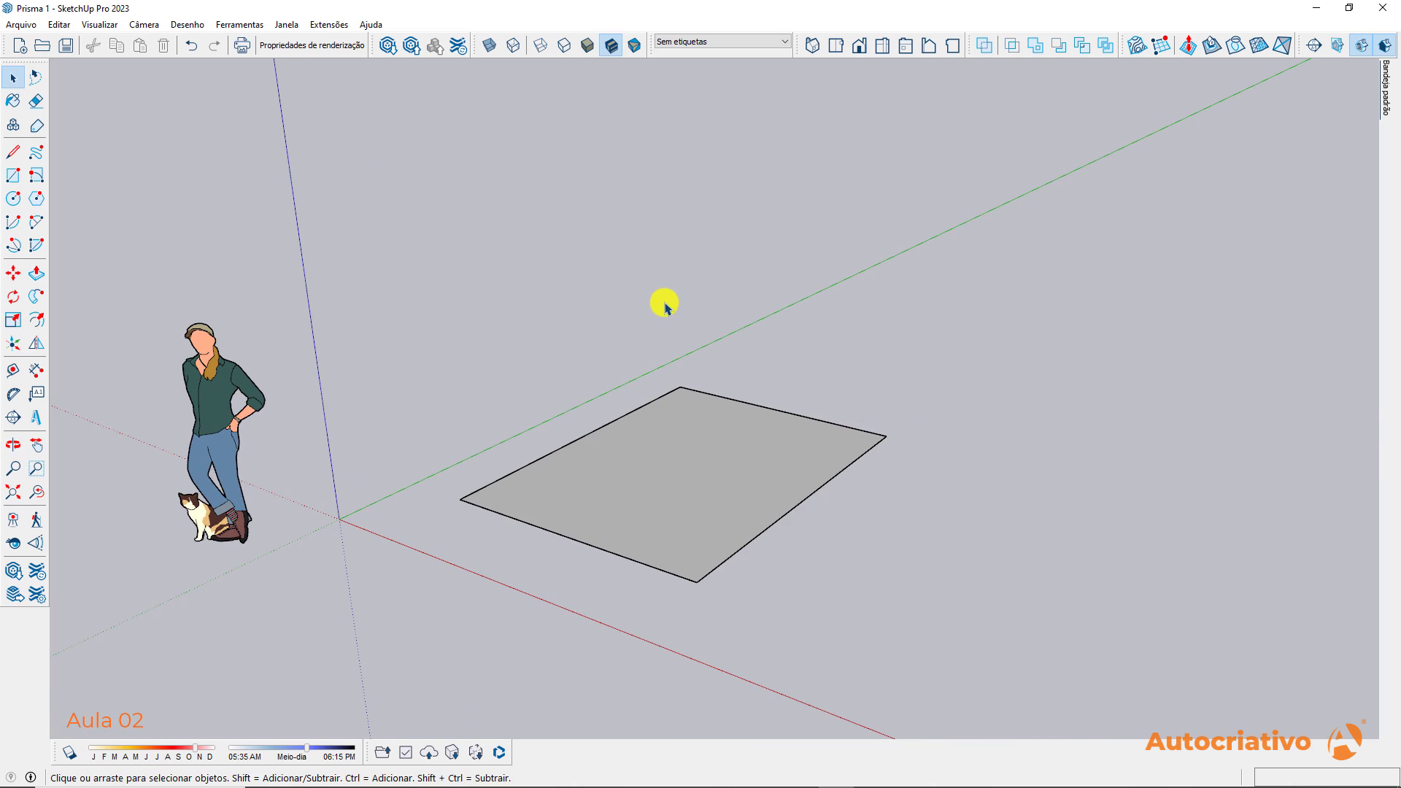
key(o)
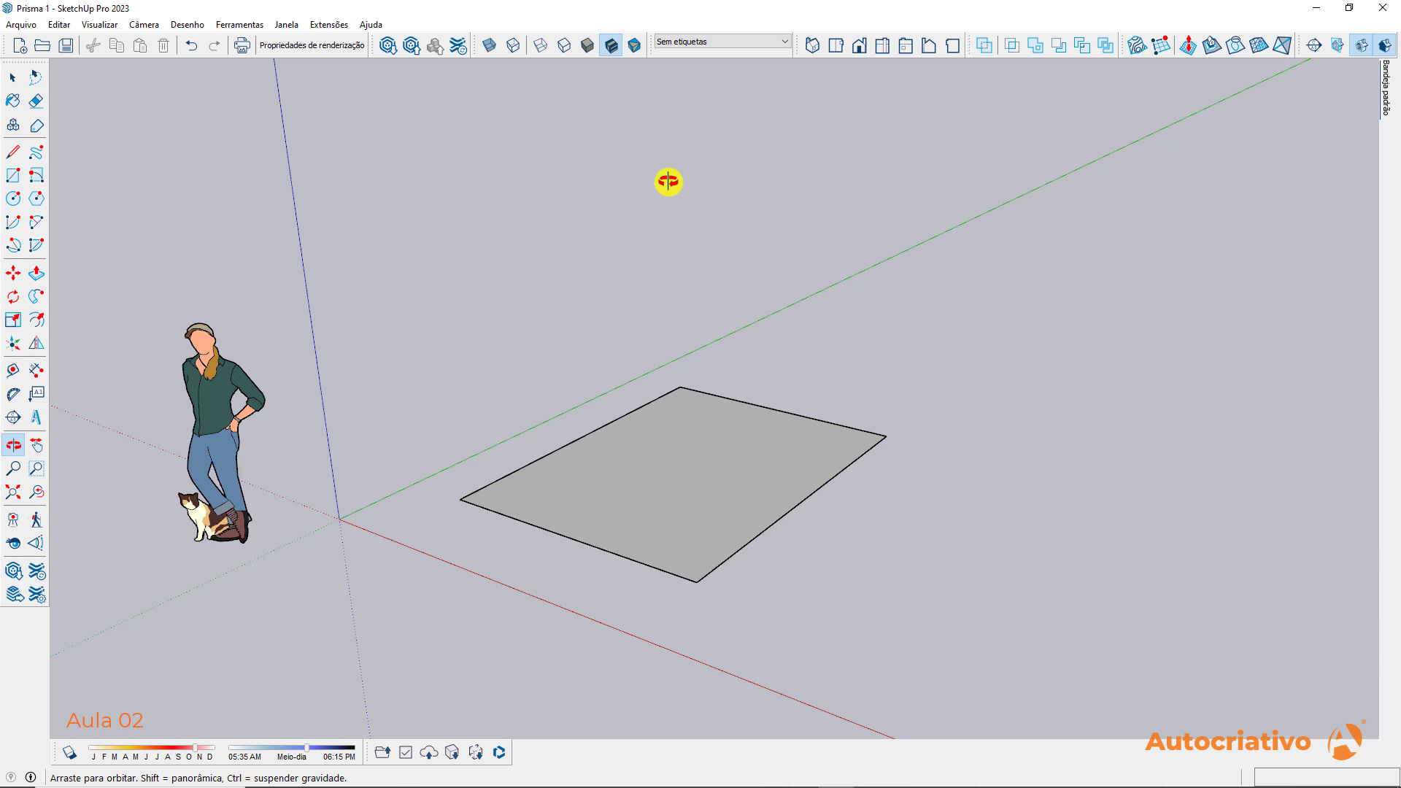
drag(669, 182, 649, 454)
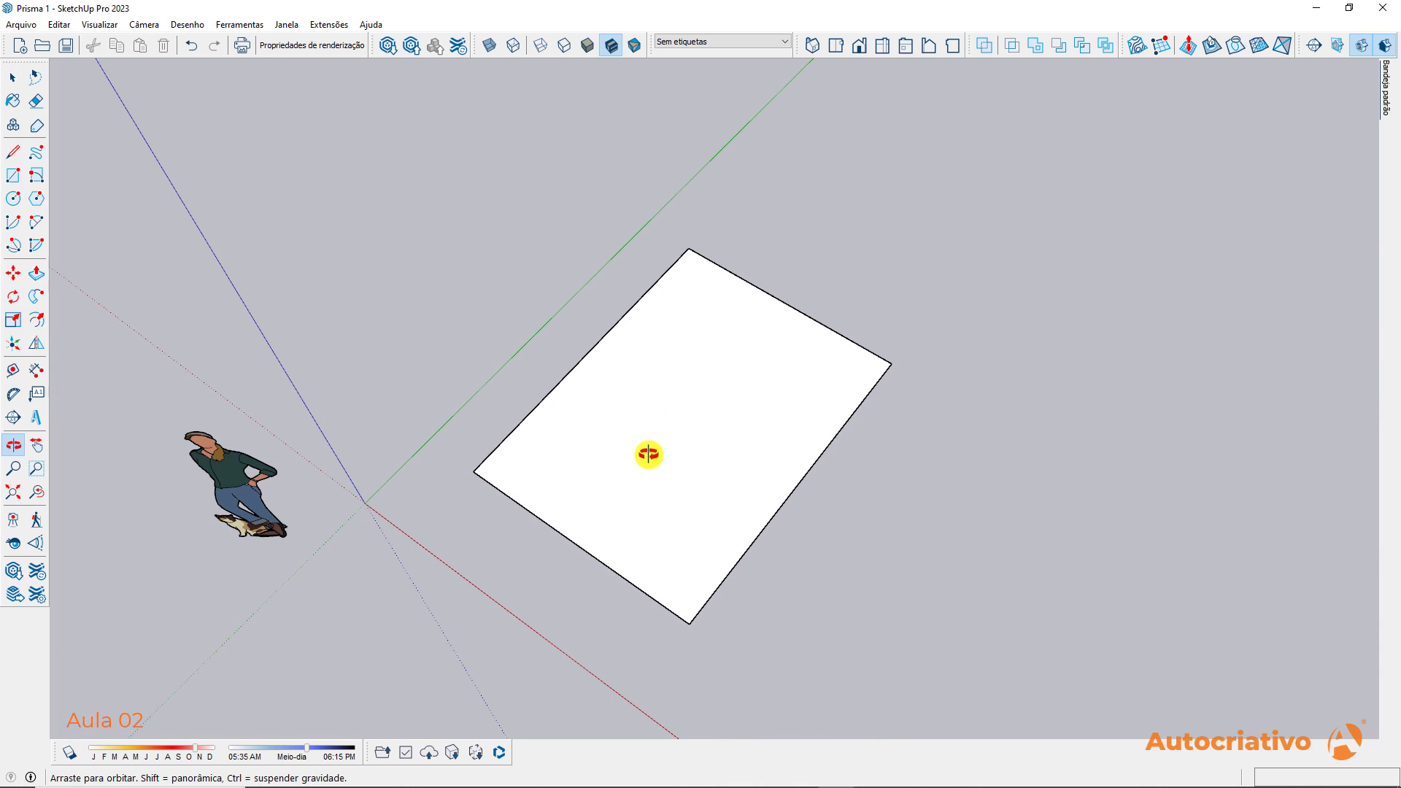
key(space)
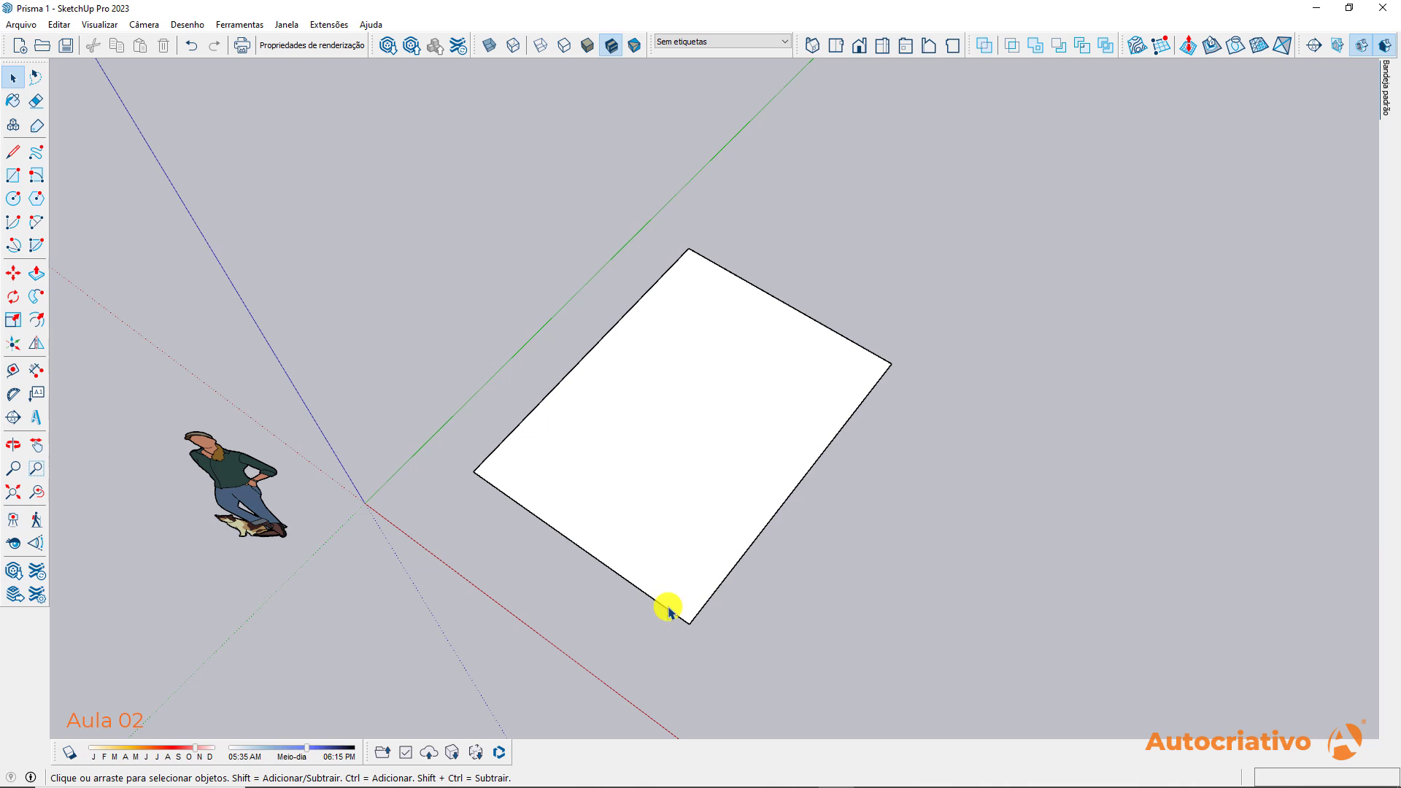
key(o)
drag(672, 654, 675, 409)
key(space)
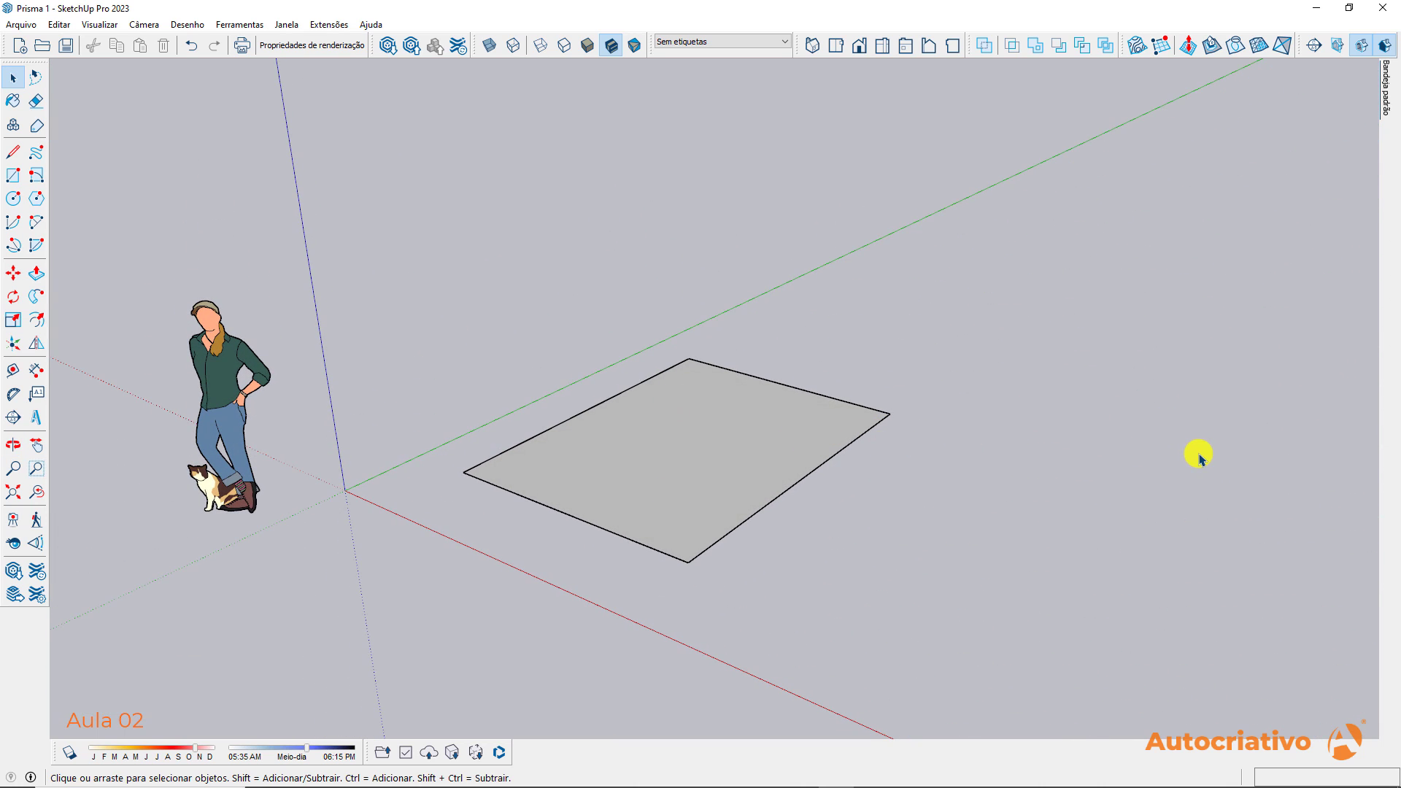
key(o)
mouse_move(1236, 416)
mouse_down()
mouse_move(619, 435)
mouse_move(100, 404)
mouse_move(1116, 429)
mouse_move(1238, 406)
mouse_up()
key(space)
Orbit, pan and zoom in and out around the rectangle while staying in the Select tool
middle_drag(842, 495, 755, 412)
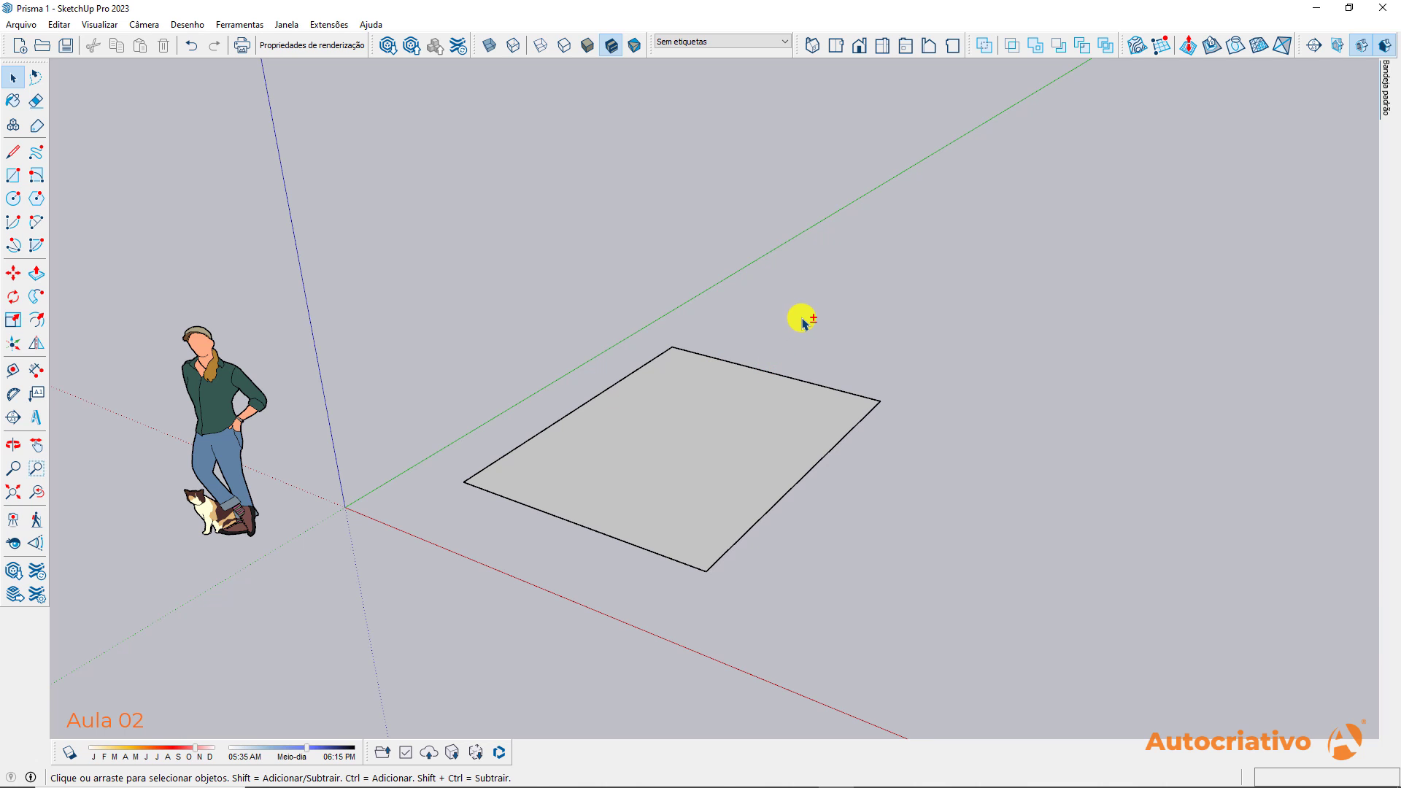
middle_drag(803, 321, 745, 265)
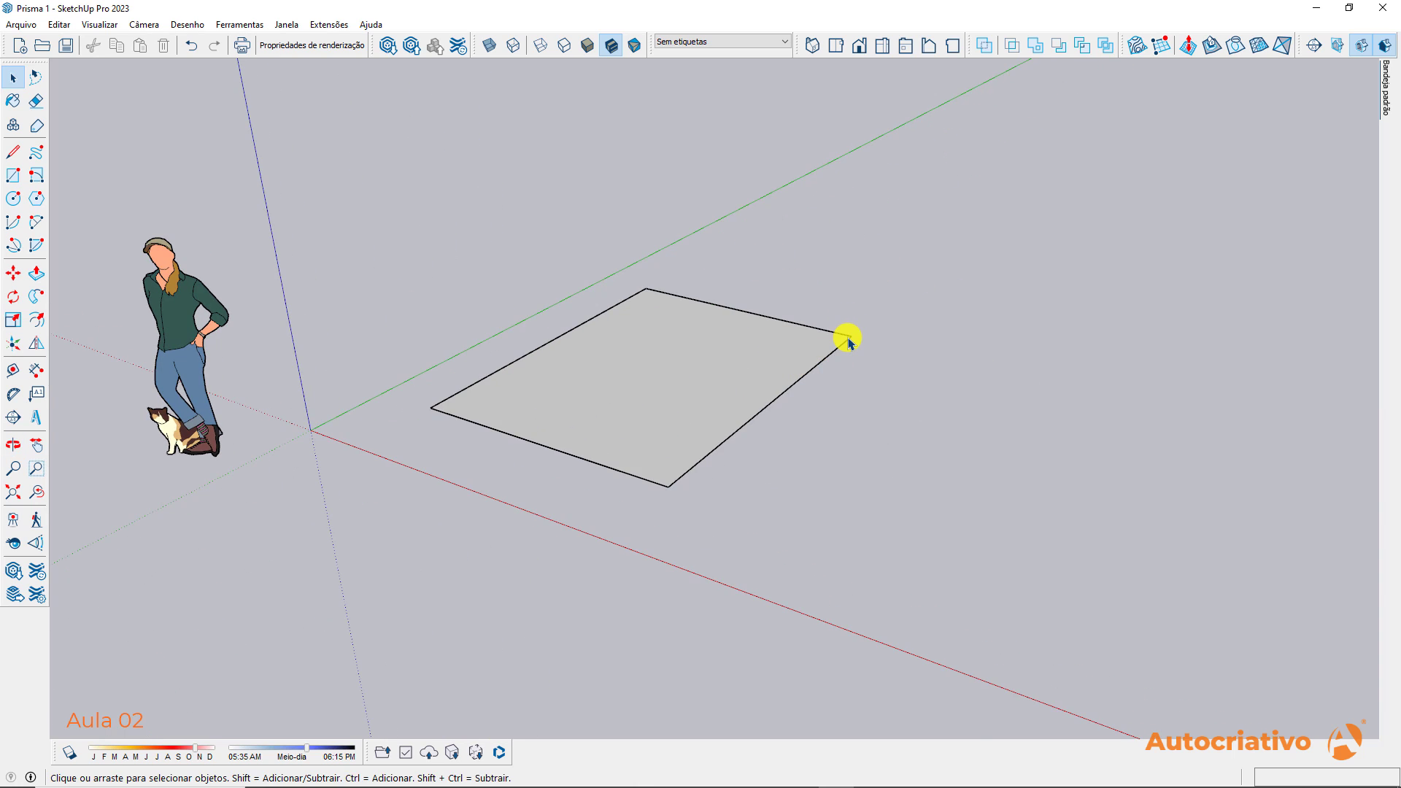
scroll(849, 342, up, 5)
scroll(849, 342, down, 5)
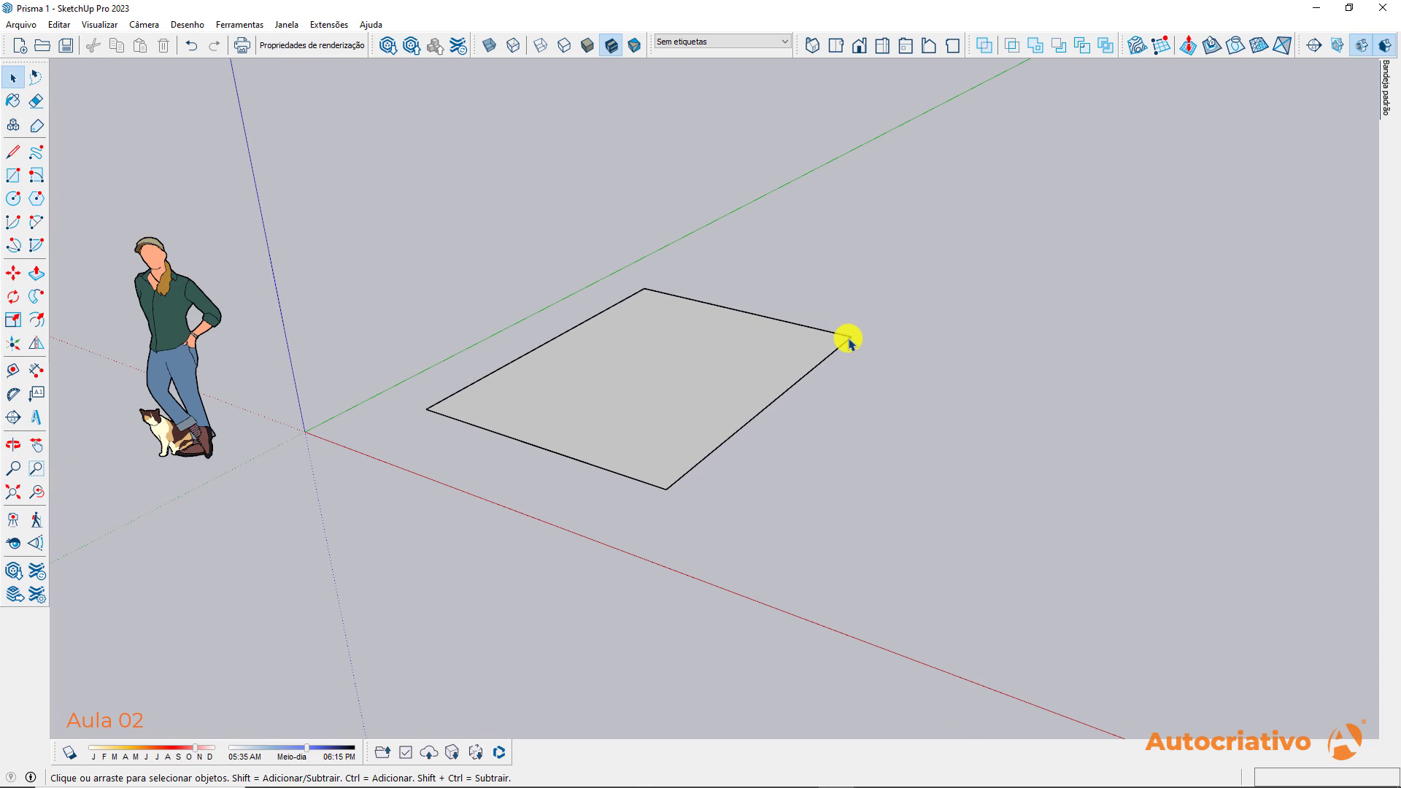
middle_drag(849, 341, 679, 354)
scroll(679, 353, down, 3)
scroll(679, 355, up, 3)
scroll(679, 356, up, 2)
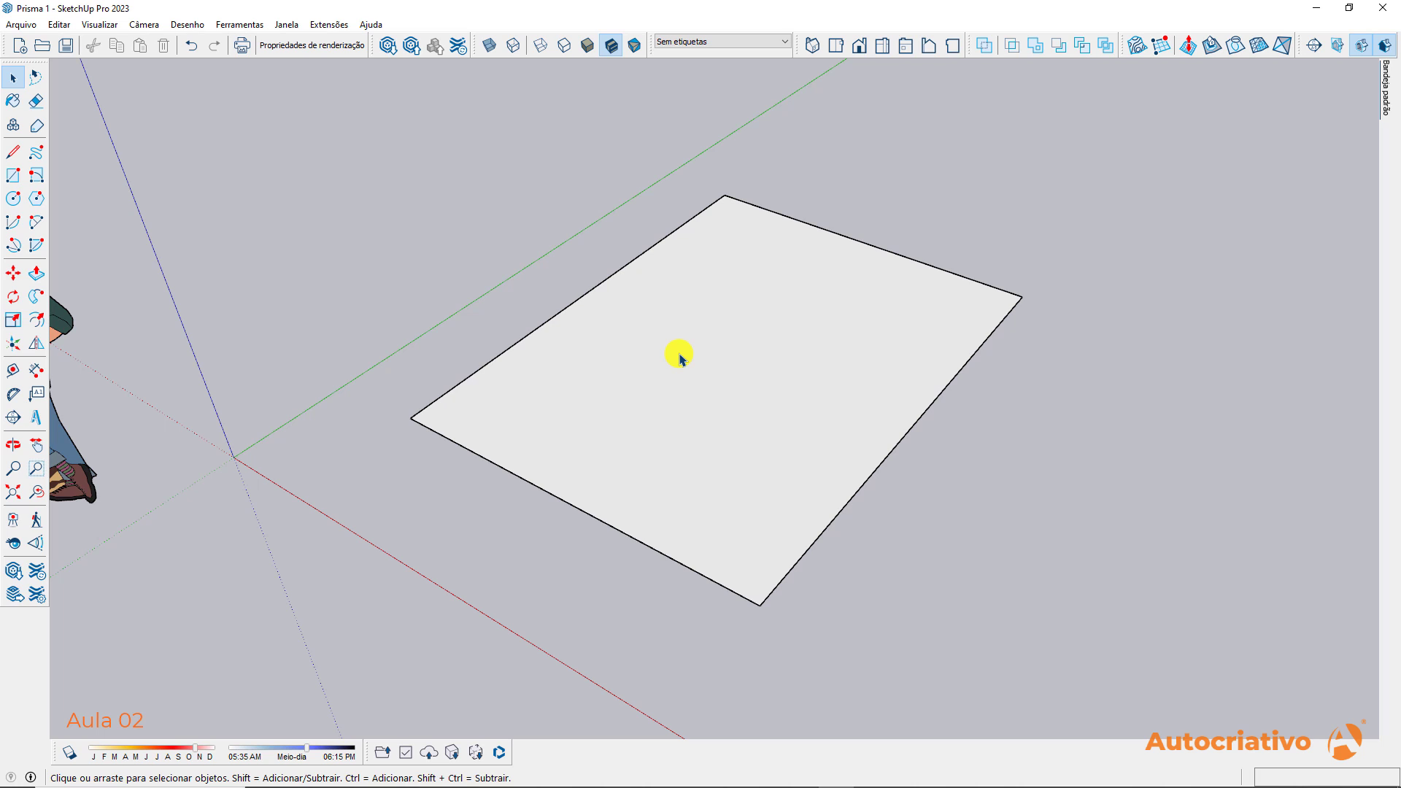
scroll(678, 357, down, 3)
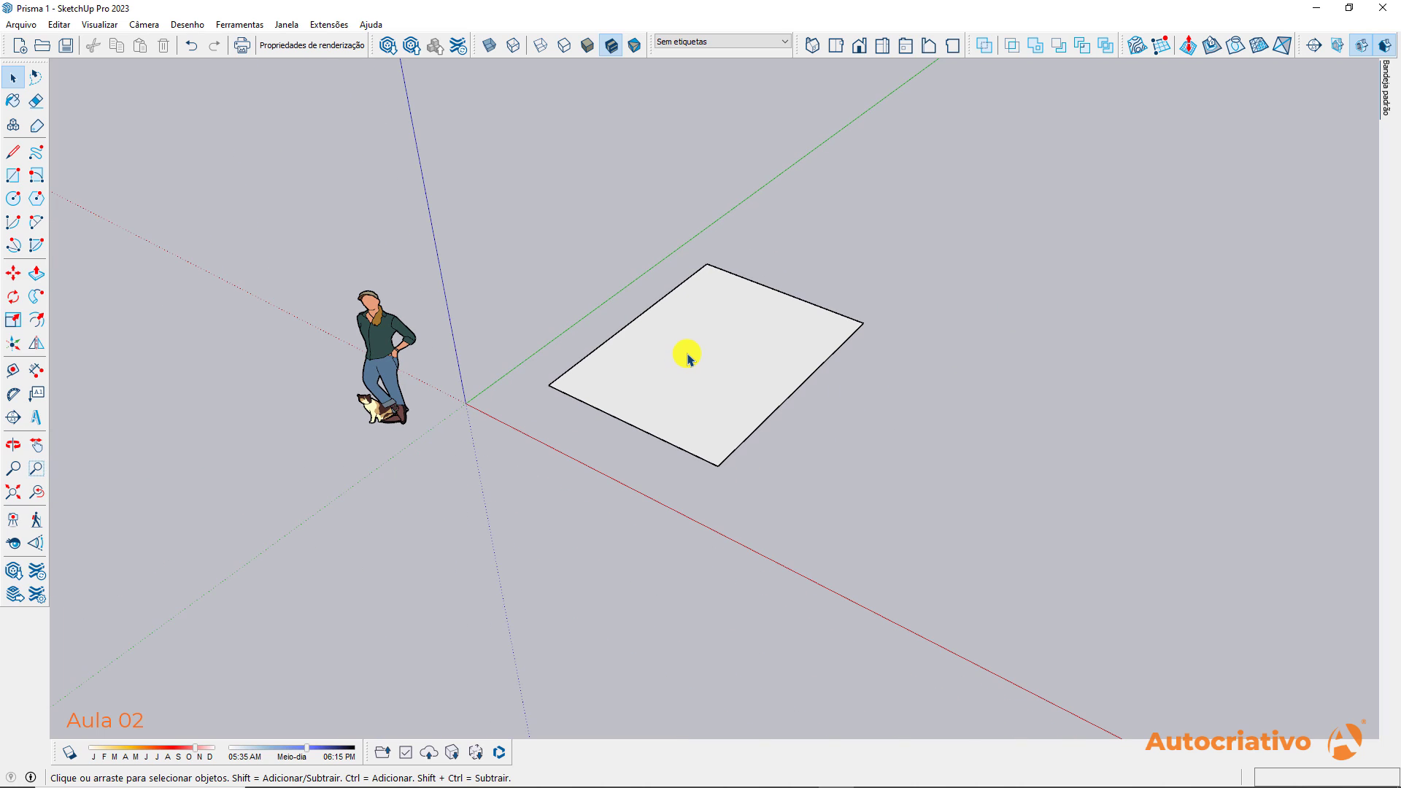
Draw a small circle on the ground well away from the rectangle, on the side opposite the figure
key(c)
scroll(939, 366, down, 3)
scroll(648, 400, up, 2)
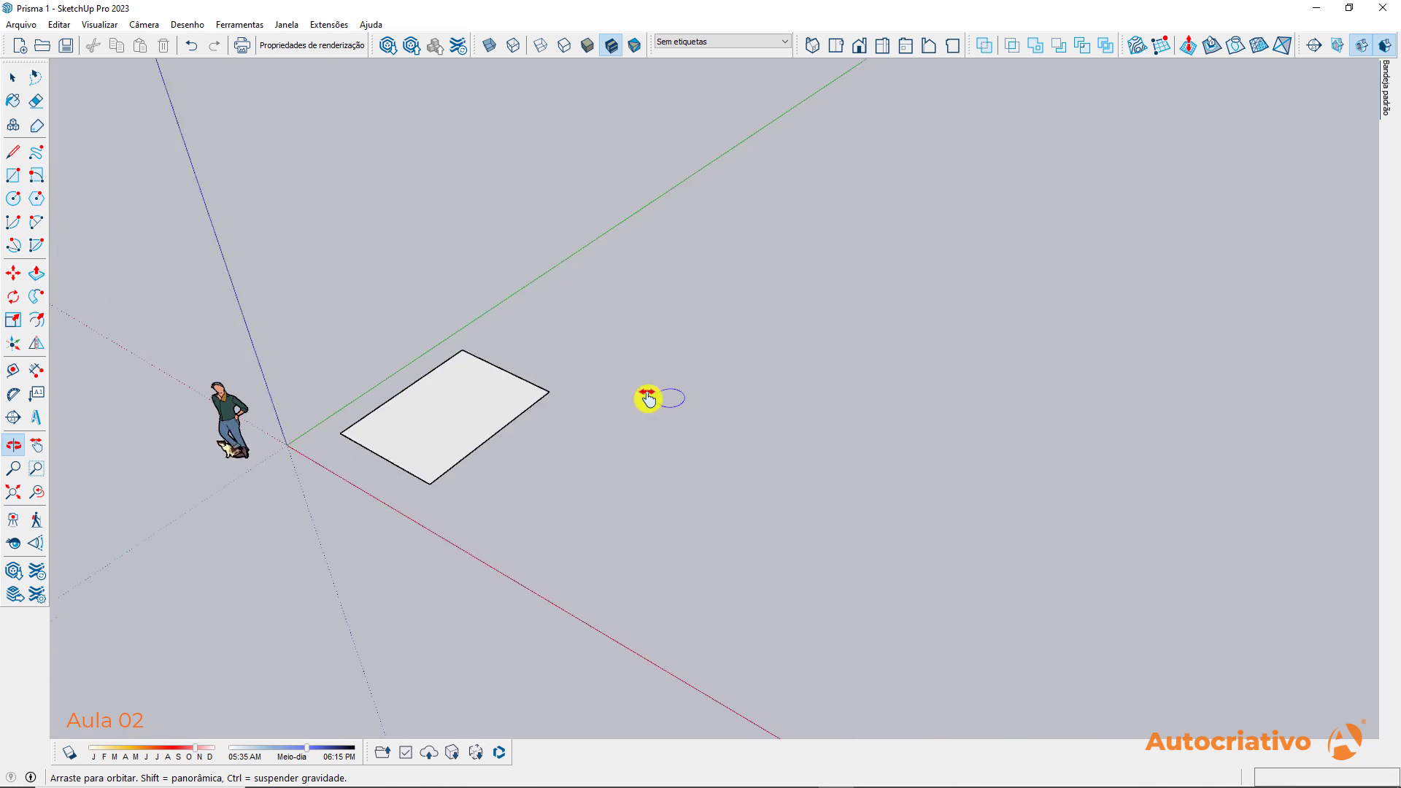
click(1073, 413)
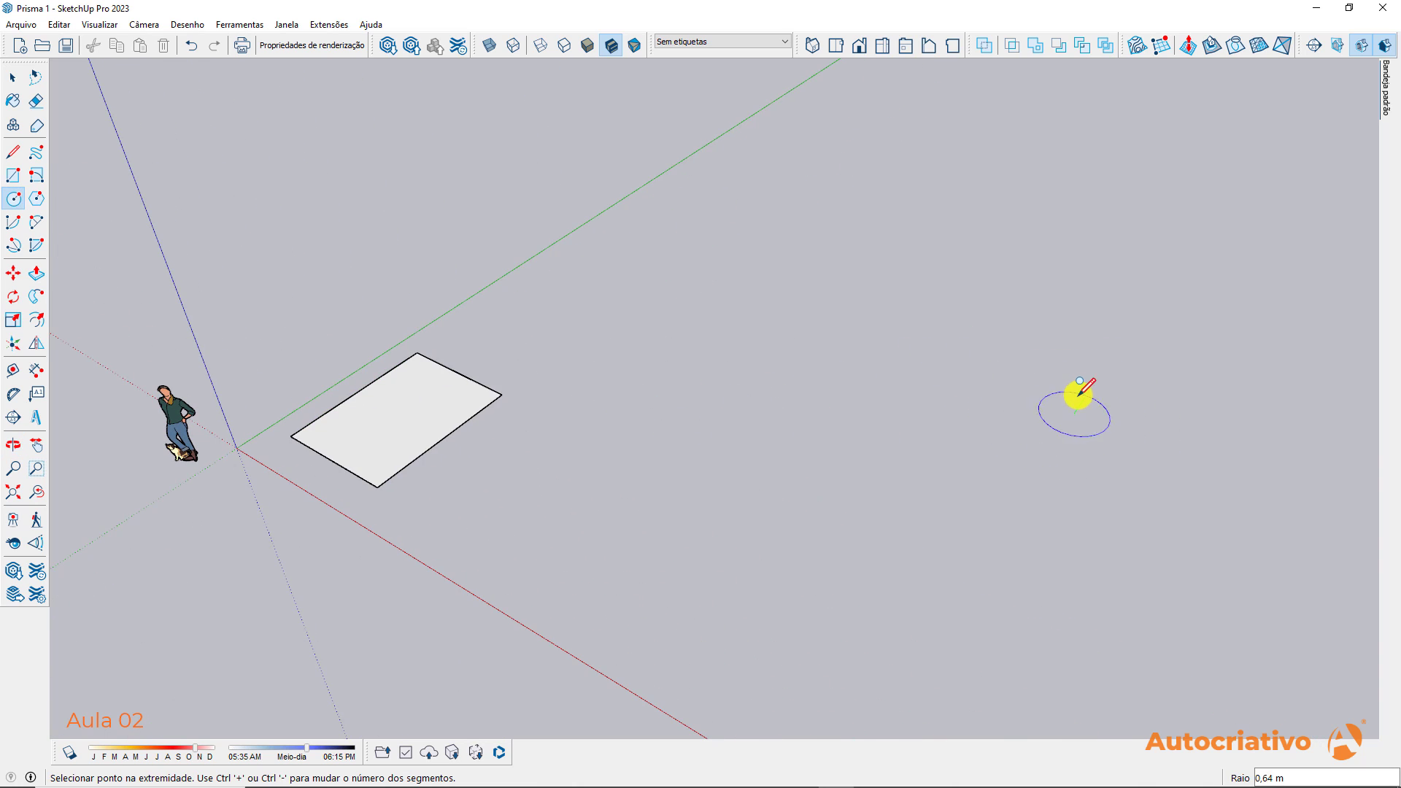
click(1075, 400)
key(space)
Extrude the circle upward into a tall cylinder with Push/Pull
key(p)
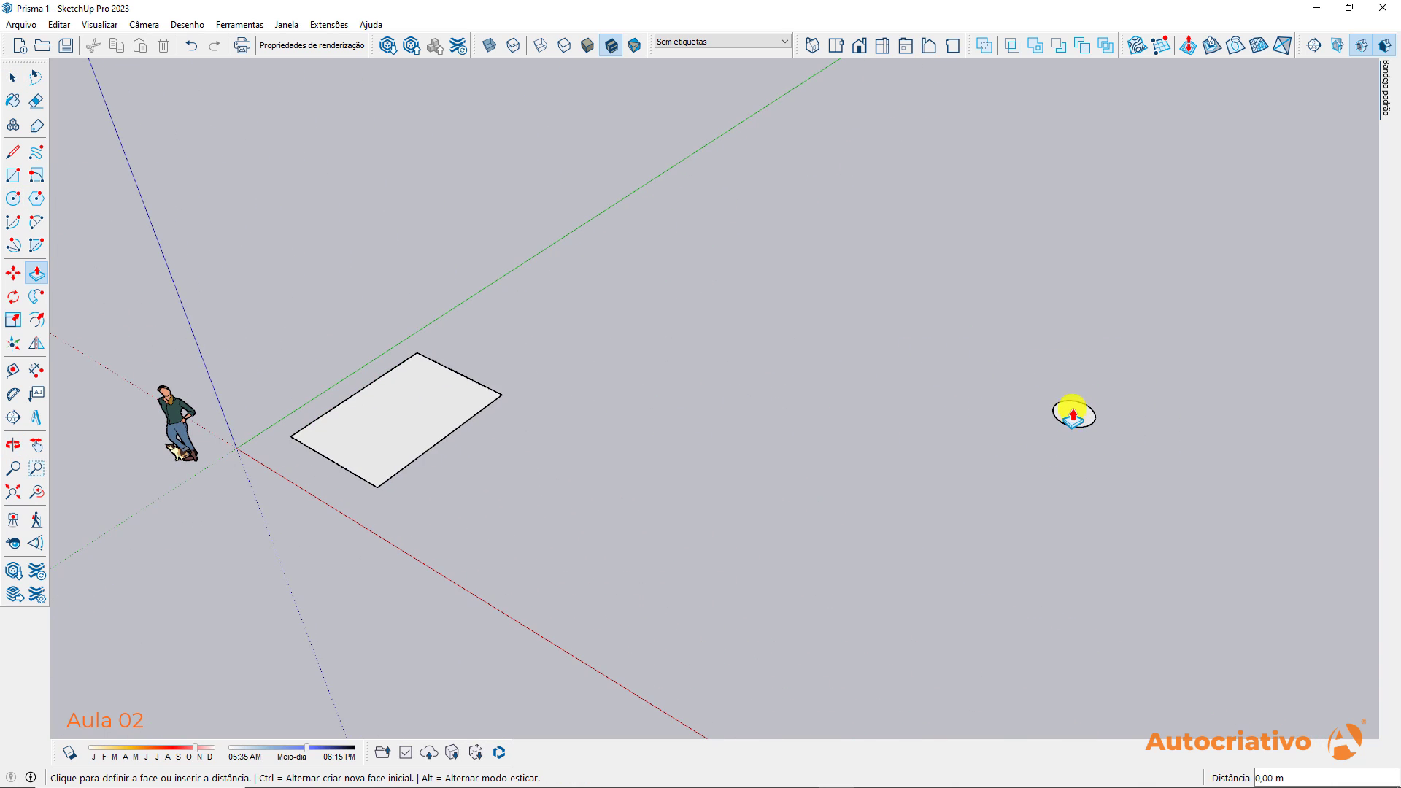
click(1073, 413)
click(1087, 300)
key(space)
Zoom in and out on the rectangle, move to a close-up of the cylinder and orbit around it
middle_drag(557, 473, 691, 429)
scroll(763, 394, up, 5)
scroll(778, 406, down, 5)
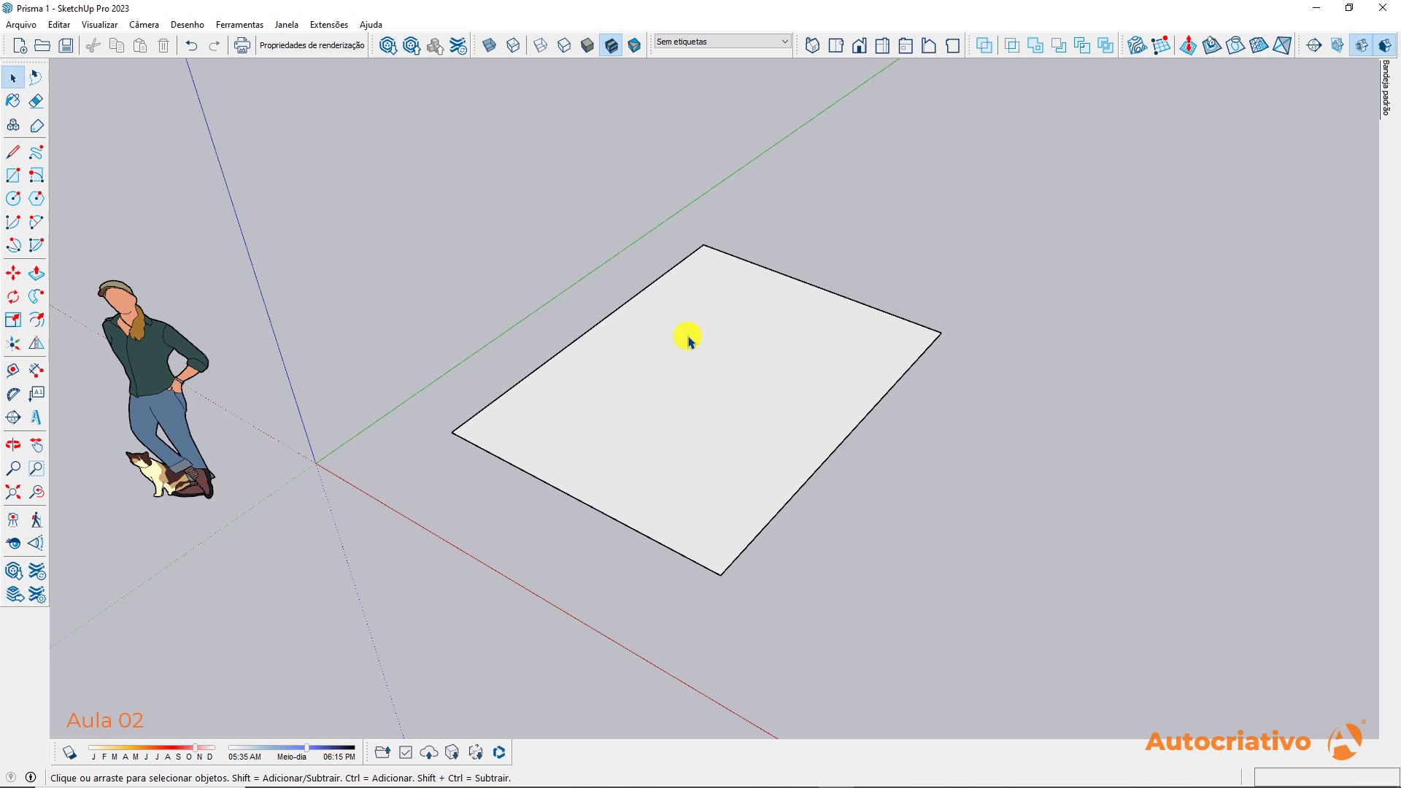
scroll(686, 338, down, 6)
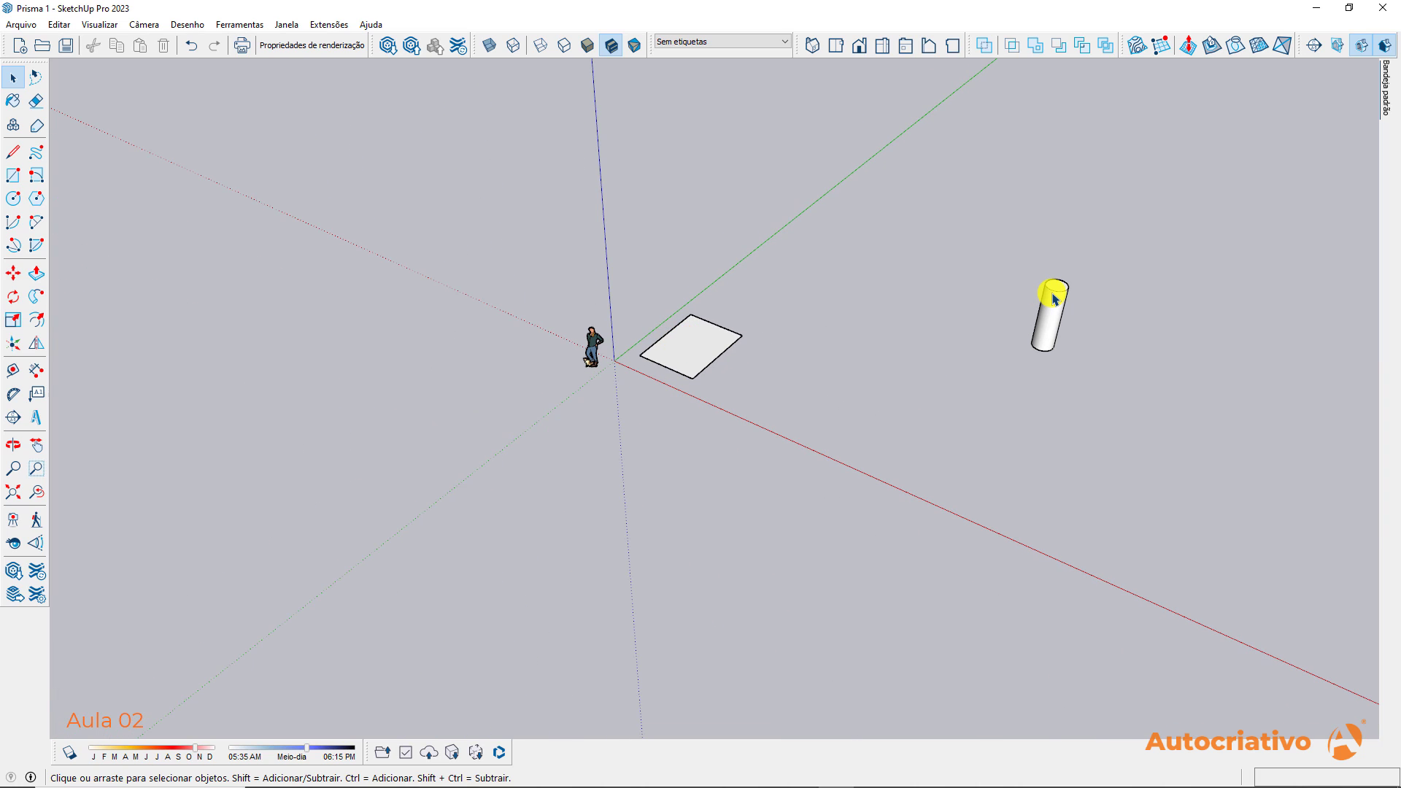
scroll(1053, 298, up, 8)
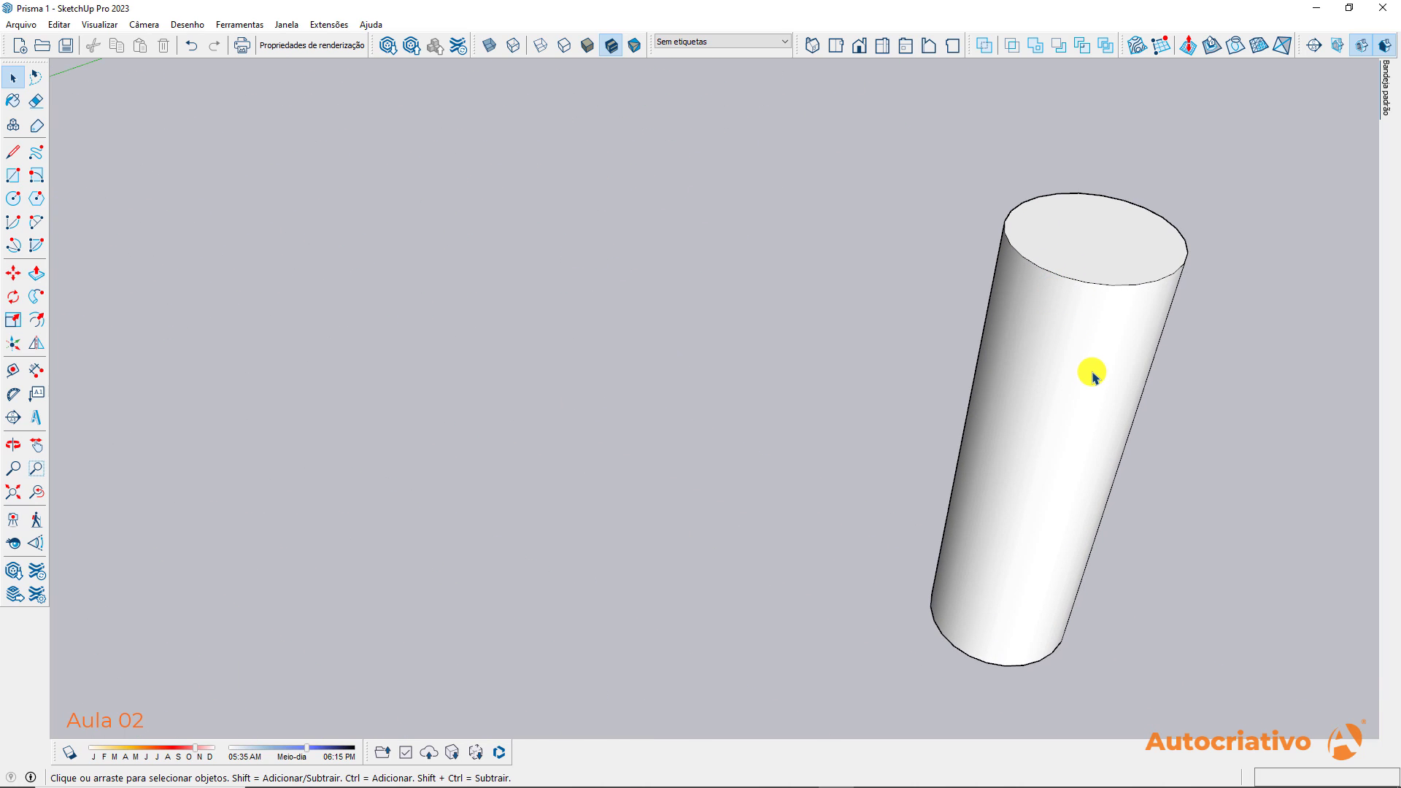
middle_drag(1095, 376, 582, 369)
middle_drag(710, 494, 654, 495)
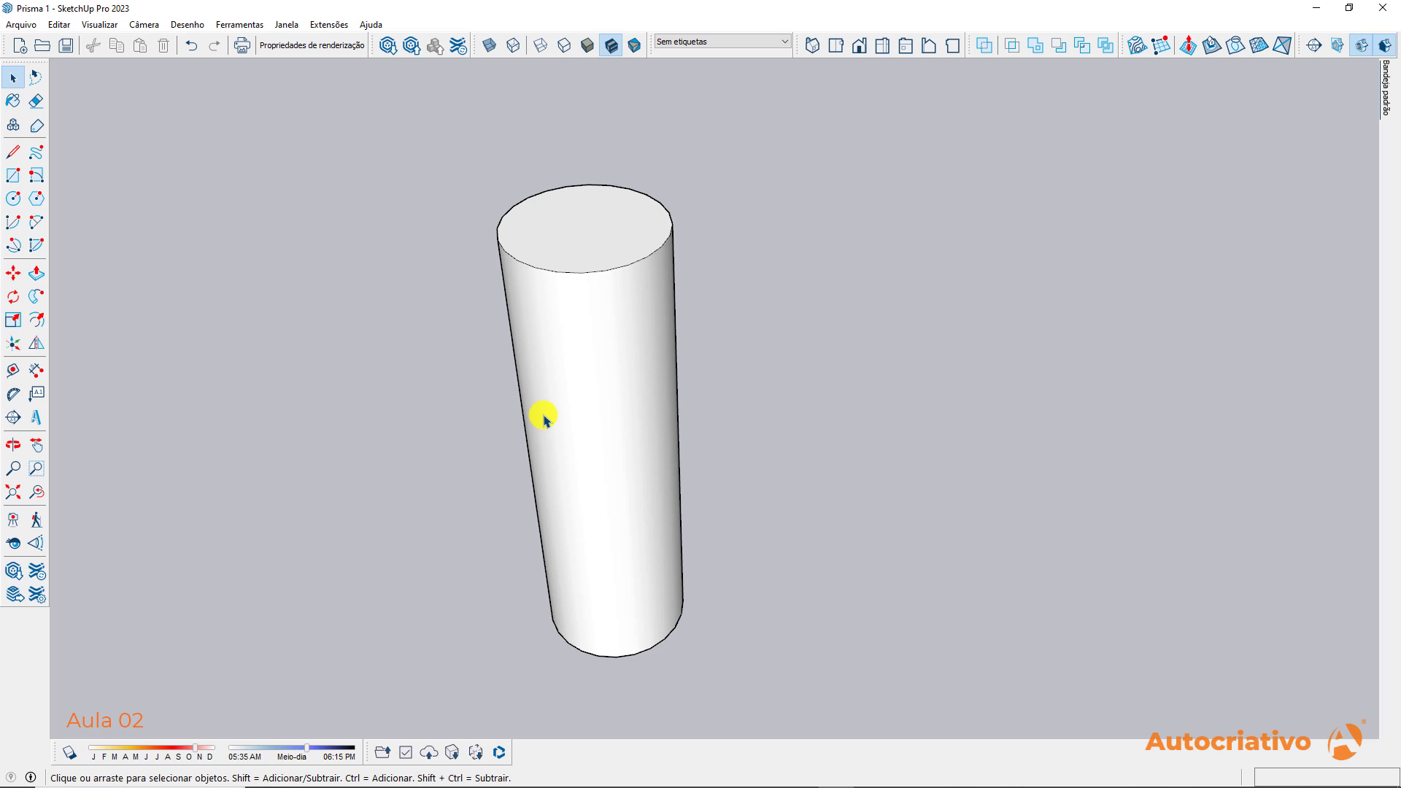
Zoom out from the cylinder, return to a close-up of the rectangle and orbit around it
scroll(585, 414, down, 6)
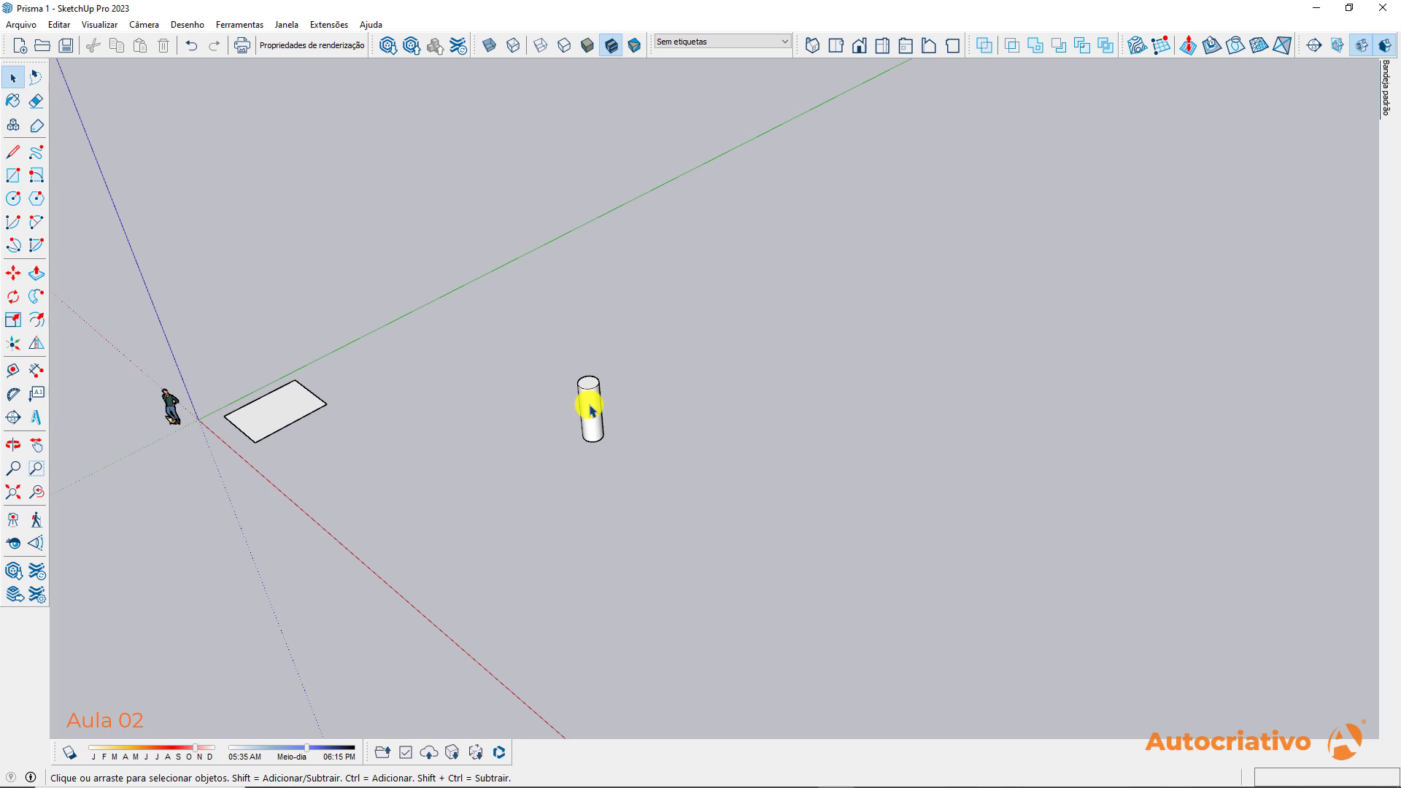
scroll(267, 414, up, 8)
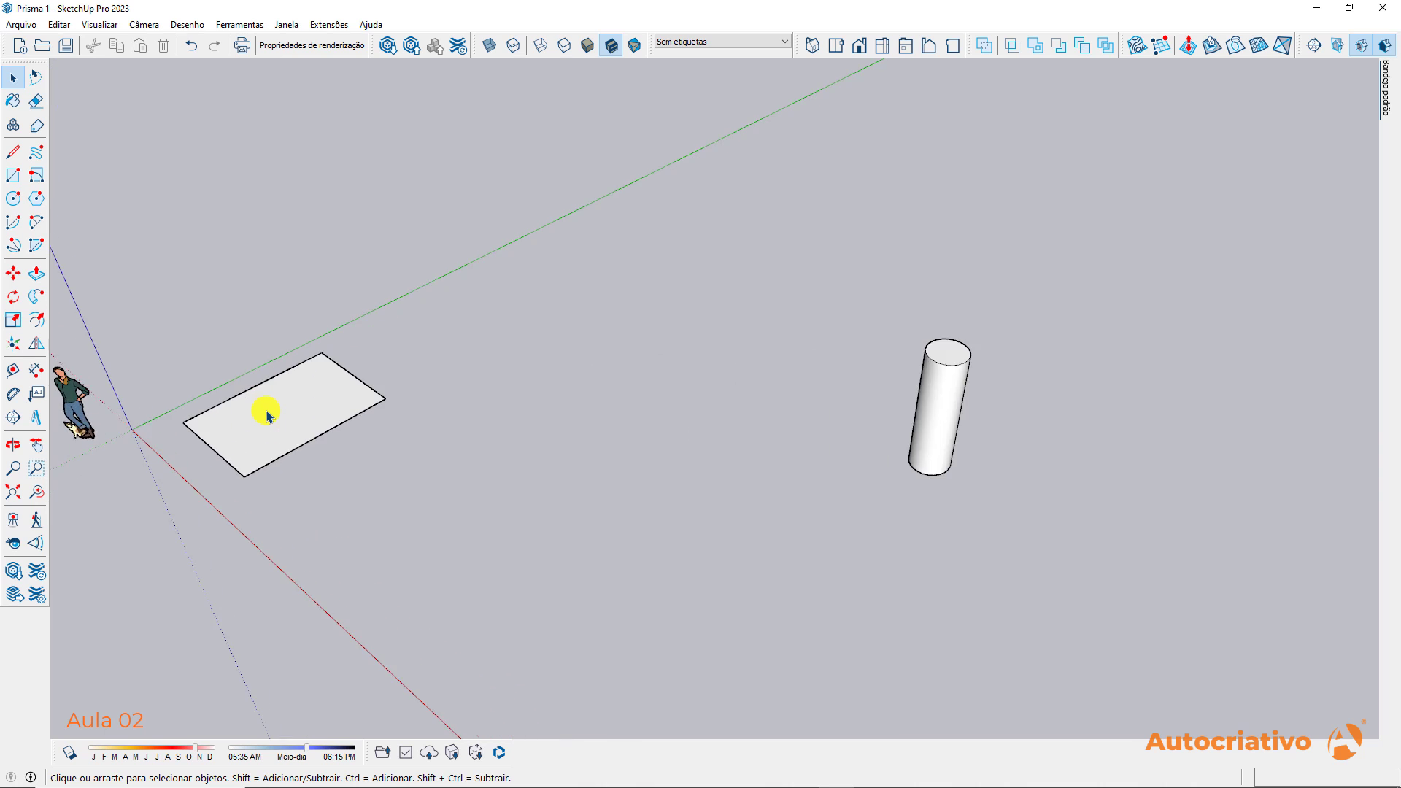
scroll(269, 420, down, 1)
middle_drag(269, 423, 602, 376)
key(space)
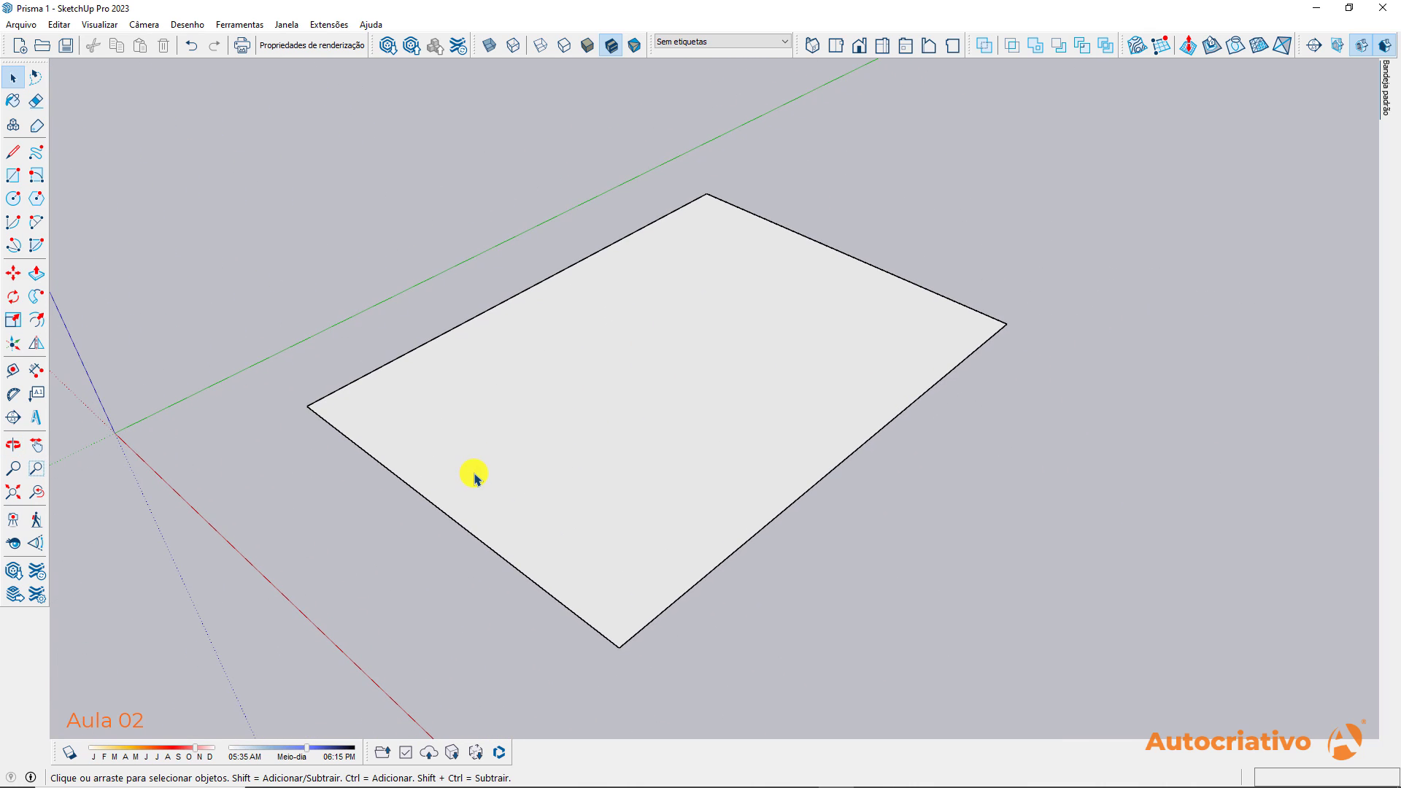
middle_drag(443, 444, 723, 529)
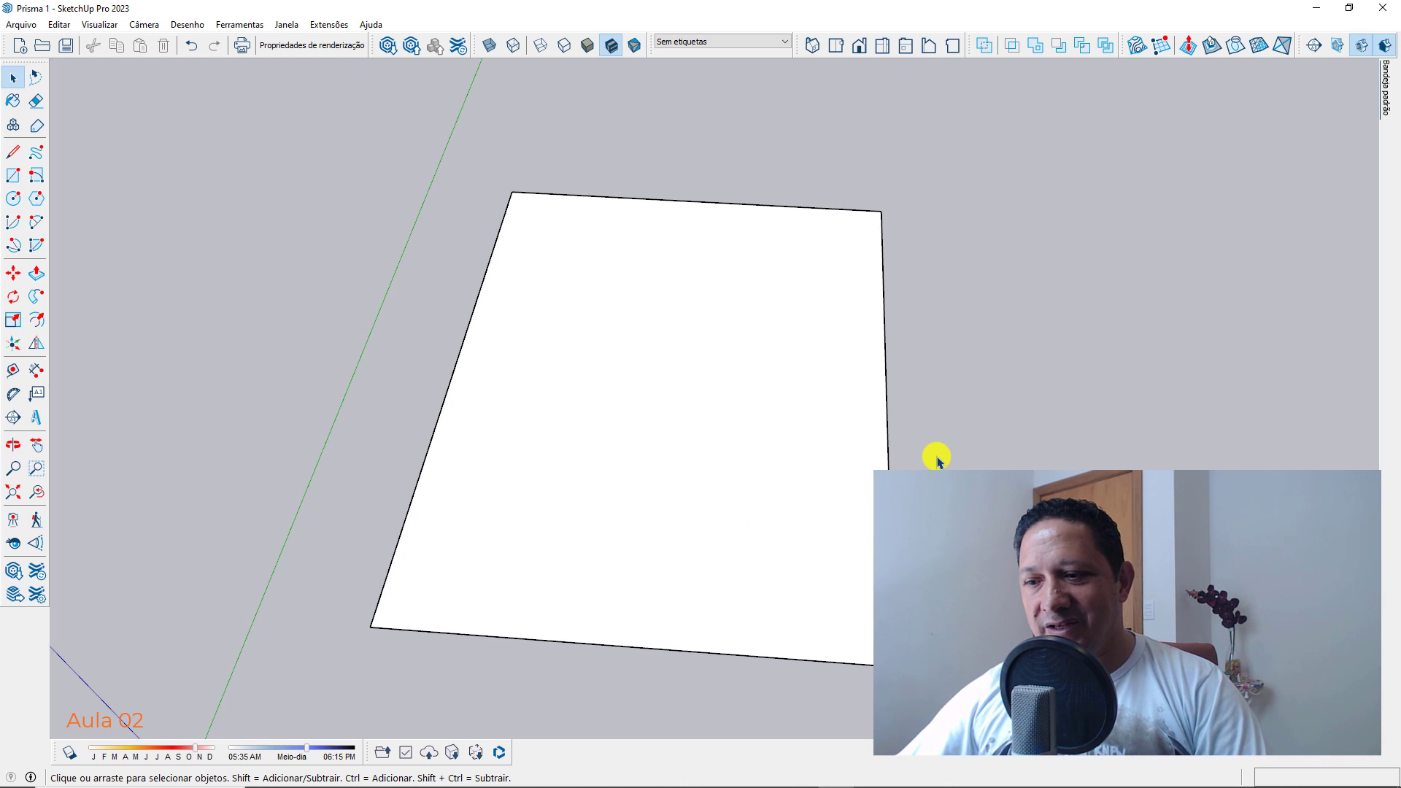
middle_drag(948, 450, 758, 337)
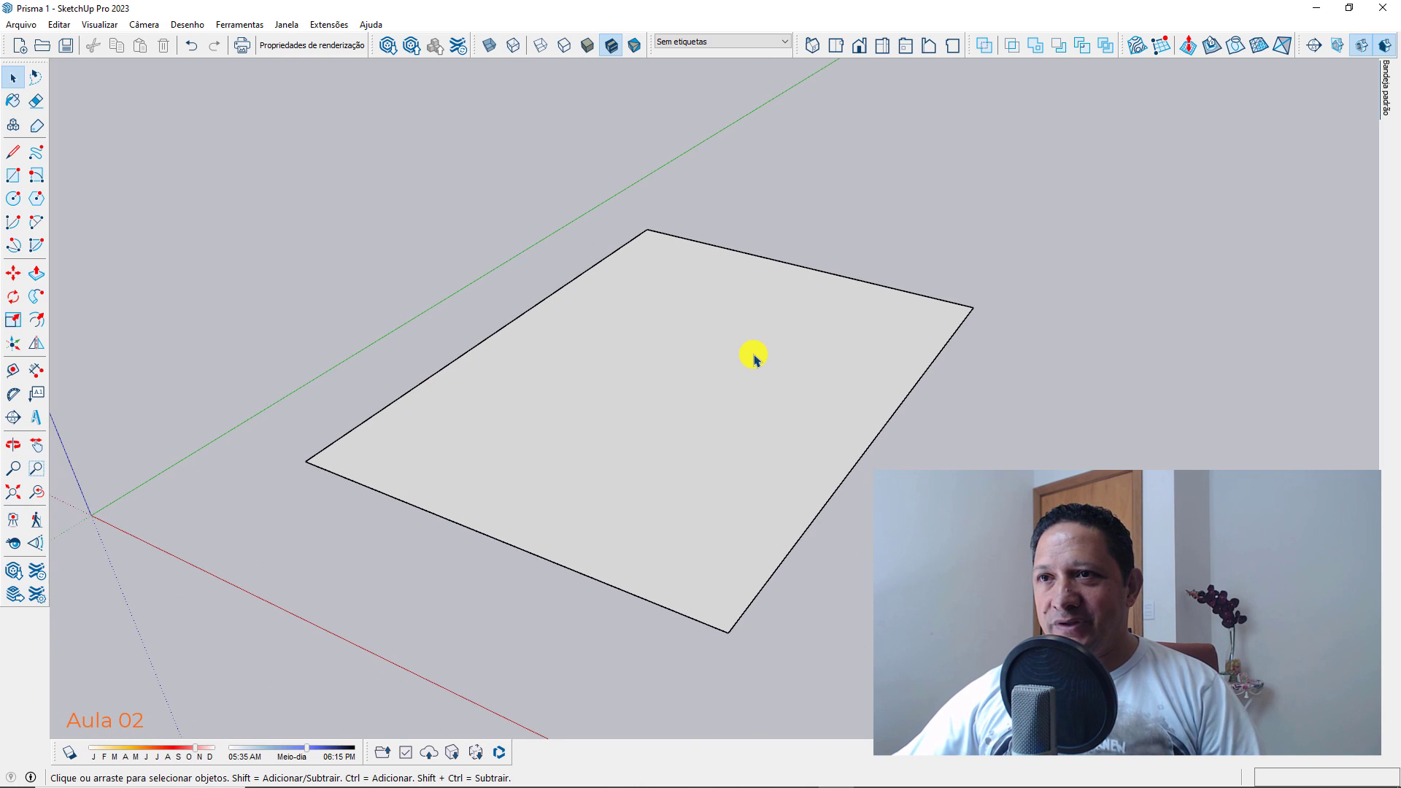